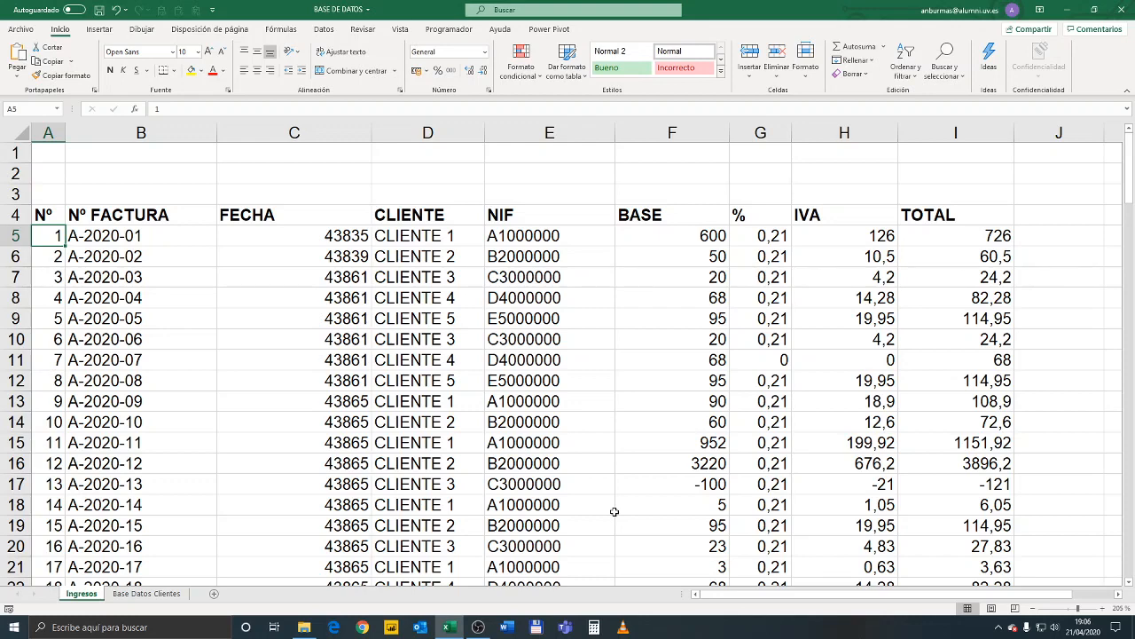
key("Right")
key("Right")
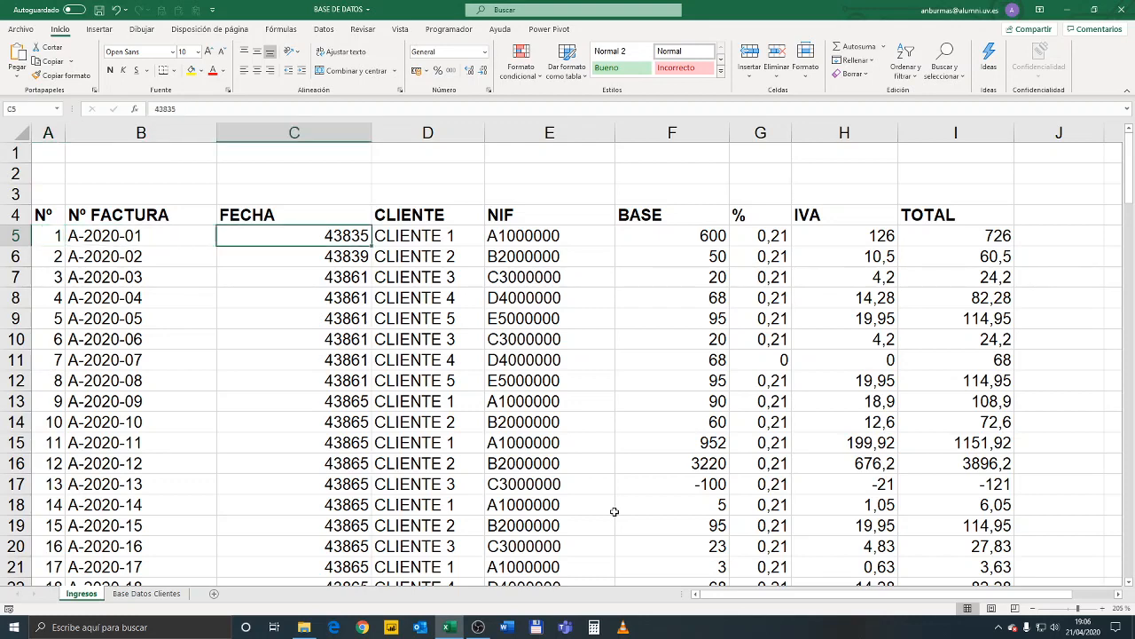
key("Left")
key("Left")
key("Right")
key("Right")
key("Left")
key("Left")
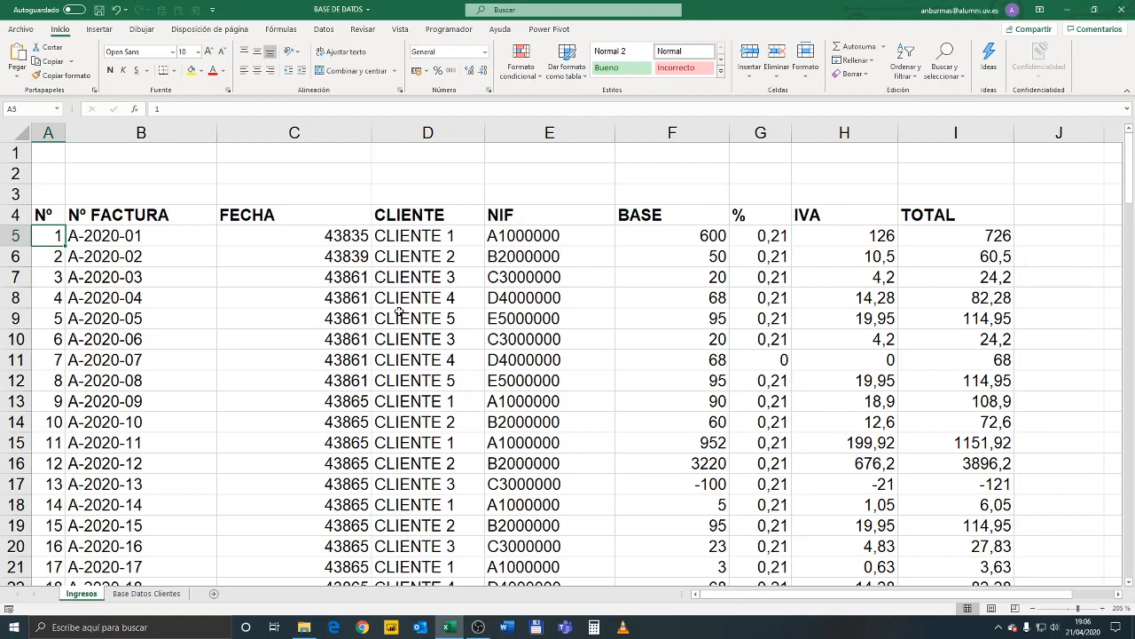
Examine how the Nº column is numbered, comparing the starting cell A5 with the cells further down
left_click(77, 362)
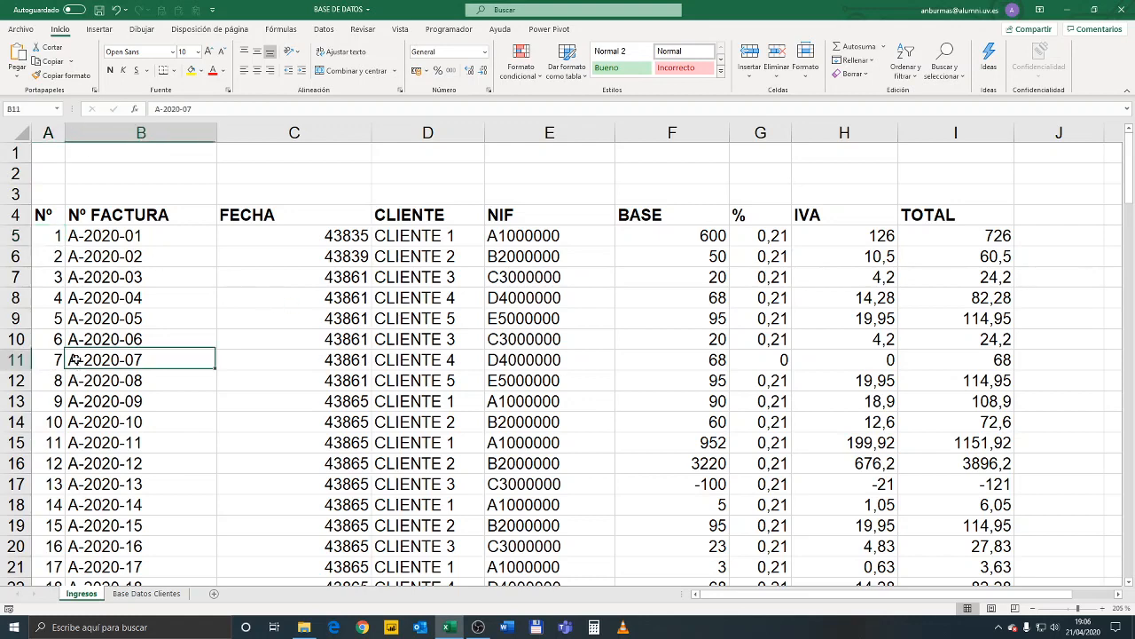
left_click(51, 257)
left_click(50, 232)
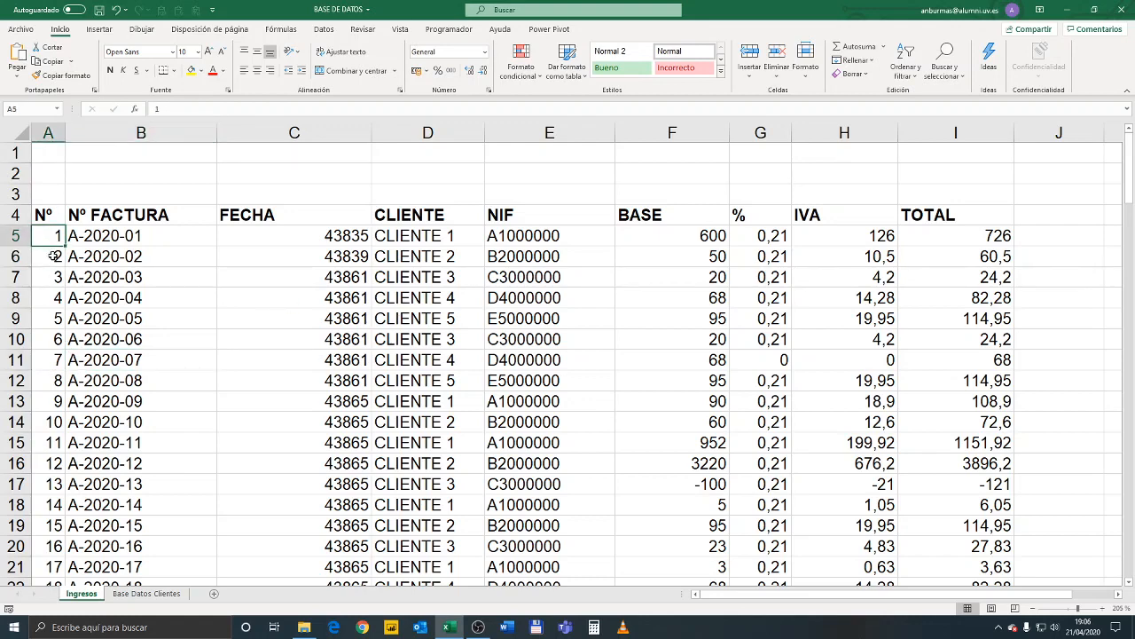
left_click(54, 257)
left_click(49, 235)
scroll(47, 234, "down", 4)
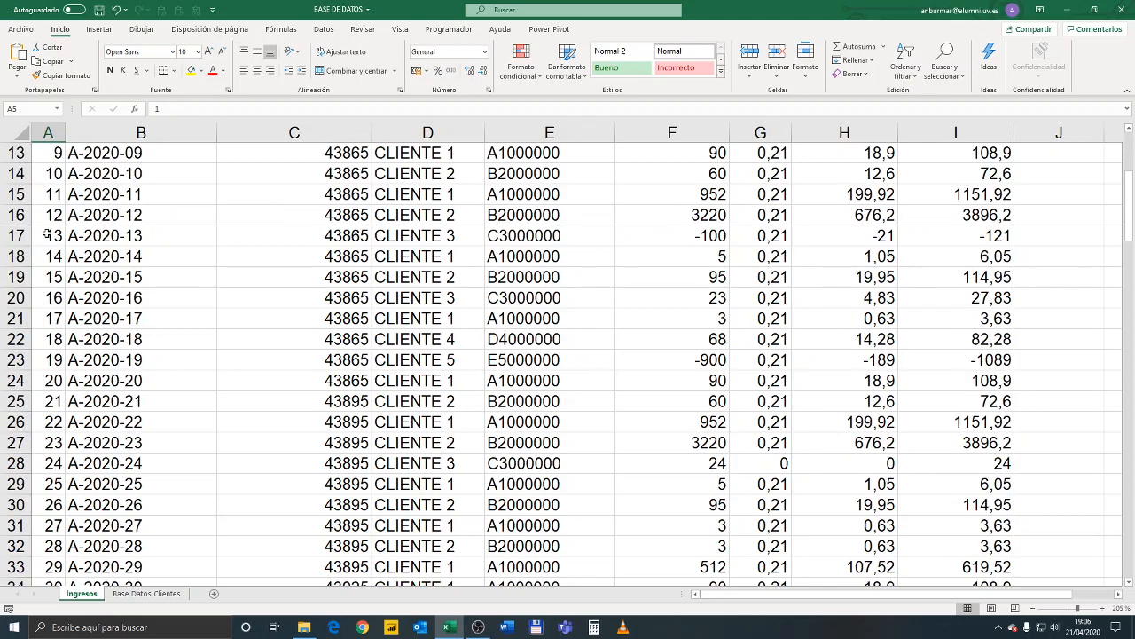
scroll(47, 234, "down", 8)
scroll(40, 235, "up", 12)
left_click(48, 255)
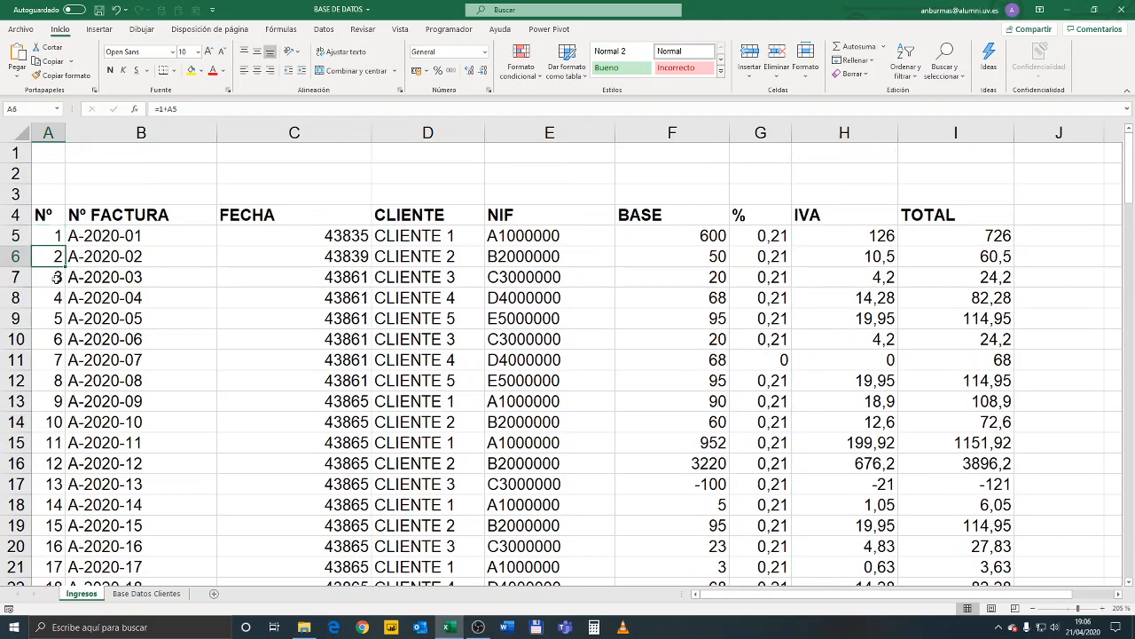
scroll(52, 292, "down", 7)
left_click(55, 349)
scroll(55, 355, "down", 1)
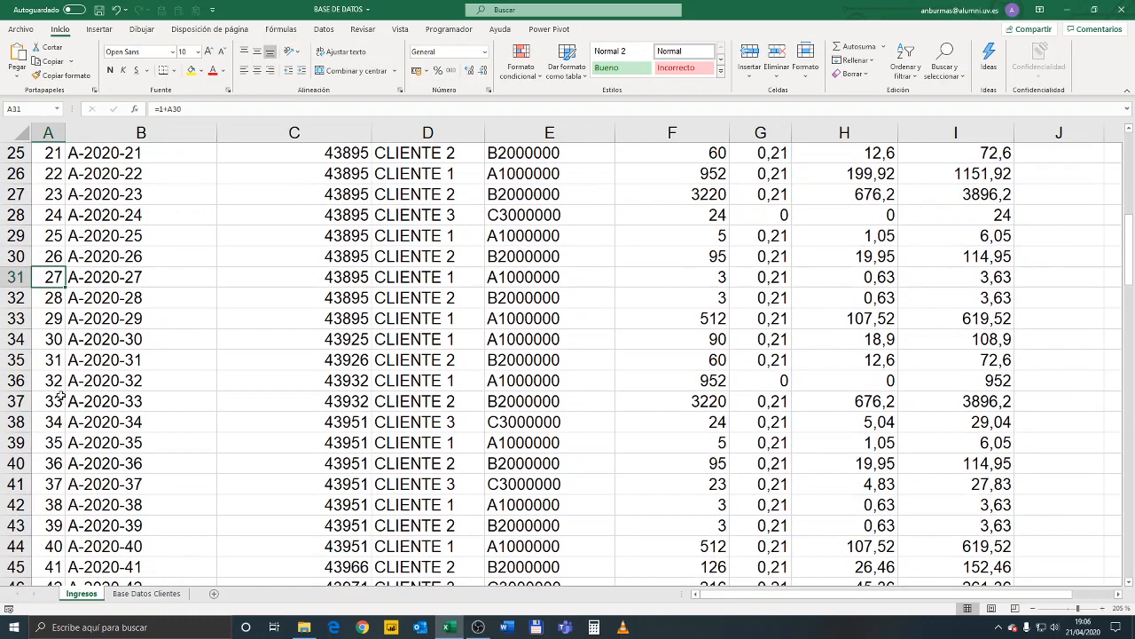
scroll(60, 358, "up", 8)
left_click(55, 243)
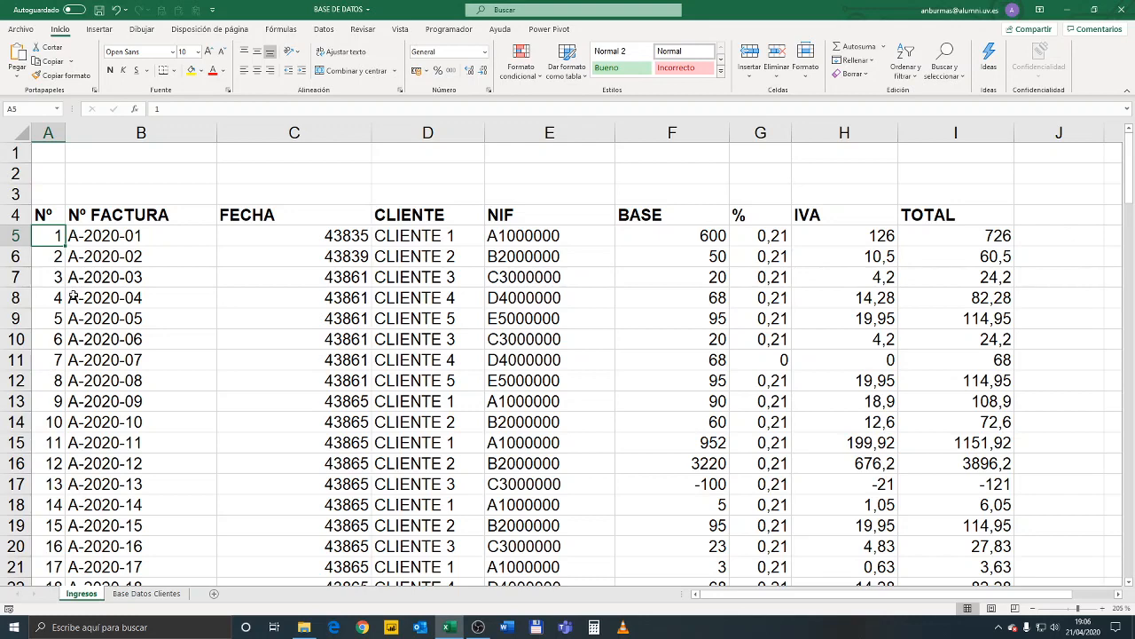
Fill the formula =1+A5 from A6 down the rest of the Nº column
left_click(48, 257)
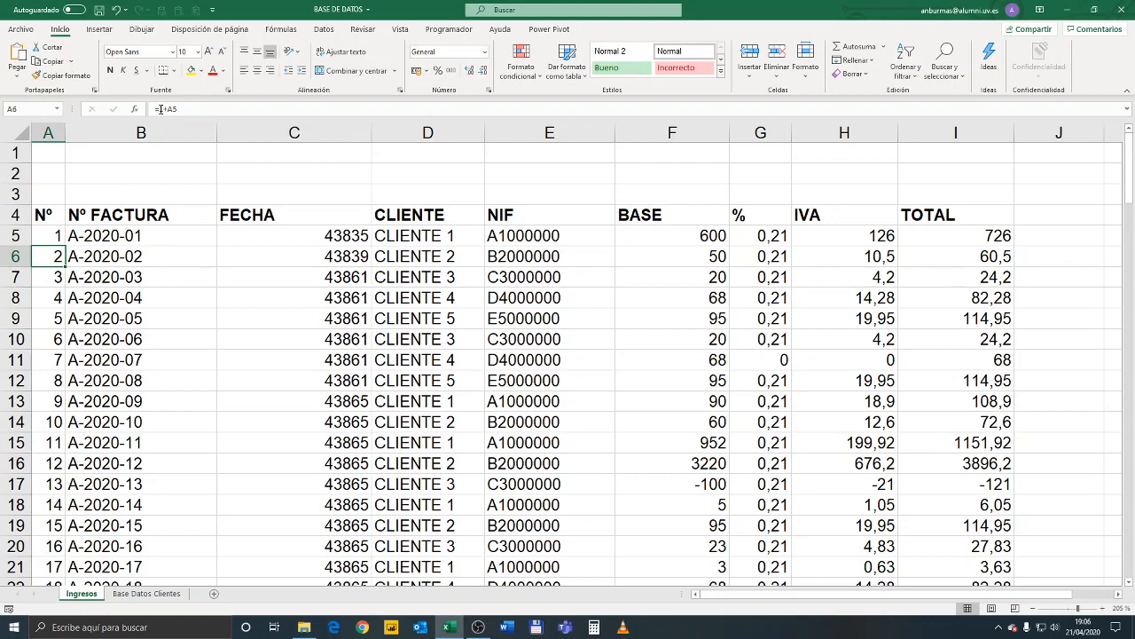
left_click(40, 236)
left_click(56, 252)
left_click(54, 237)
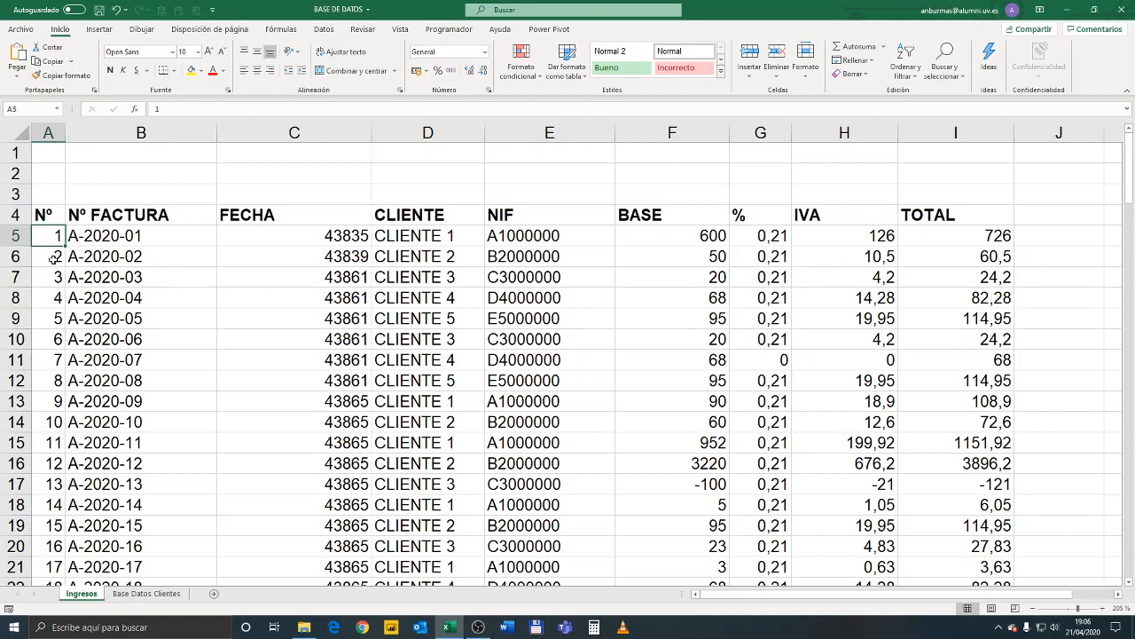
left_click(54, 258)
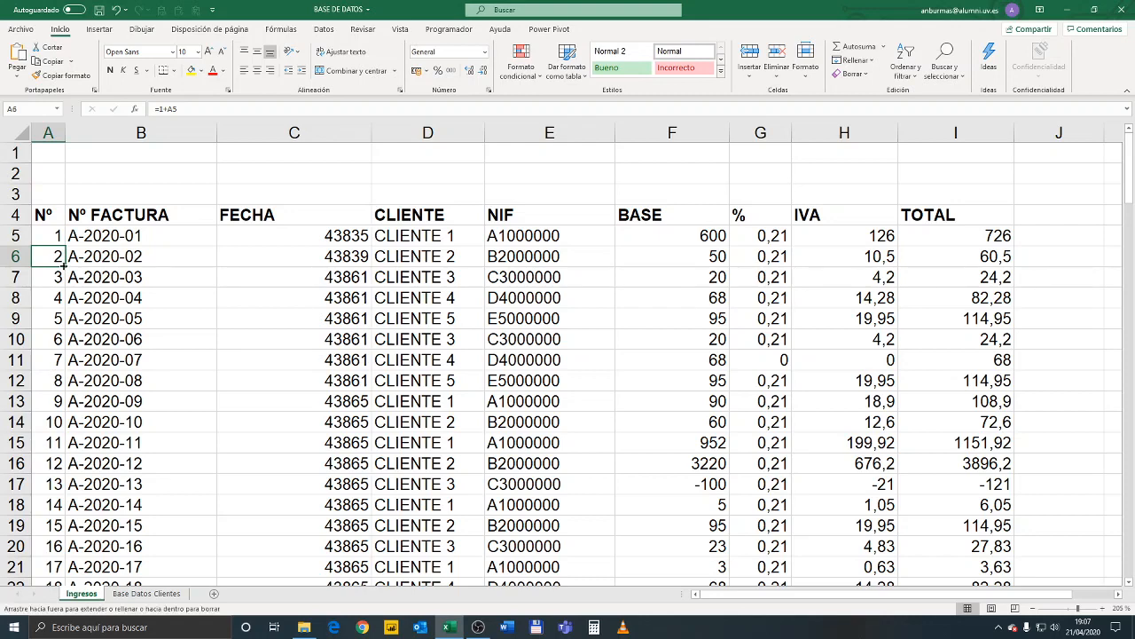
double_click(63, 265)
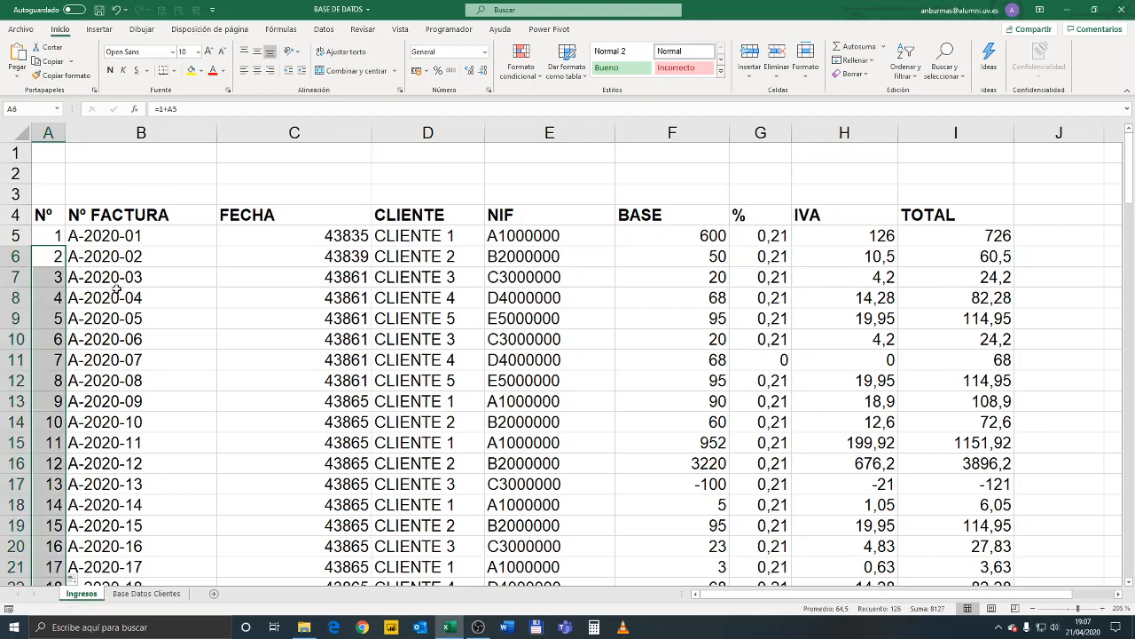
Try to number the second invoice in B6 with the formula =1+B5, and clear the cell
left_click(139, 255)
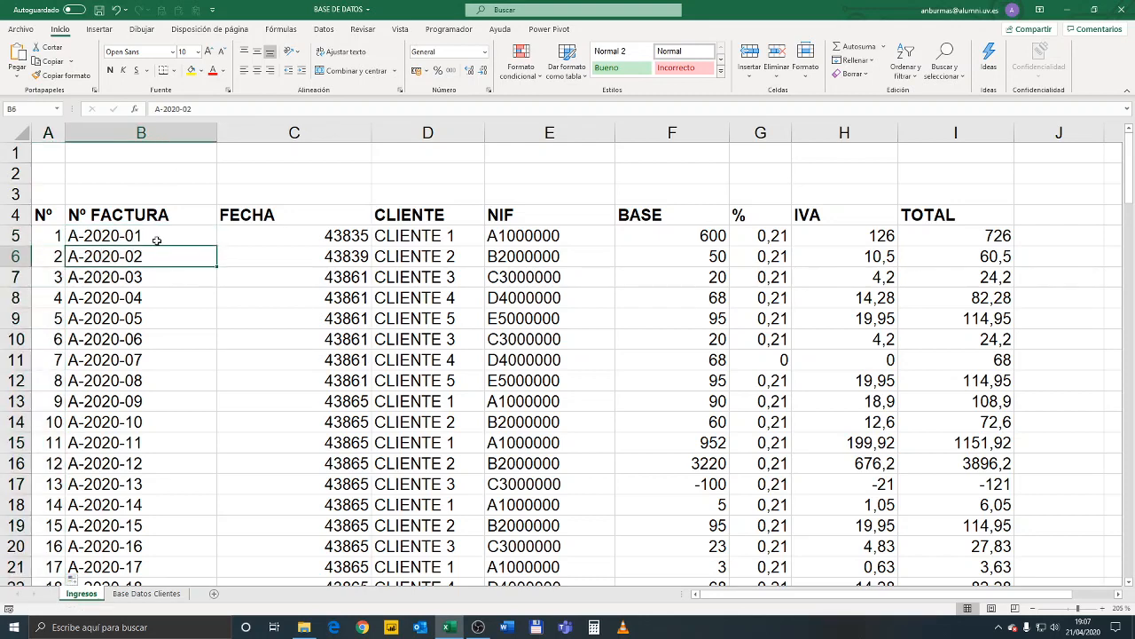
left_click(157, 241)
left_click(138, 261)
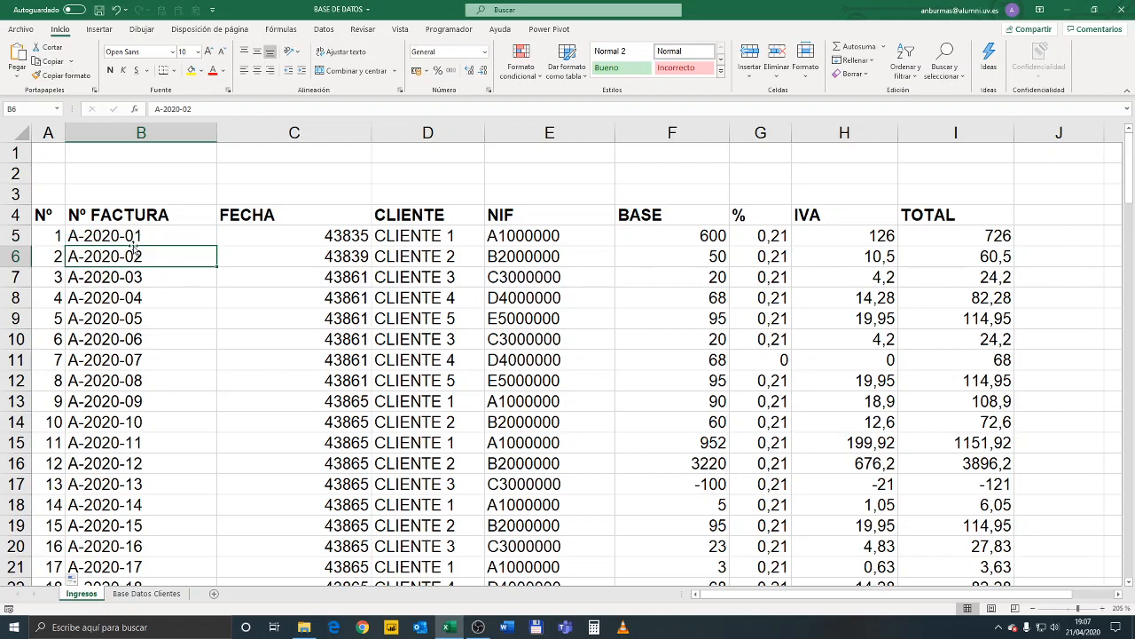
type("+1+")
left_click(202, 238)
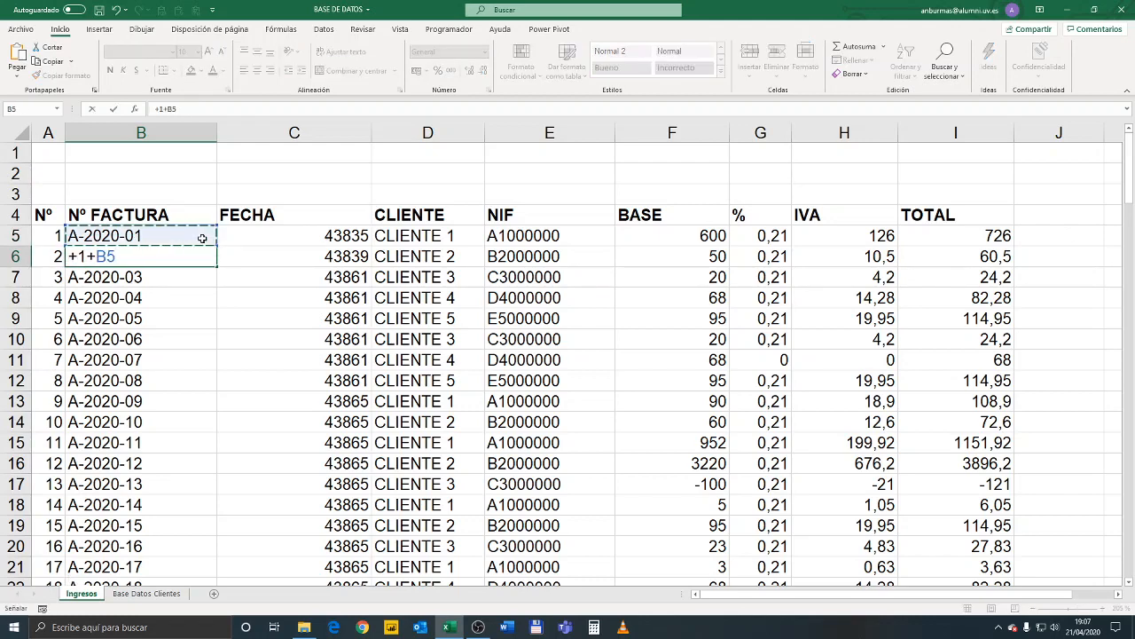
key("Return")
key("Up")
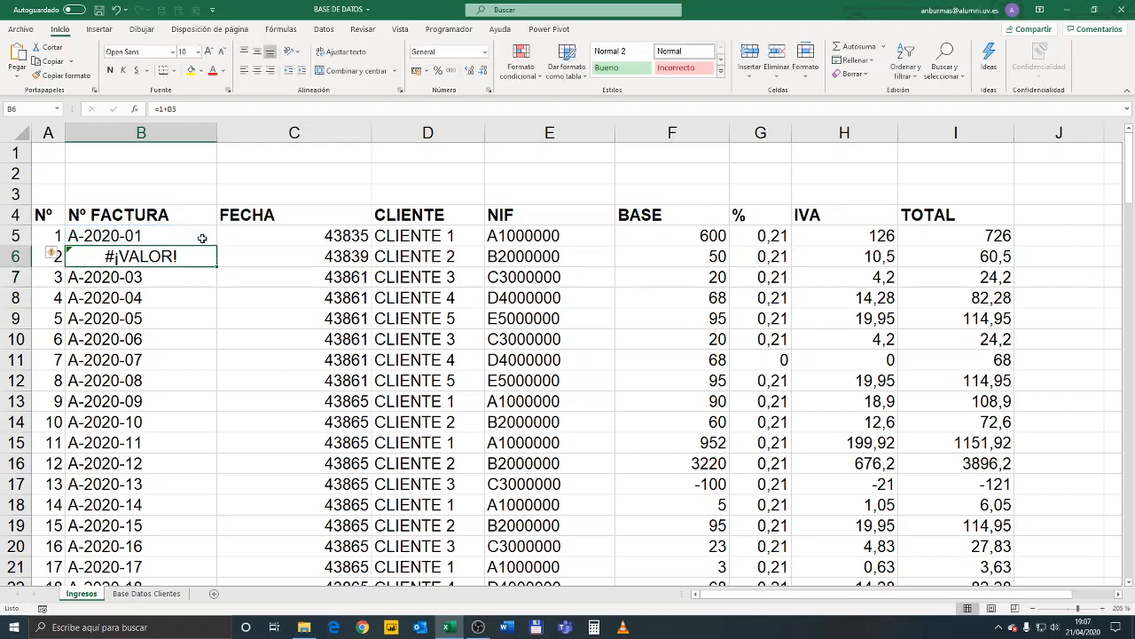
key("BackSpace")
Autofill the Nº FACTURA series from A-2020-01 in B5 down to the last data row, and check its end
left_click(190, 290)
left_click(170, 240)
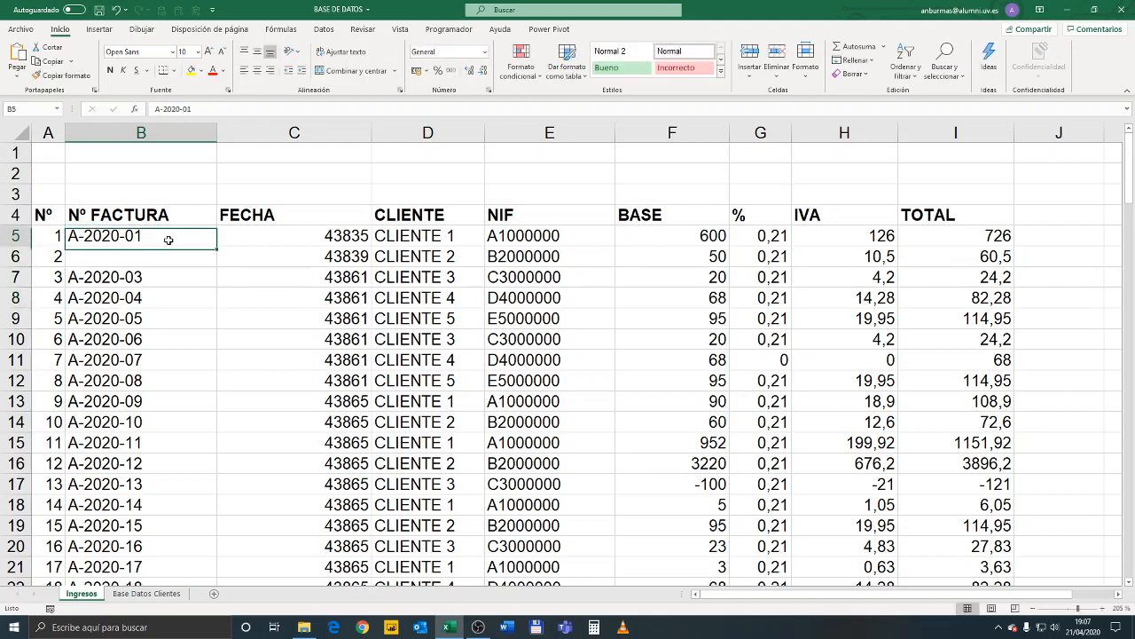
double_click(217, 246)
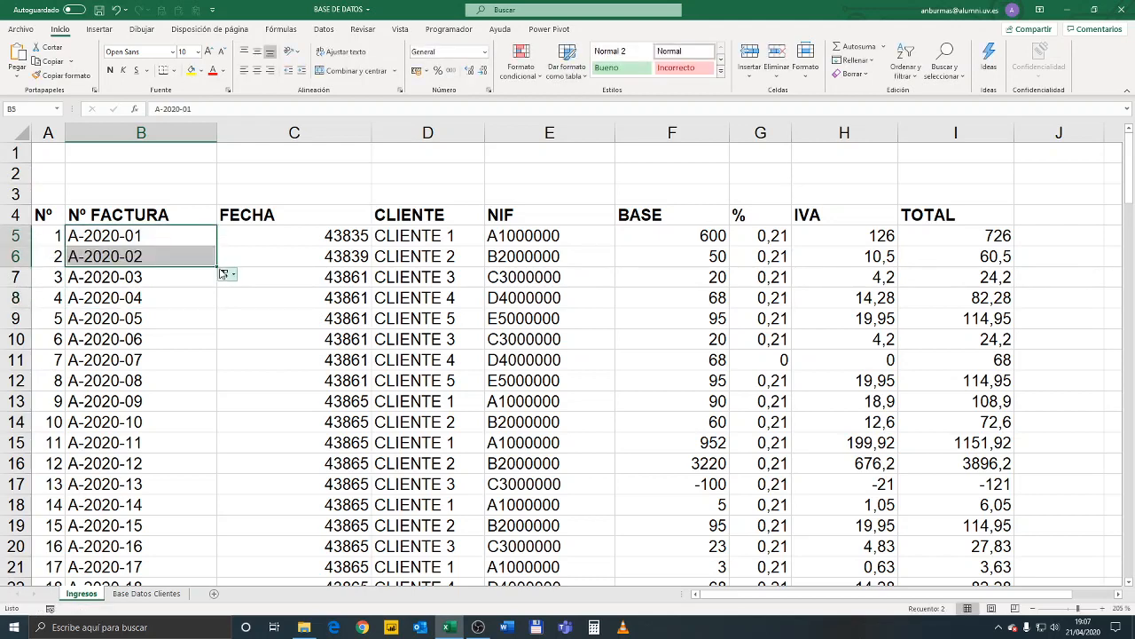
double_click(216, 265)
scroll(226, 418, "down", 20)
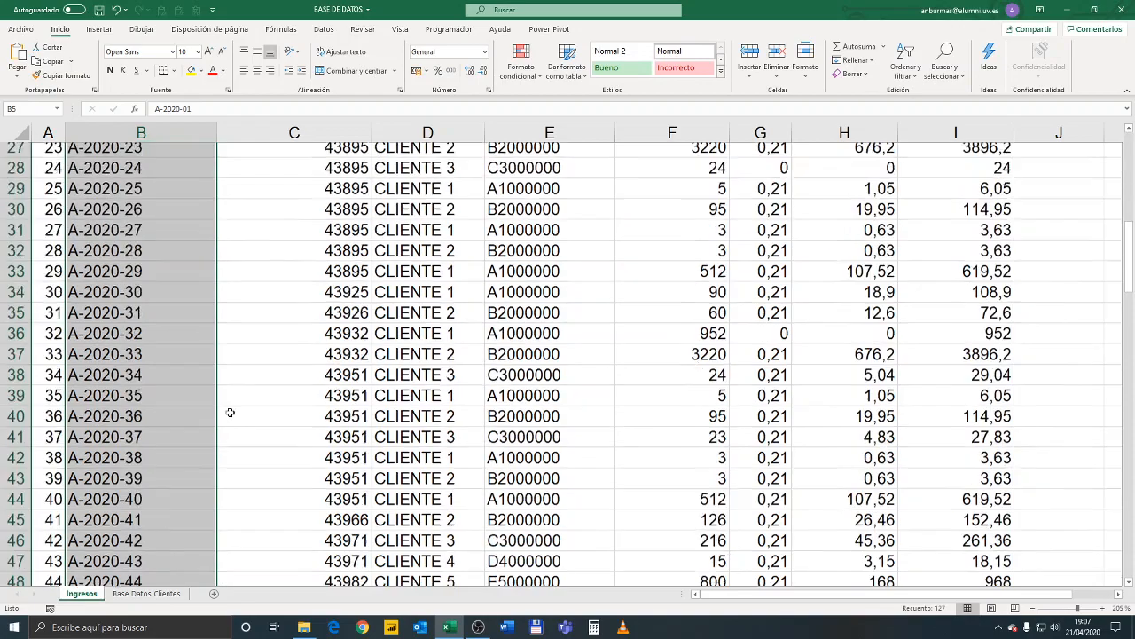
scroll(224, 417, "down", 11)
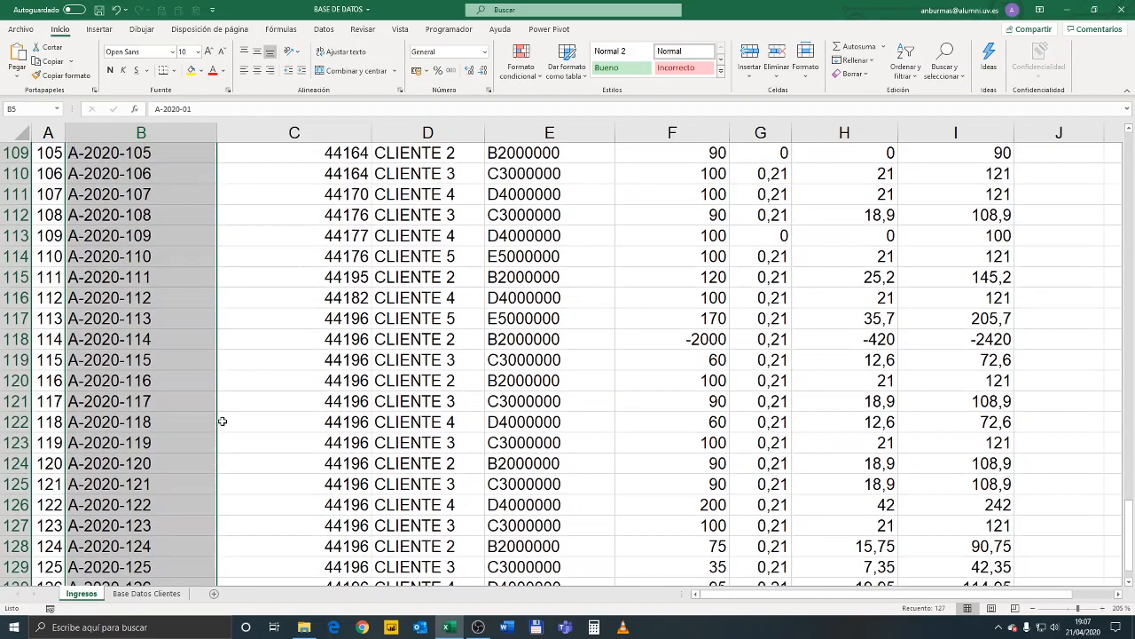
scroll(159, 477, "down", 7)
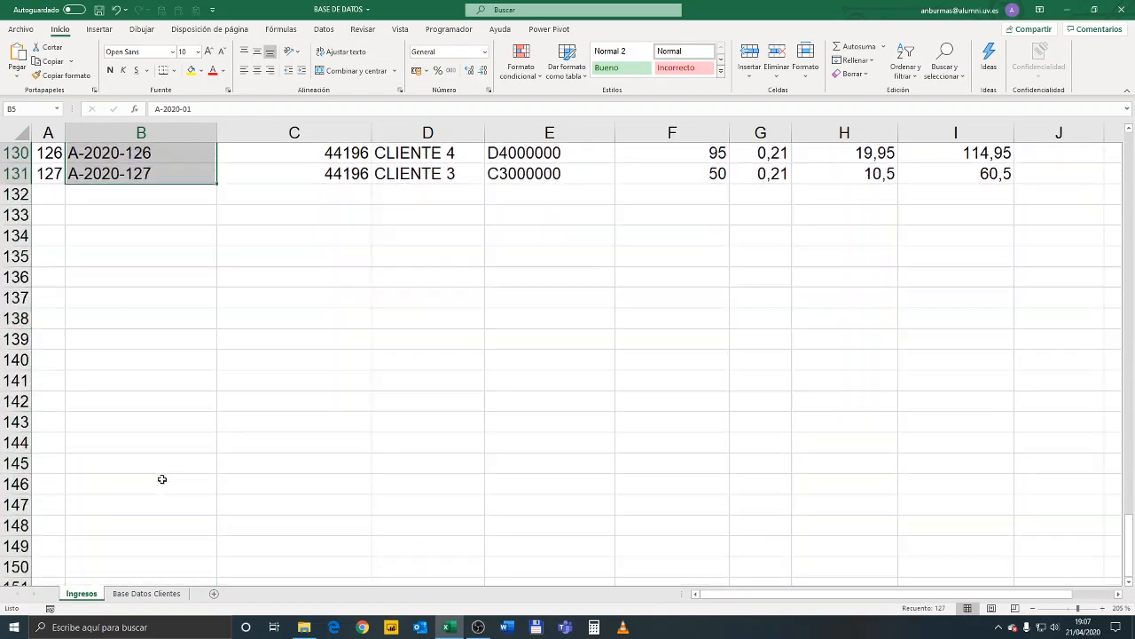
scroll(157, 473, "up", 2)
scroll(59, 222, "up", 3)
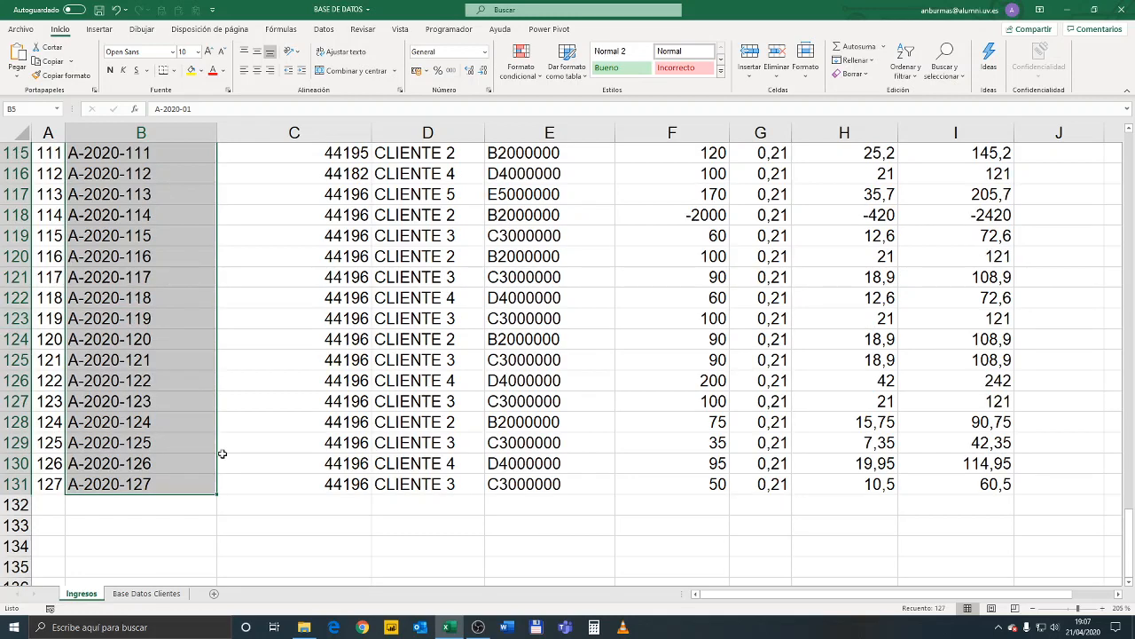
scroll(222, 454, "up", 18)
scroll(276, 429, "up", 20)
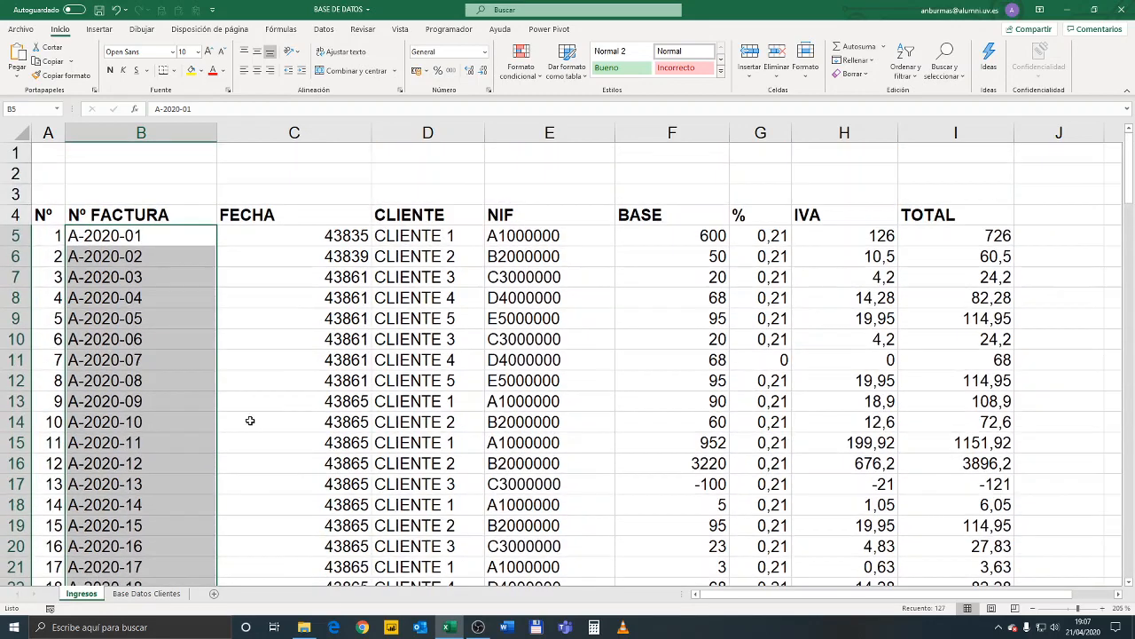
Format all the values in the FECHA column, C5 to C131, as short dates (Fecha corta)
left_click_drag(304, 243, 306, 257)
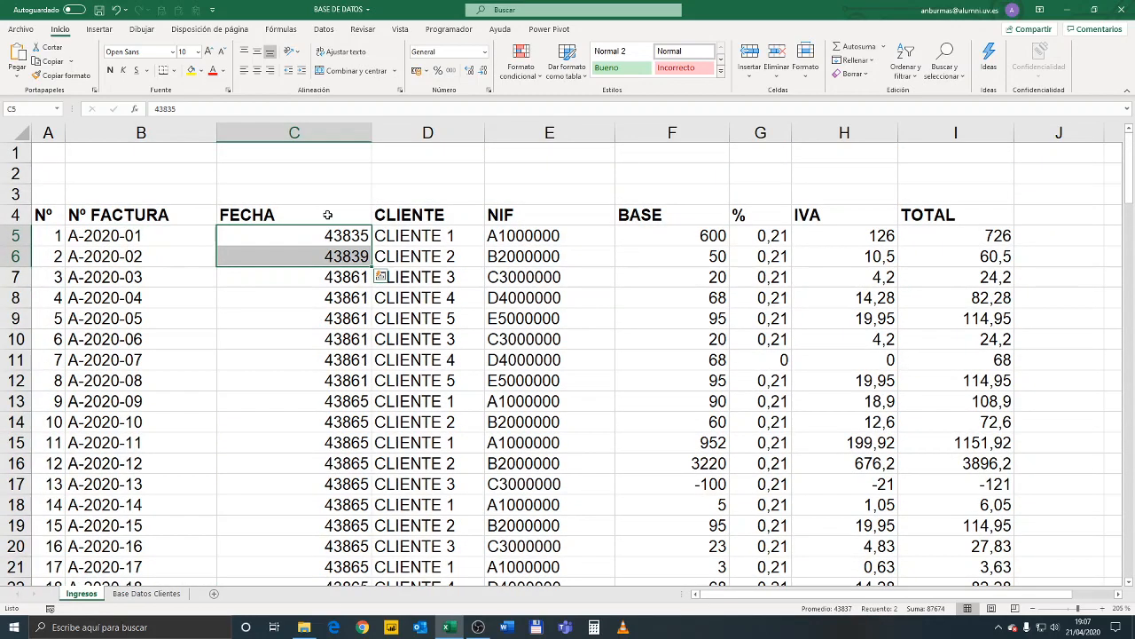
left_click(298, 271)
left_click(297, 234)
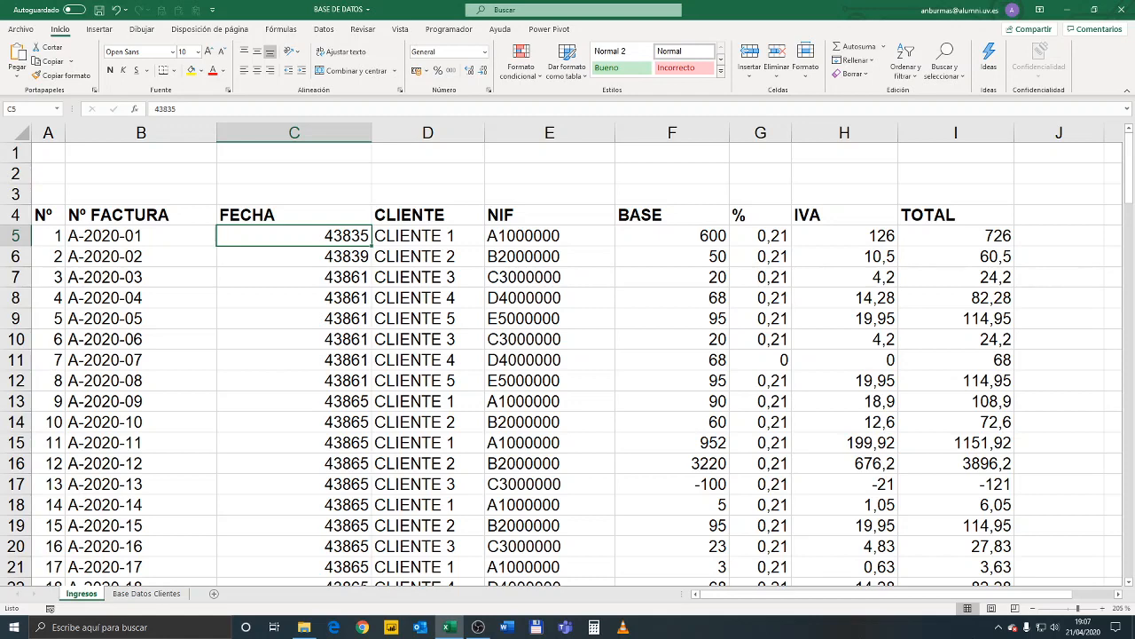
key("ctrl+shift+Down")
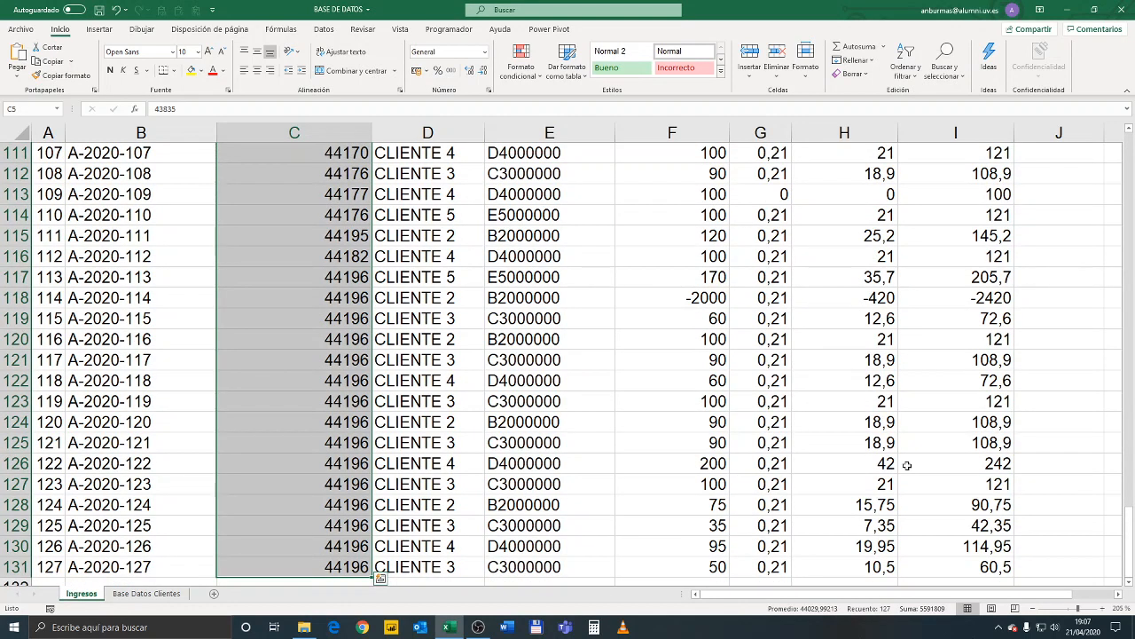
left_click(484, 51)
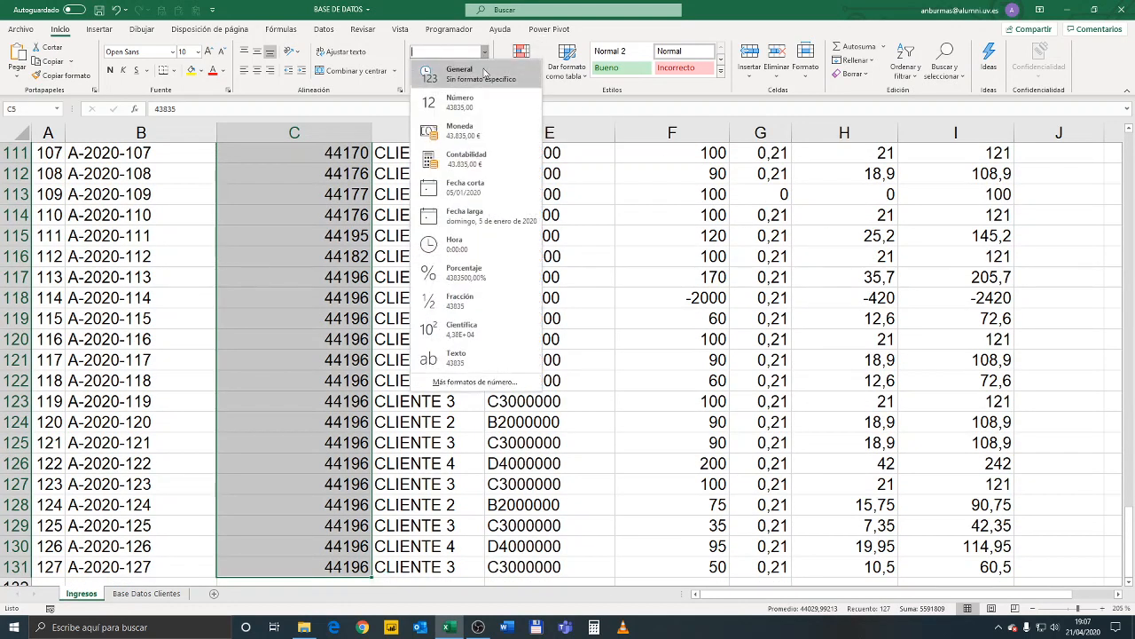
left_click(493, 193)
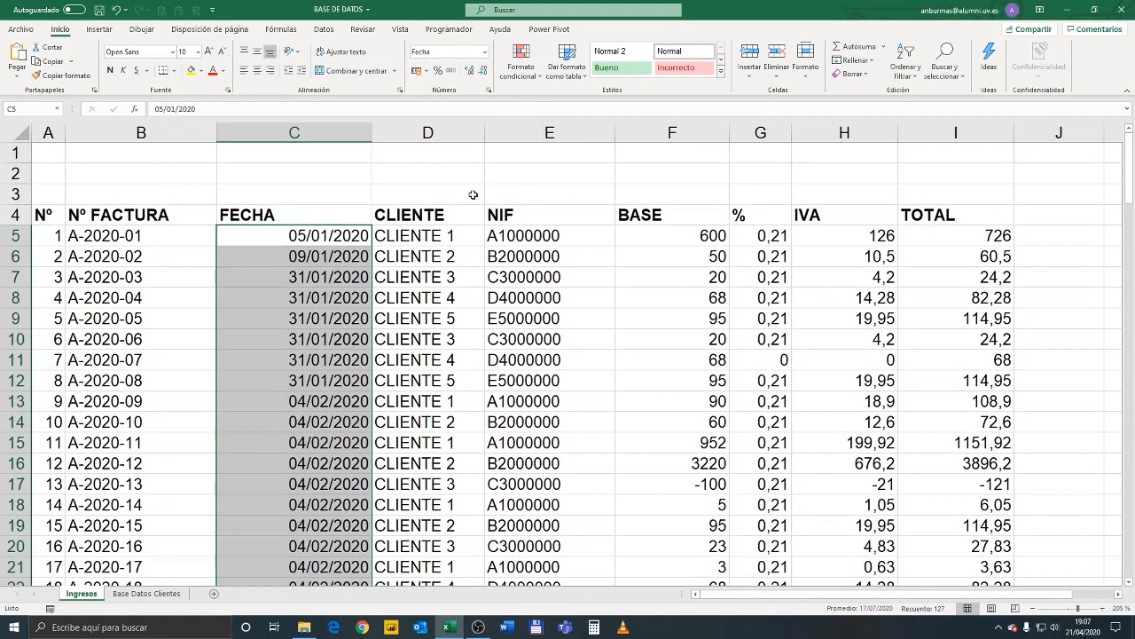
left_click(412, 232)
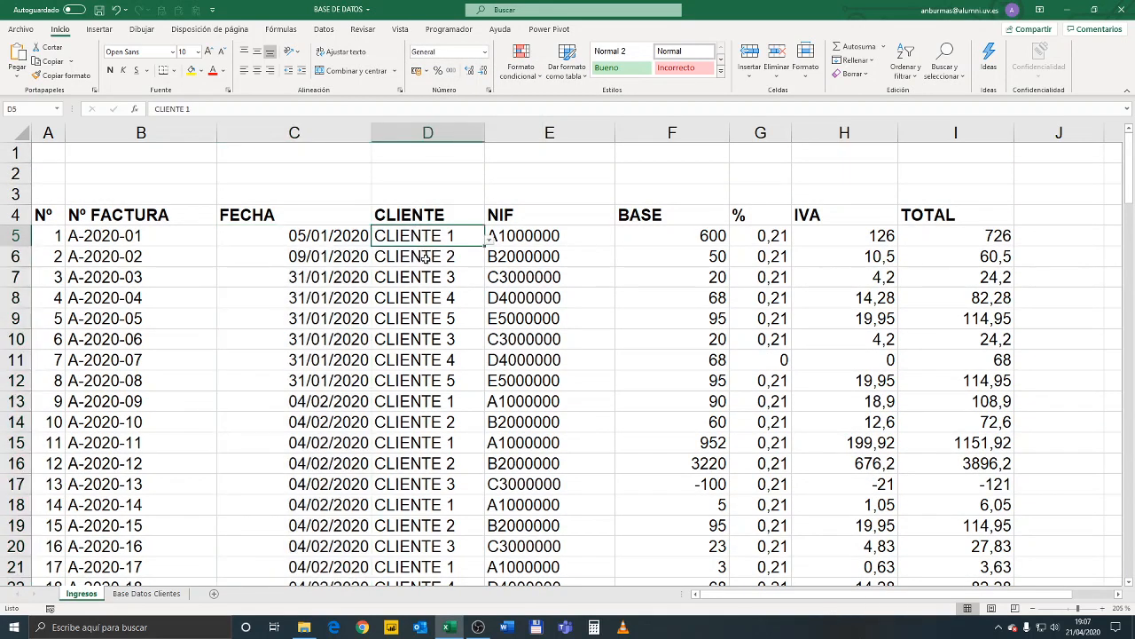
left_click(438, 298)
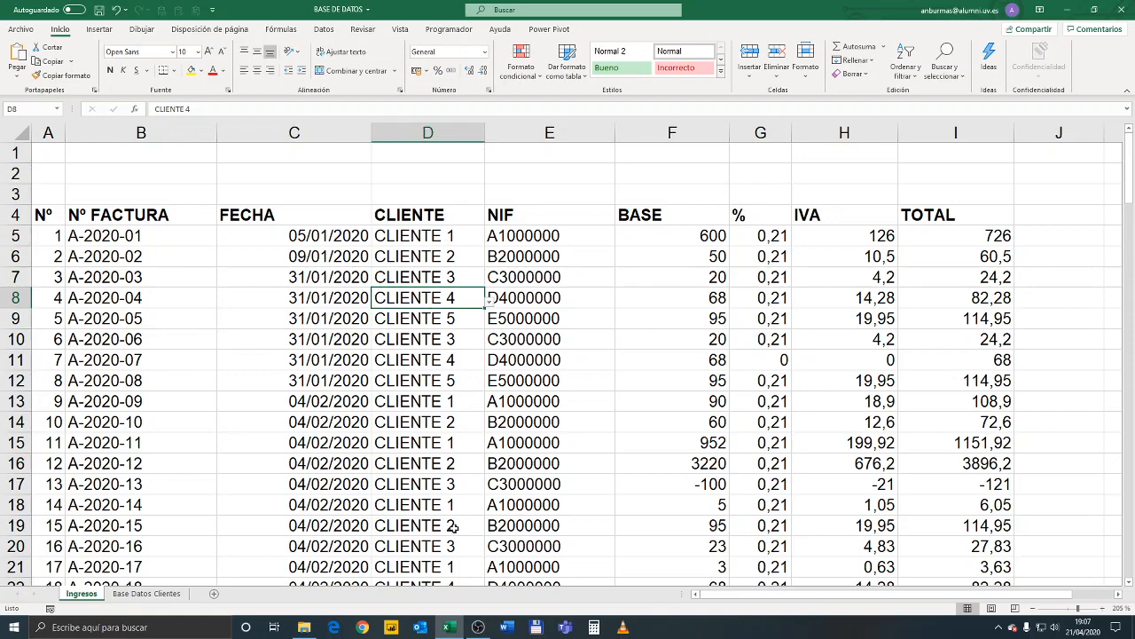
scroll(455, 393, "down", 2)
scroll(469, 263, "up", 2)
scroll(522, 360, "down", 1)
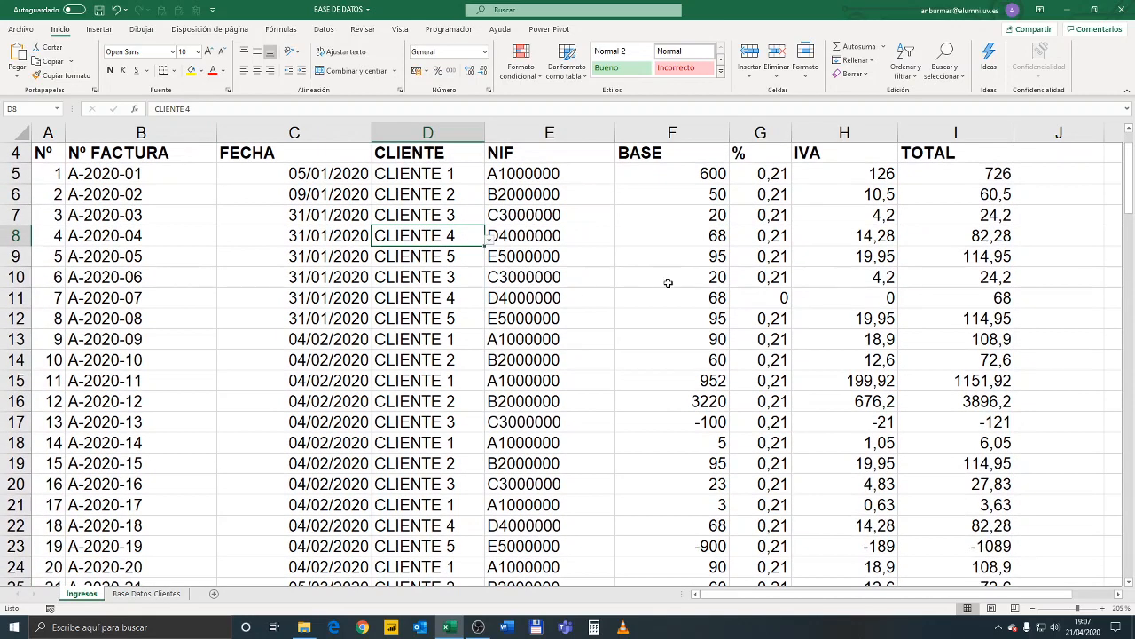
scroll(668, 283, "up", 1)
Format the BASE amounts from F5 to F131 as numbers with a thousands separator and two decimals
left_click(709, 232)
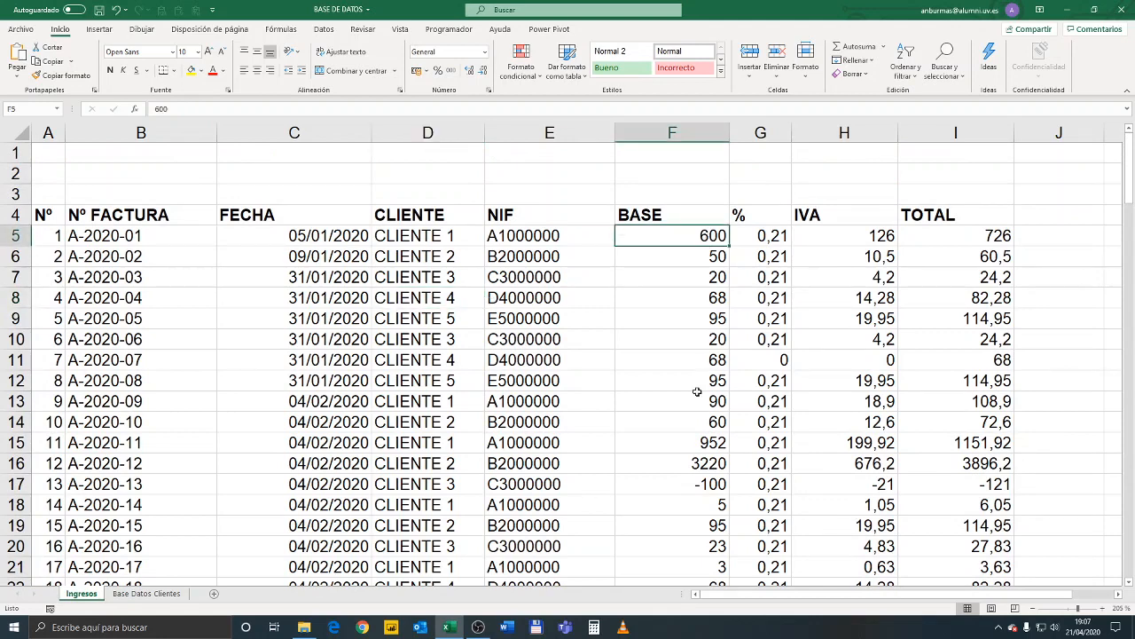
left_click(681, 318)
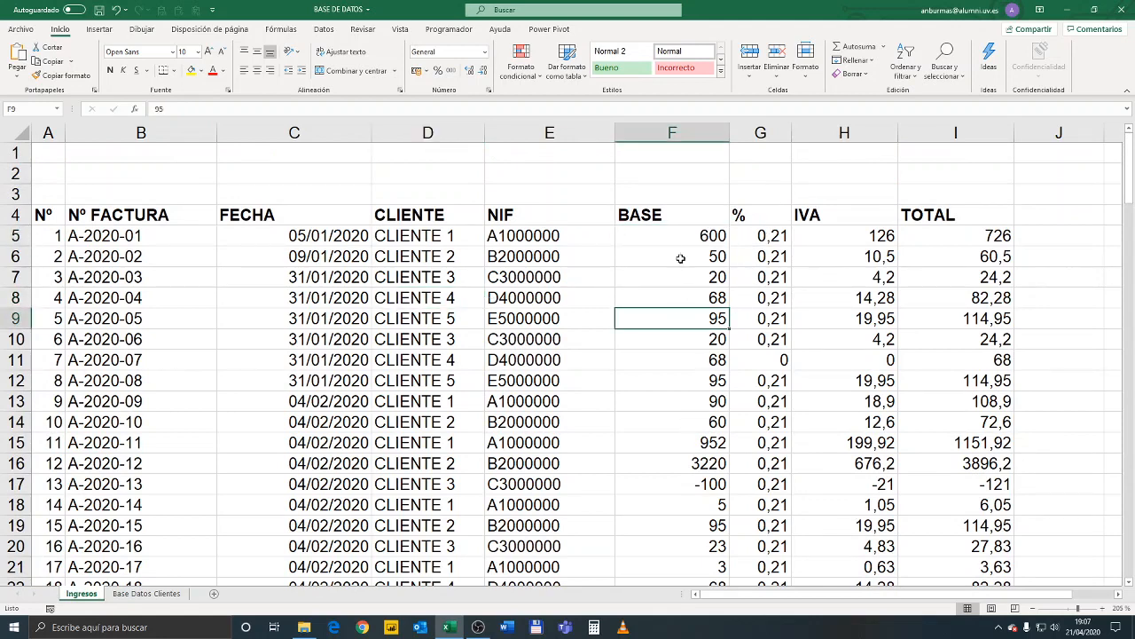
left_click(675, 240)
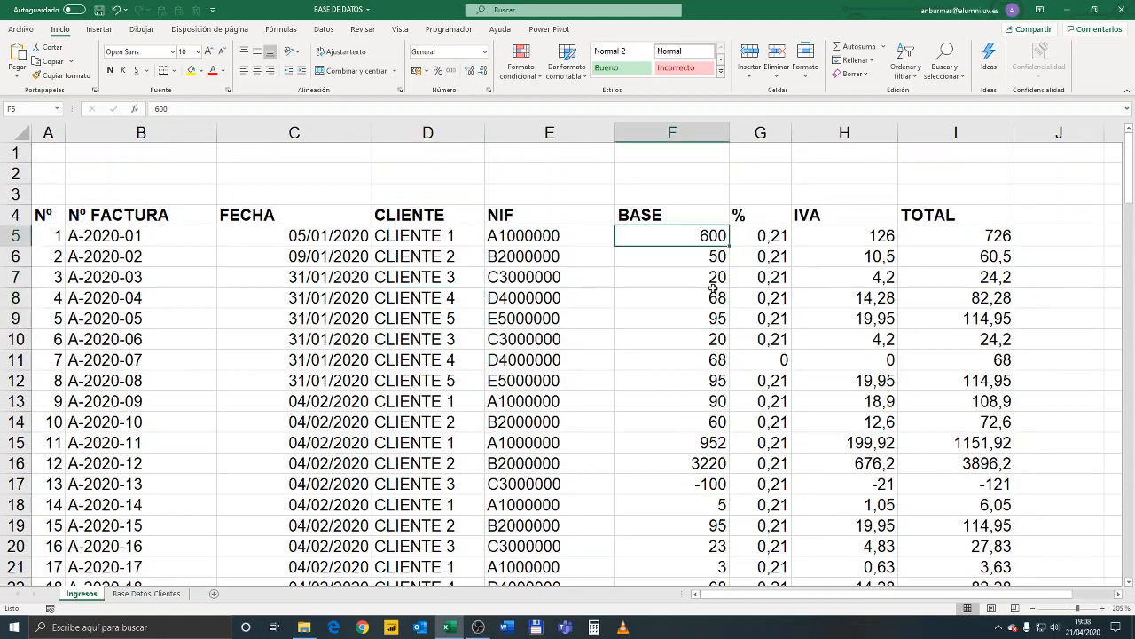
key("ctrl+shift+Down")
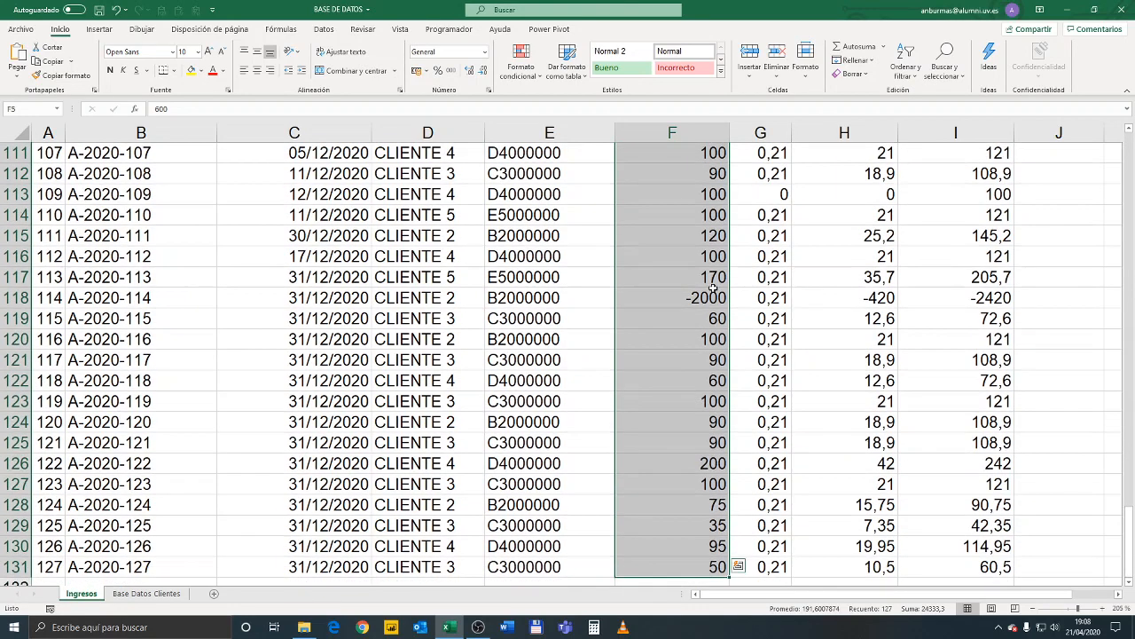
key("ctrl+shift+1")
key("ctrl+BackSpace")
key("Up")
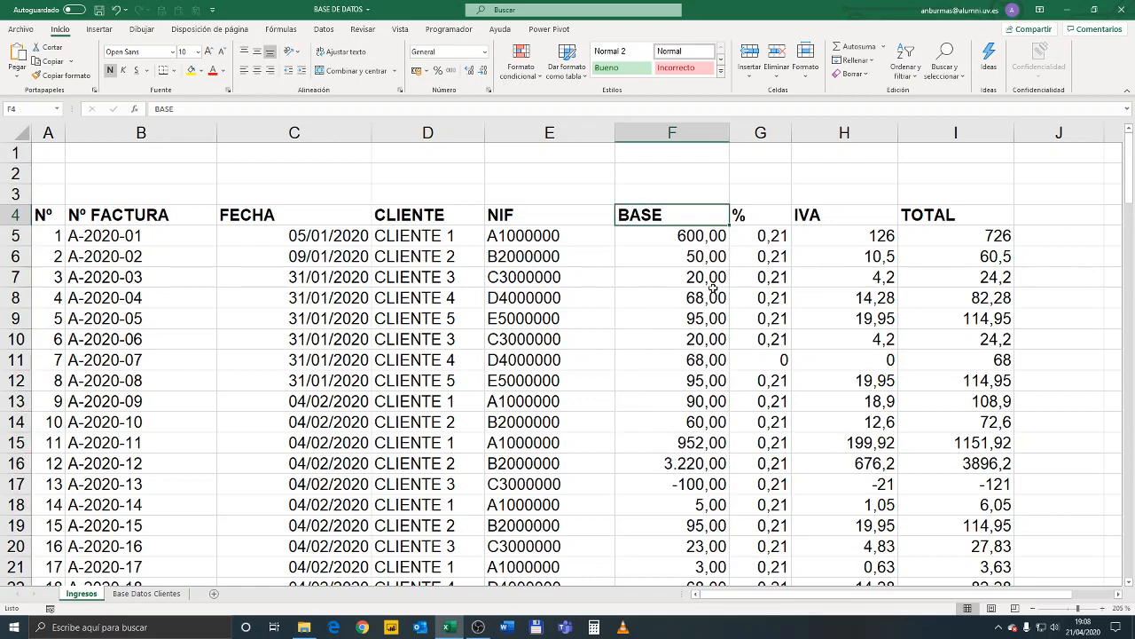
Format the % column from G5 to G131 as percentages with no decimals
key("Down")
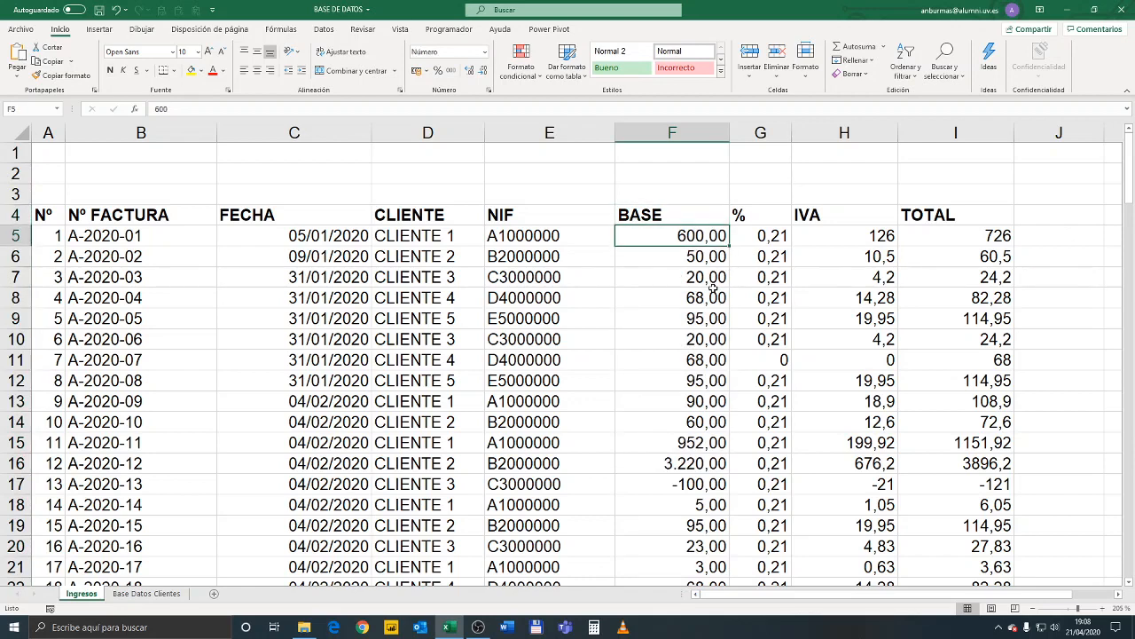
key("Right")
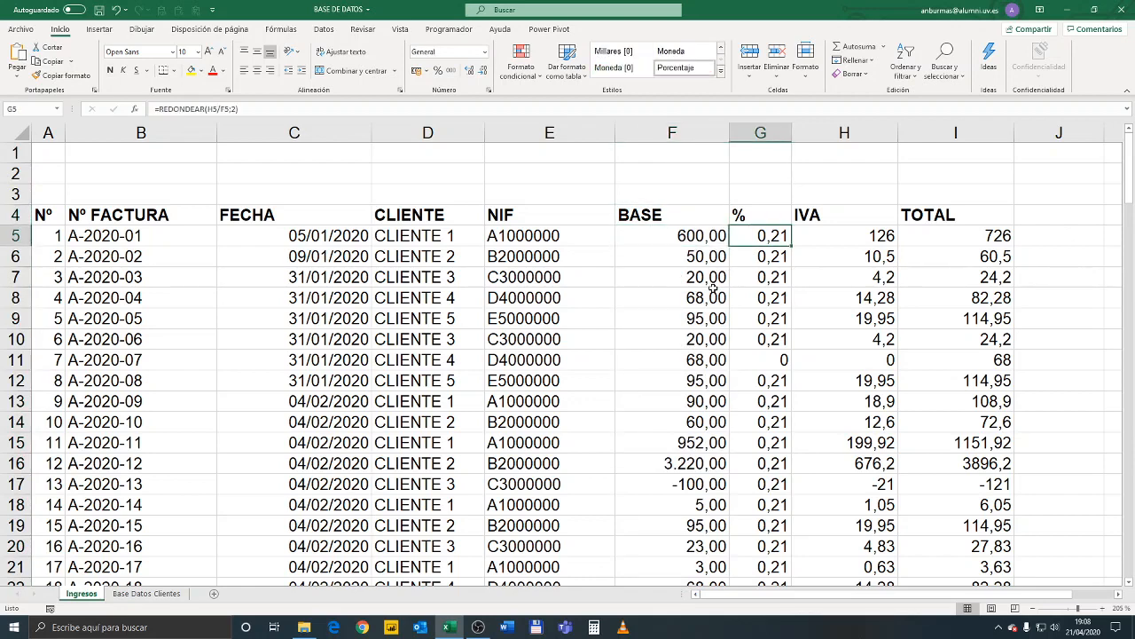
key("ctrl+shift+Down")
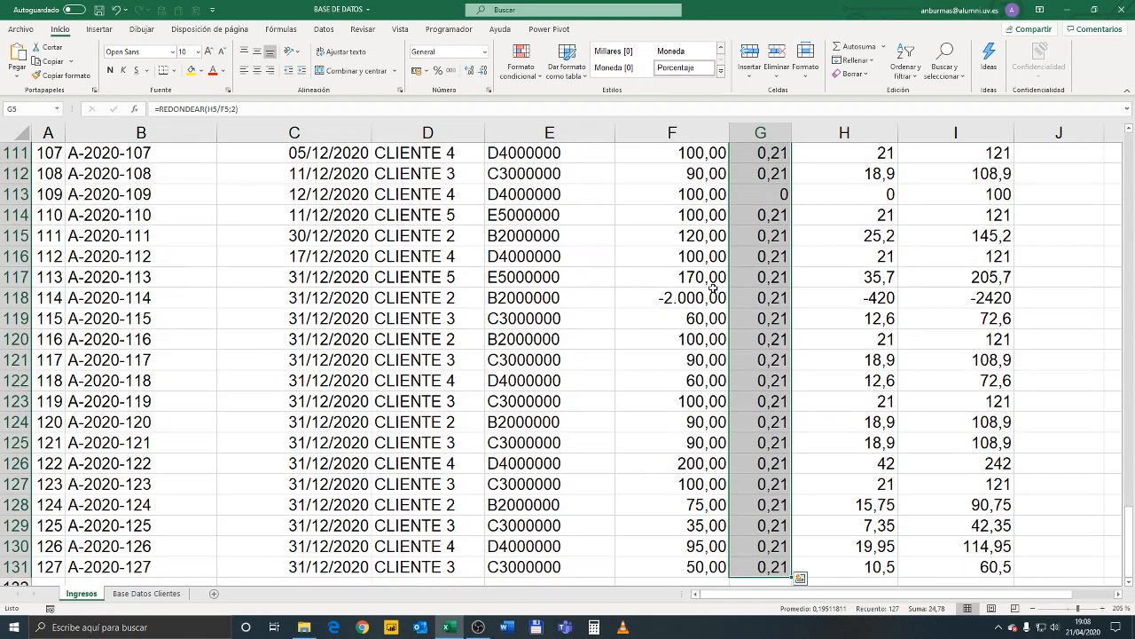
left_click(484, 52)
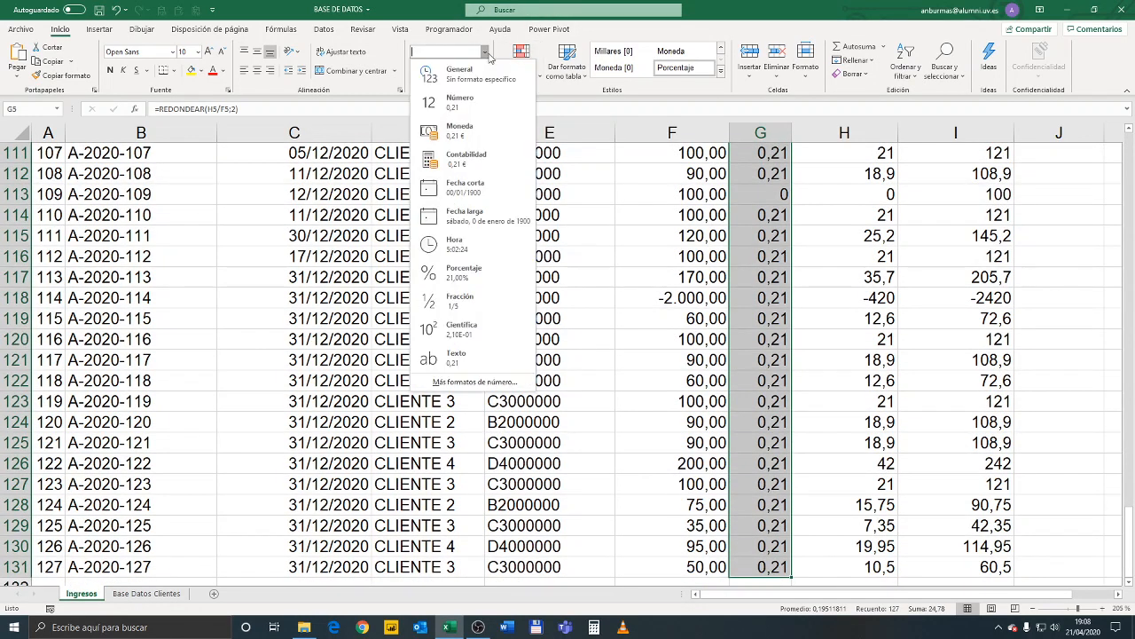
left_click(470, 275)
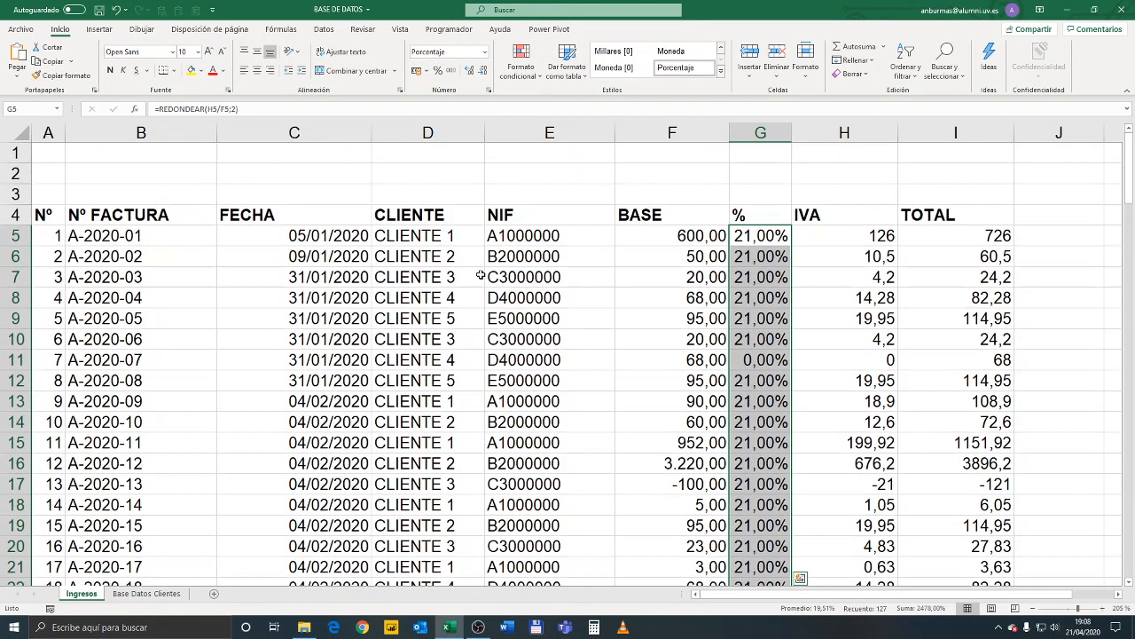
left_click(472, 74)
left_click(480, 79)
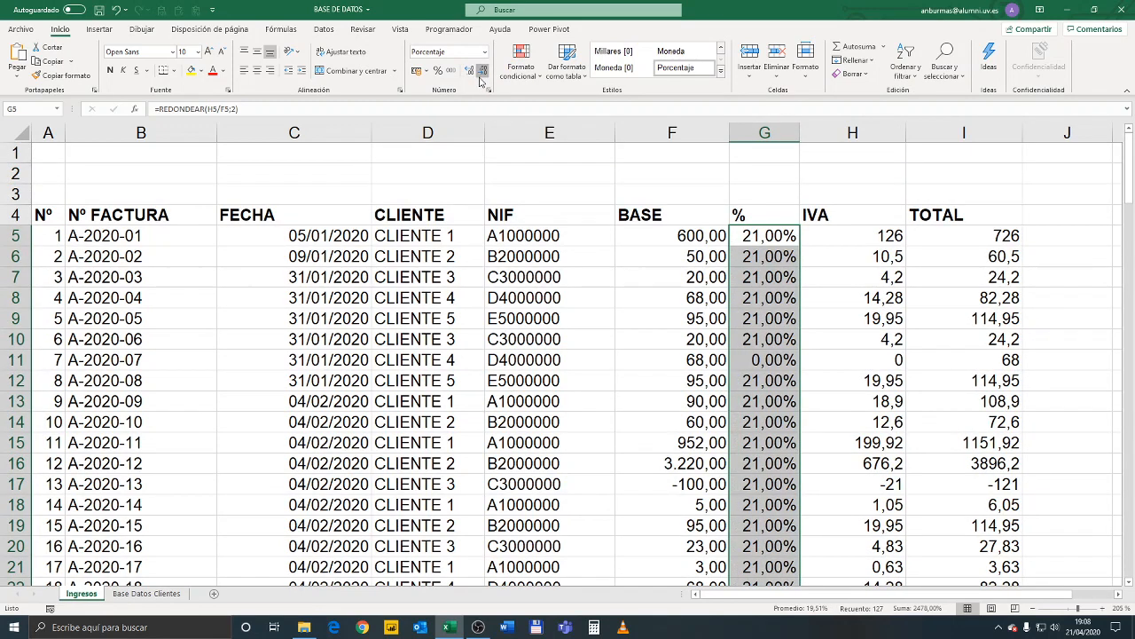
left_click(480, 78)
left_click(480, 78)
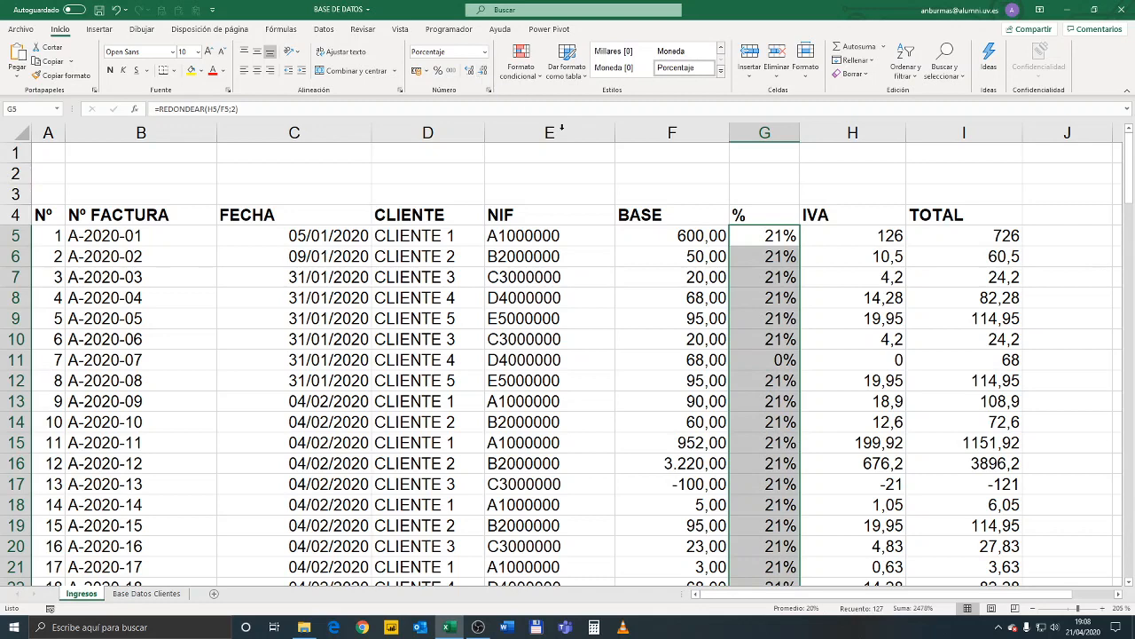
Copy the number format of the BASE amount in F5 to the IVA and TOTAL values from row 5 to row 131
left_click(867, 233)
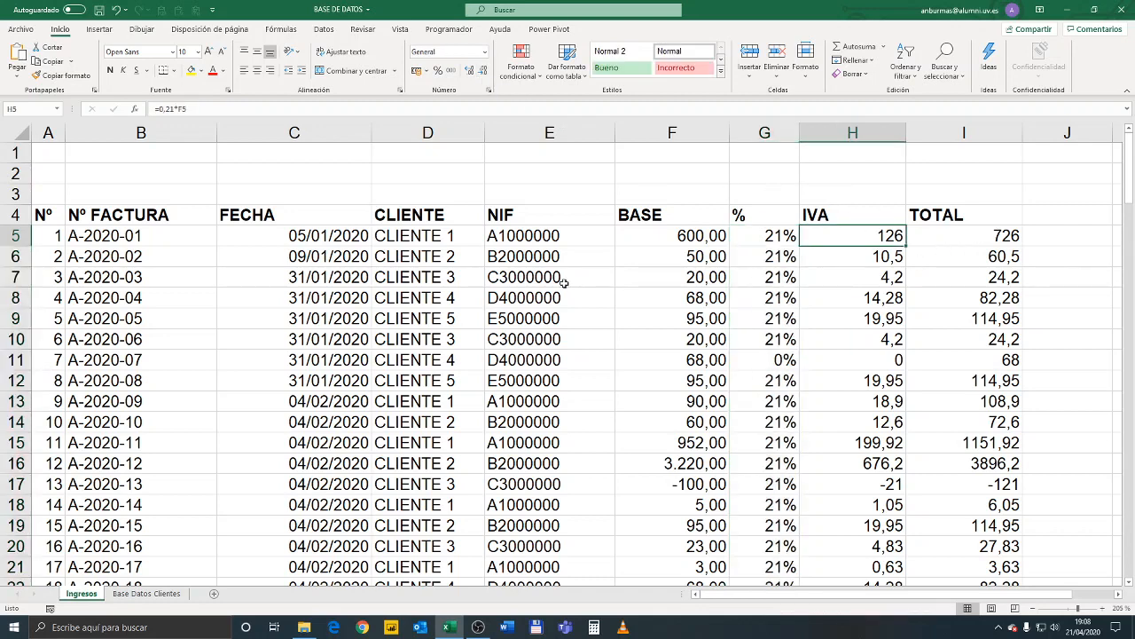
left_click(669, 237)
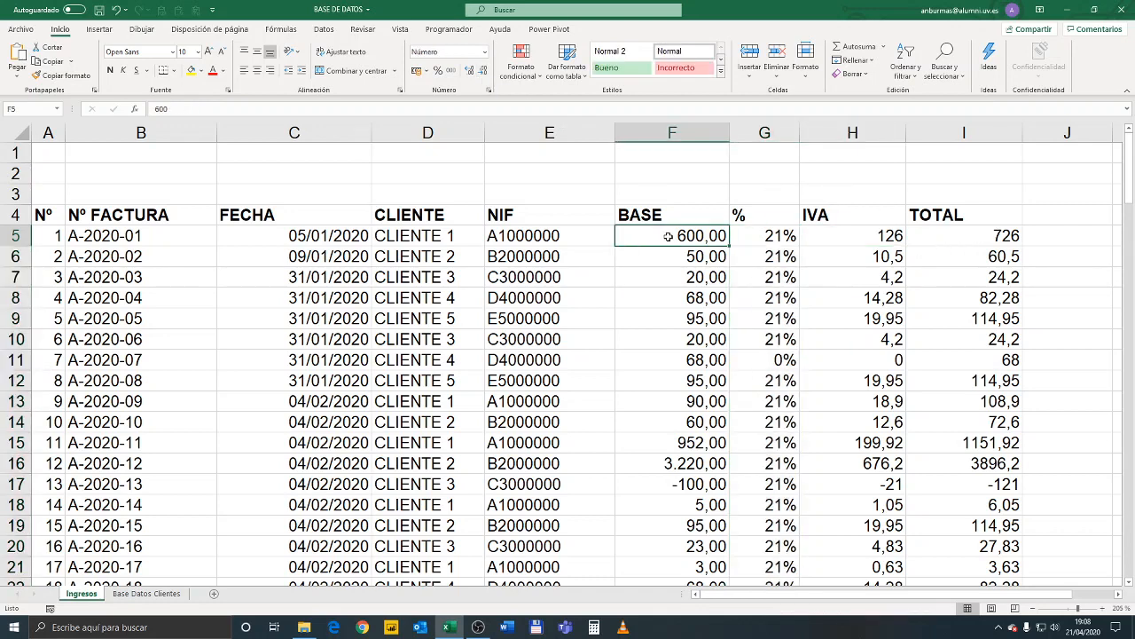
left_click(664, 282)
left_click(655, 235)
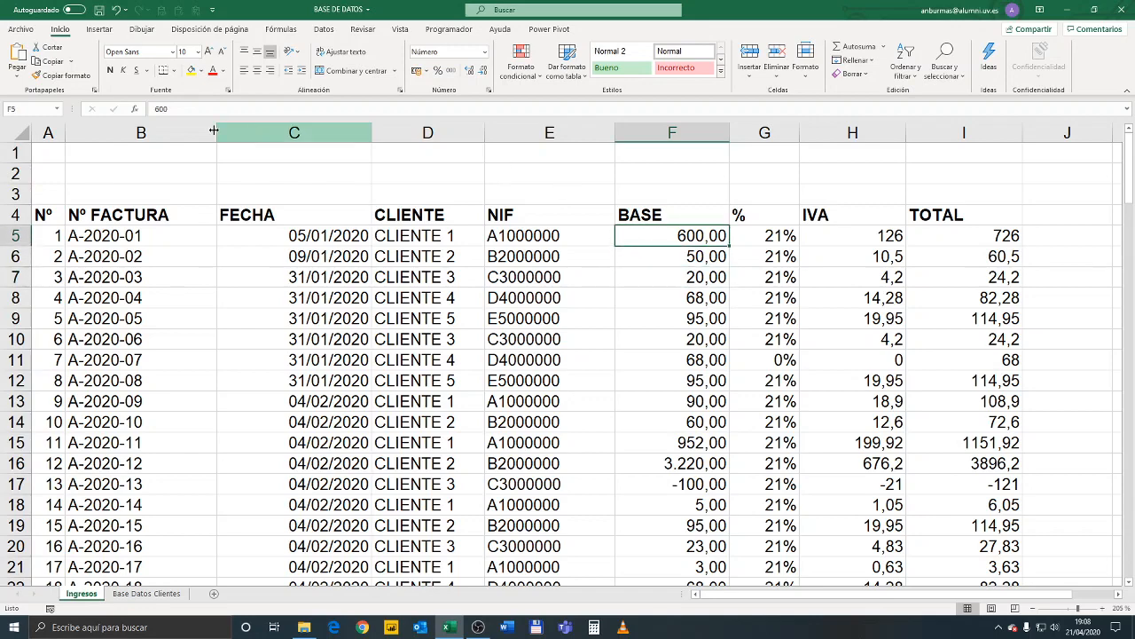
left_click(53, 76)
mouse_move(853, 236)
left_mouse_down()
mouse_move(975, 261)
mouse_move(1007, 632)
mouse_move(991, 626)
left_mouse_up()
left_click_drag(1020, 551, 1016, 548)
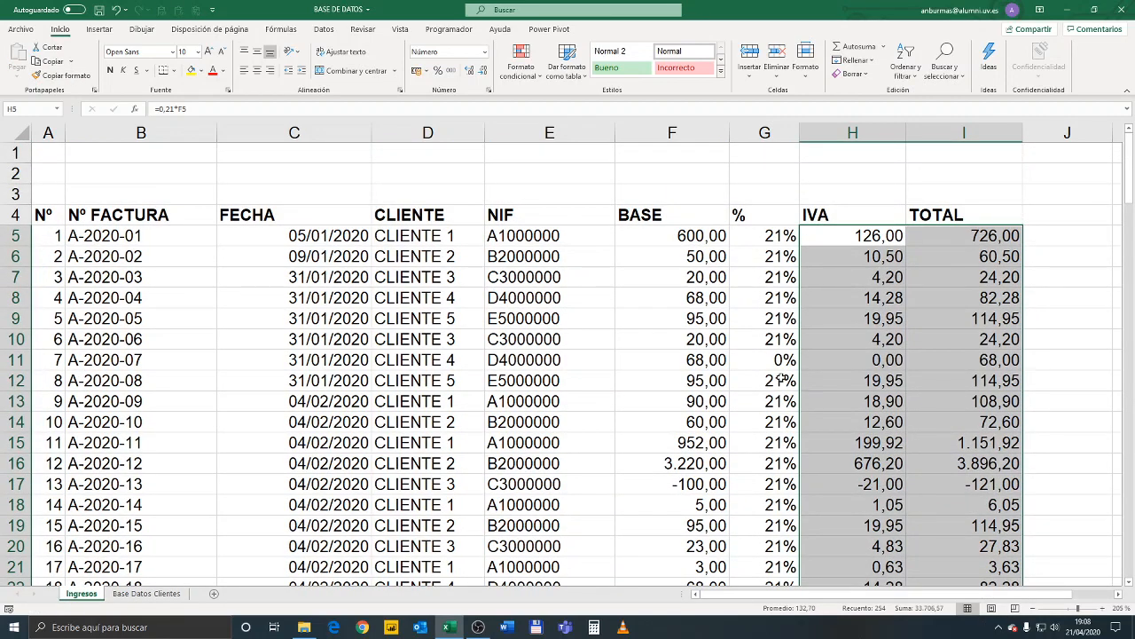
left_click(868, 319)
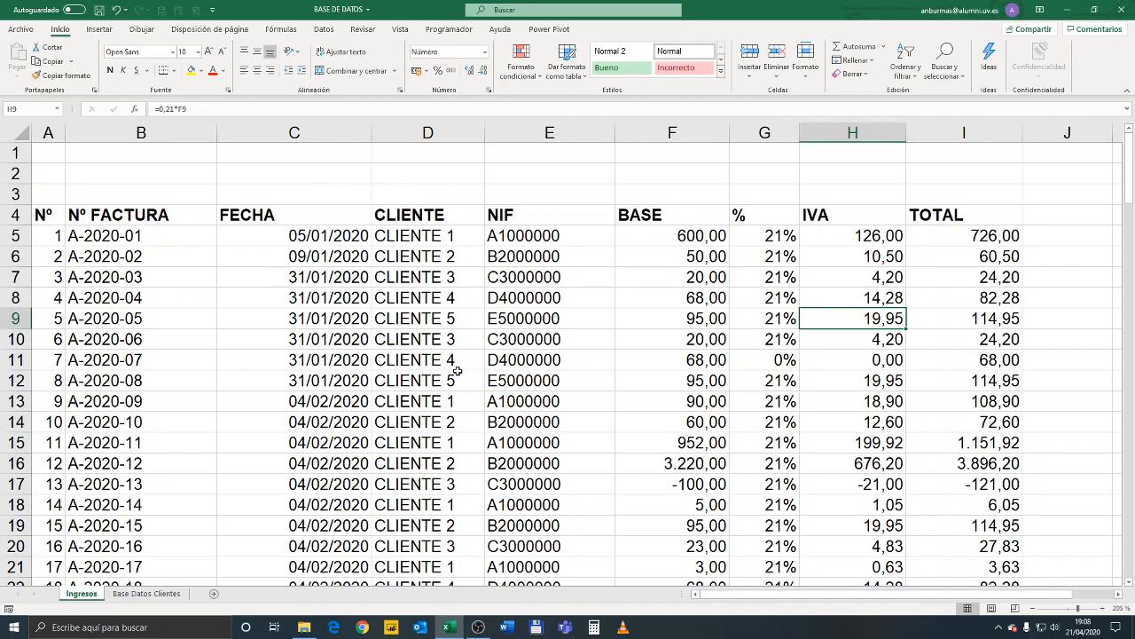
Add filters to the header row A4:I4 and look at the filter options of the CLIENTE column
scroll(445, 264, "down", 3)
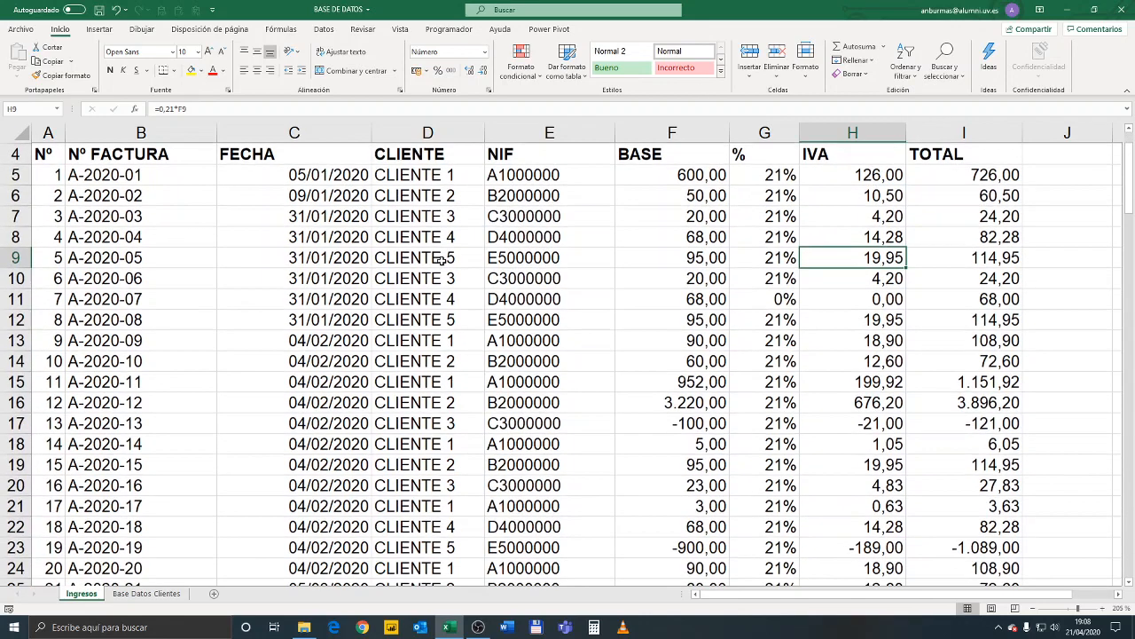
scroll(401, 294, "up", 3)
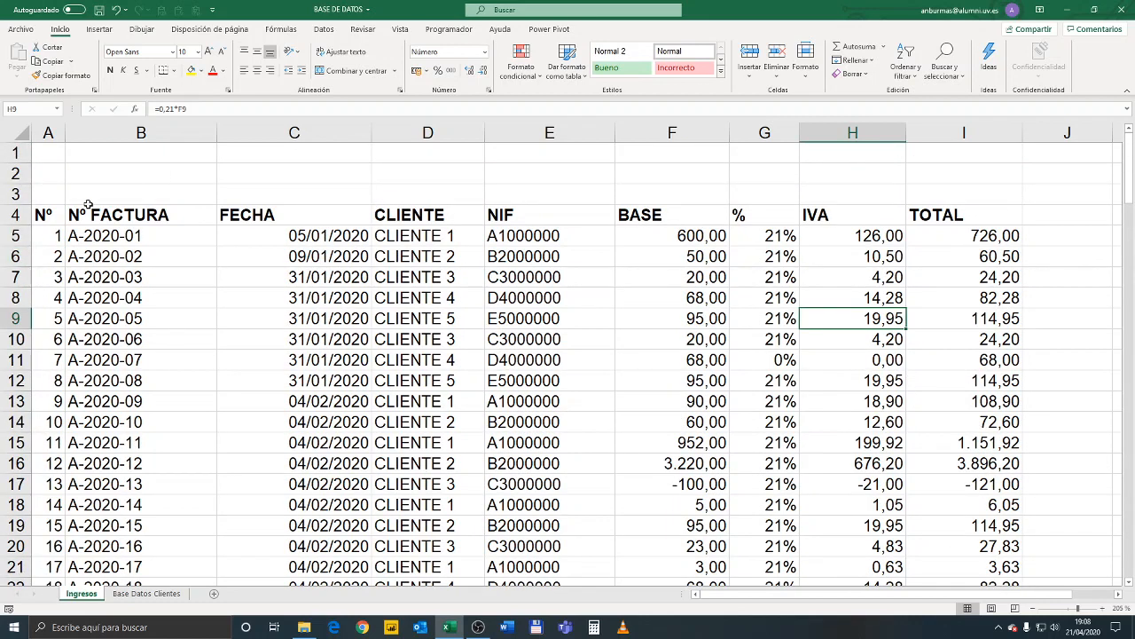
left_click_drag(50, 214, 929, 215)
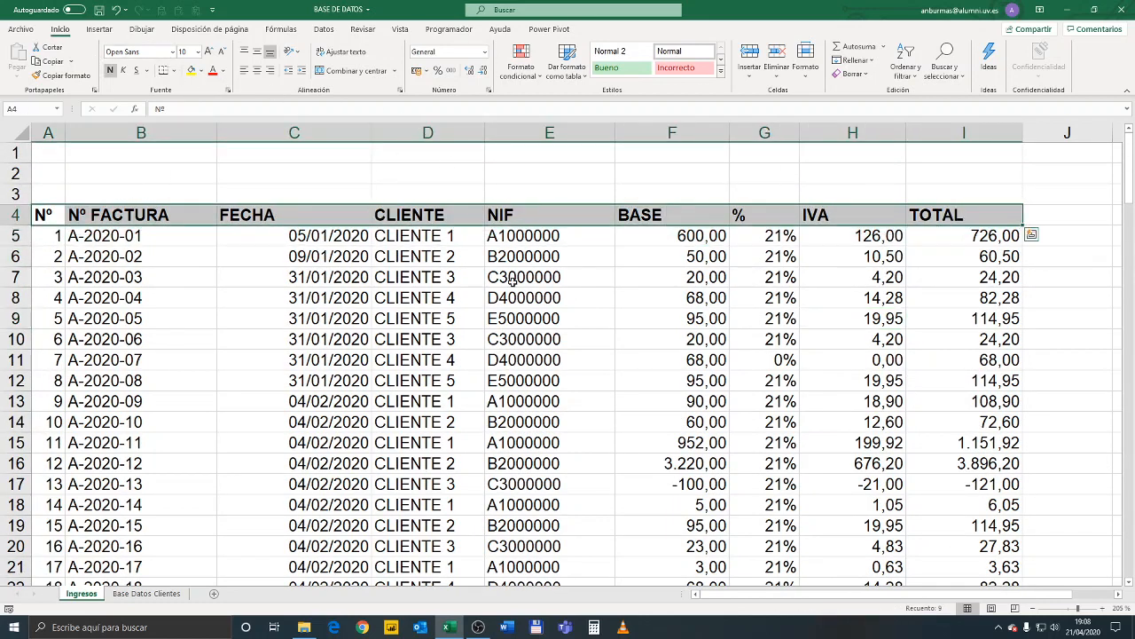
left_click(329, 30)
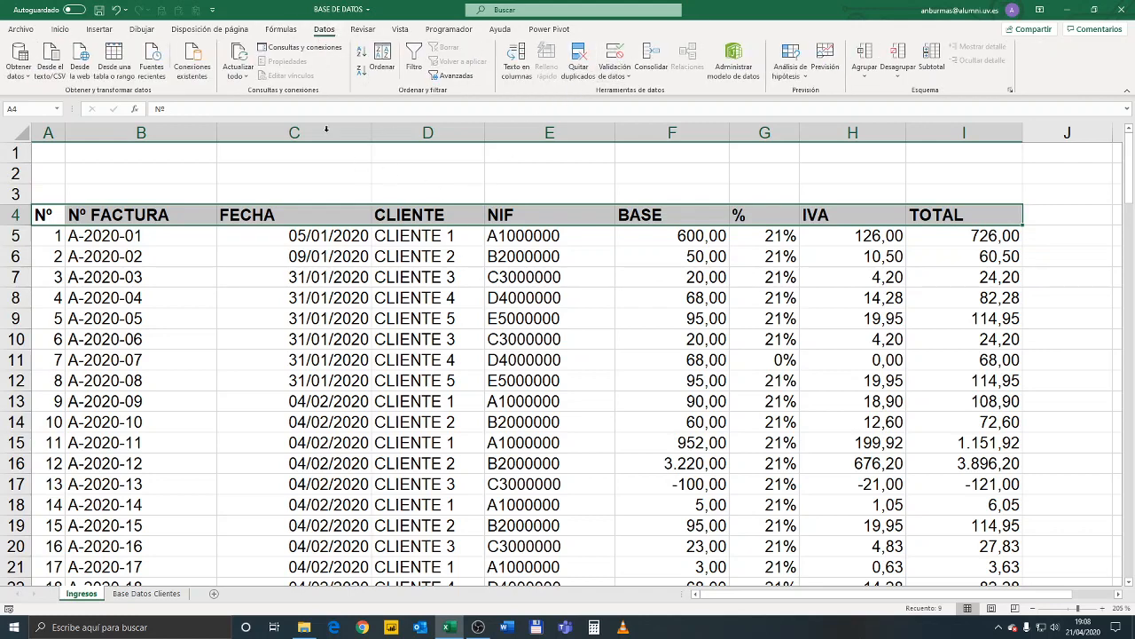
left_click(414, 55)
left_click(434, 279)
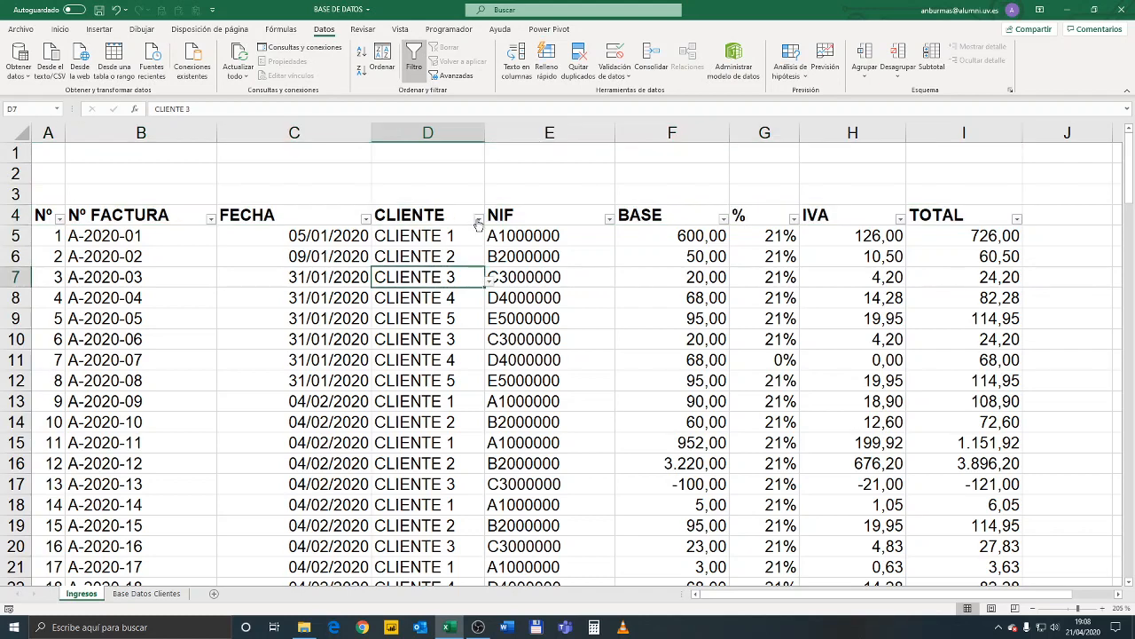
left_click(479, 219)
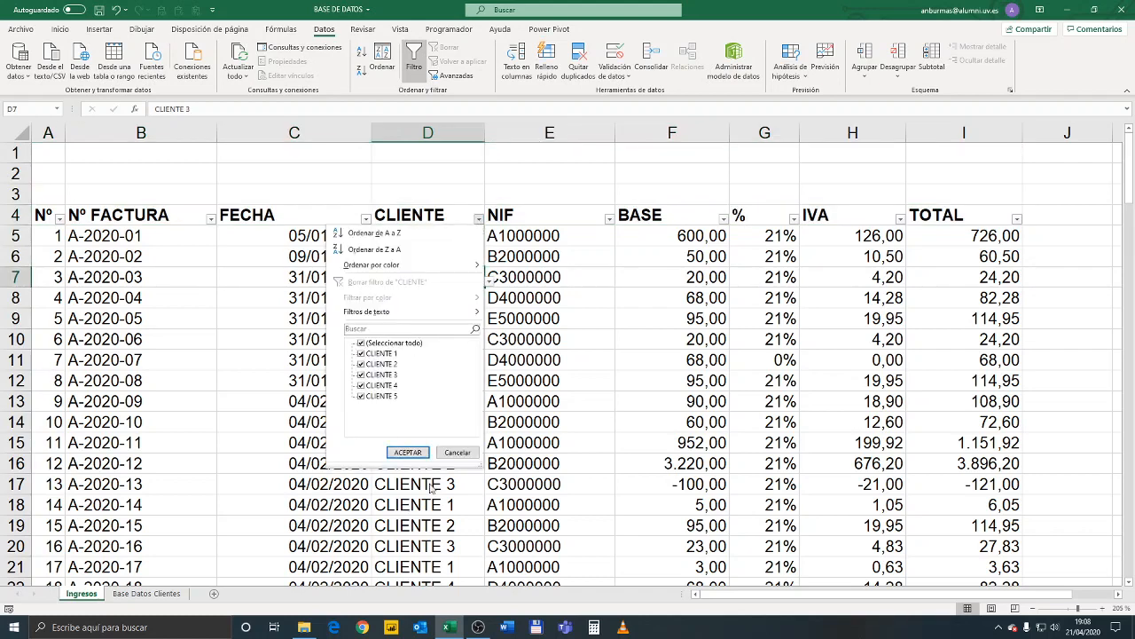
left_click(534, 249)
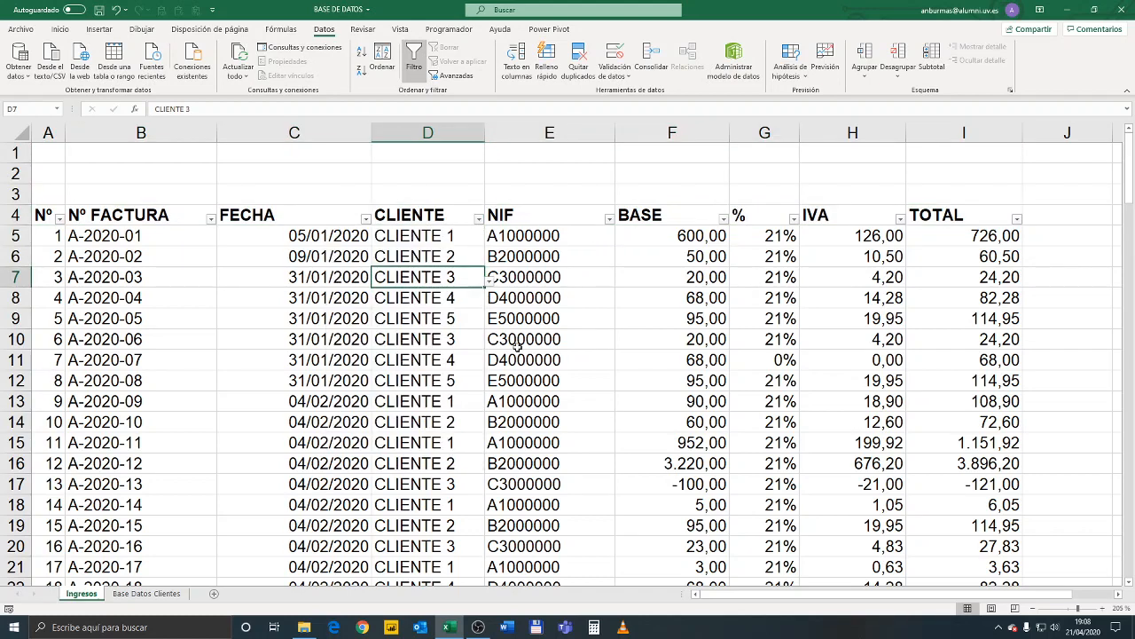
Review the client names in E9:E13 and their NIFs in F9:F13 on the Base Datos Clientes sheet, and return to Ingresos
left_click(160, 596)
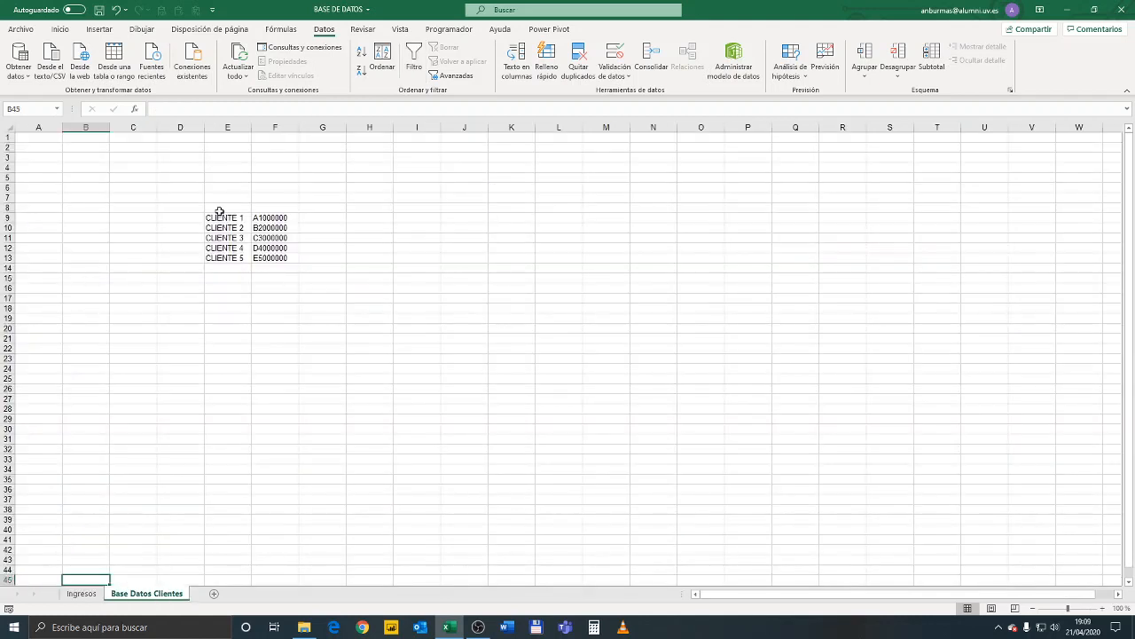
left_click_drag(221, 217, 225, 257)
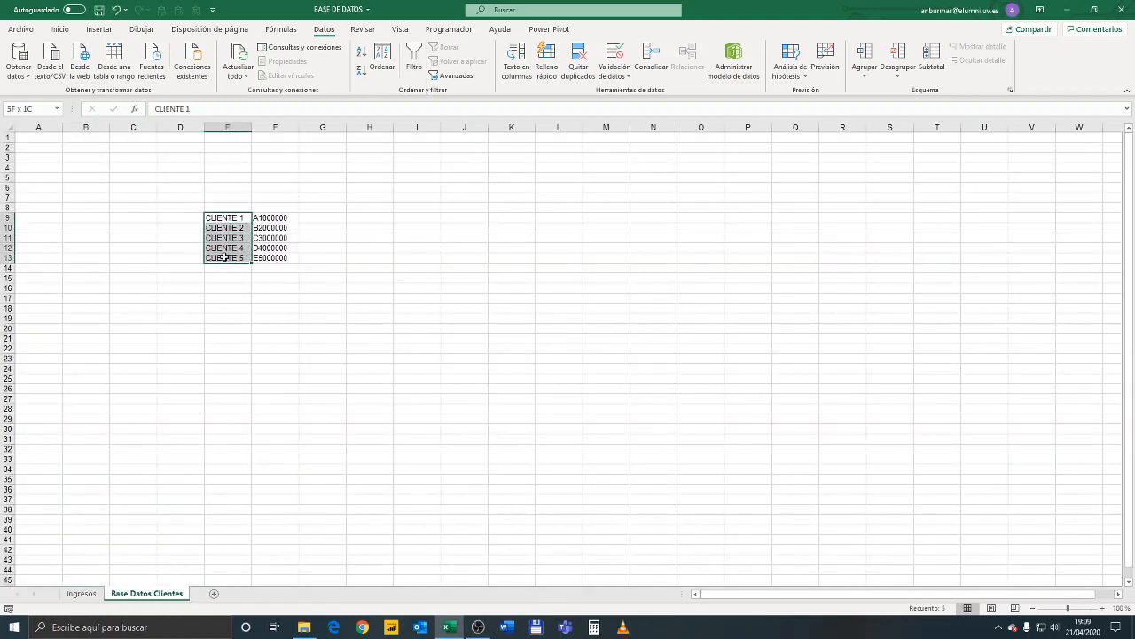
left_click_drag(293, 218, 297, 257)
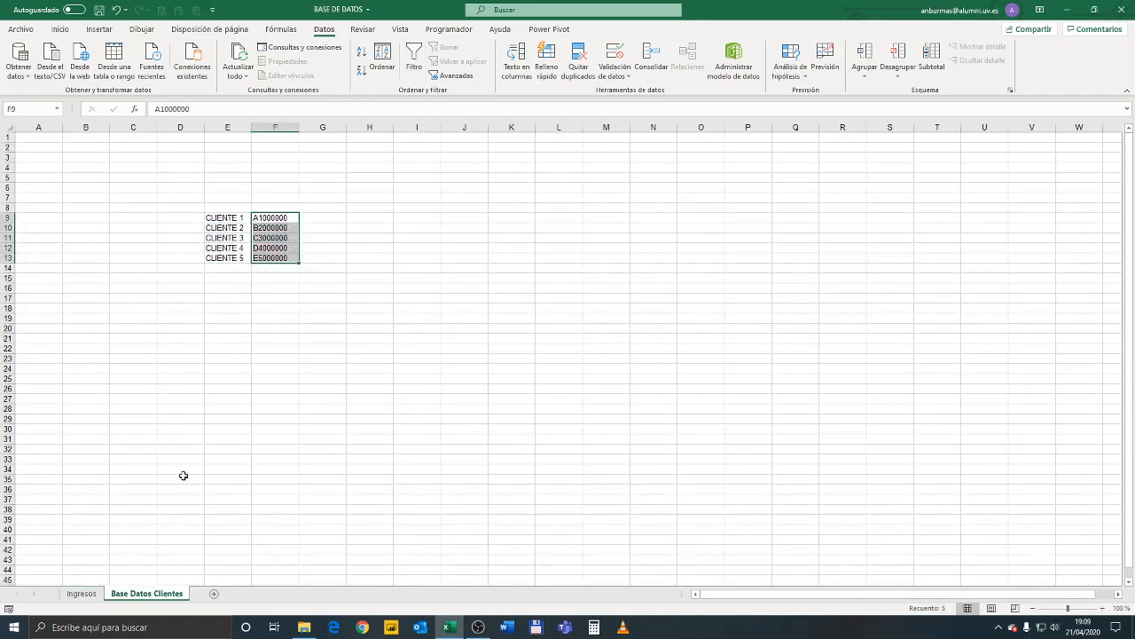
left_click(88, 594)
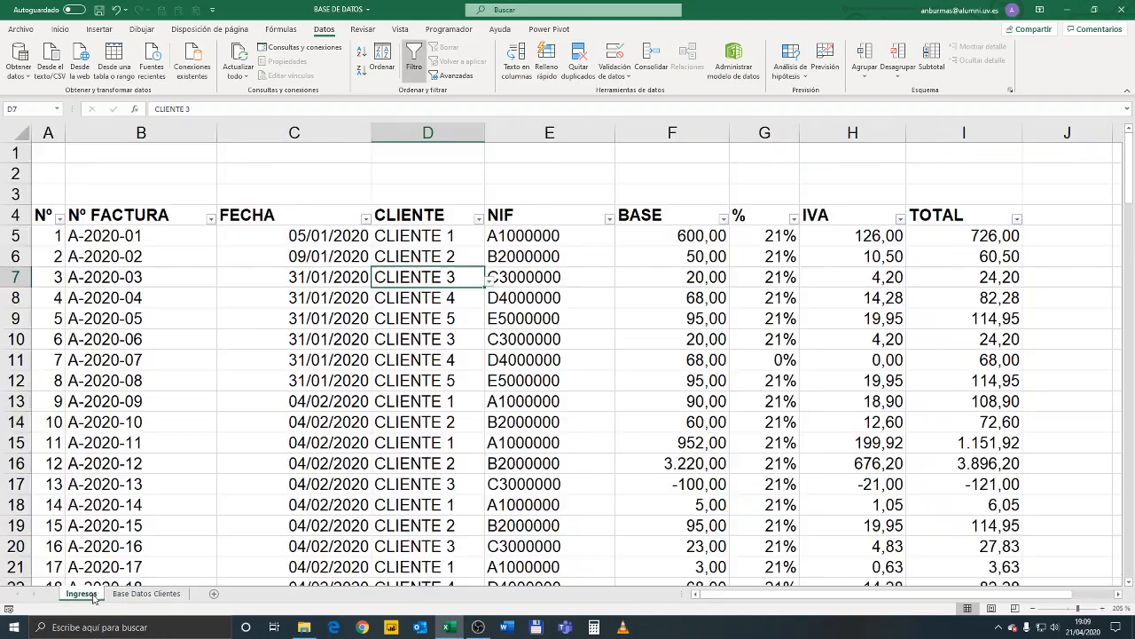
Choose CLIENTE 5 as the client of the last invoice in D131, and check the NIF lookup in E131
left_click(433, 238)
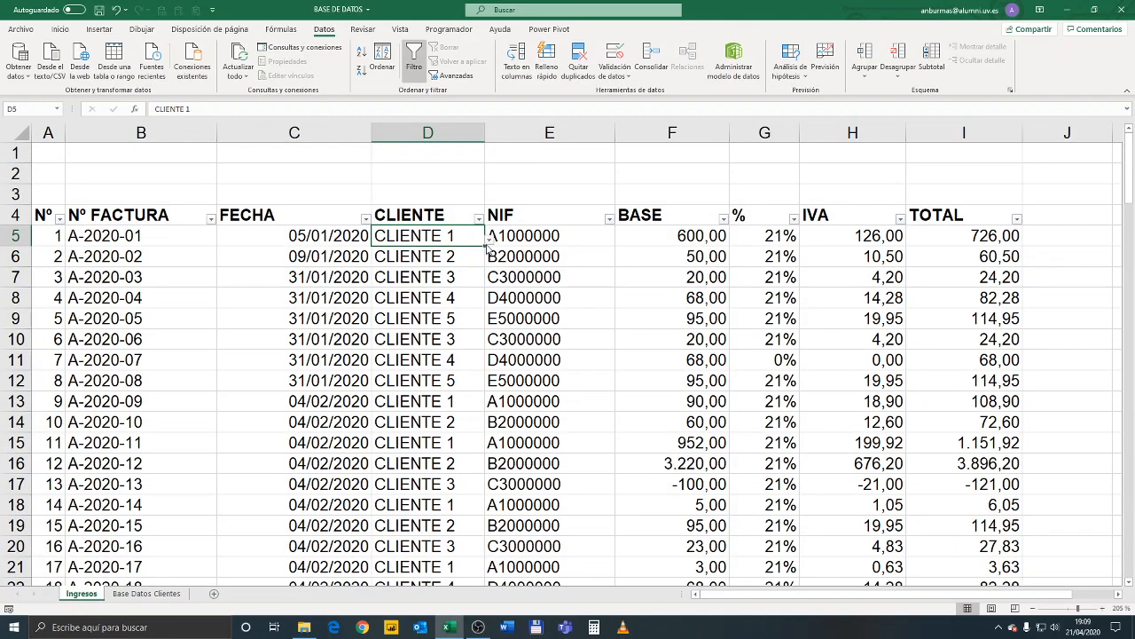
left_click(416, 335)
key("ctrl+Down")
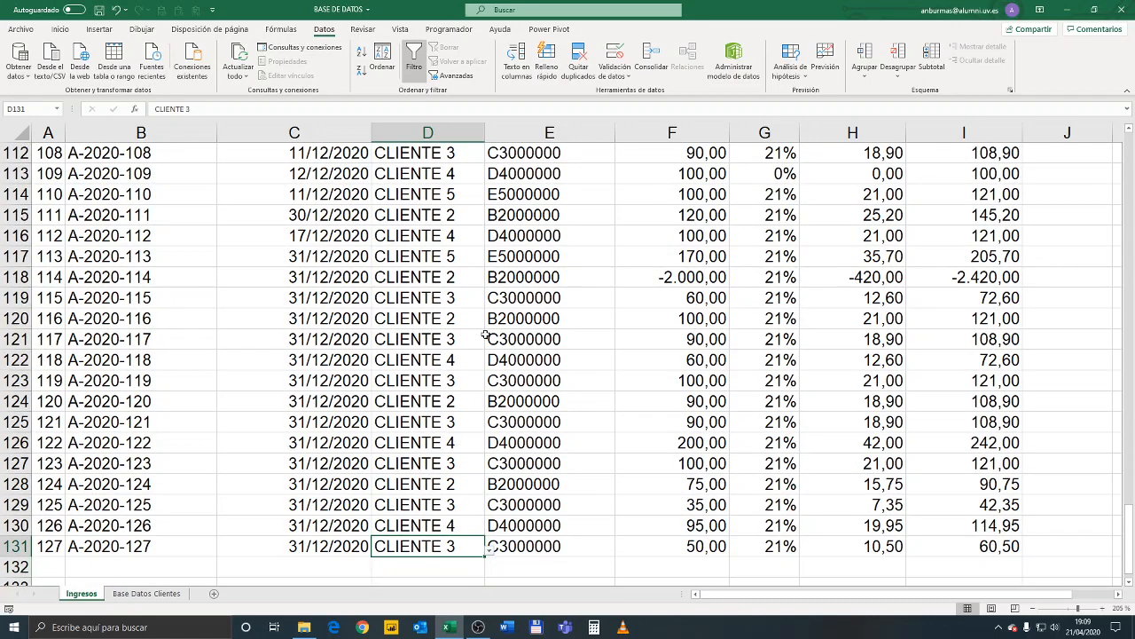
key("Down")
key("Down")
key("Up")
key("Up")
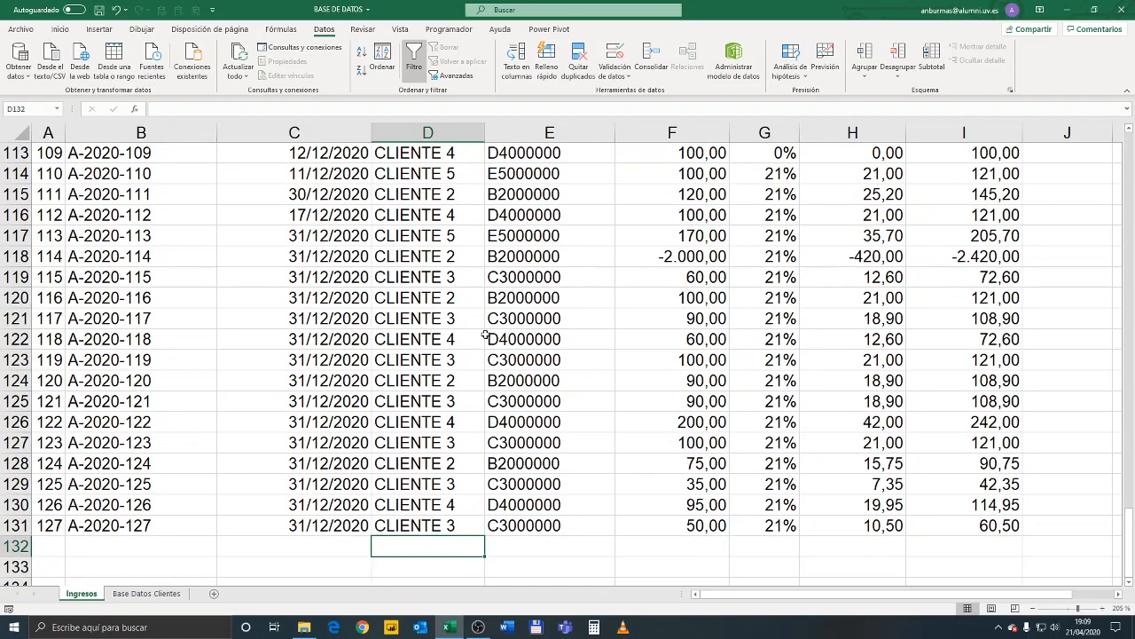
left_click(444, 547)
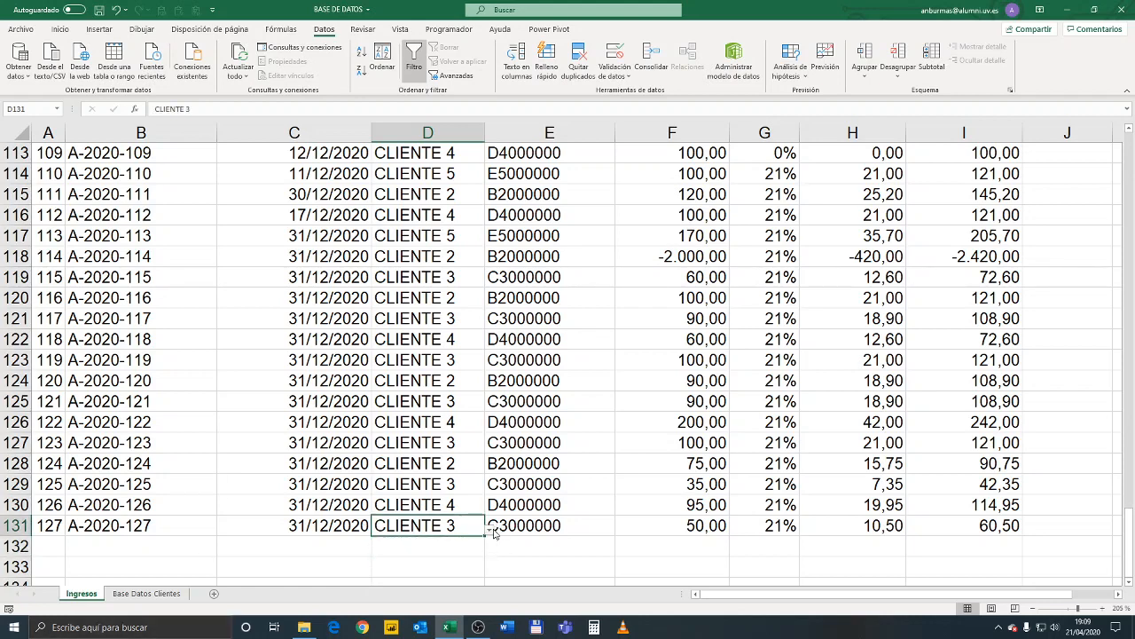
left_click(466, 550)
left_click(470, 525)
left_click(489, 528)
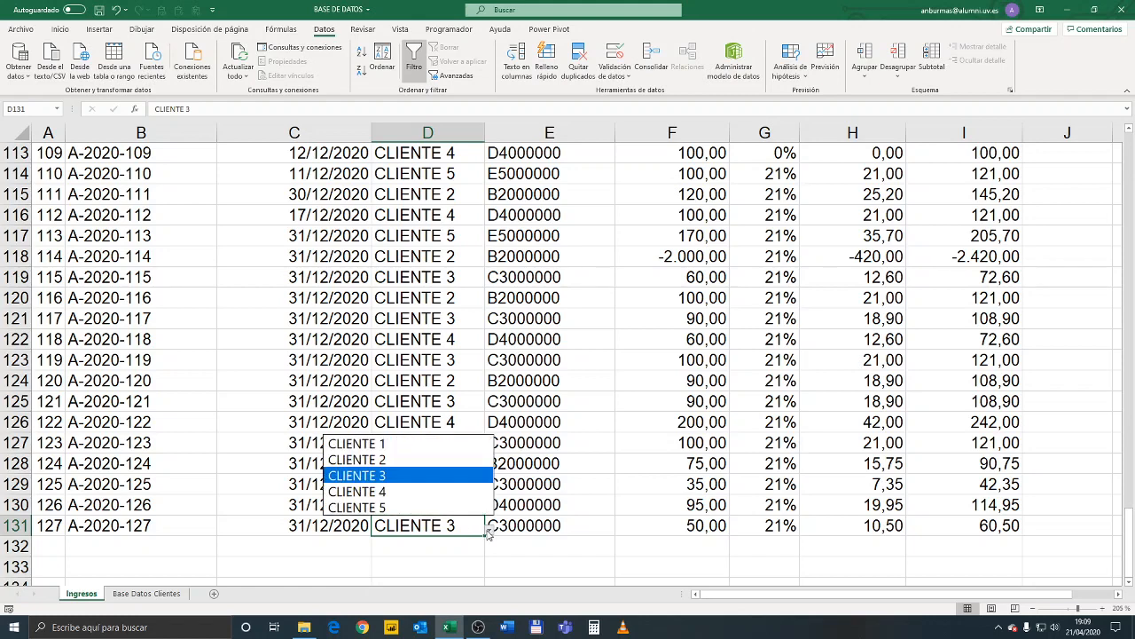
left_click(443, 507)
left_click(540, 527)
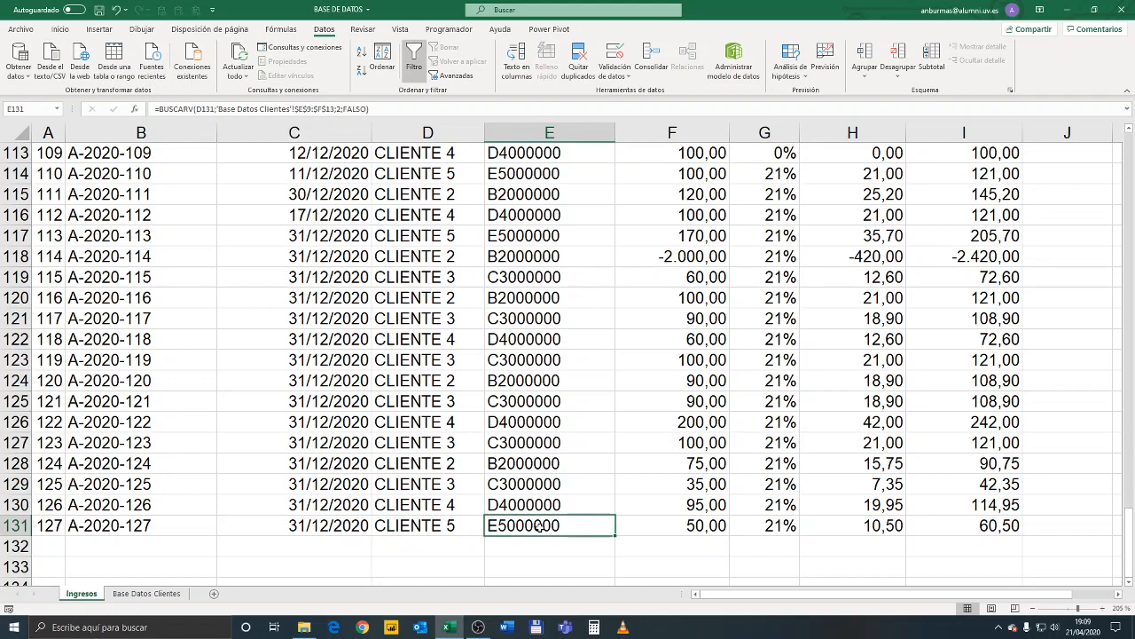
Set the client of the last invoice in D131 back to CLIENTE 3
left_click(449, 525)
left_click(488, 529)
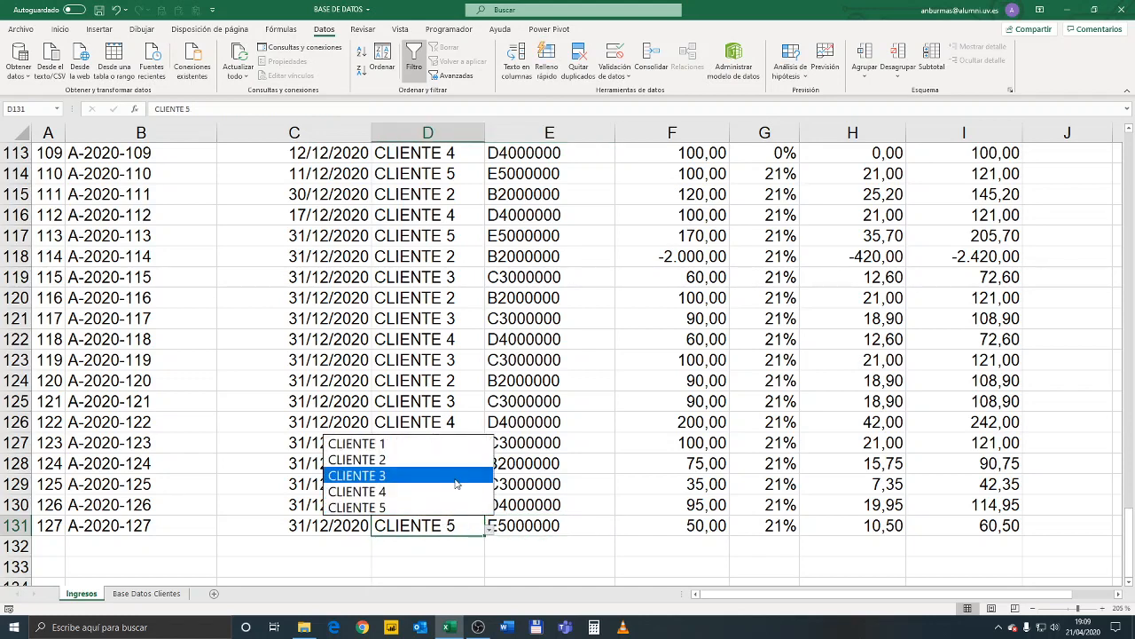
left_click(457, 480)
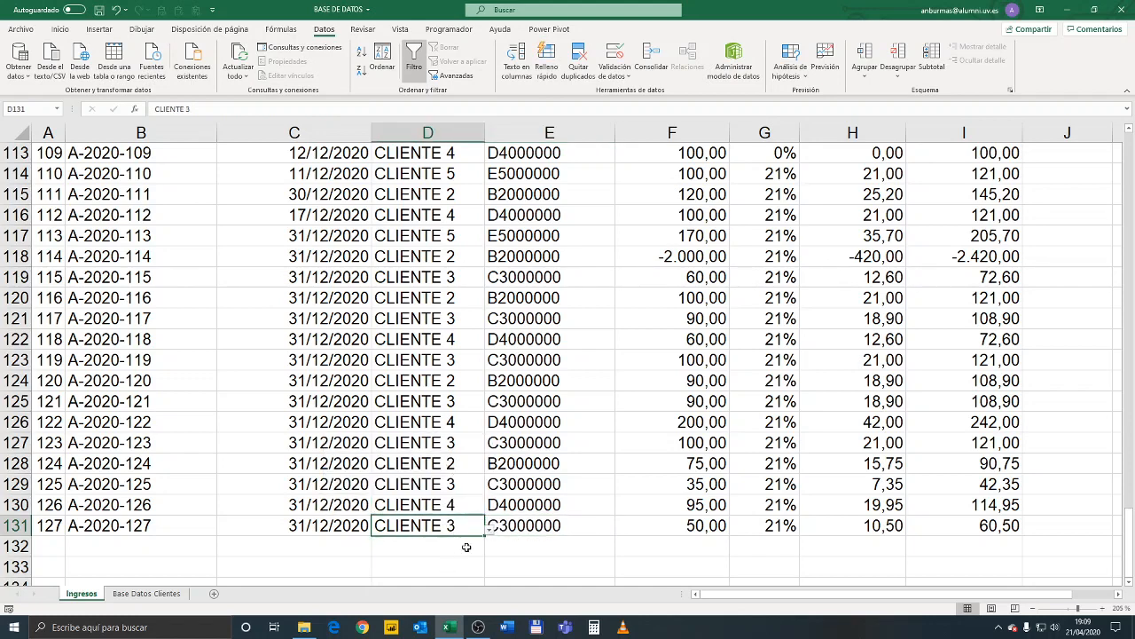
scroll(475, 370, "up", 20)
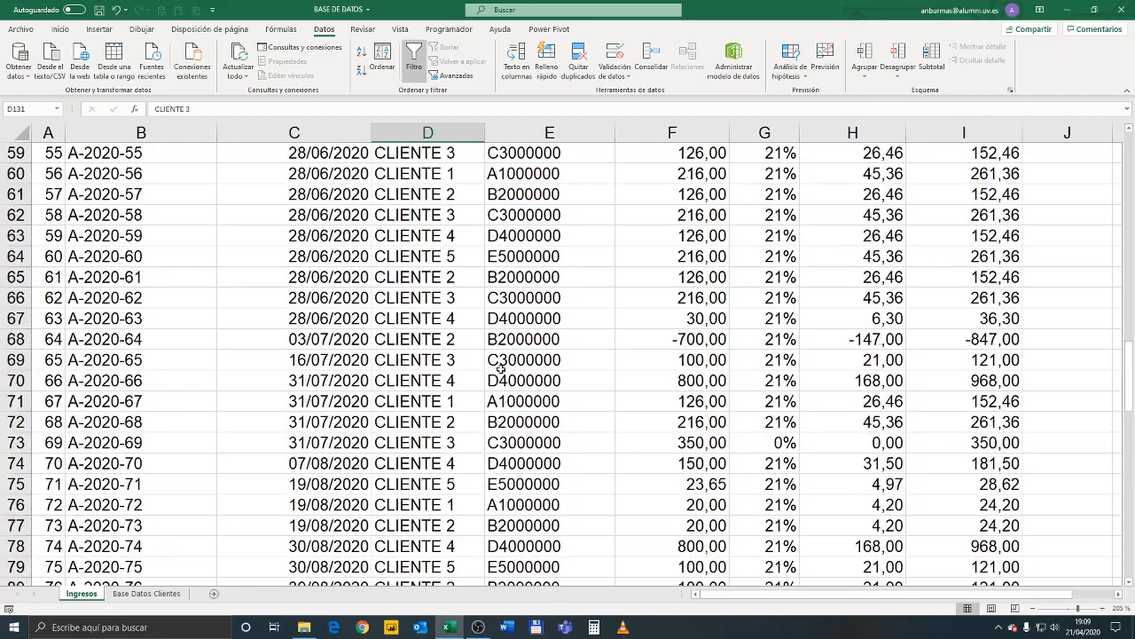
scroll(543, 367, "up", 2)
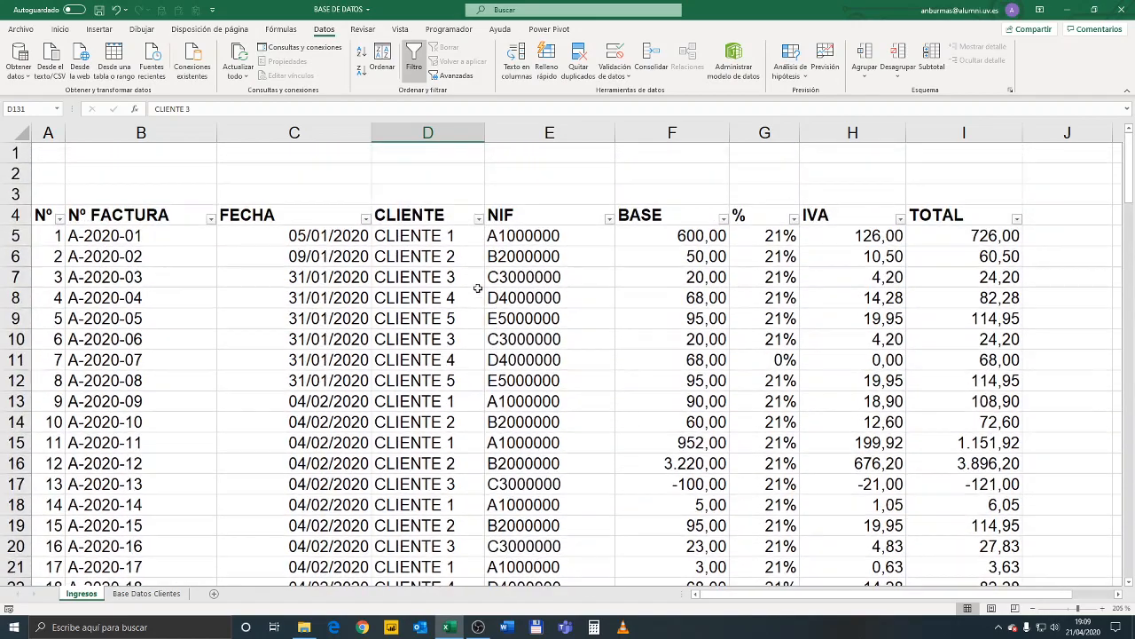
Examine the whole client and NIF table E9:F13 on Base Datos Clientes as the source for the Ingresos client cells
left_click(450, 237)
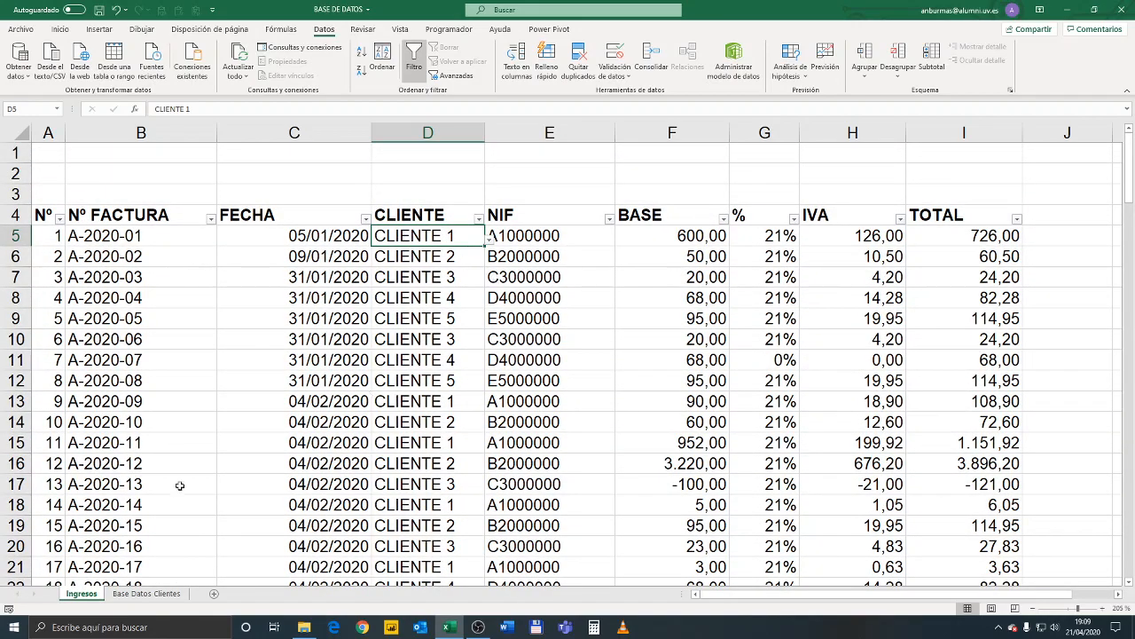
left_click(153, 593)
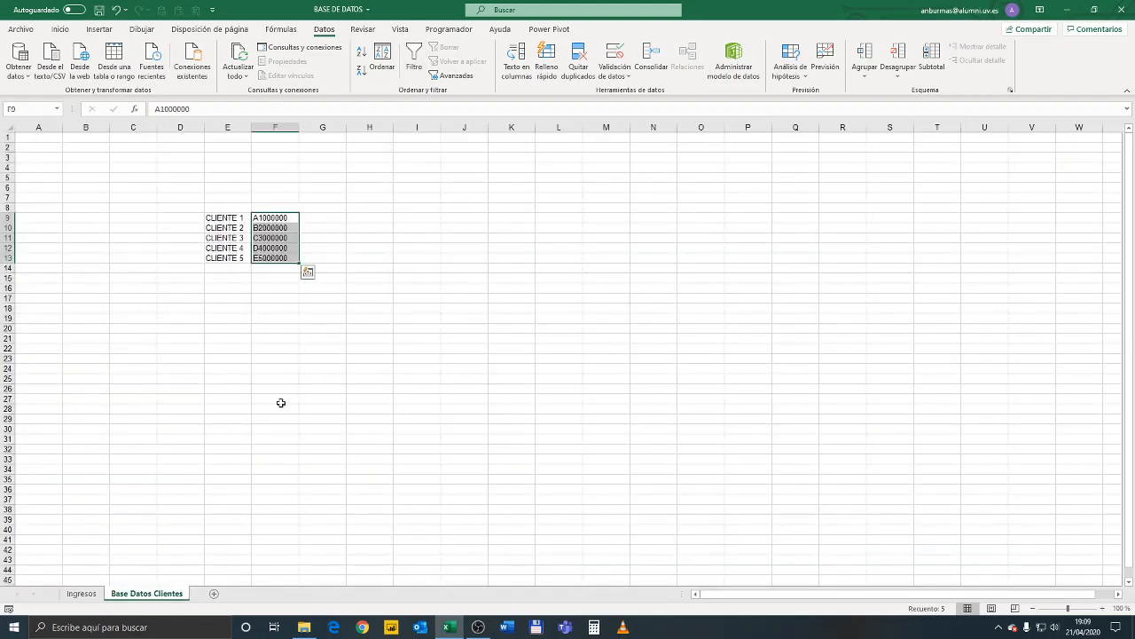
left_click_drag(228, 219, 271, 260)
left_click_drag(242, 317, 242, 308)
left_click_drag(234, 220, 233, 261)
left_click_drag(266, 218, 267, 260)
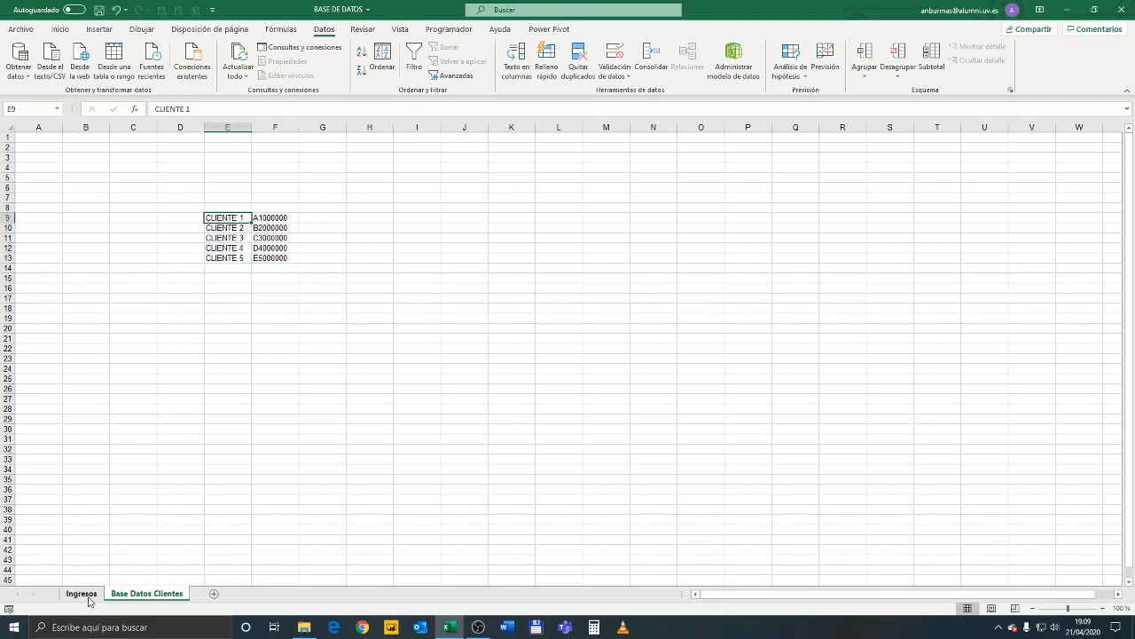
left_click(89, 595)
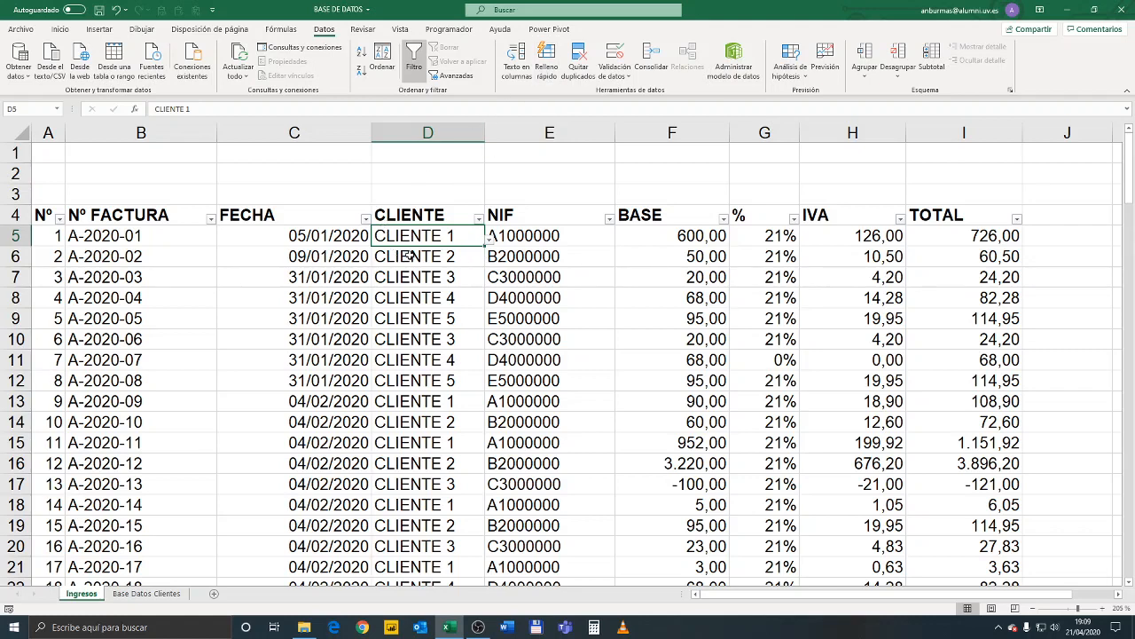
Add an input message titled CLIENTES with the text ELEGIR CLIENTE to the list validation of client cell D5
left_click(620, 84)
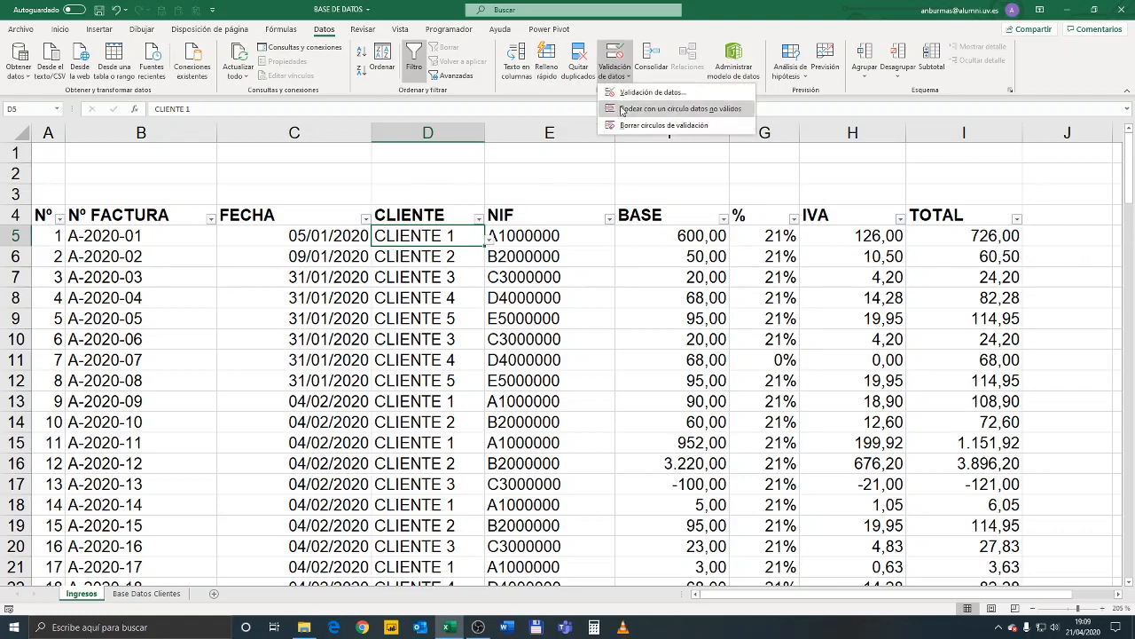
left_click(657, 91)
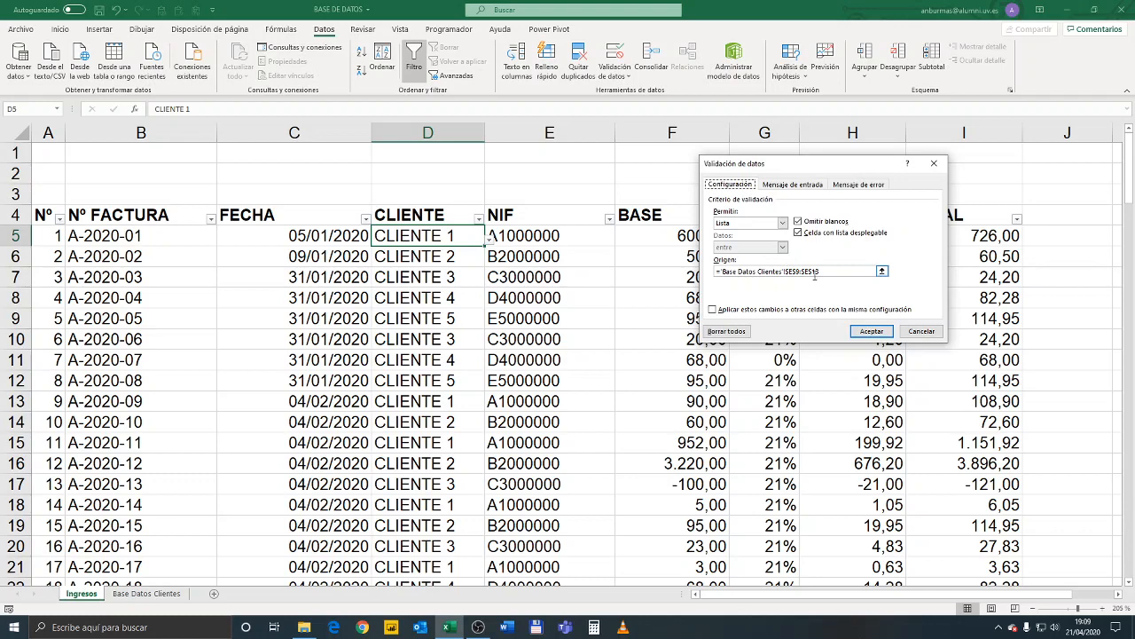
left_click(794, 184)
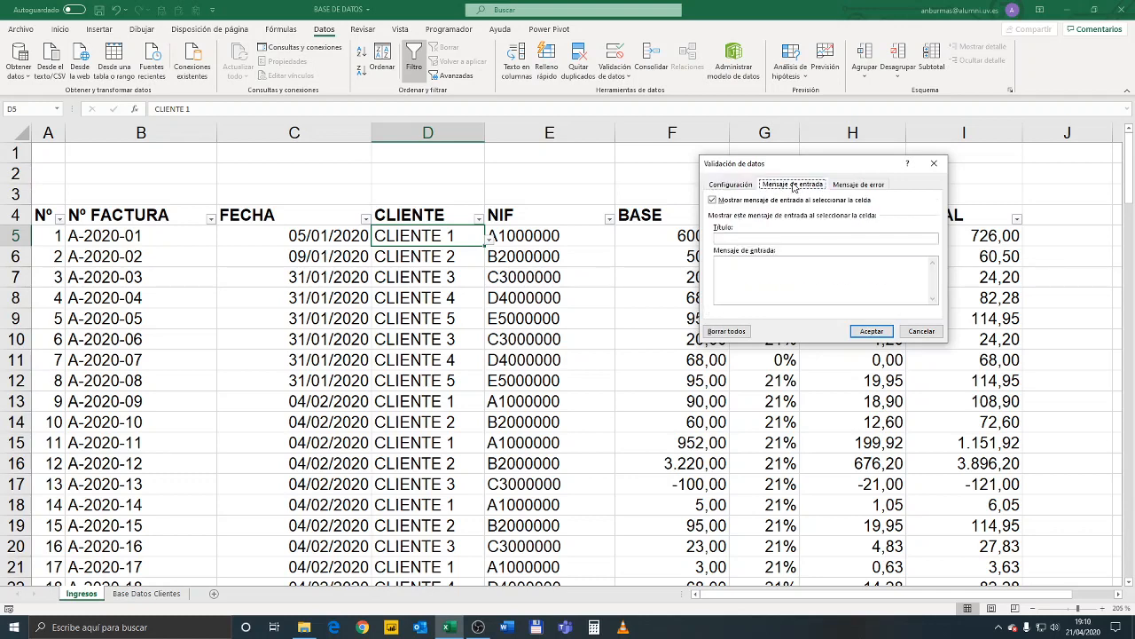
left_click(849, 185)
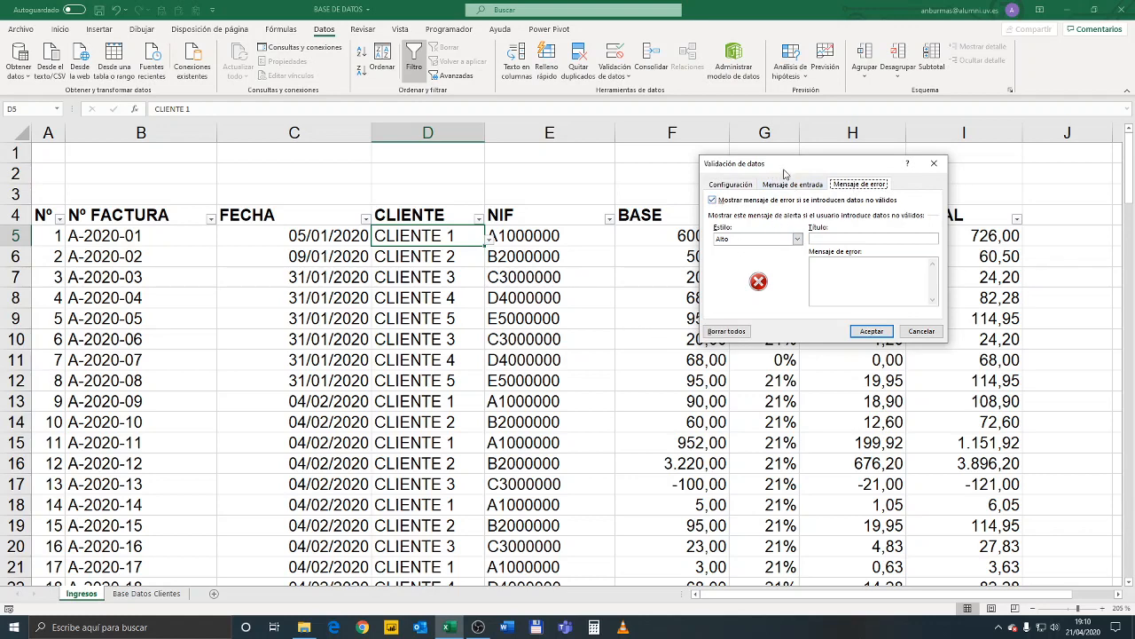
left_click(777, 186)
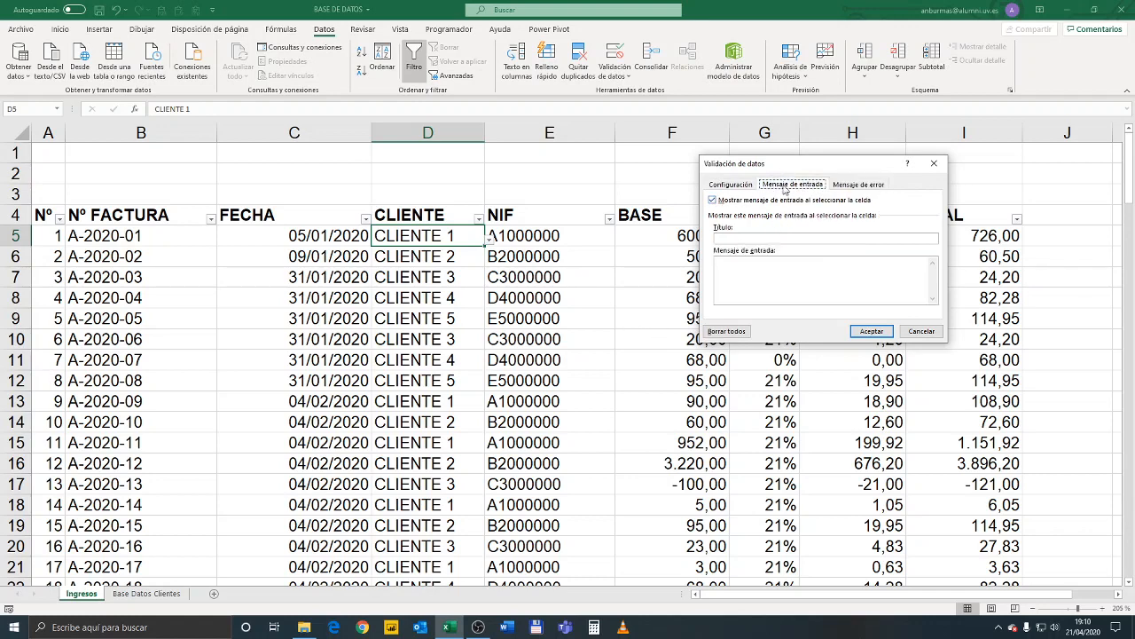
left_click(721, 239)
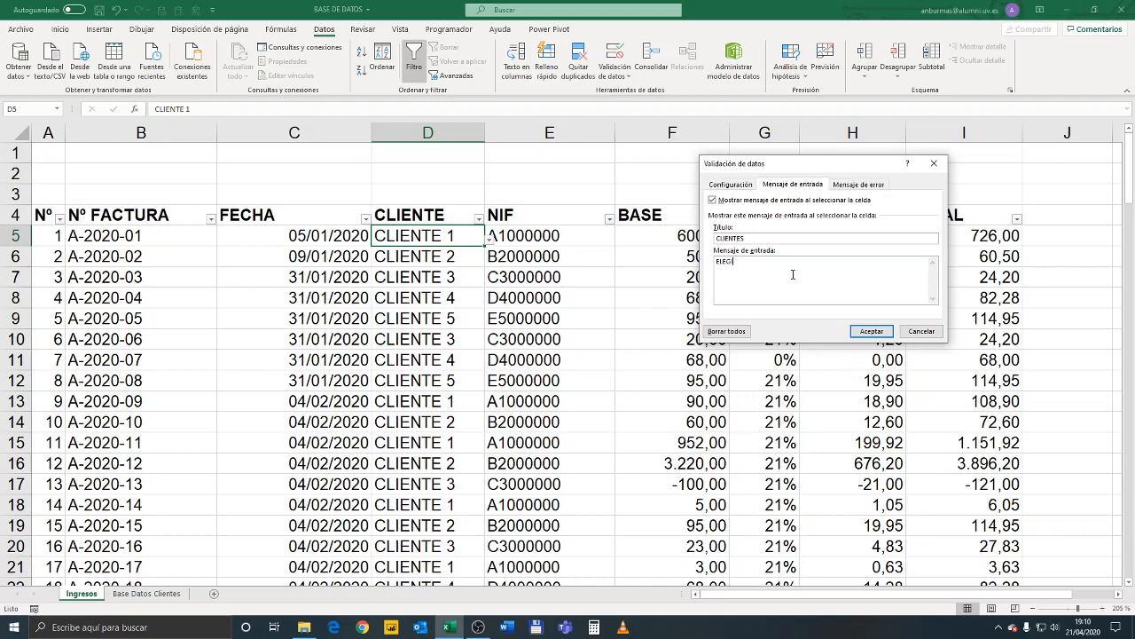
Apply the validation changes to all other cells with the same settings, and check the input message on the client cells
left_click(722, 185)
left_click(713, 310)
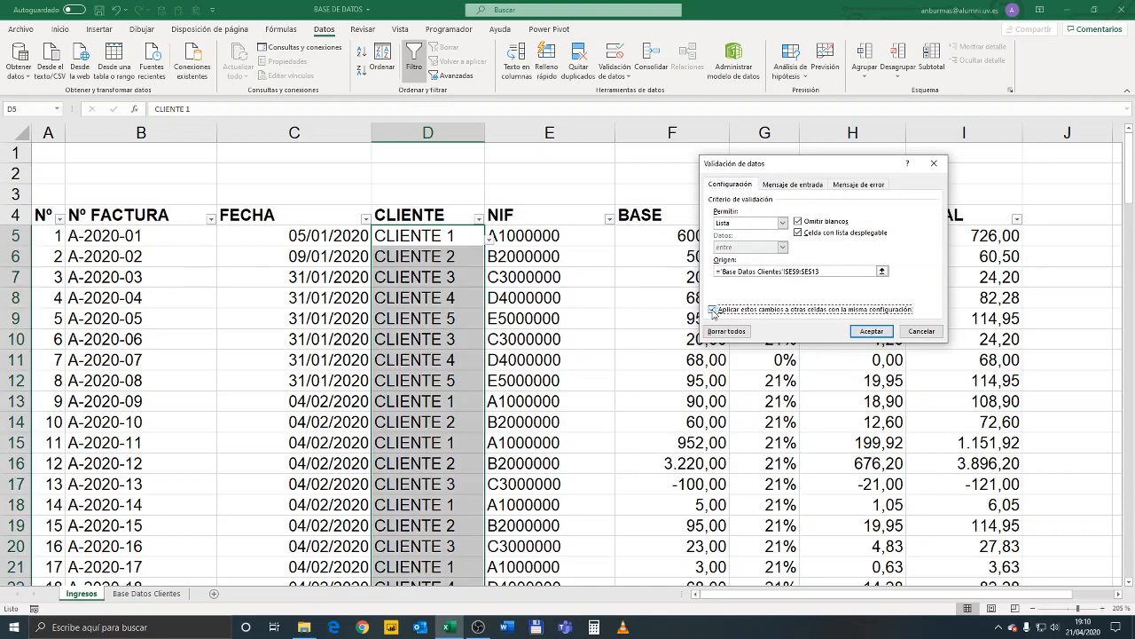
left_click(872, 331)
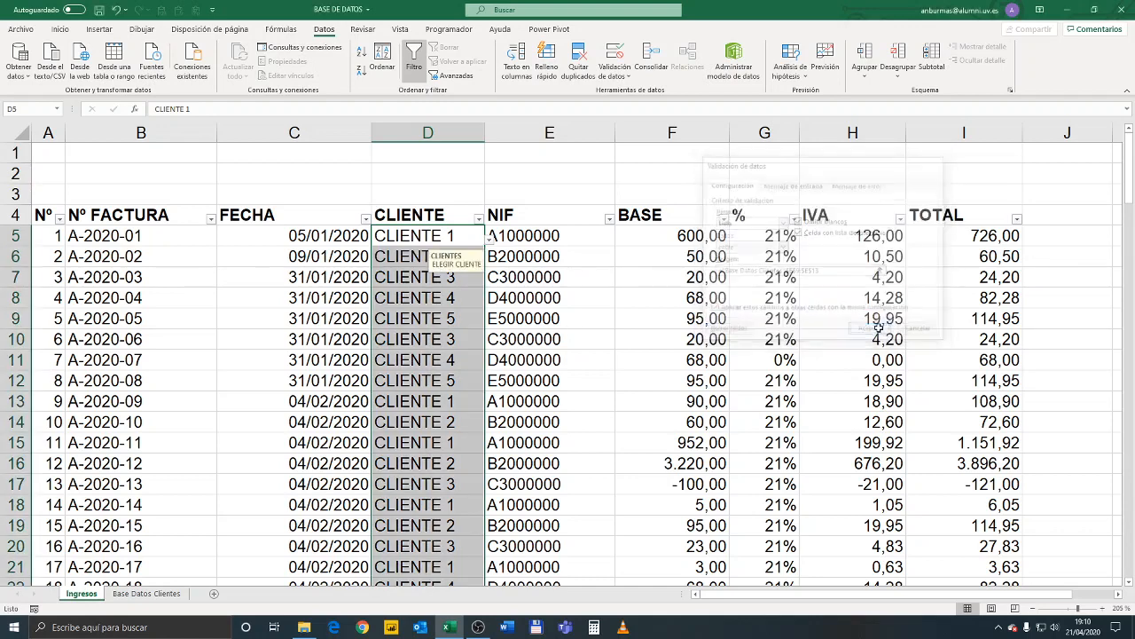
left_click(474, 300)
left_click(454, 285)
left_click(452, 238)
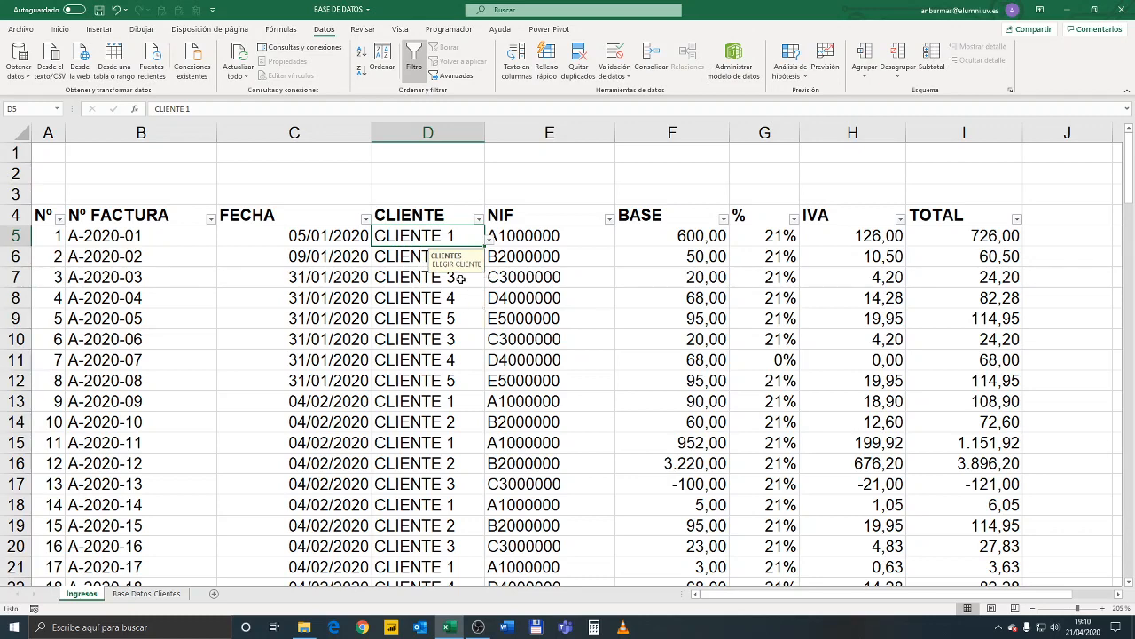
Examine the arguments of the BUSCARV formula in NIF cell E5 and leave the formula as it is
left_click(522, 241)
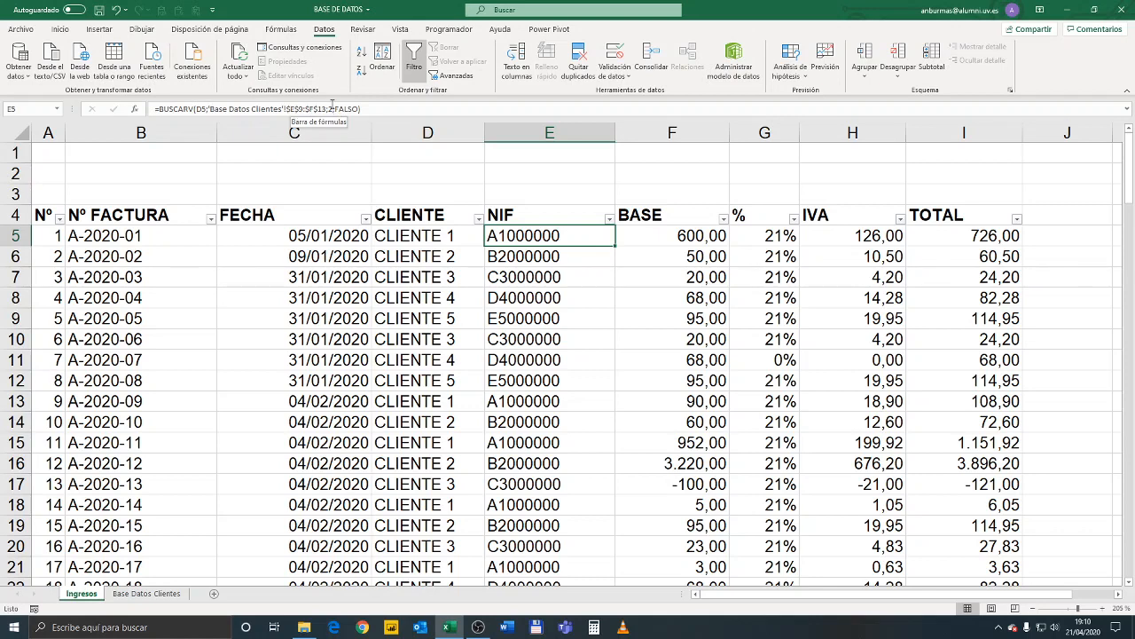
left_click(330, 109)
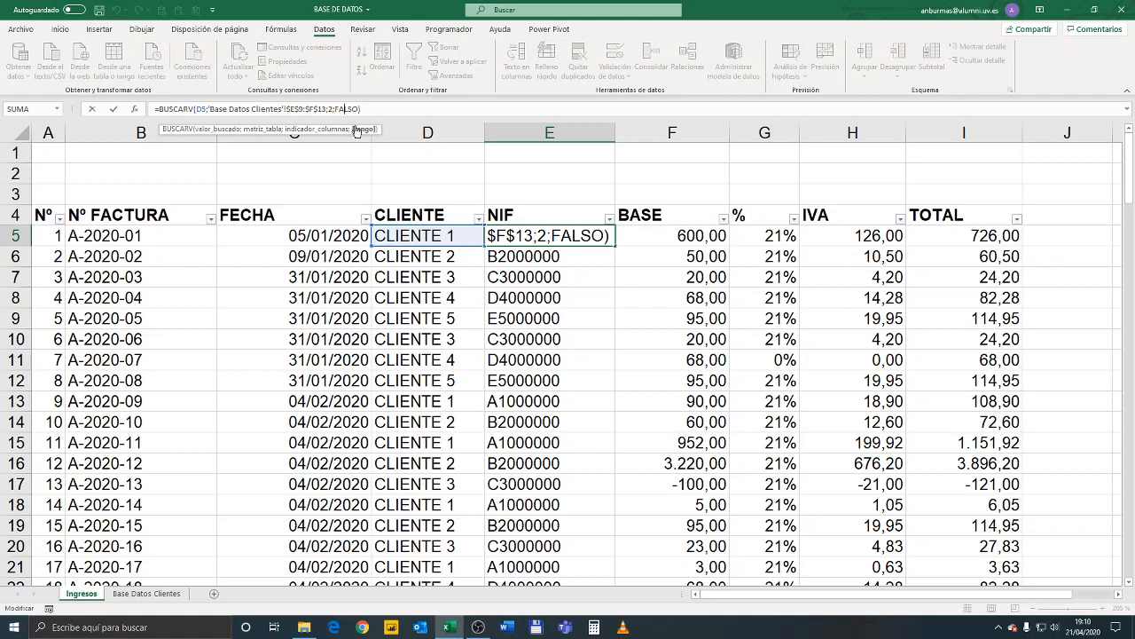
key("Return")
Review the lookup range E9:F13 and its NIF column on the Base Datos Clientes sheet
left_click(161, 595)
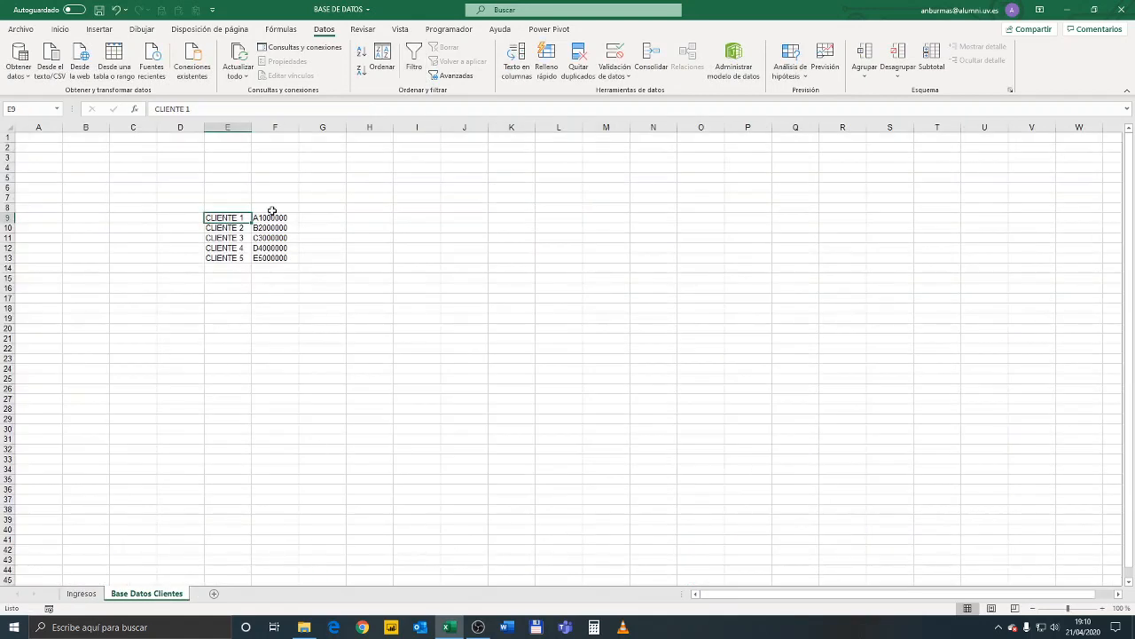
left_click_drag(272, 216, 274, 256)
left_click_drag(229, 219, 274, 258)
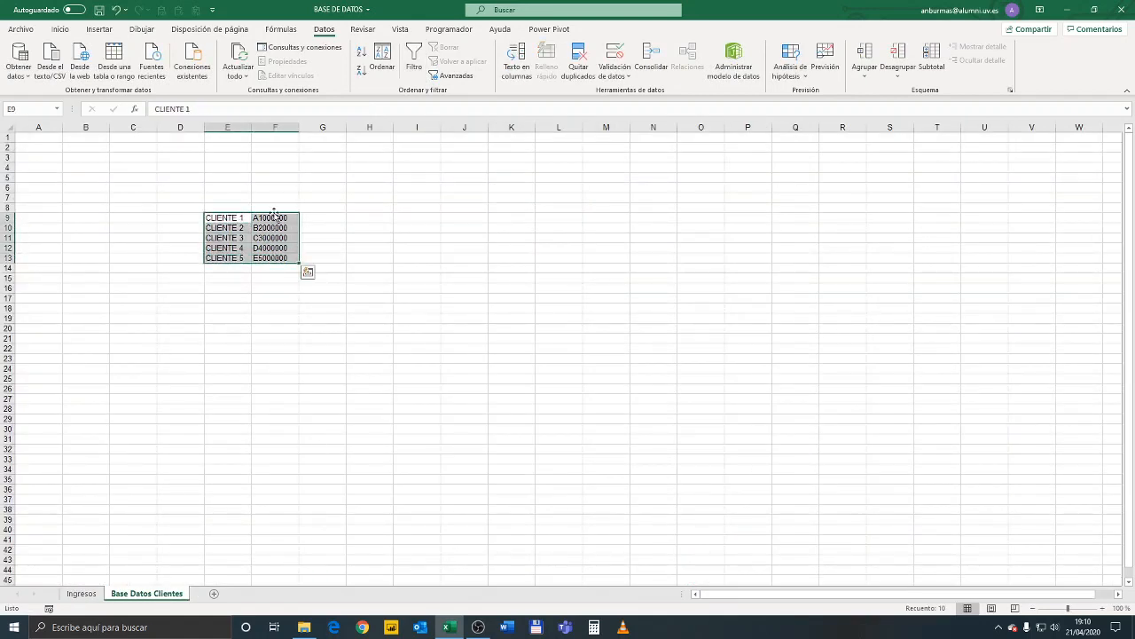
left_click_drag(275, 218, 275, 258)
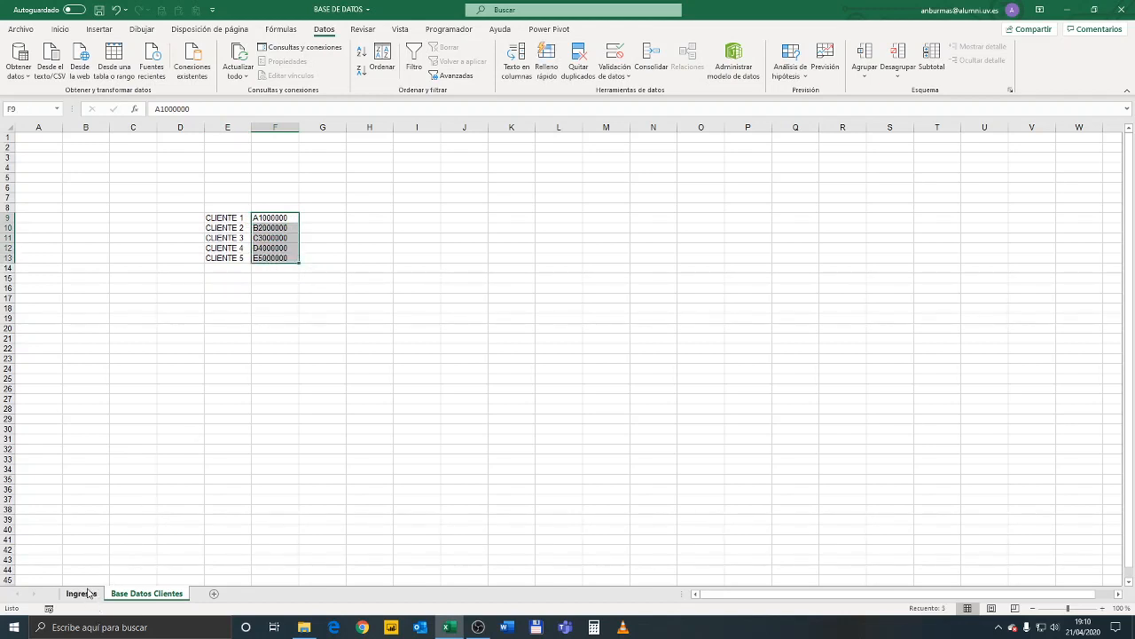
left_click(236, 276)
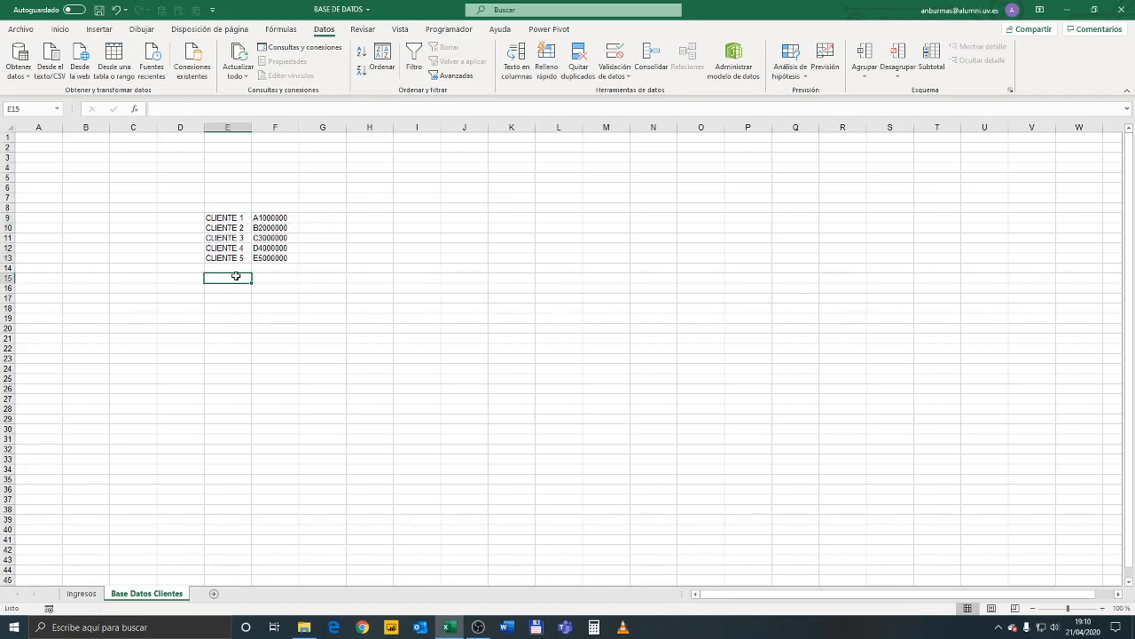
left_click(228, 268)
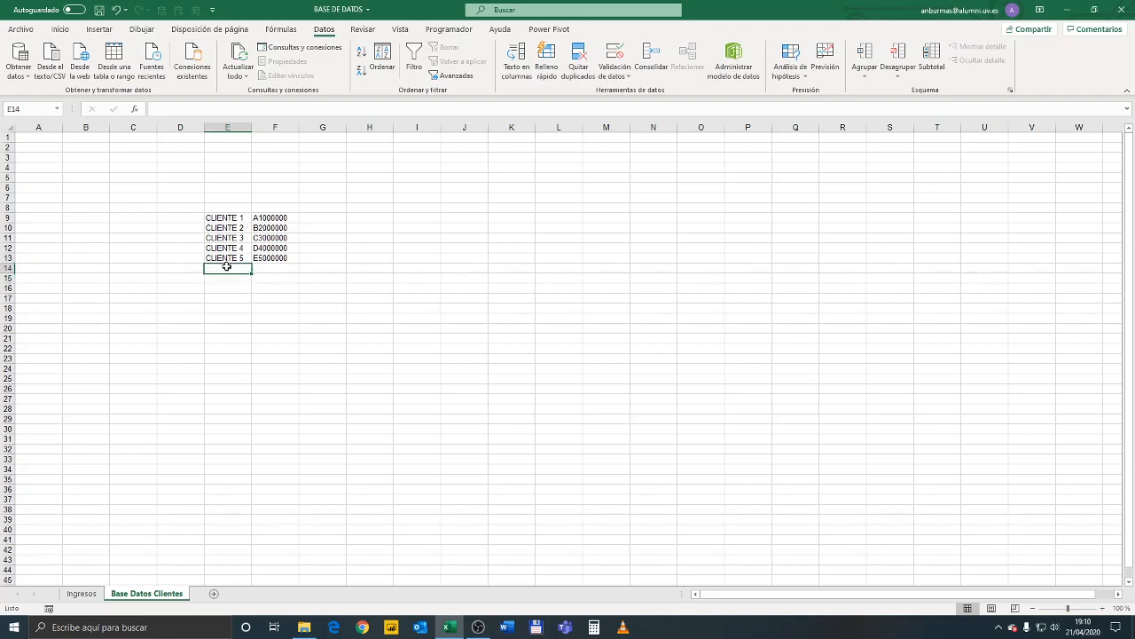
left_click_drag(221, 218, 272, 258)
Enter the headers CLIENTE in E8 and NIF in F8 above the client list
left_click(223, 209)
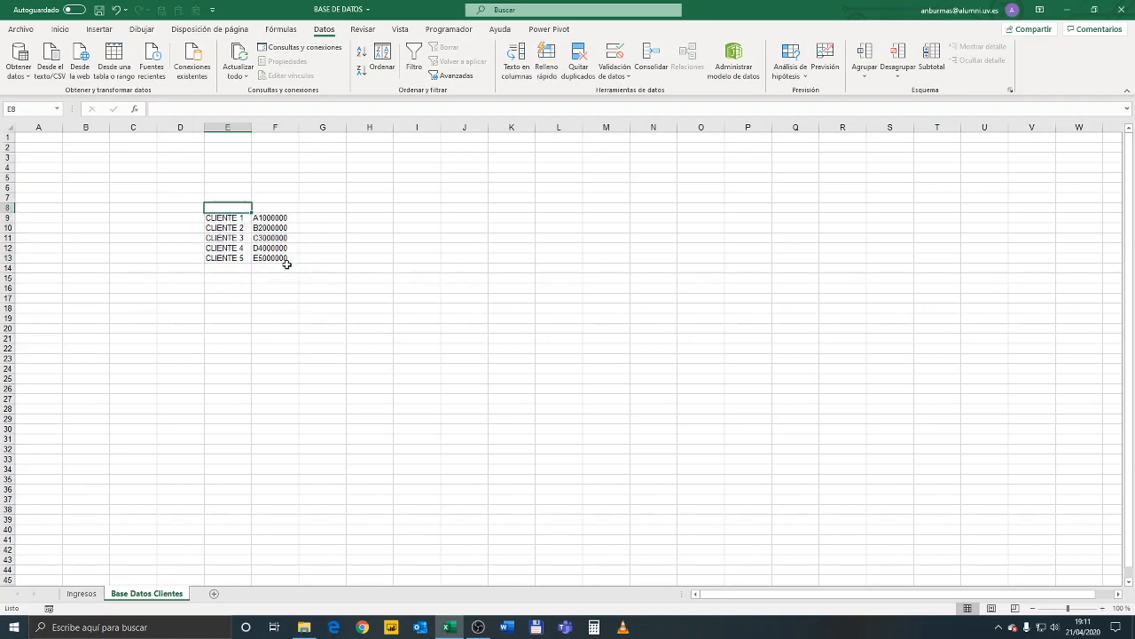
type("CLIENTE")
key("Tab")
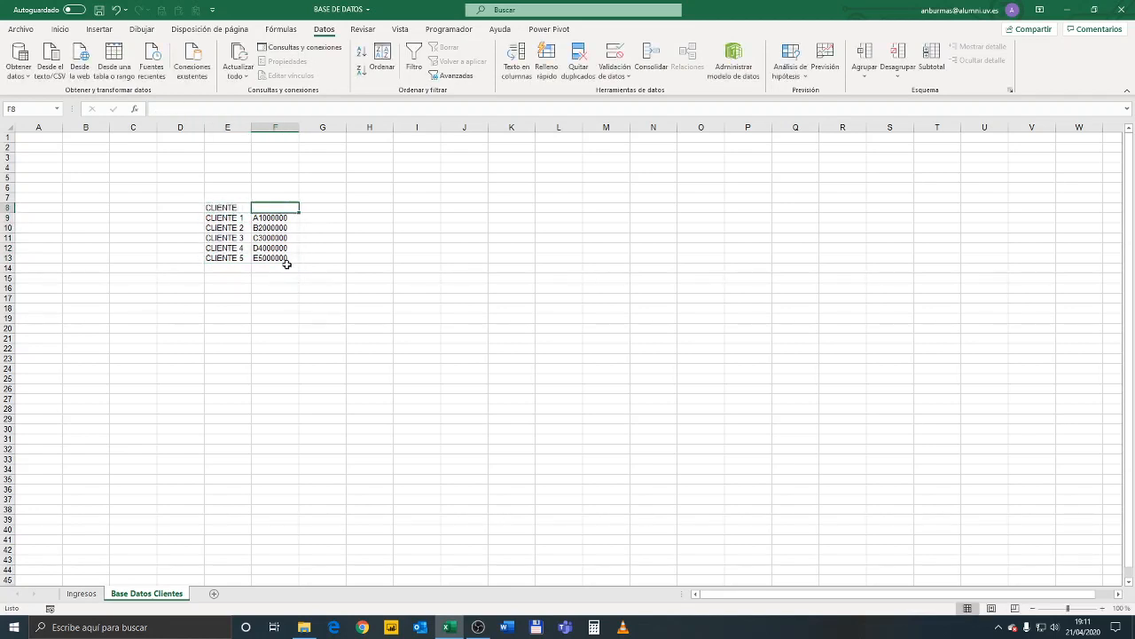
type("MIF")
key("BackSpace")
key("BackSpace")
key("BackSpace")
type("NIF")
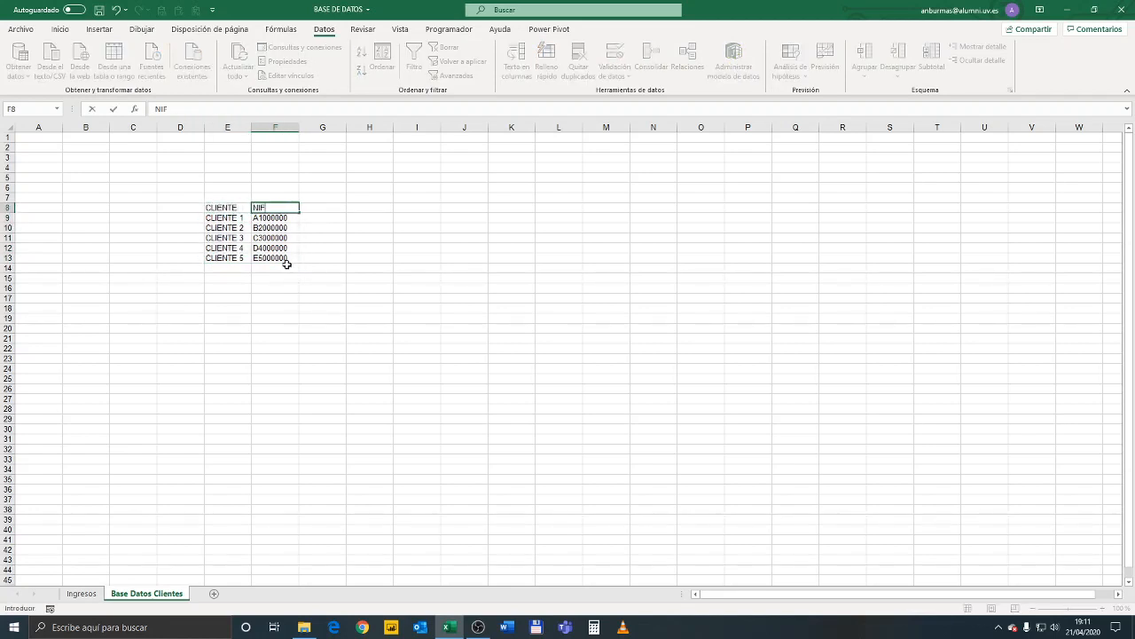
left_click(281, 284)
Convert the client list E8:F13 into a table with headers
left_click_drag(211, 208, 286, 259)
key("ctrl+t")
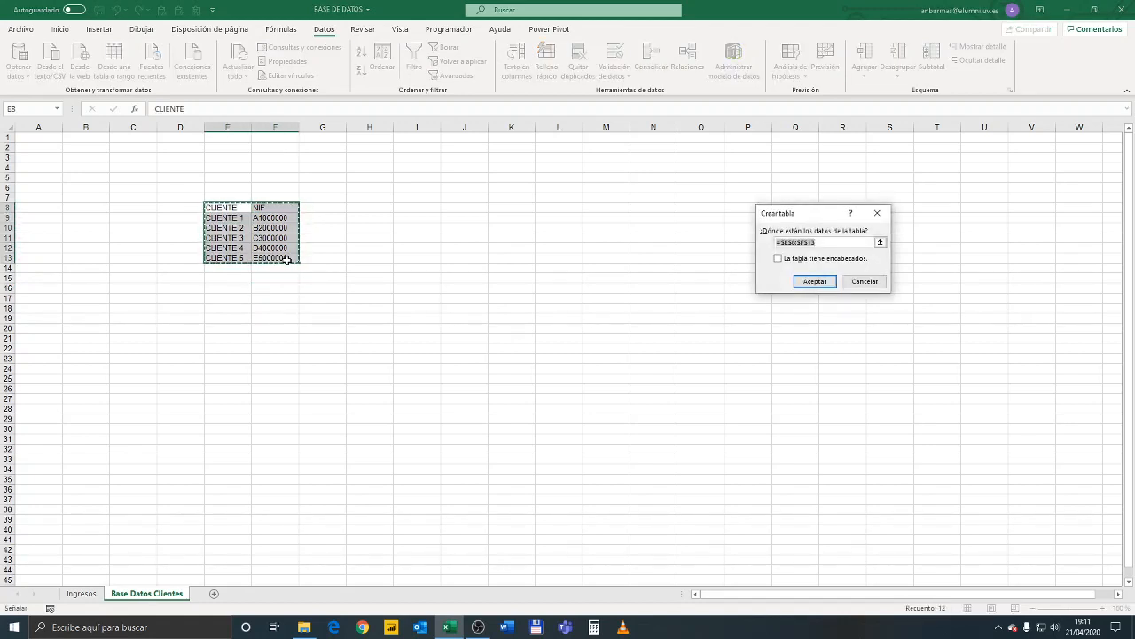
left_click(808, 260)
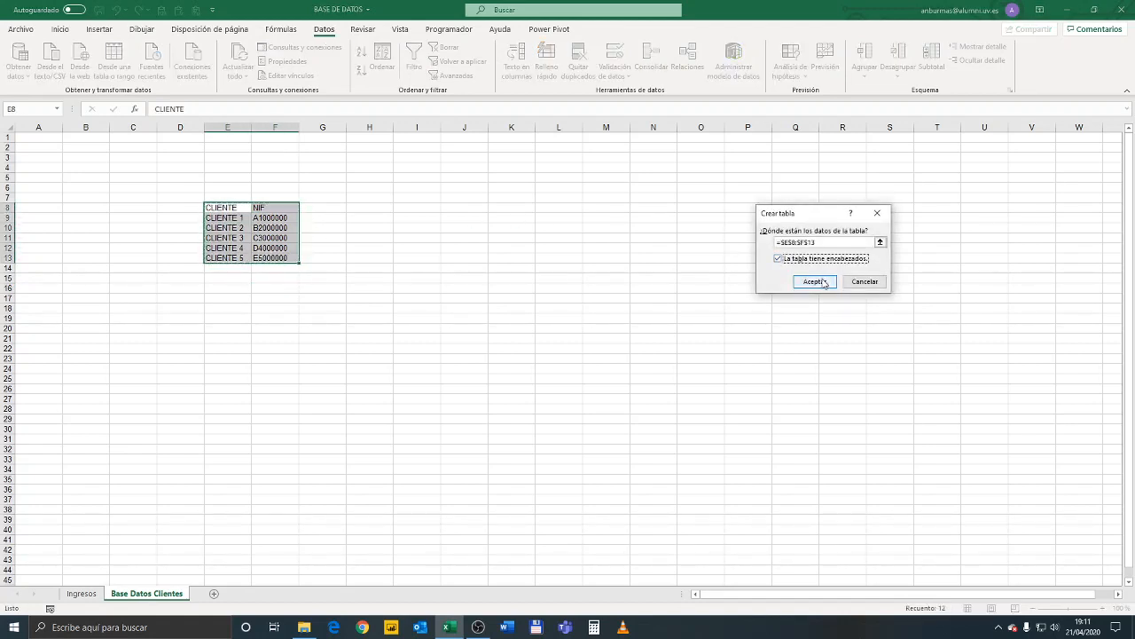
left_click(815, 282)
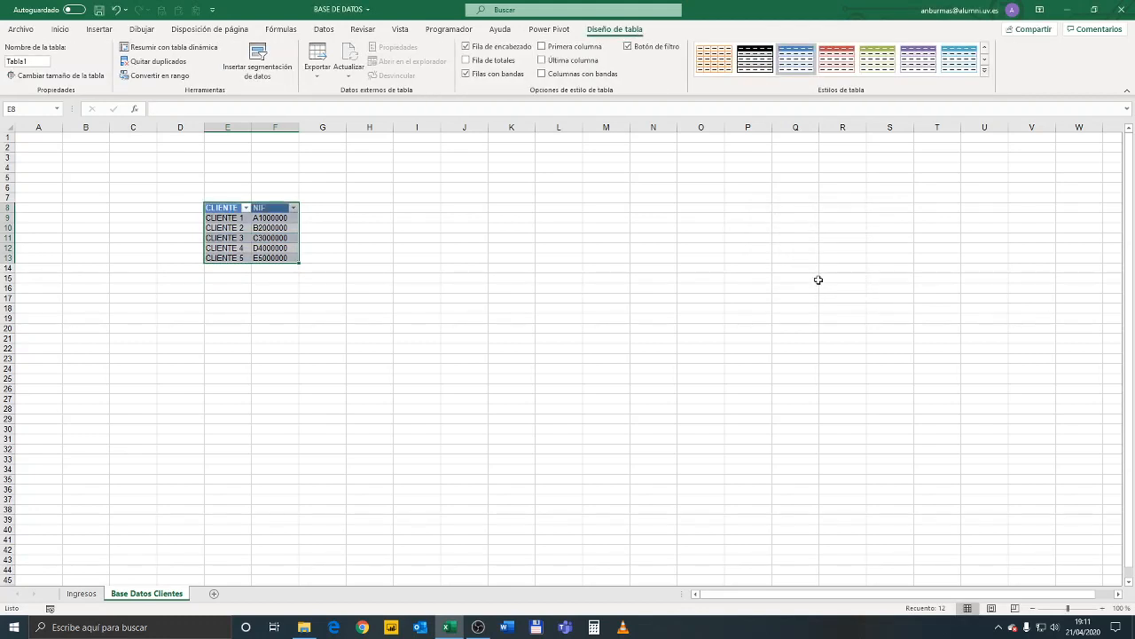
left_click(308, 268)
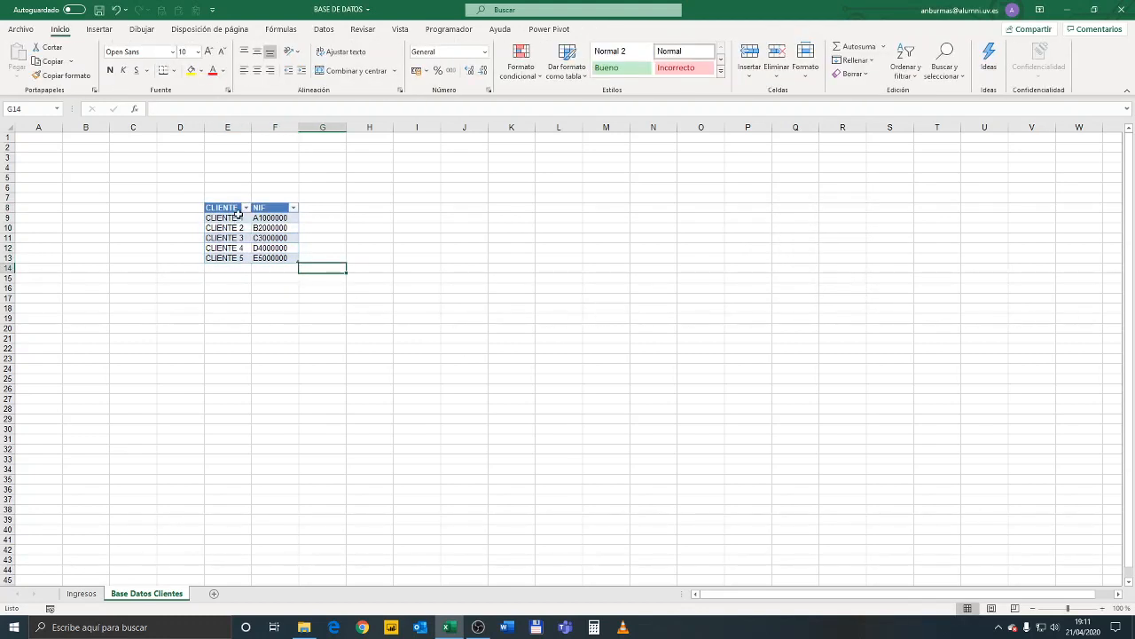
Name the client cells E9:E13 CLIENTES and the NIF cells F9:F13 NIF
left_click_drag(238, 214, 235, 258)
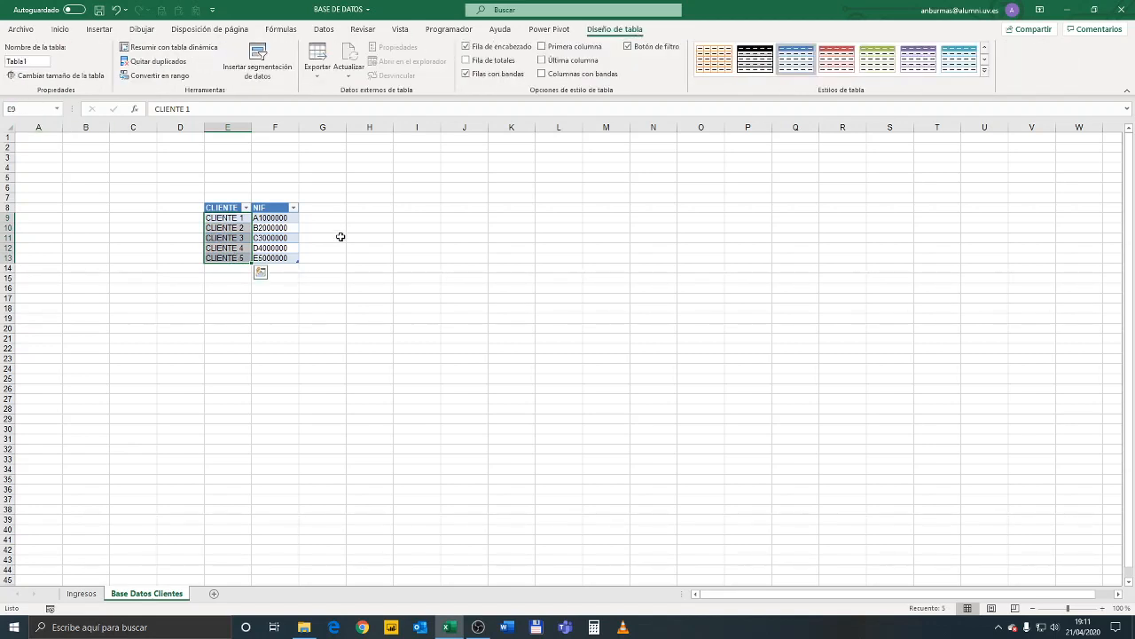
left_click_drag(286, 217, 286, 258)
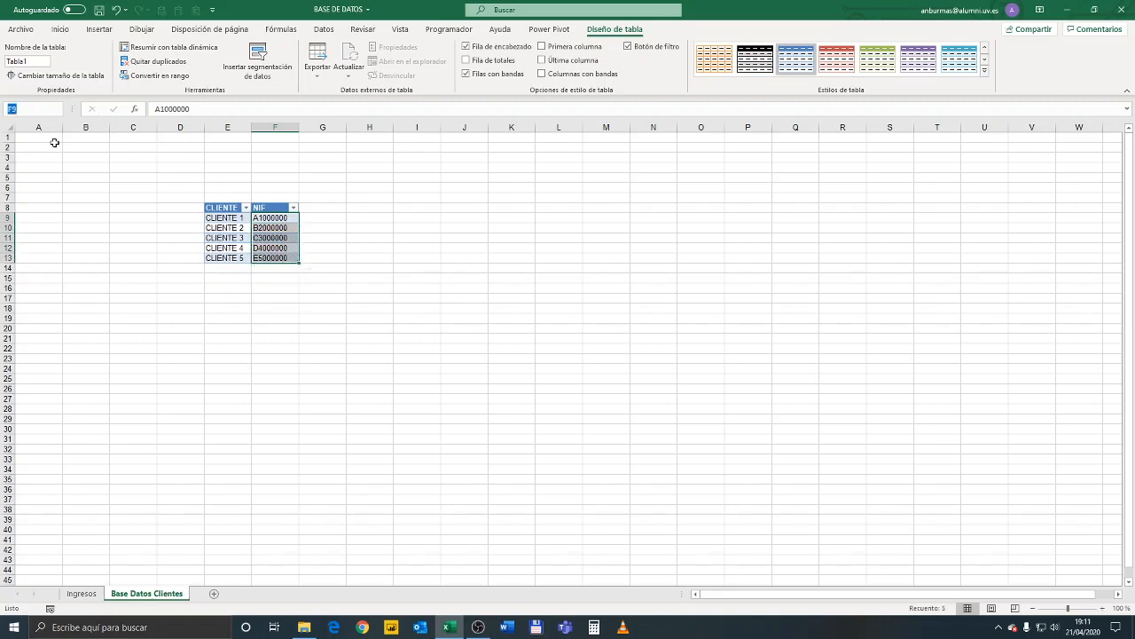
type("NIF")
left_click(275, 258)
Name the whole client data range E9:F13 DATOS_CLIENTES
left_click_drag(220, 216, 292, 259)
left_click(48, 107)
type("DA")
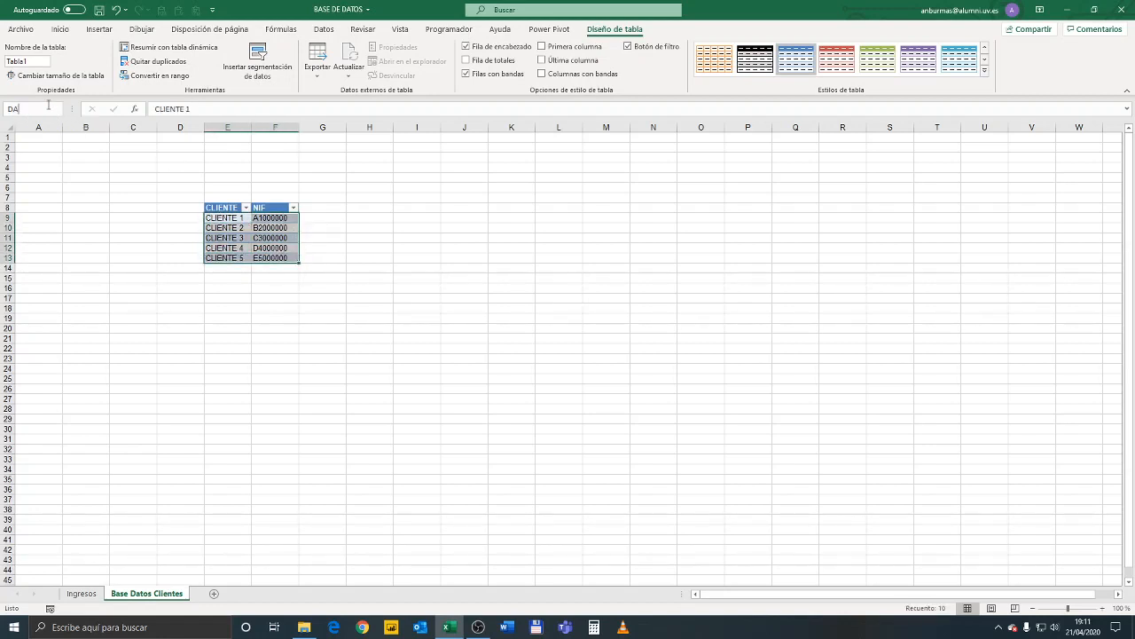
type("TOS_CLIENTES")
key("Return")
left_click(240, 277)
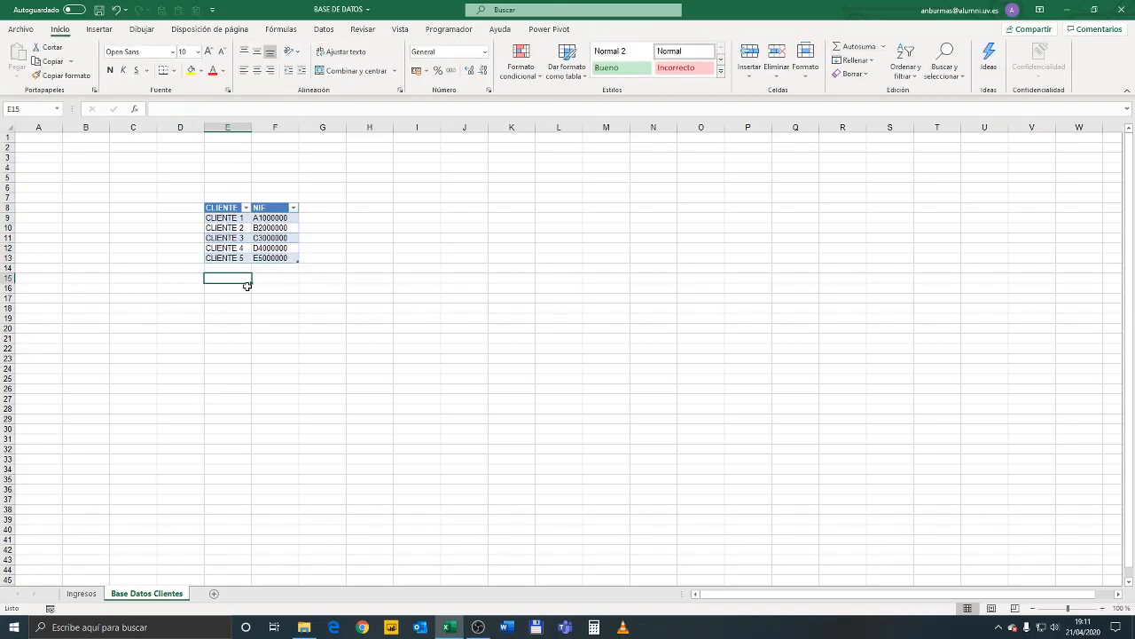
Set the list validation source of D5 on Ingresos to =CLIENTES and apply it to all cells with the same settings
left_click(88, 593)
left_click(452, 240)
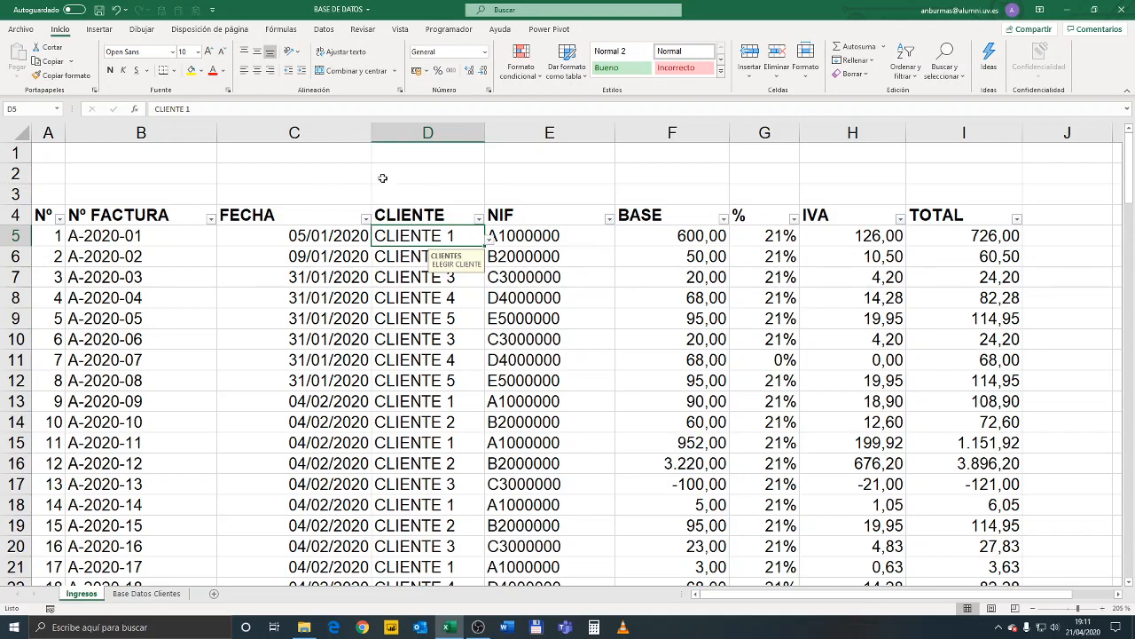
left_click(325, 29)
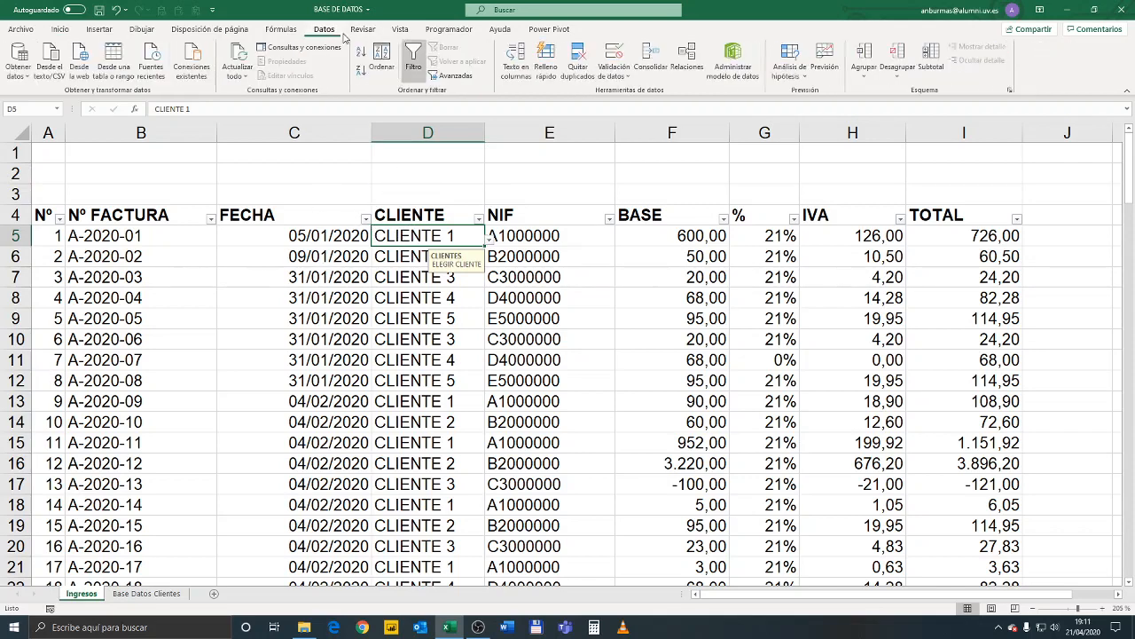
left_click(620, 77)
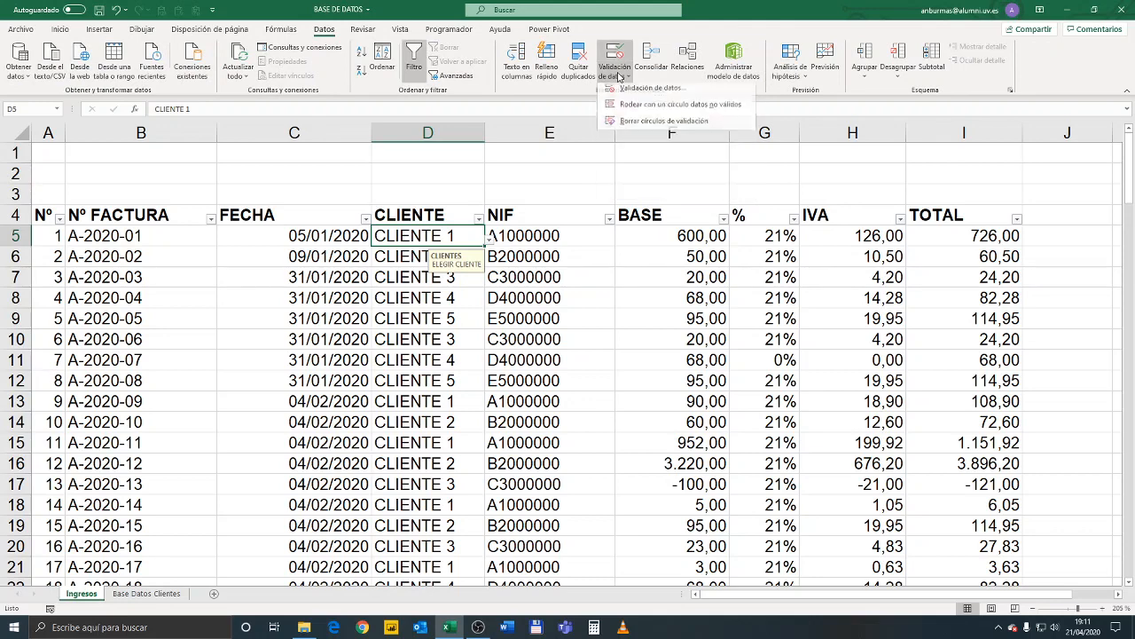
left_click(649, 93)
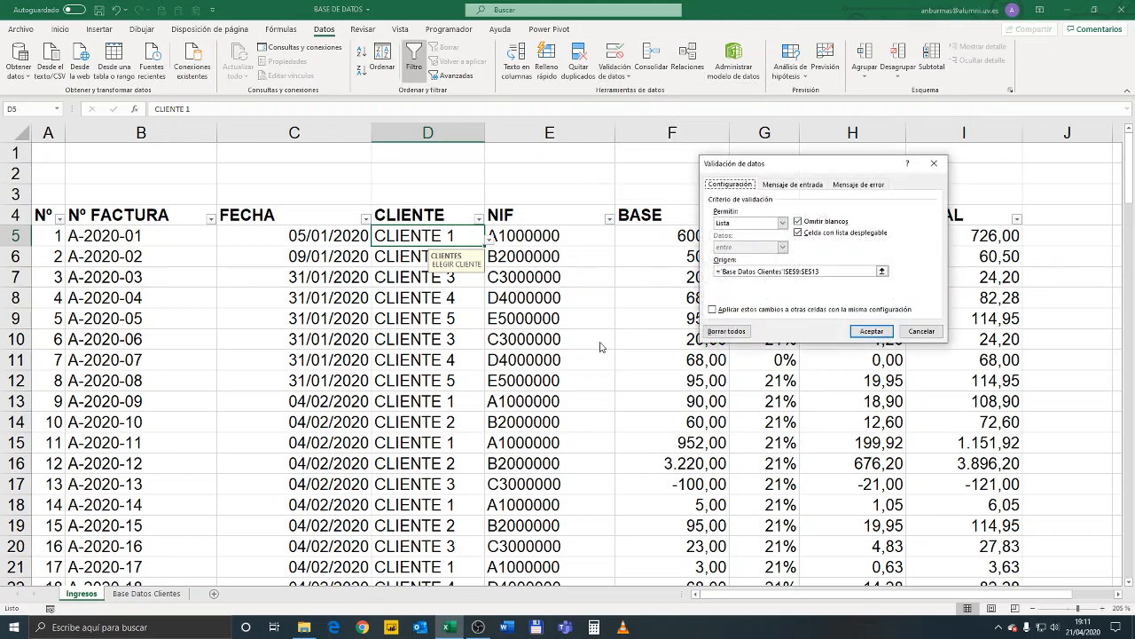
left_click_drag(825, 271, 721, 273)
type("CLI")
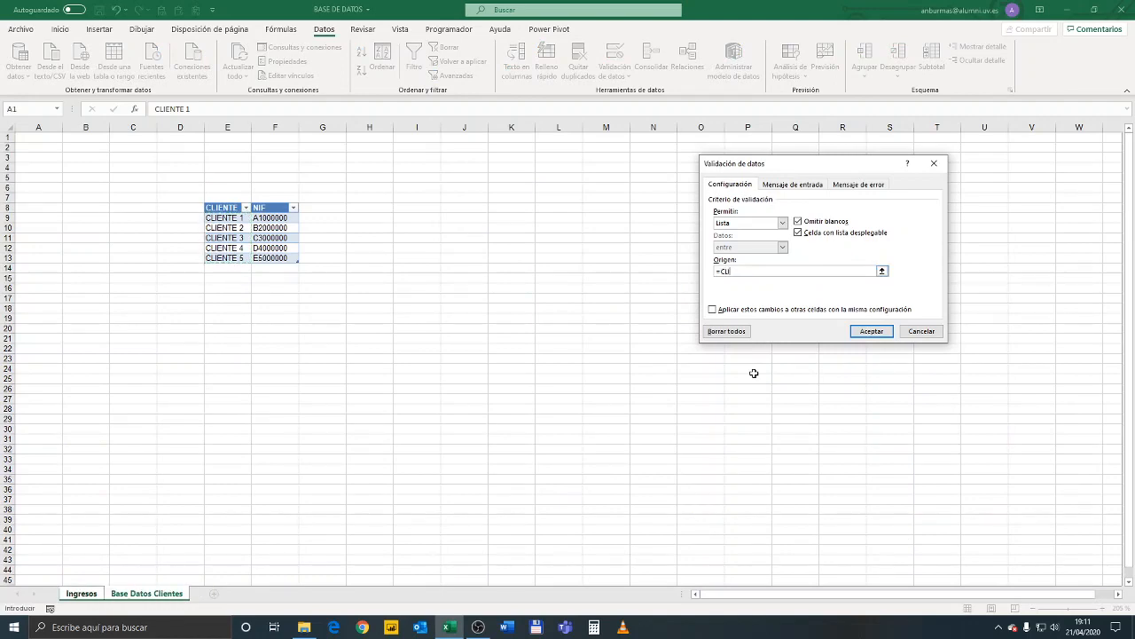
type("ENTES")
left_click(726, 310)
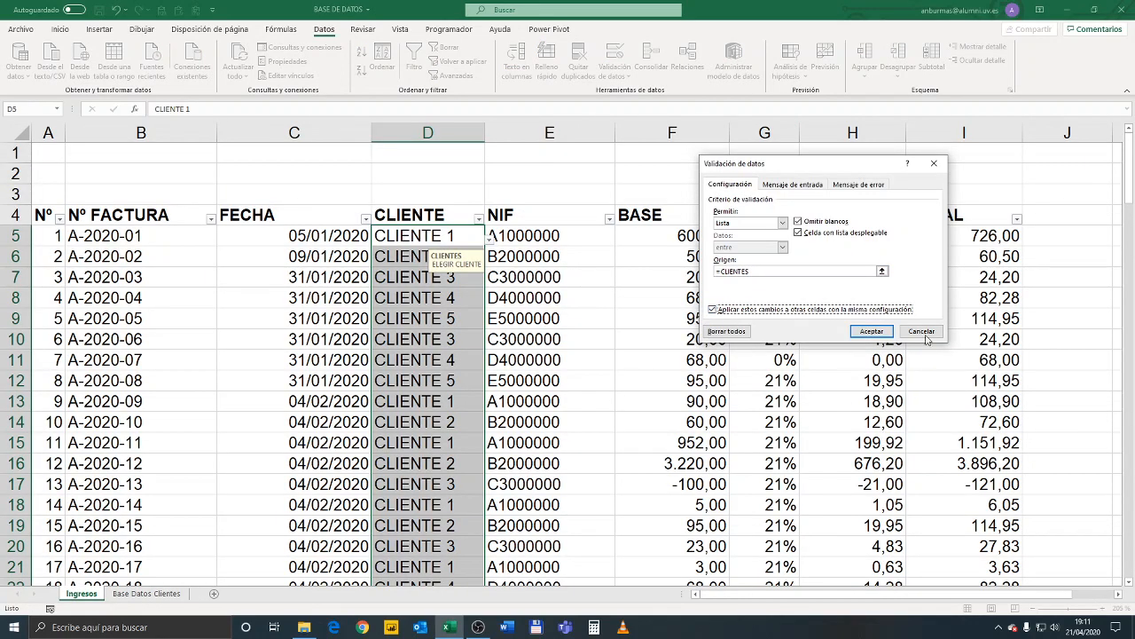
left_click(878, 331)
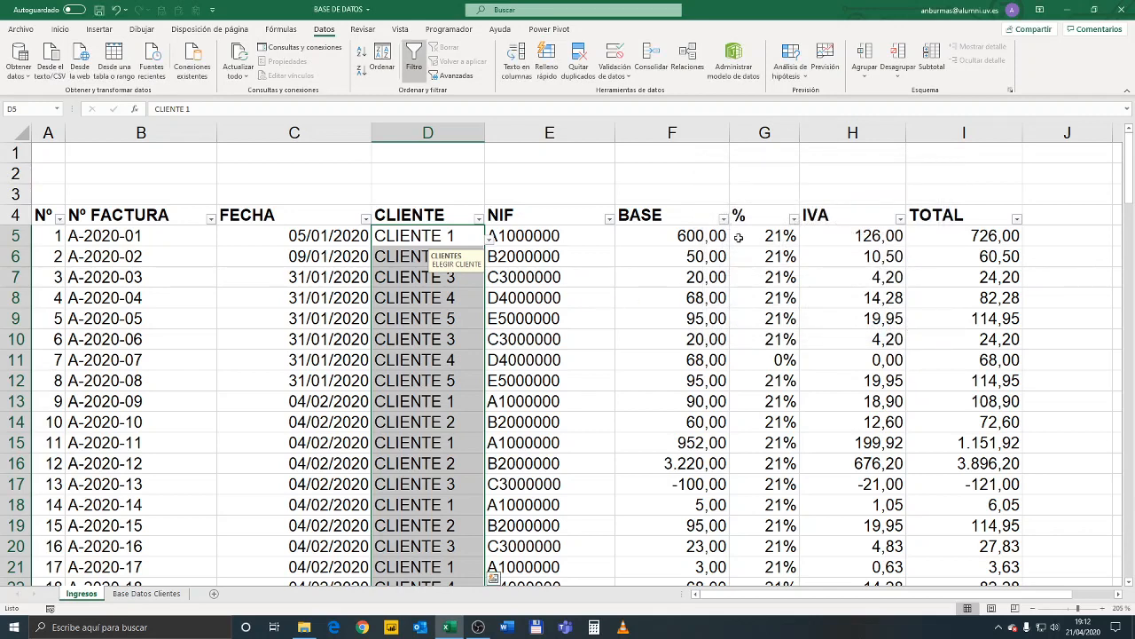
Replace the lookup table range in E5's BUSCARV formula with DATOS_CLIENTES and fill the formula down the NIF column
left_click(525, 235)
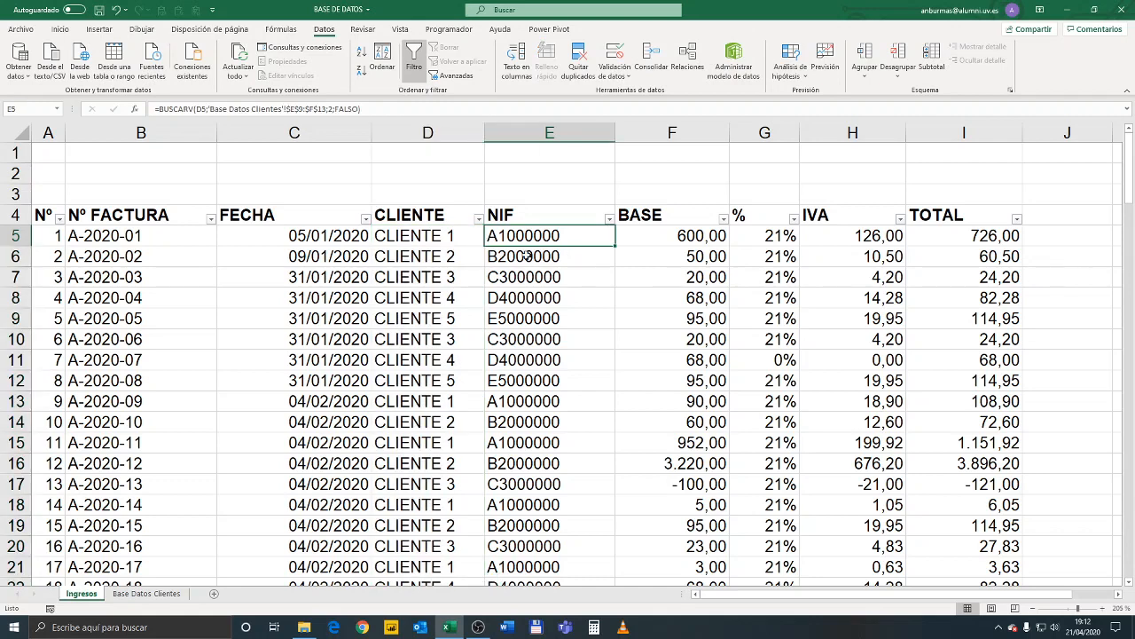
left_click_drag(208, 108, 322, 118)
left_click(228, 111)
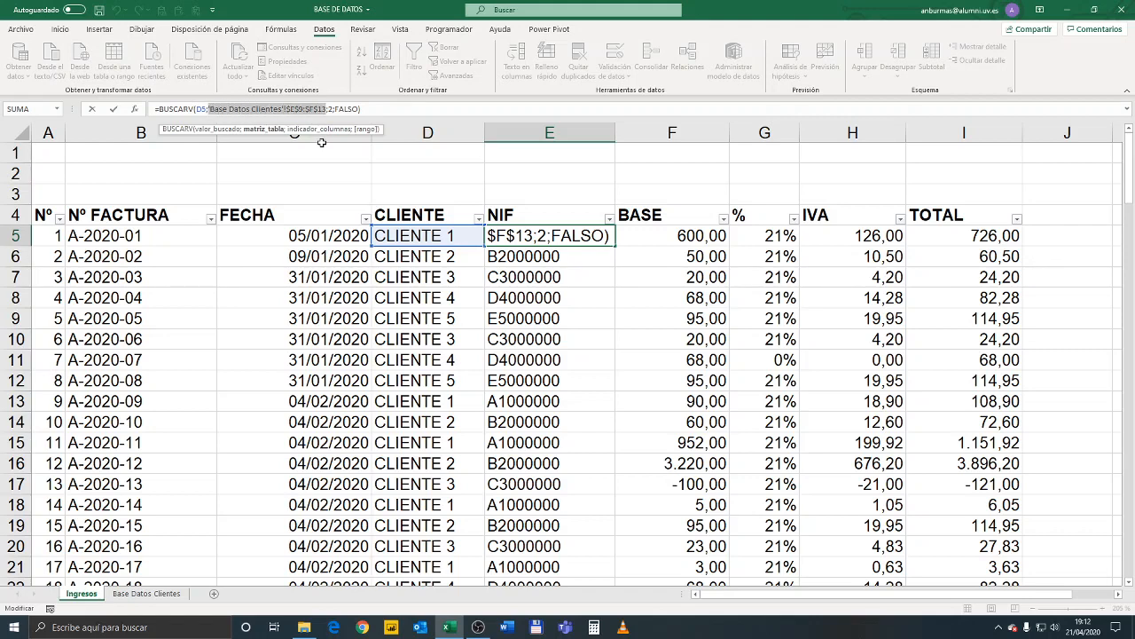
type("DA")
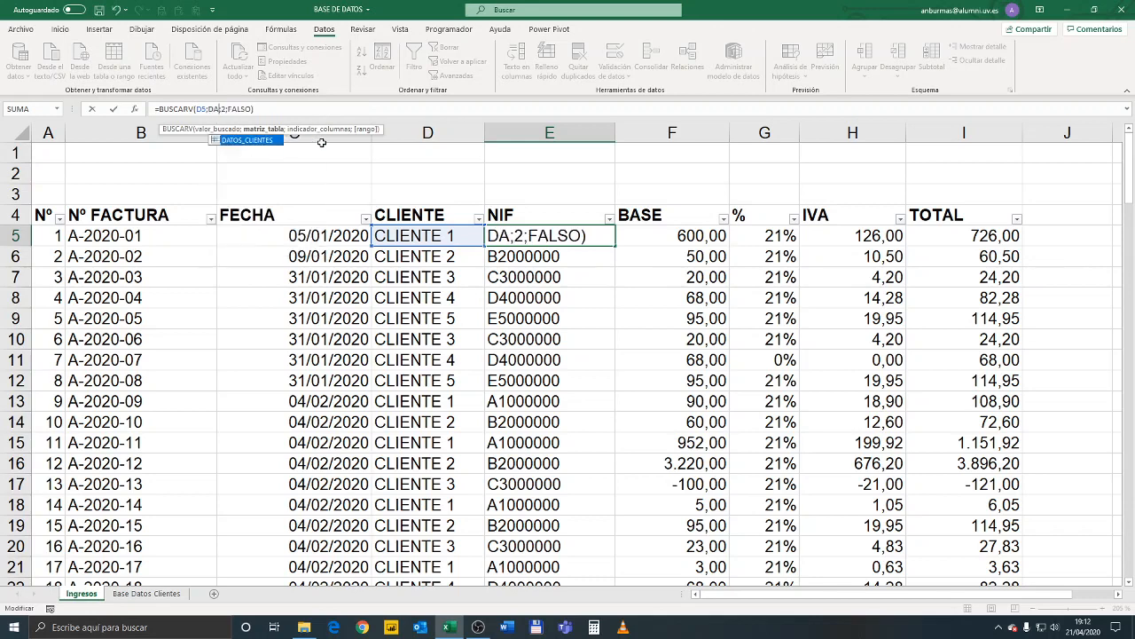
double_click(263, 140)
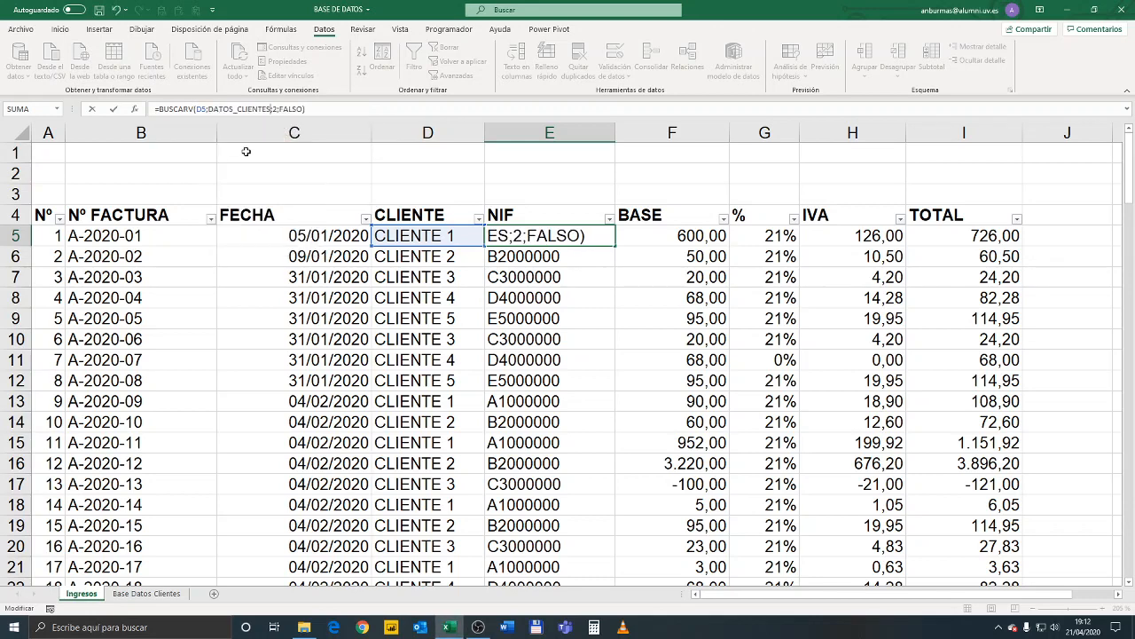
key("Return")
left_click(553, 235)
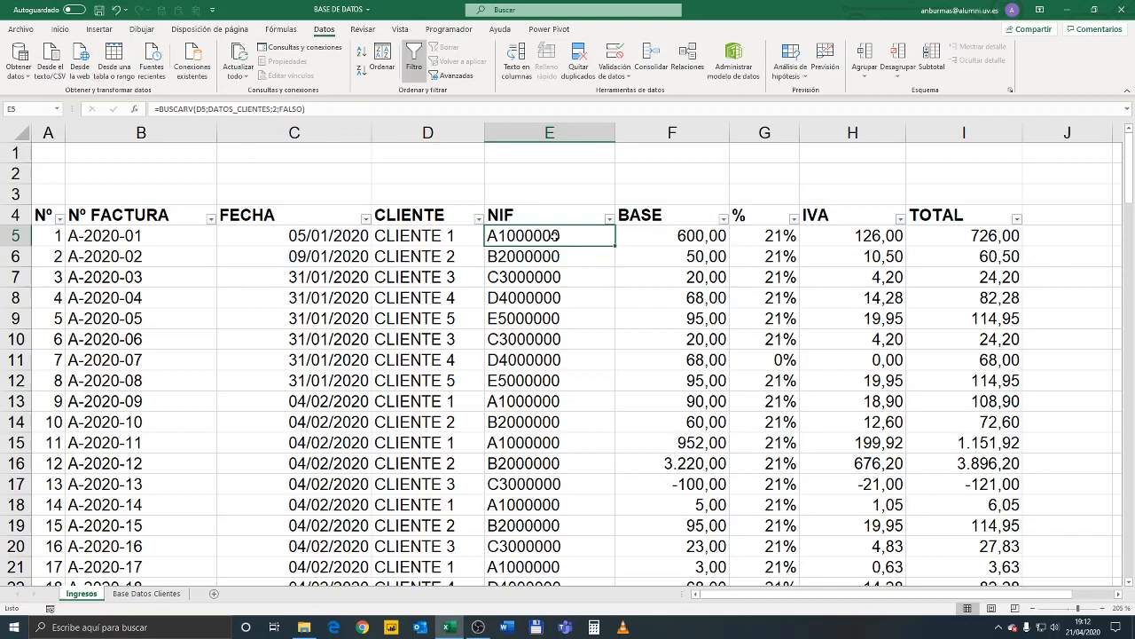
double_click(616, 245)
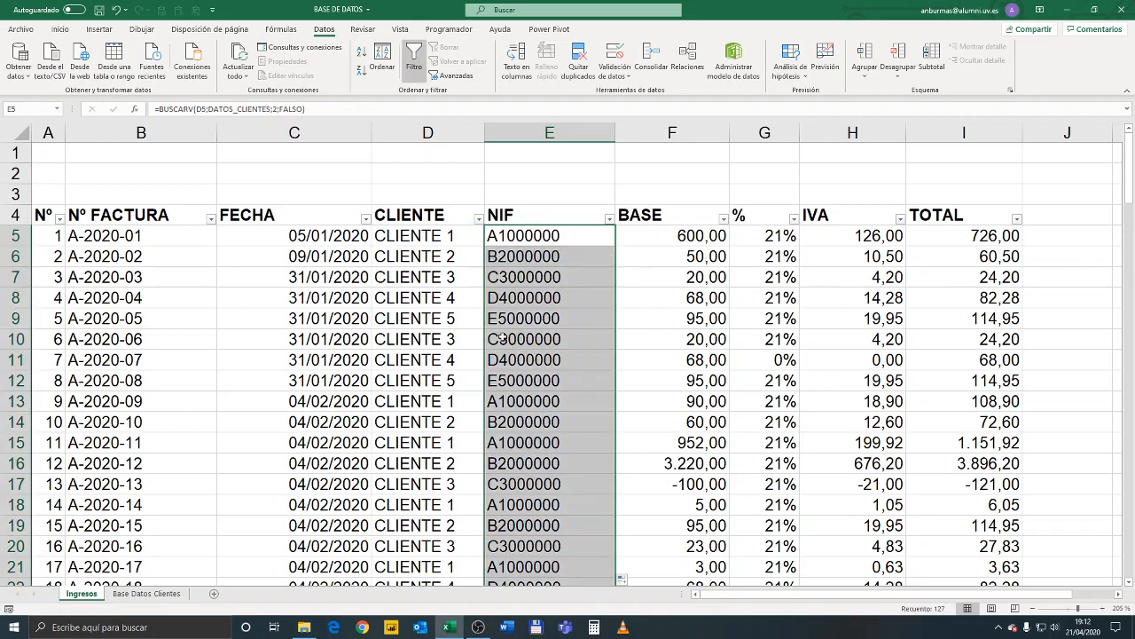
Add CLIENTE 6 and its NIF to the table on Base Datos Clientes, and resize the table so it ends at row 14
left_click(144, 595)
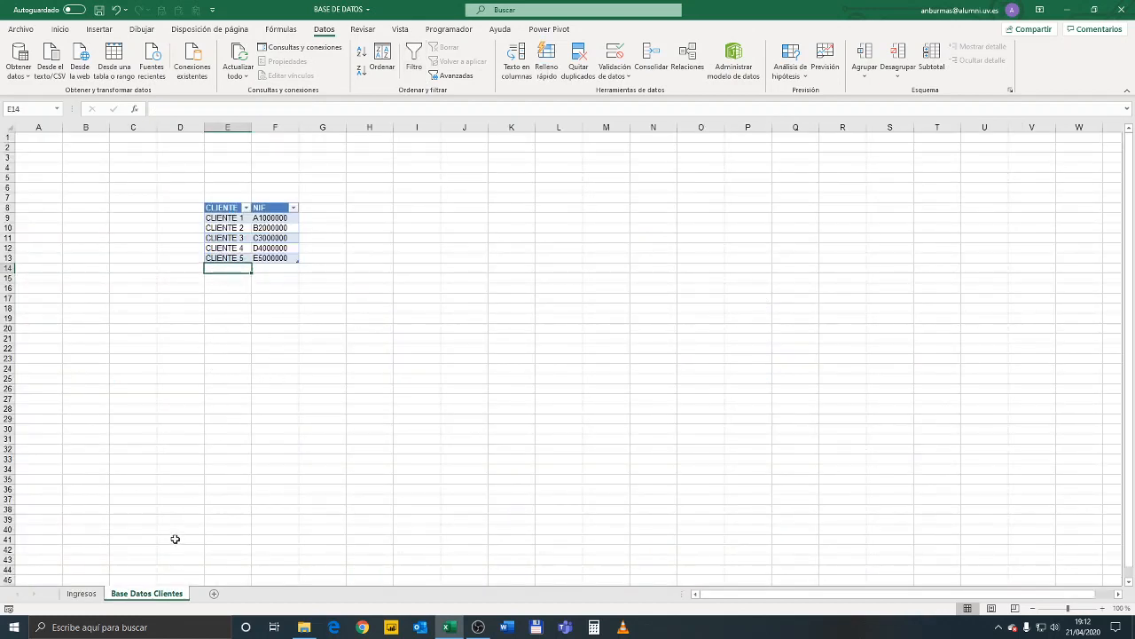
type("CLIENTE 6")
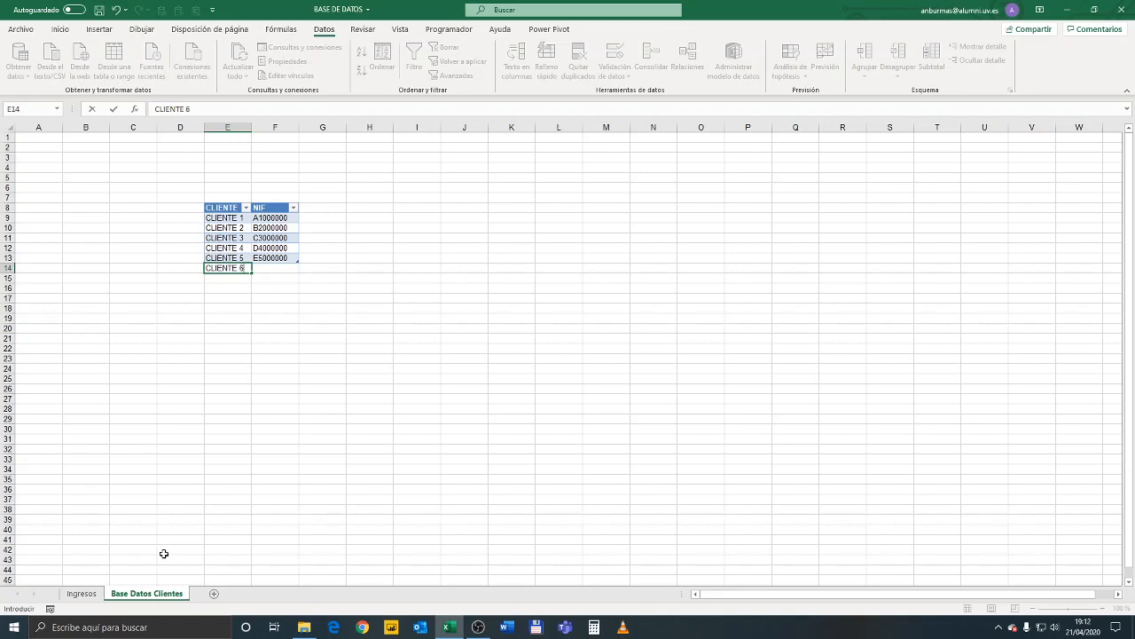
key("Tab")
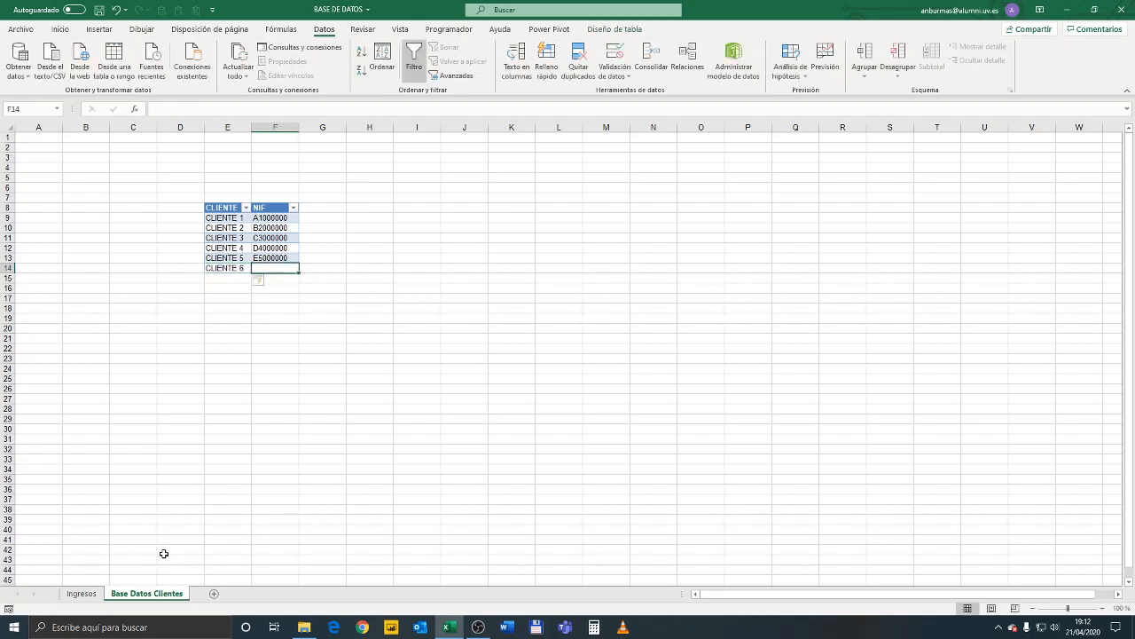
type("F6000000")
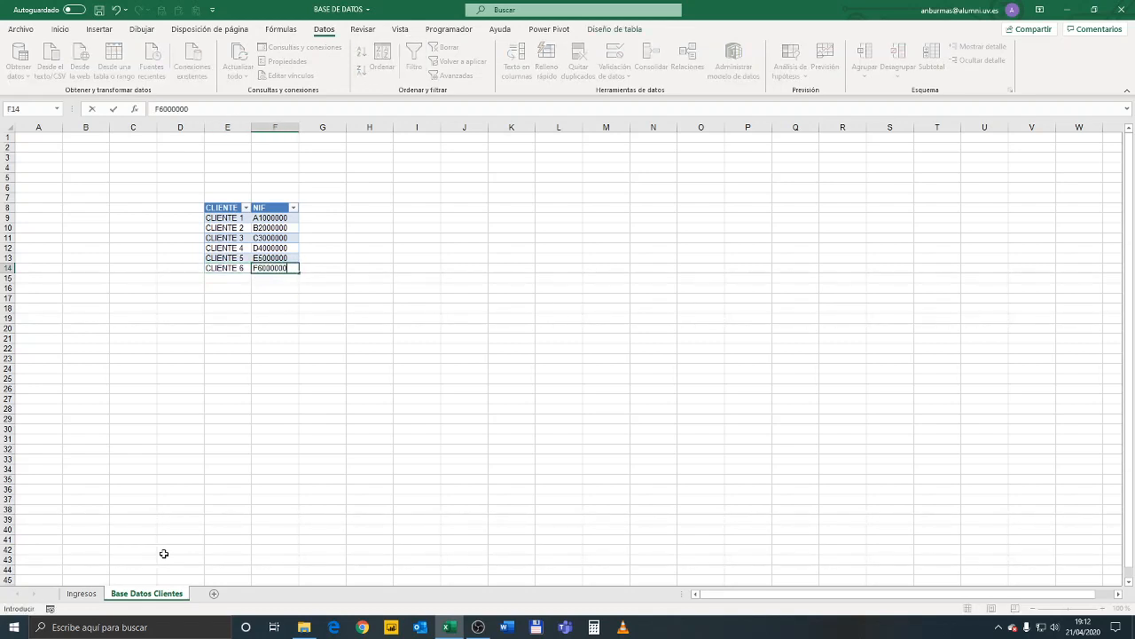
key("Tab")
left_click(244, 335)
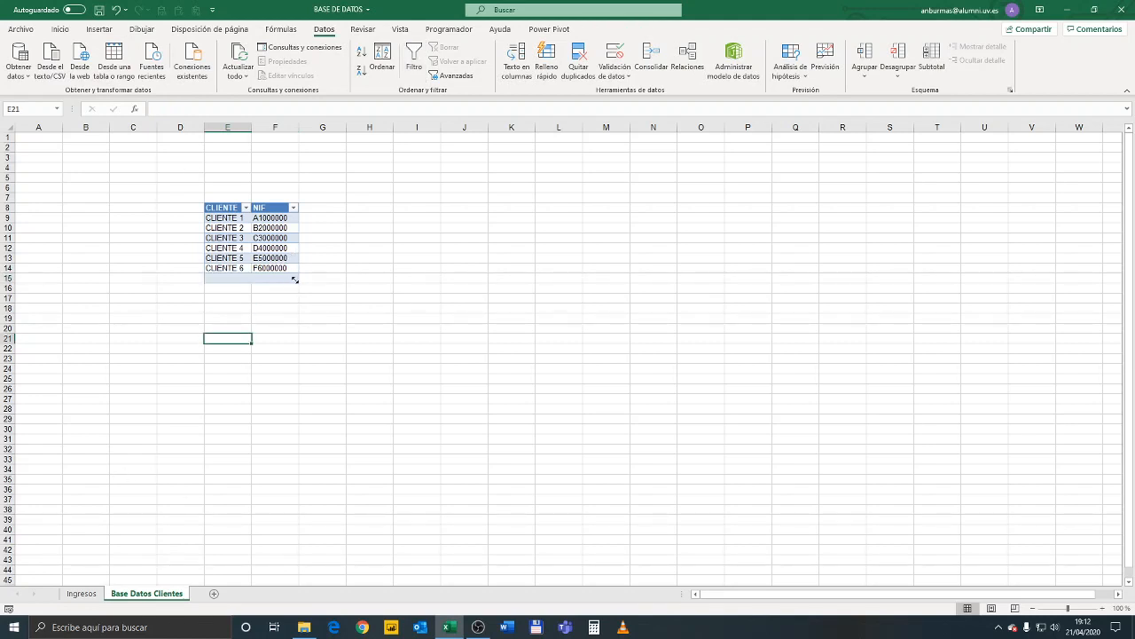
left_click_drag(294, 279, 295, 270)
left_click(275, 308)
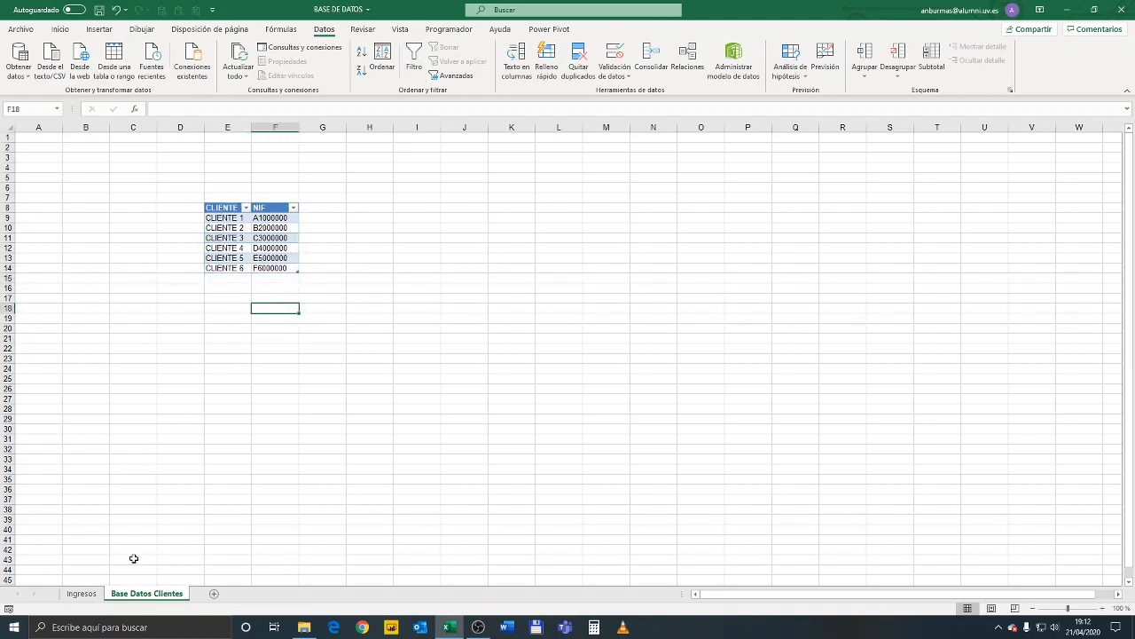
Start a new record in row 132 of Ingresos with number 128 and invoice number A-2020-128 filled from the row above
left_click(84, 593)
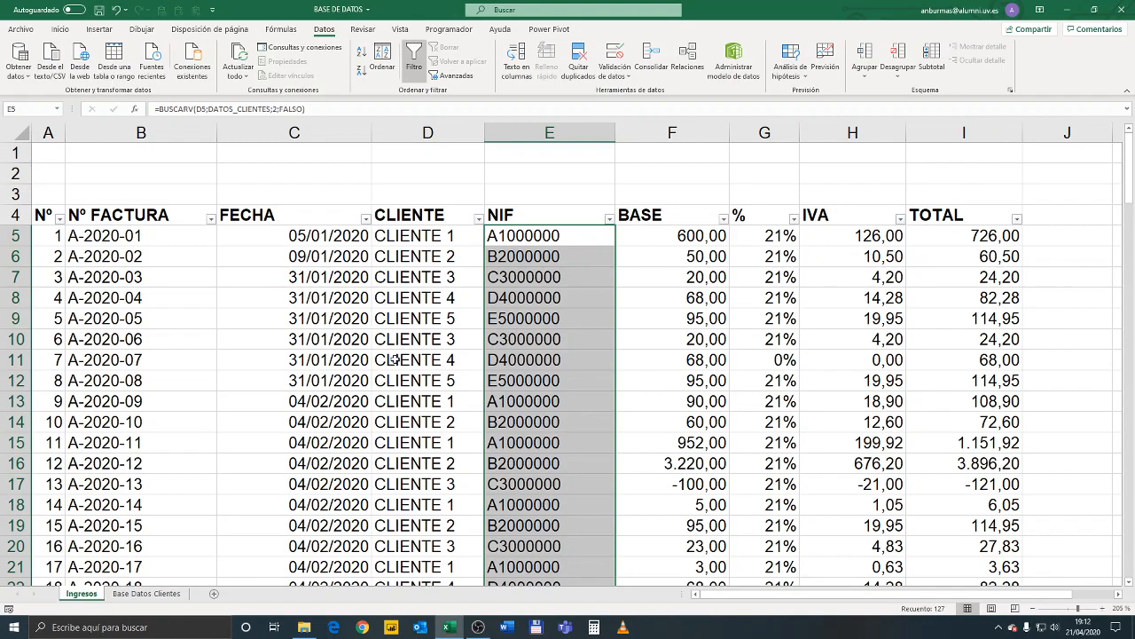
scroll(372, 358, "down", 20)
scroll(417, 368, "down", 17)
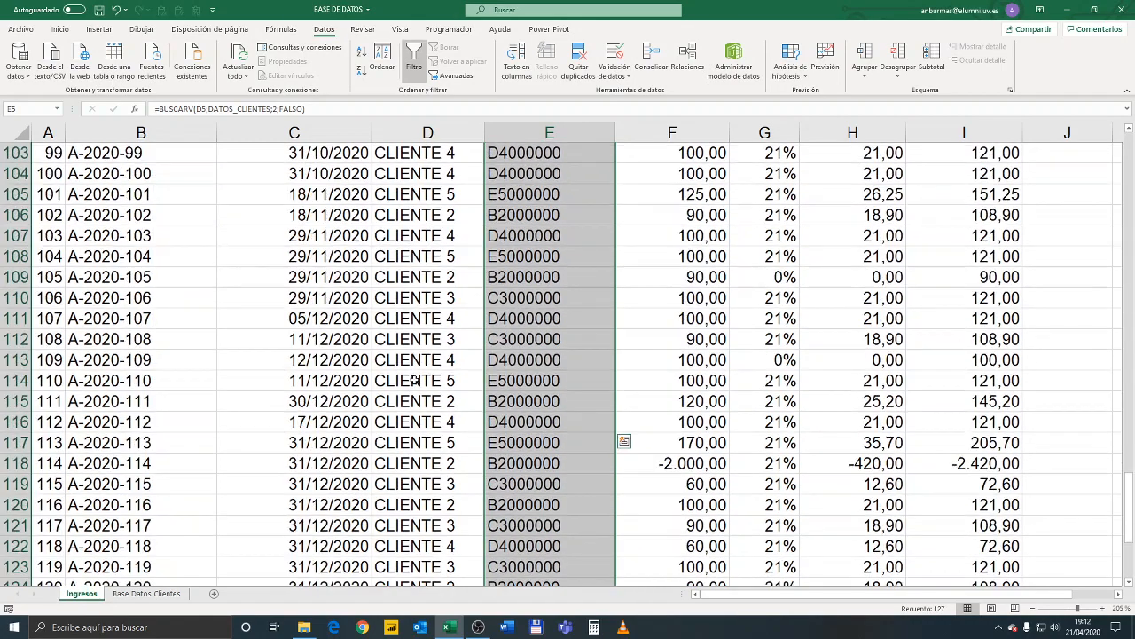
scroll(121, 317, "up", 5)
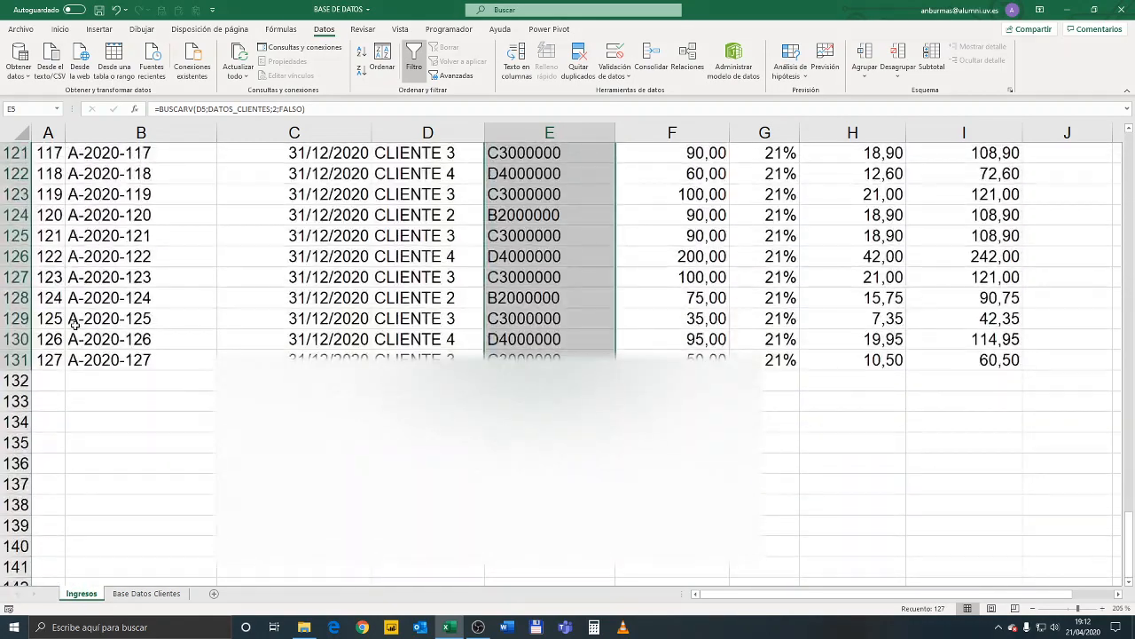
left_click(51, 380)
type("128")
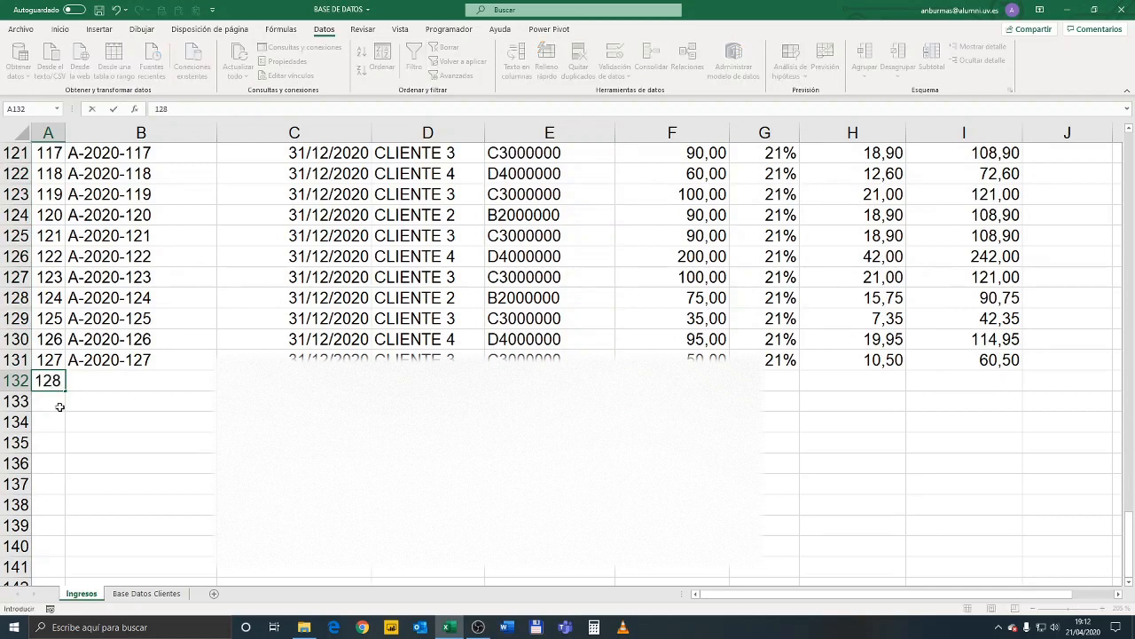
key("Tab")
left_click(142, 360)
left_click_drag(215, 370, 213, 387)
Copy the date 31/12/2020 from C131 into C132
left_click(295, 359)
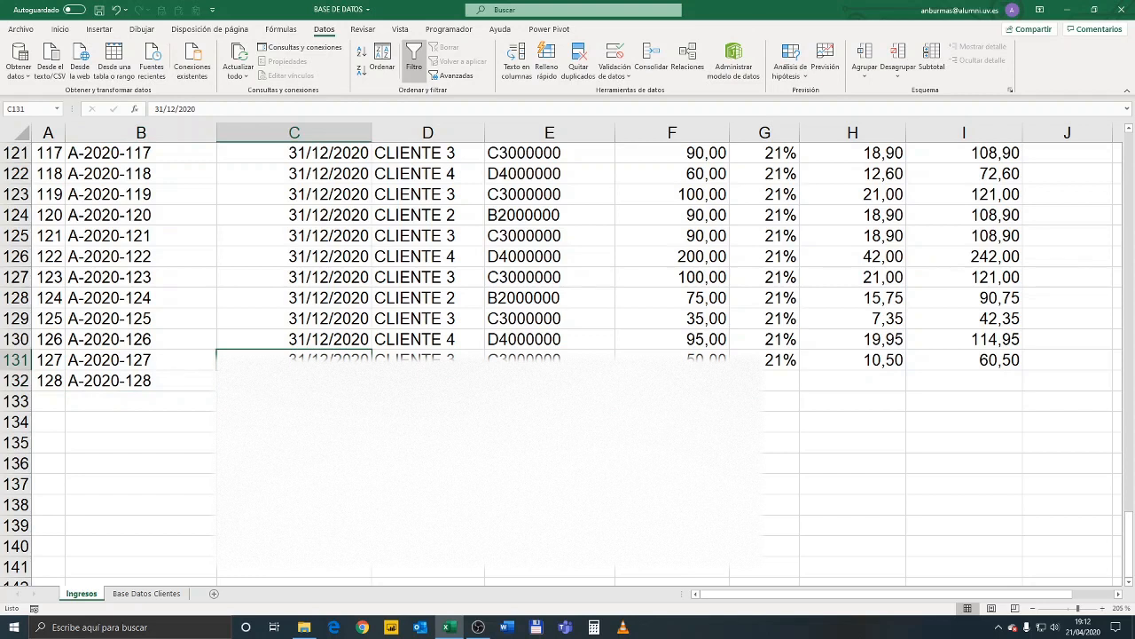
key("ctrl+c")
key("Down")
key("ctrl+v")
key("Escape")
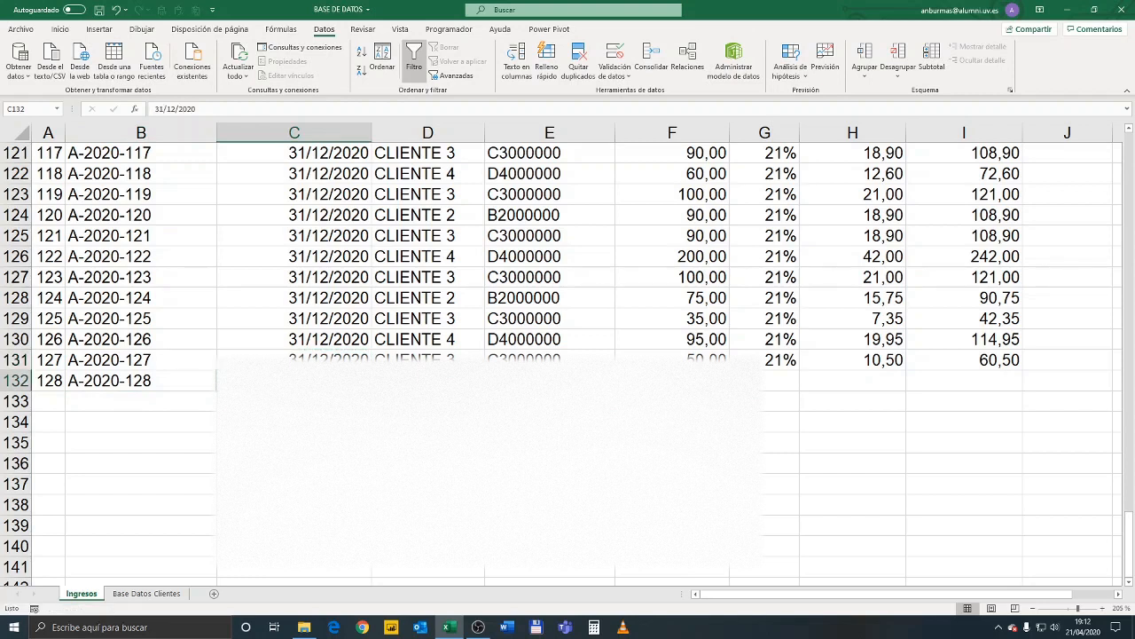
Copy CLIENTE 3 from D131 into the client cell D132
key("Right")
left_click(457, 359)
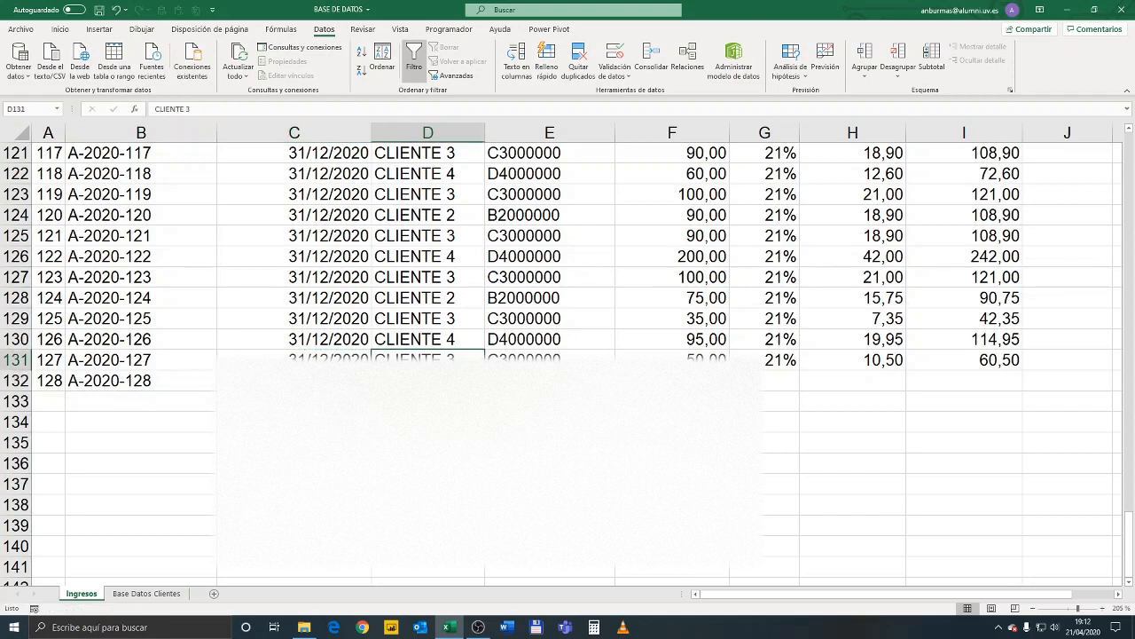
key("ctrl+c")
key("Down")
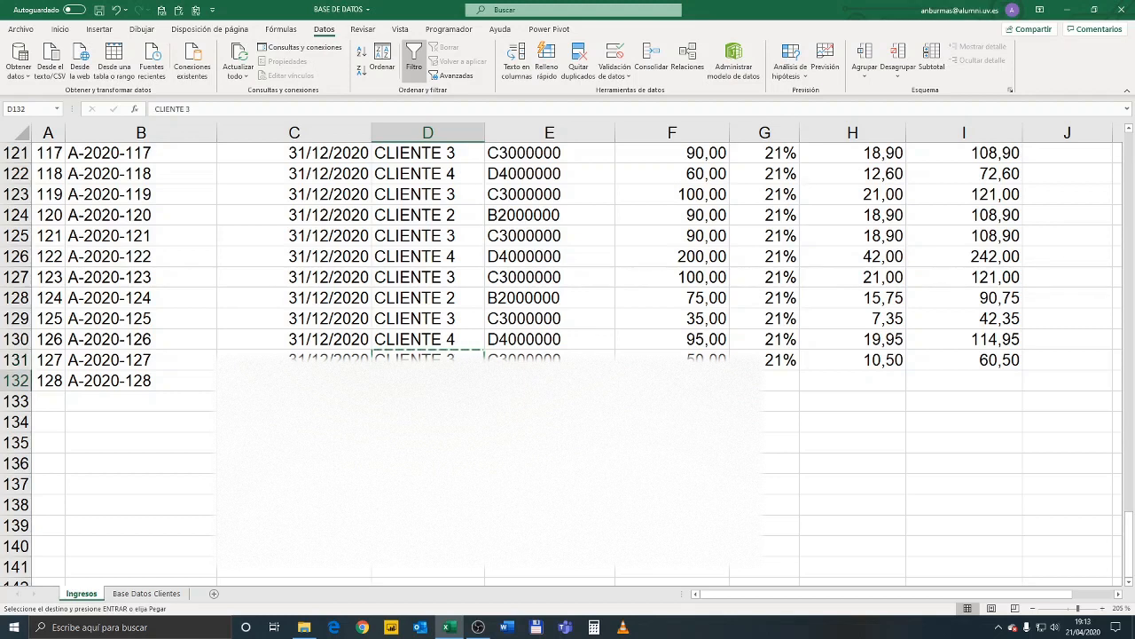
key("Escape")
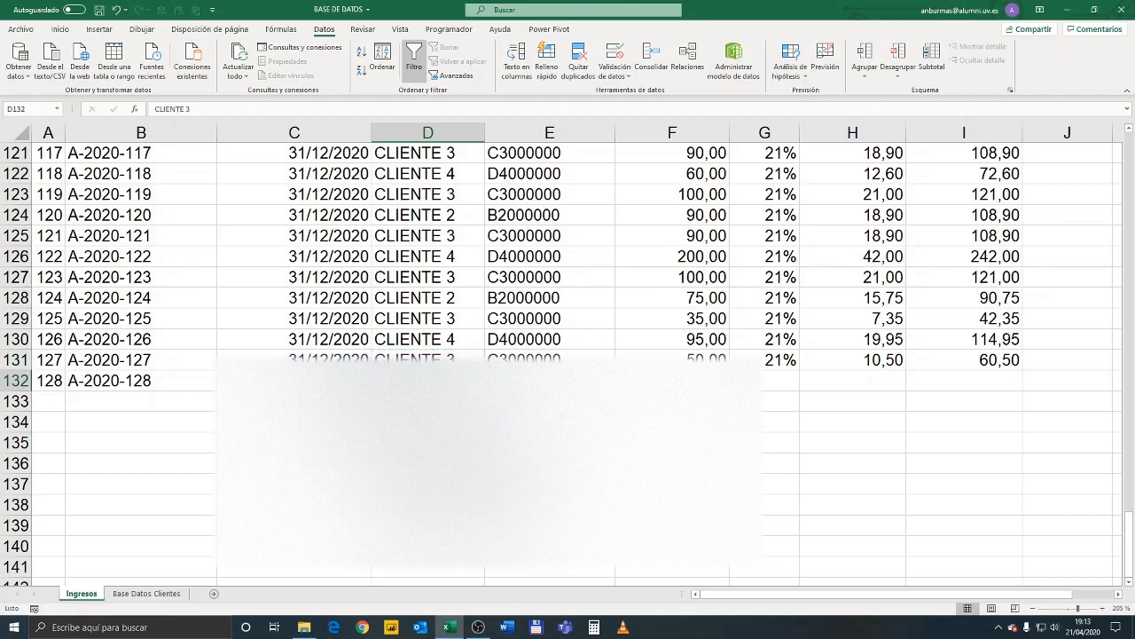
Check the data validation settings of the client cell D132
left_click(549, 402)
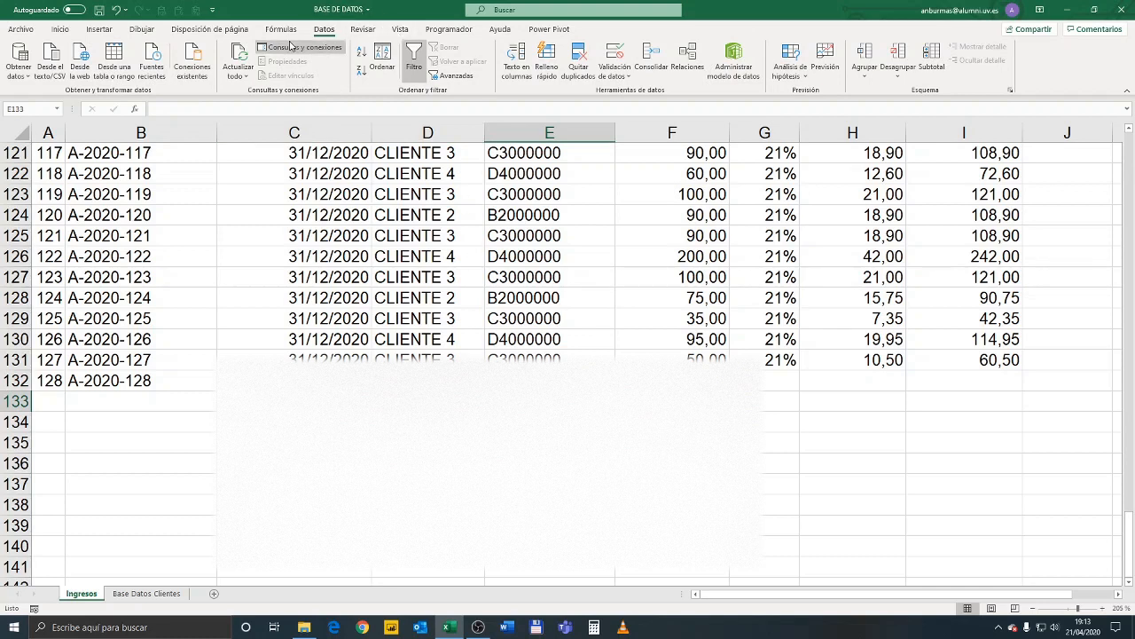
left_click(427, 381)
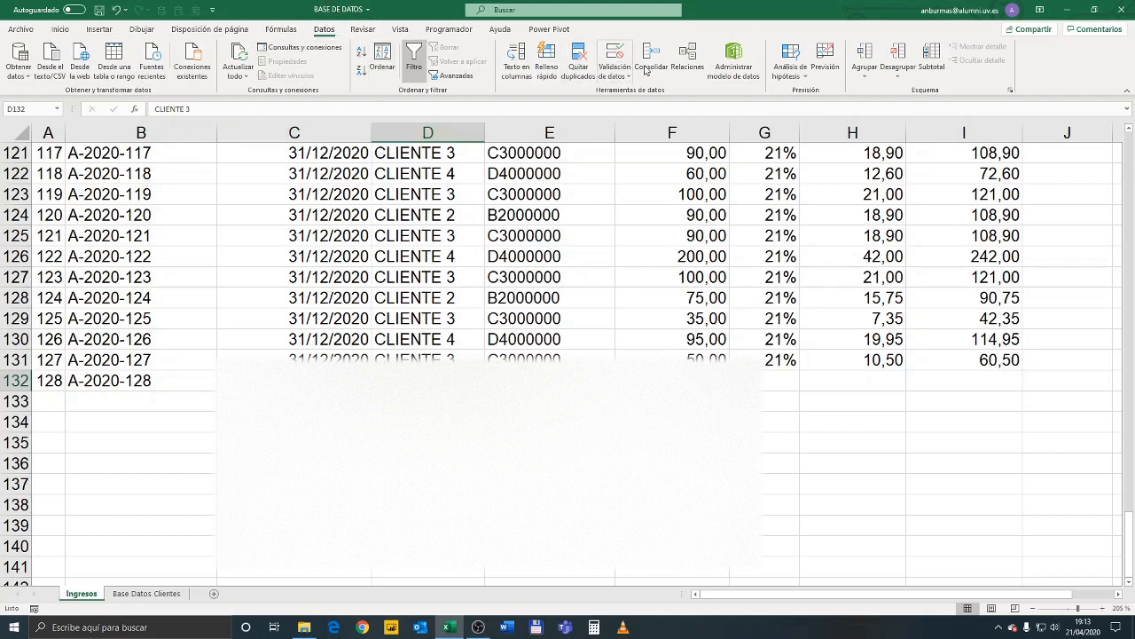
left_click(617, 73)
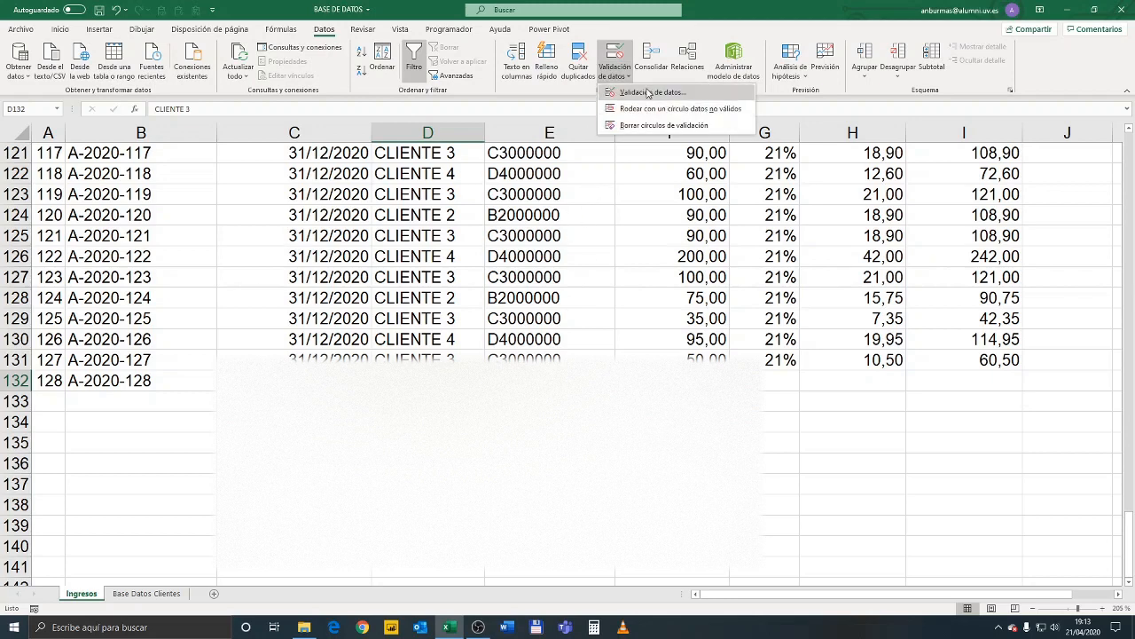
left_click(648, 92)
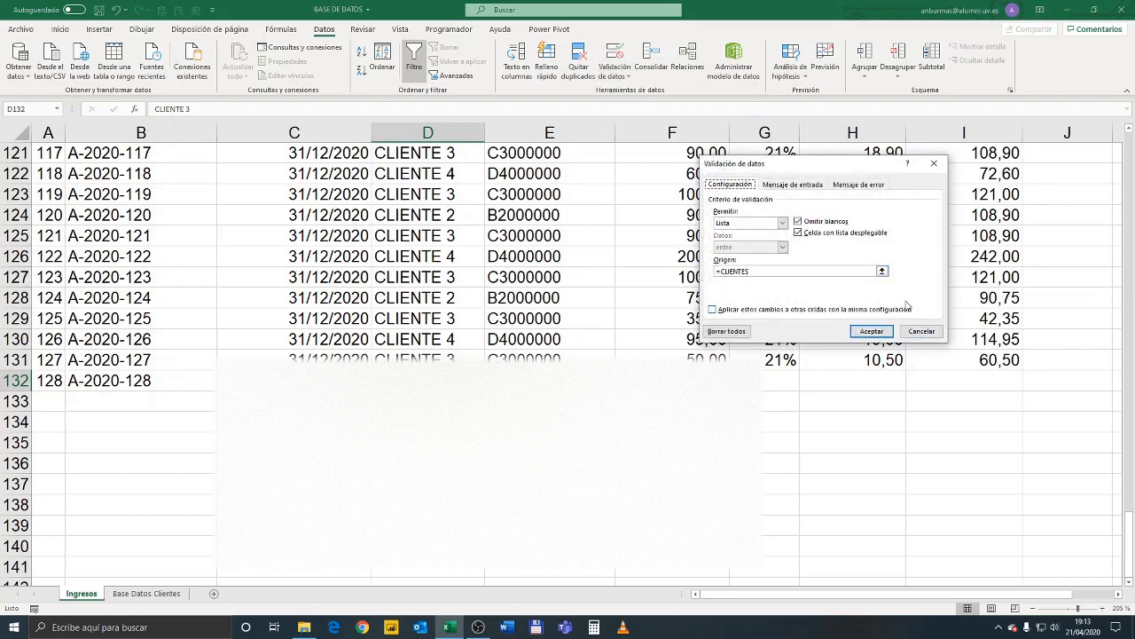
left_click(935, 163)
Delete the defined name CLIENTES that refers to Tabla3[CLIENTES]
left_click(550, 401)
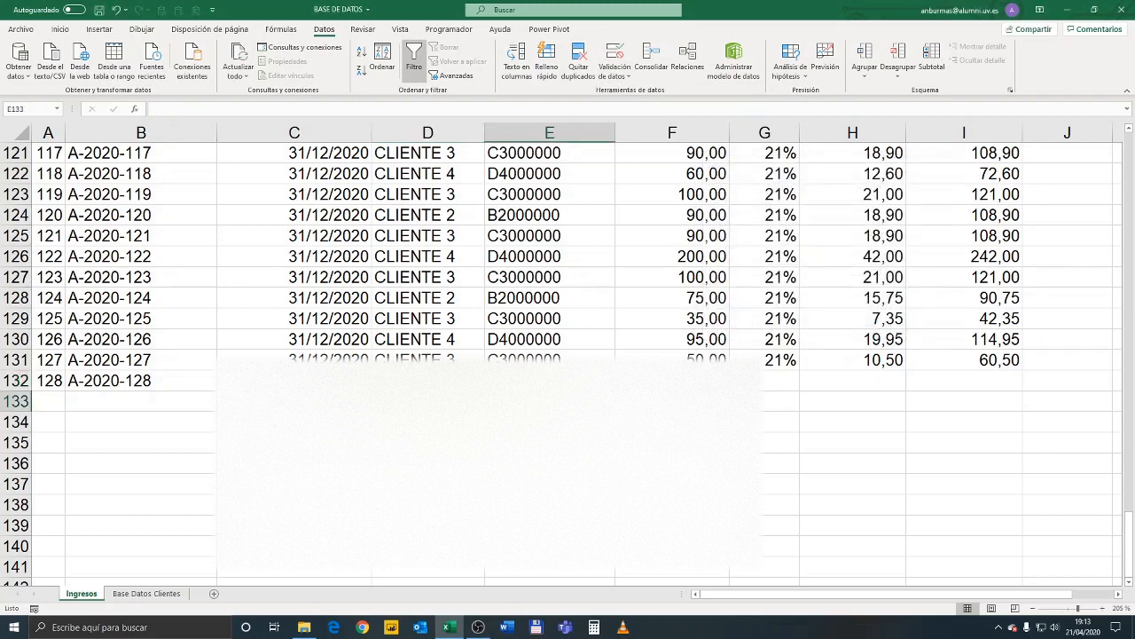
left_click(281, 31)
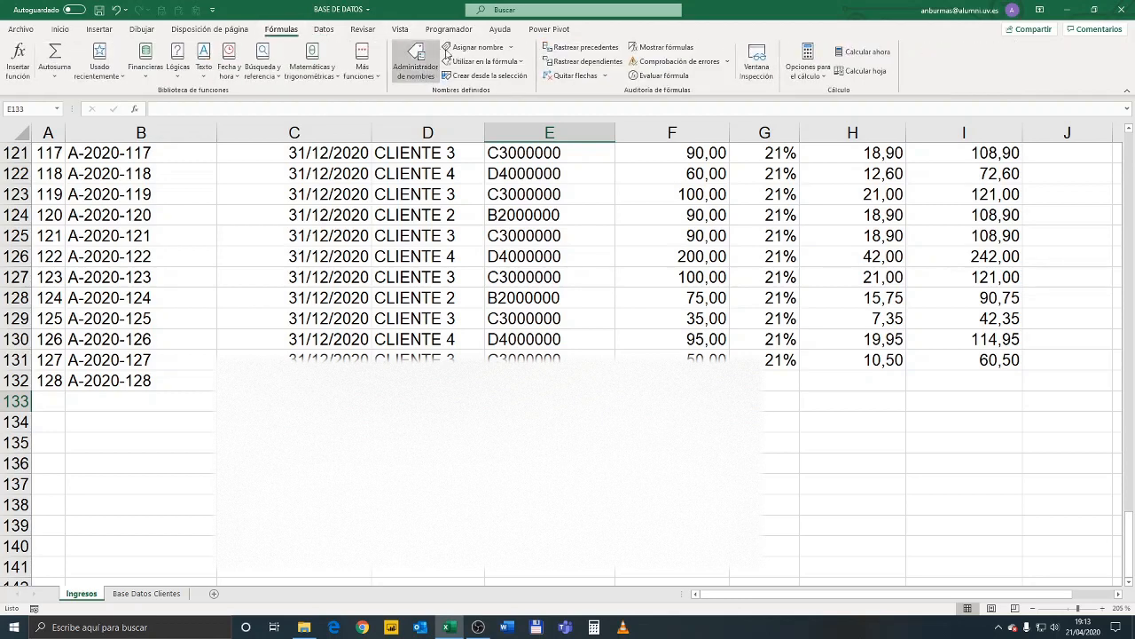
left_click(417, 64)
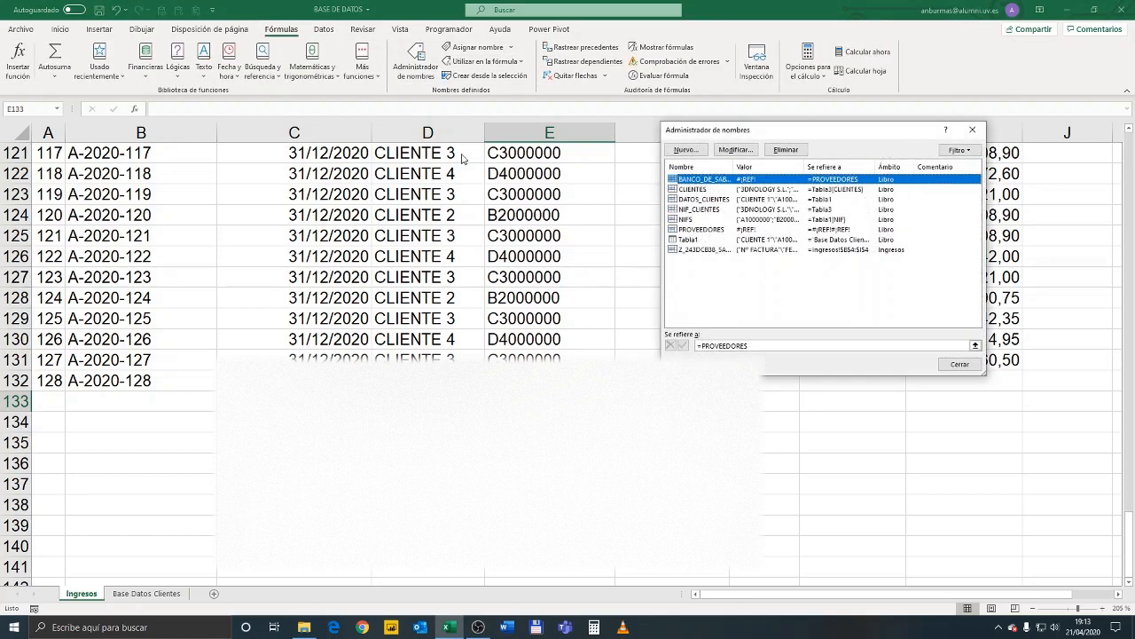
left_click(701, 190)
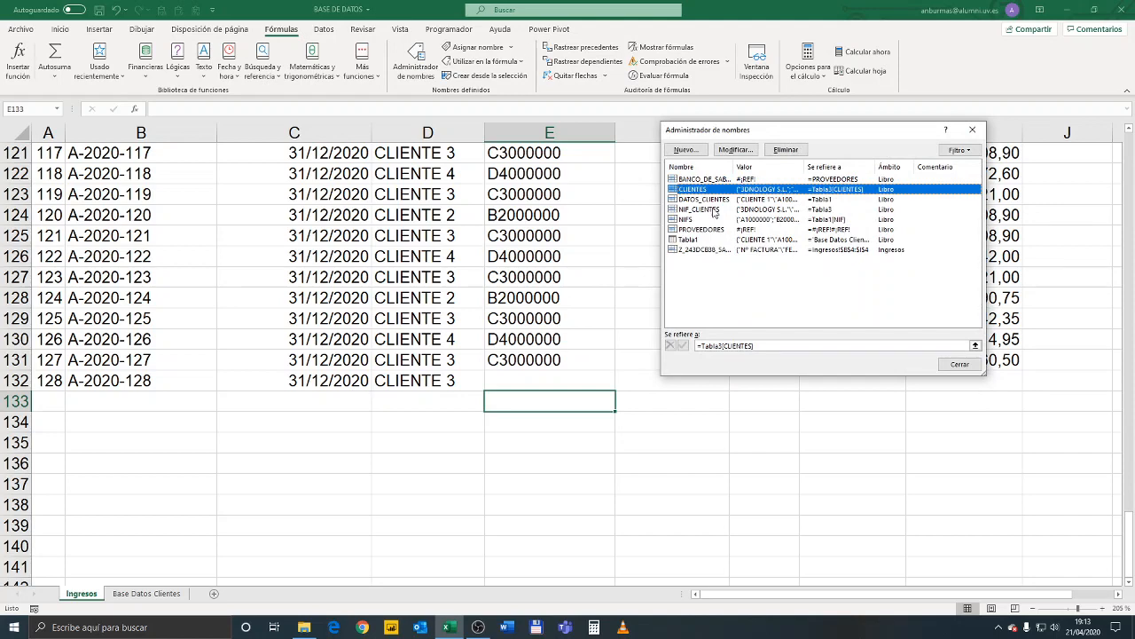
left_click(786, 149)
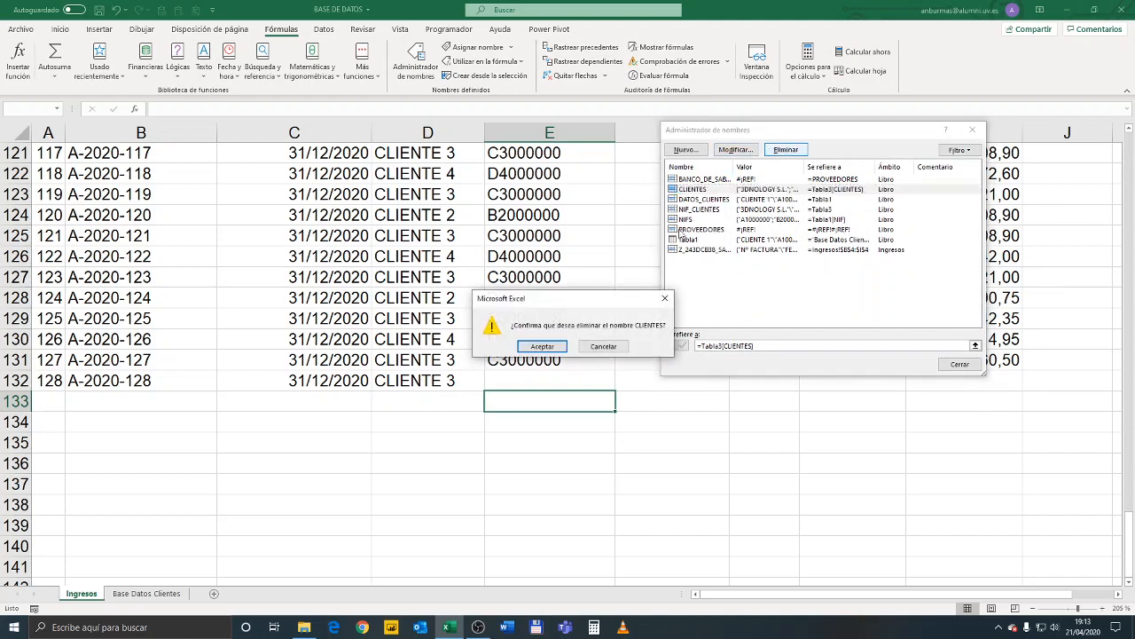
left_click(530, 346)
Delete the defined name PROVEEDORES and the Ingresos-scoped name beginning Z_243DCB38
left_click_drag(699, 254, 695, 211)
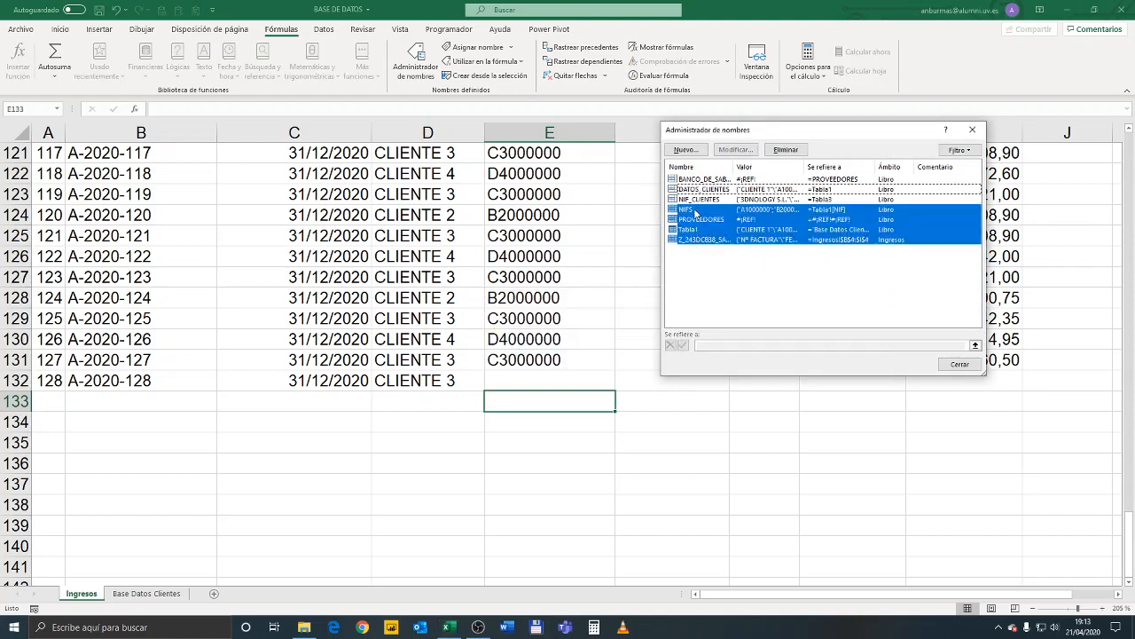
left_click(714, 279)
left_click_drag(714, 279, 715, 220)
left_click(786, 149)
left_click(539, 345)
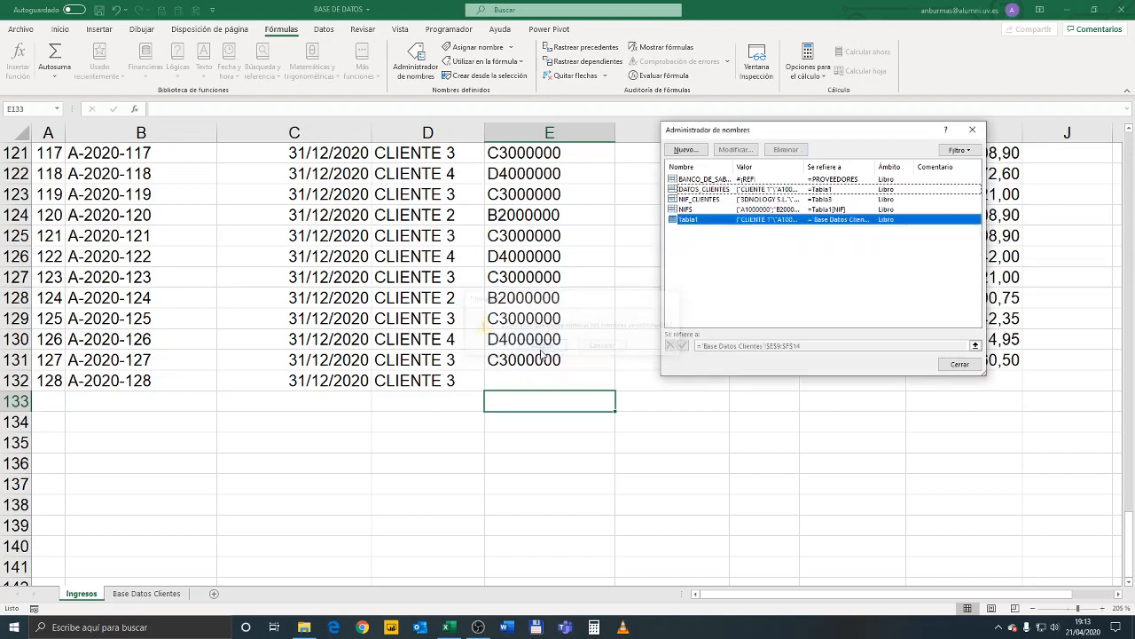
Delete the defined names DATOS_CLIENTES, NIF_CLIENTES and the one beginning BANCO_DE_SAB, leaving NIFS and Tabla1
left_click_drag(732, 182, 726, 205)
left_click(786, 149)
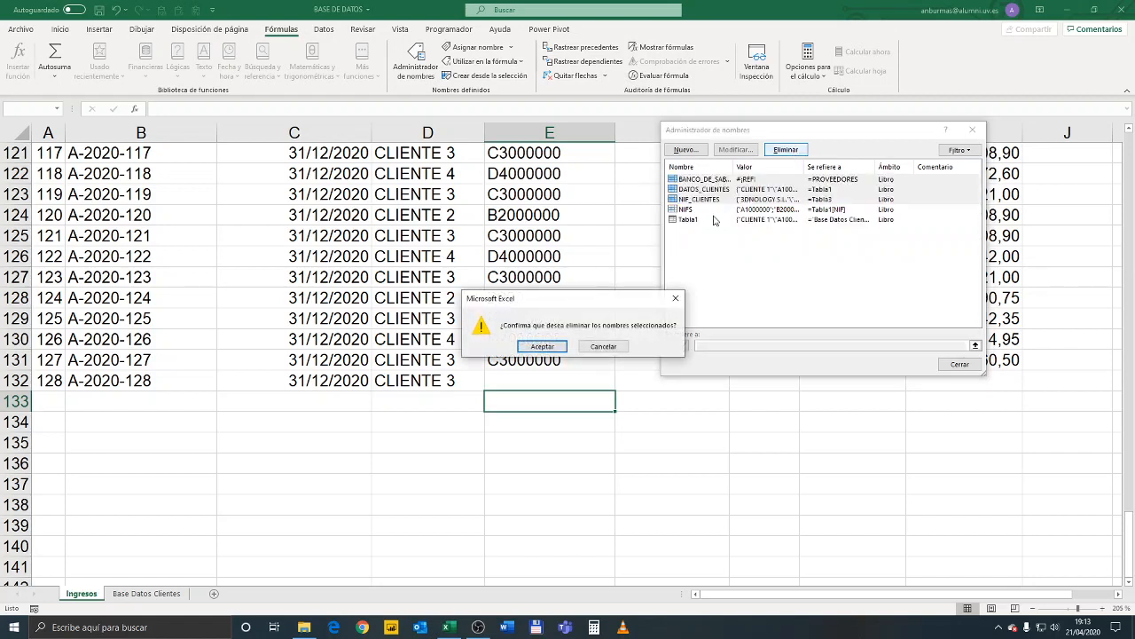
left_click(548, 344)
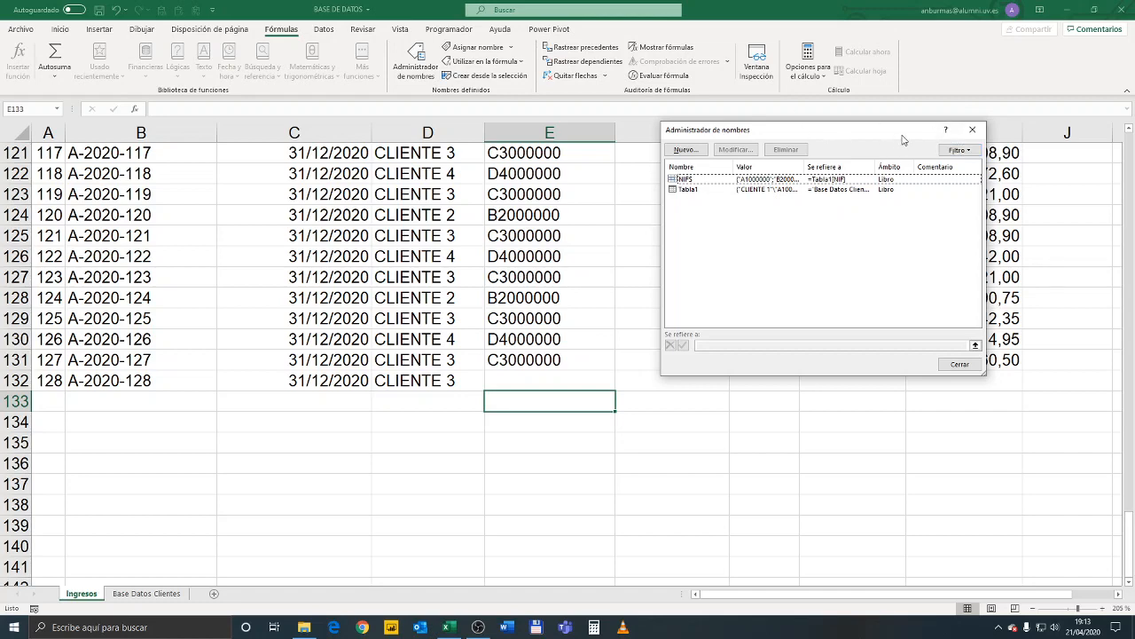
left_click(971, 131)
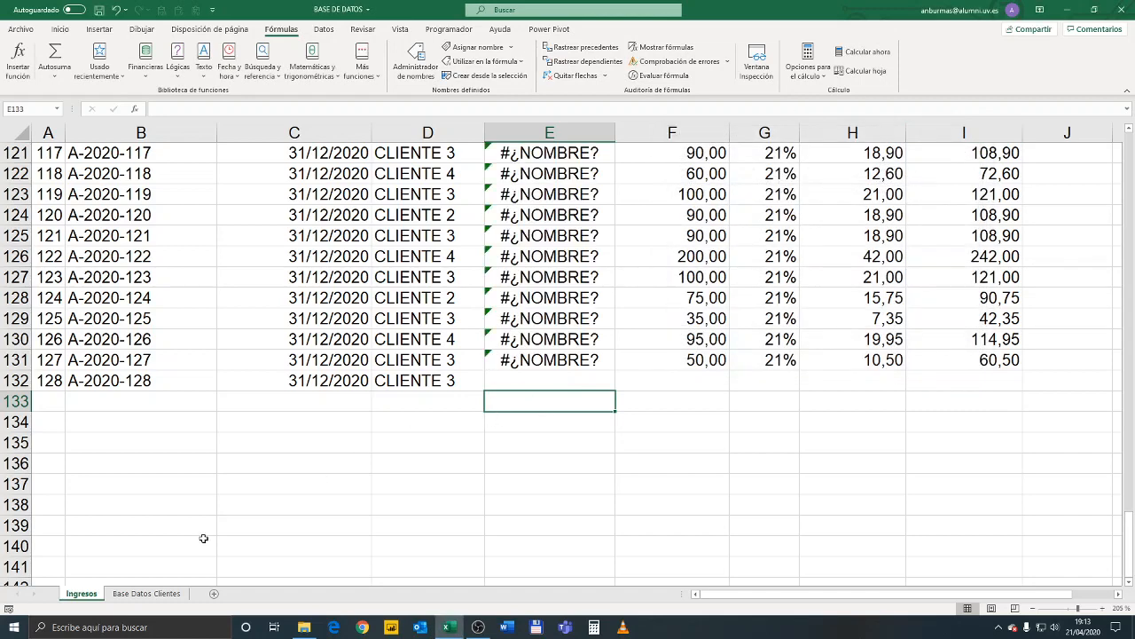
Define the name CLIENTES for the client cells E9:E14 on the Base Datos Clientes sheet
left_click(144, 593)
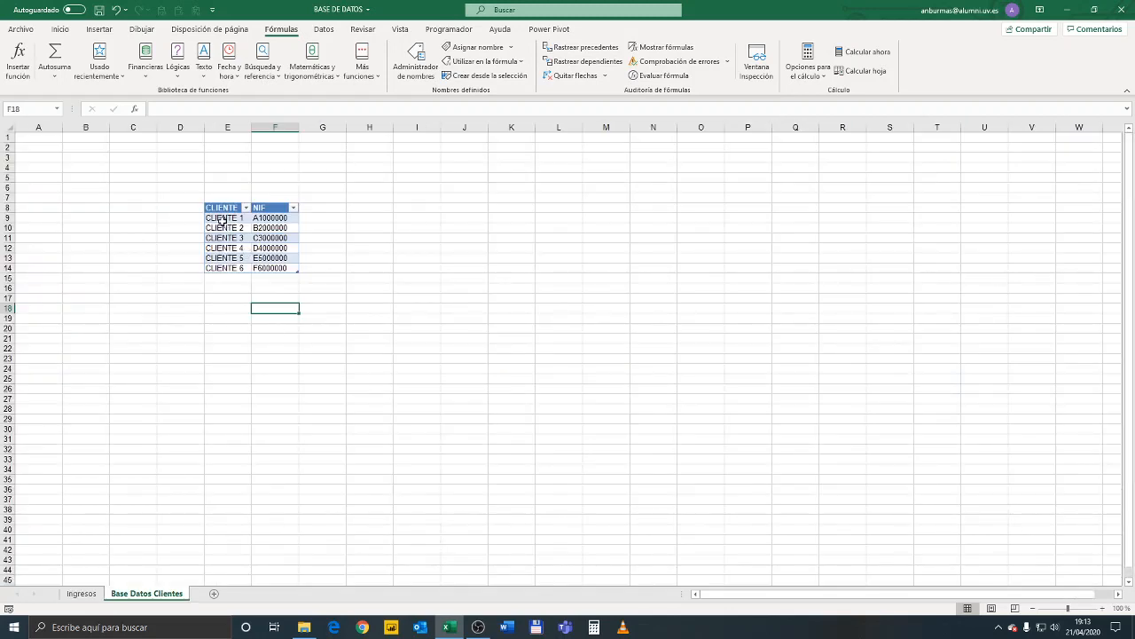
left_click_drag(221, 220, 237, 271)
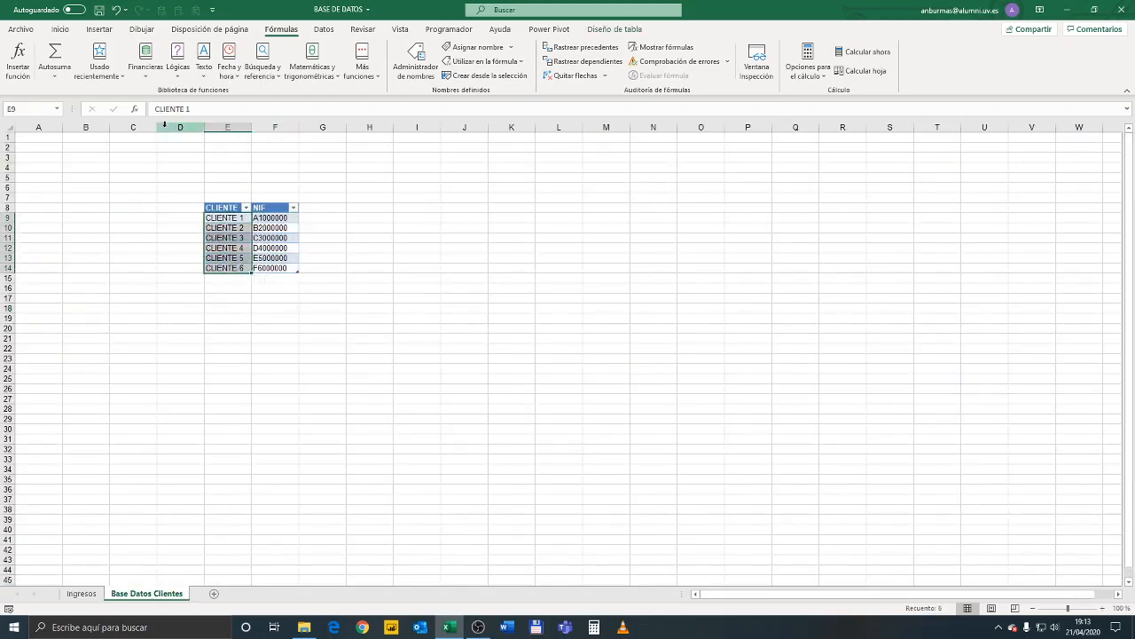
left_click(35, 109)
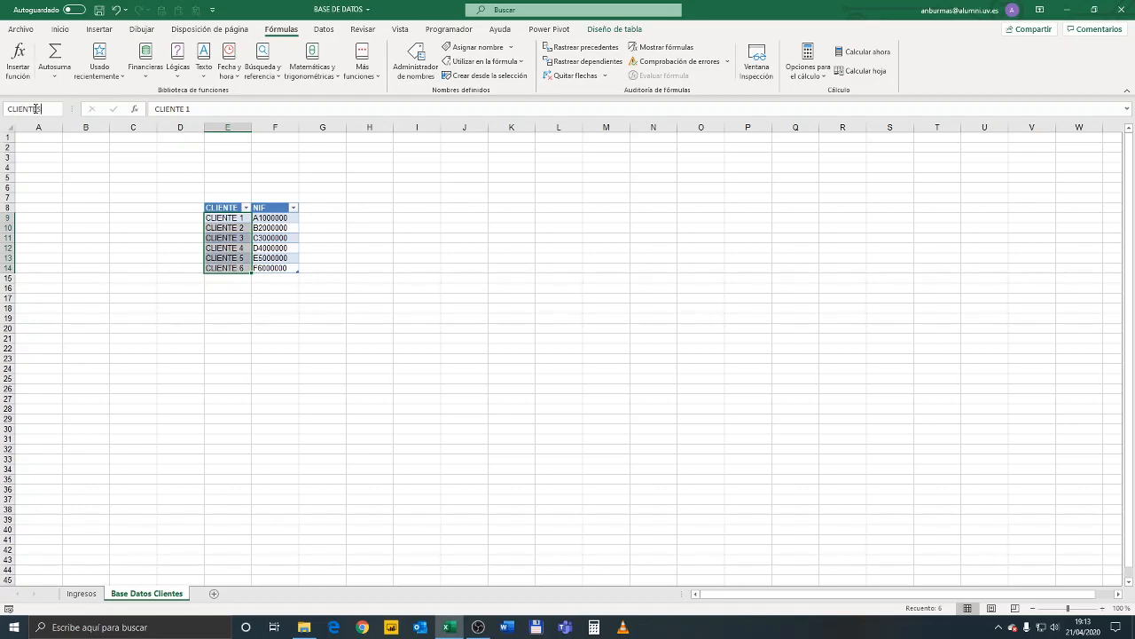
key("Return")
Inspect the BUSCARV formula in NIF cell E5 of the Ingresos sheet for the range name it uses
left_click(81, 593)
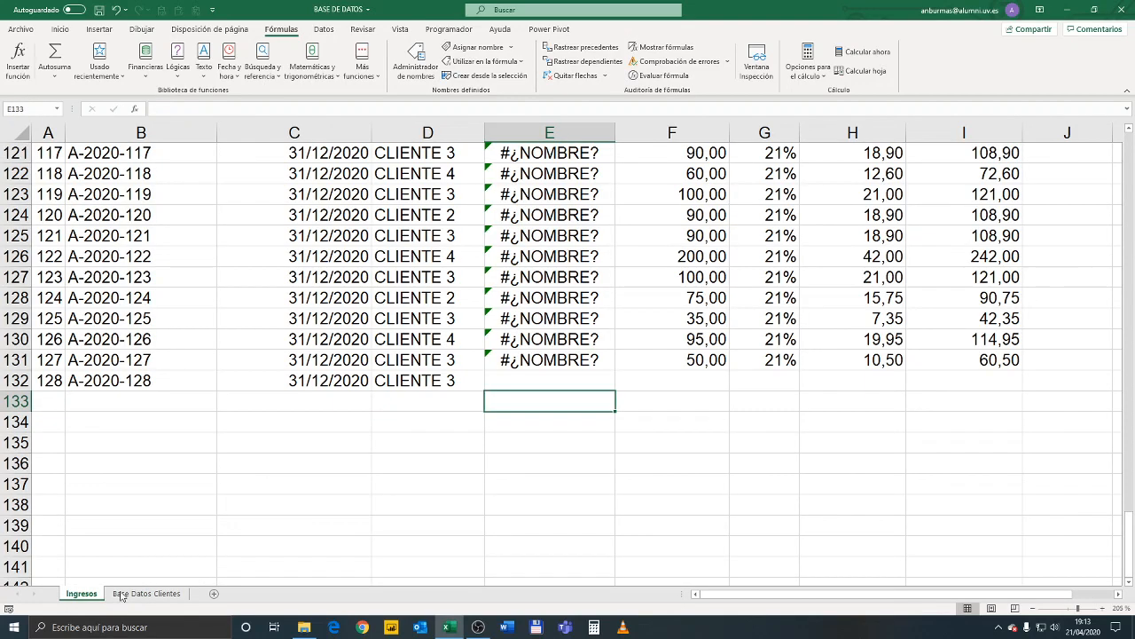
scroll(456, 359, "up", 20)
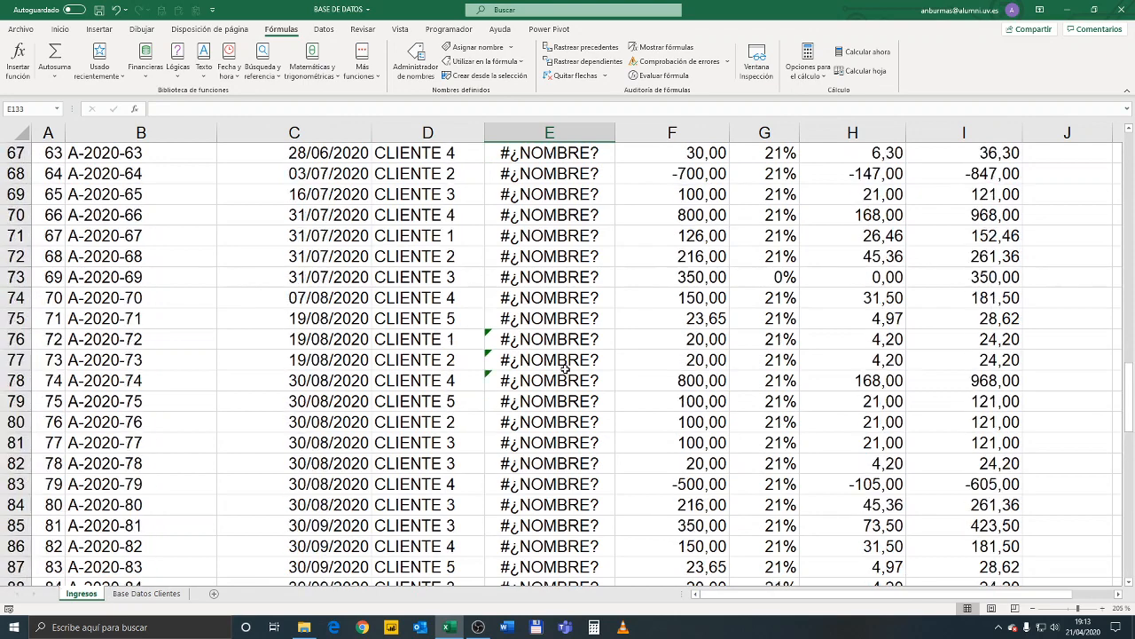
scroll(607, 363, "up", 14)
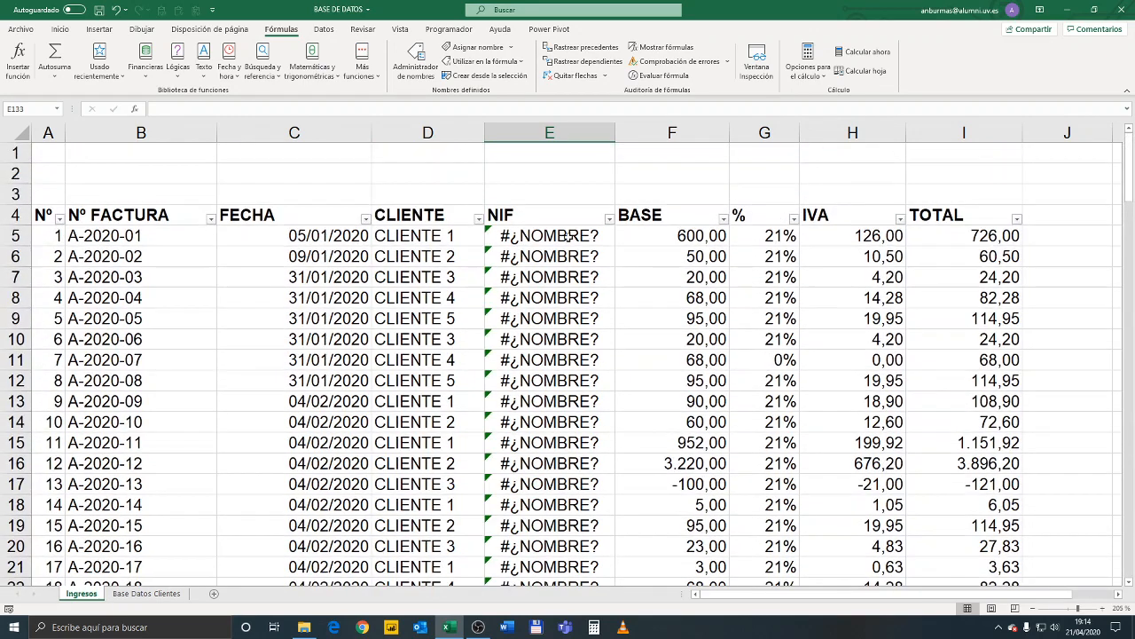
left_click(566, 235)
key("F2")
key("Escape")
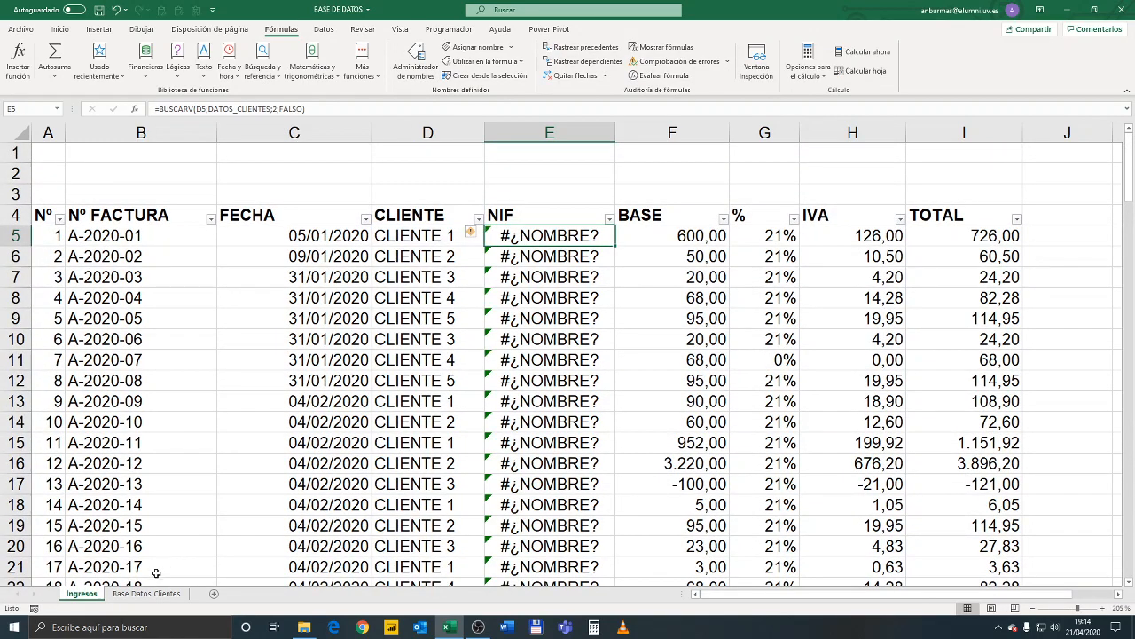
Try to name the client table data E9:F14 on the Base Datos Clientes sheet DATOS_CLIENTES
left_click(146, 593)
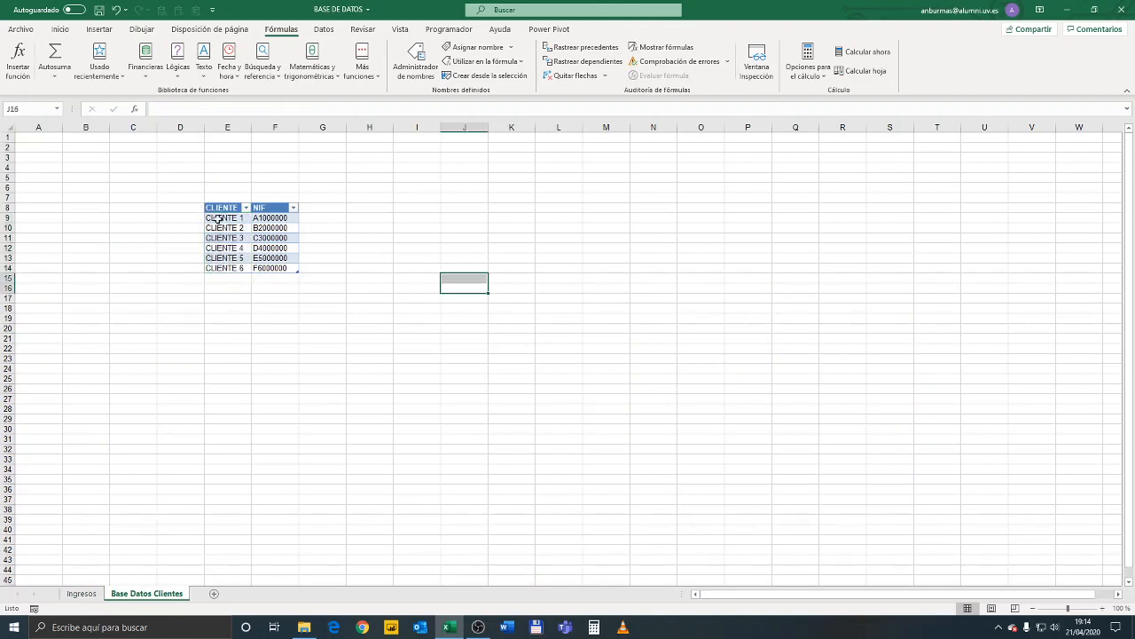
left_click_drag(219, 219, 284, 267)
left_click(198, 108)
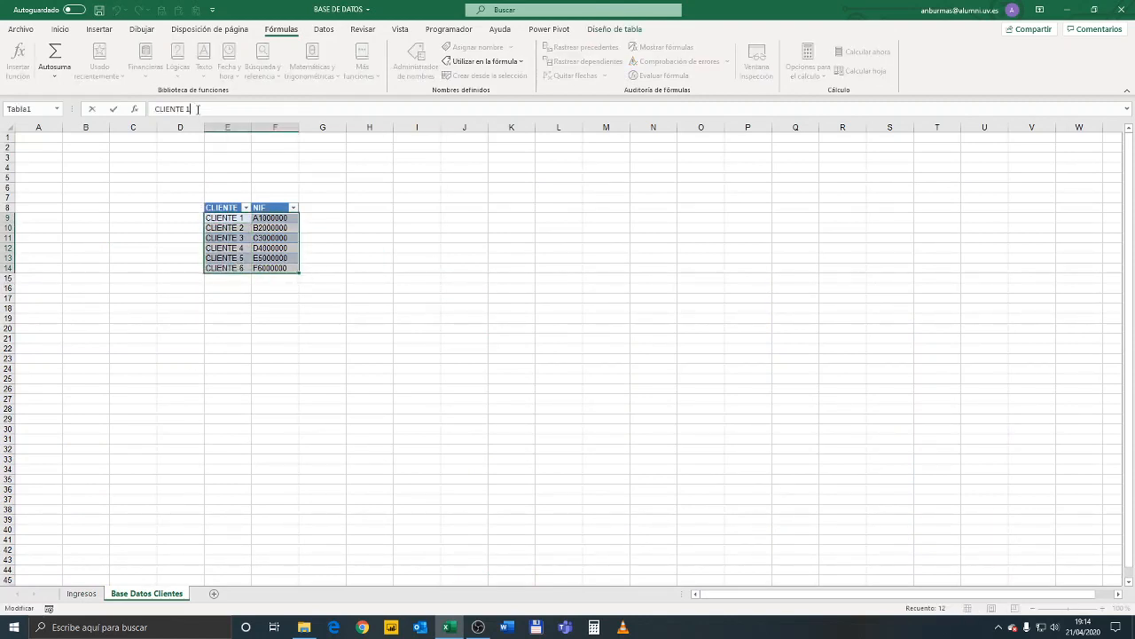
left_click_drag(198, 108, 155, 108)
type("DATOS_")
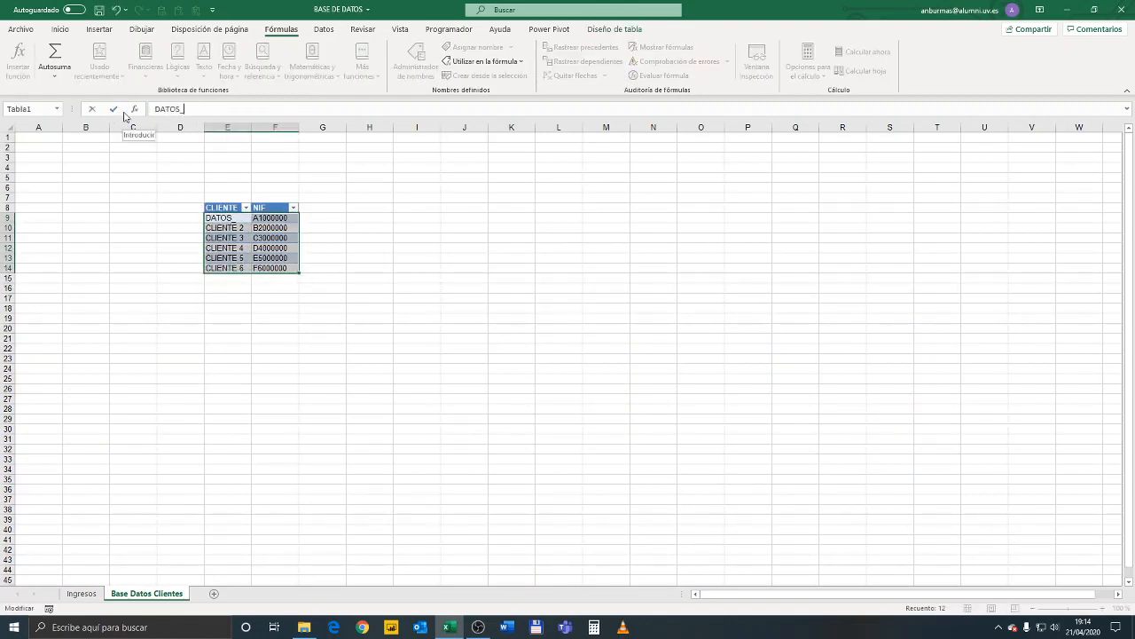
type("CLIENTES")
key("Return")
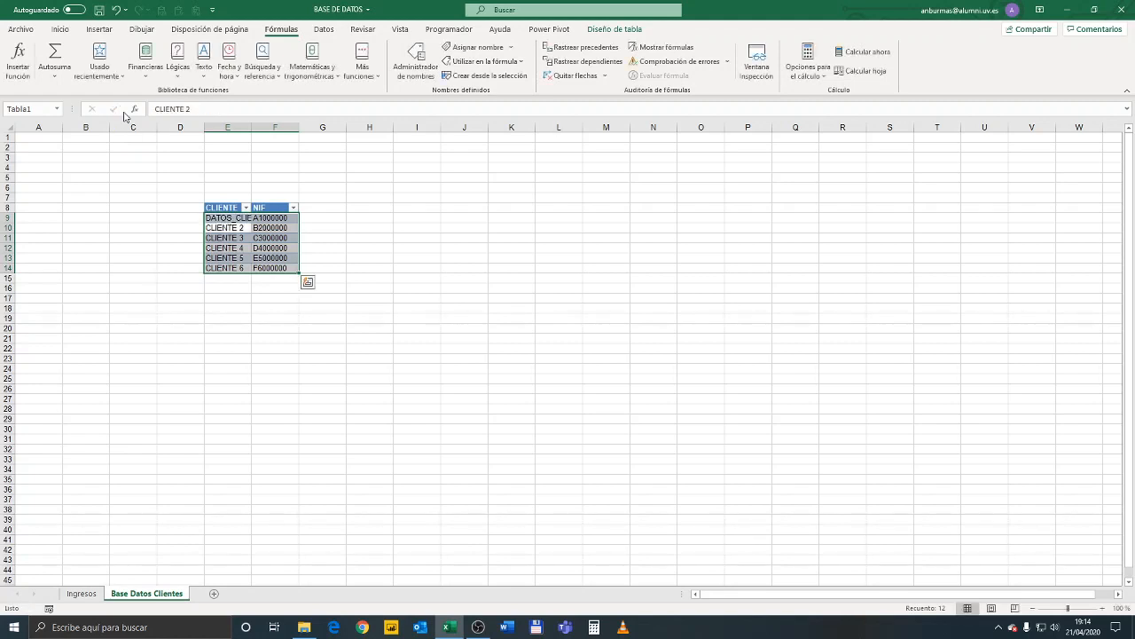
left_click(299, 215)
Refill the NIF lookup formula from E5 down the Ingresos column and check its table range argument
left_click(81, 594)
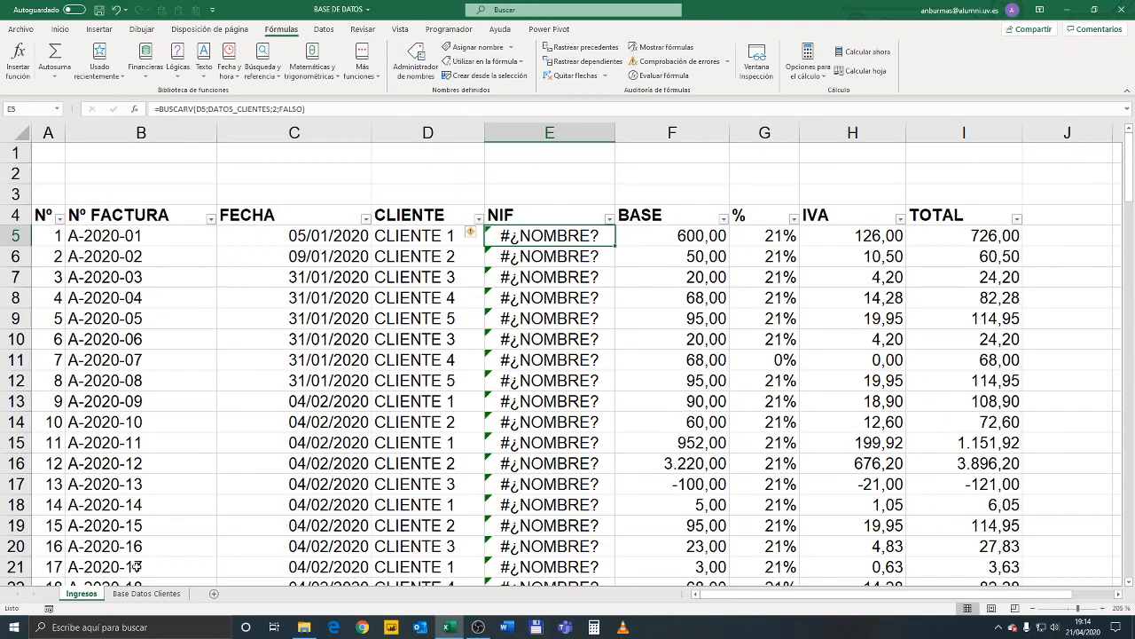
left_click(211, 109)
key("Escape")
left_click(402, 239)
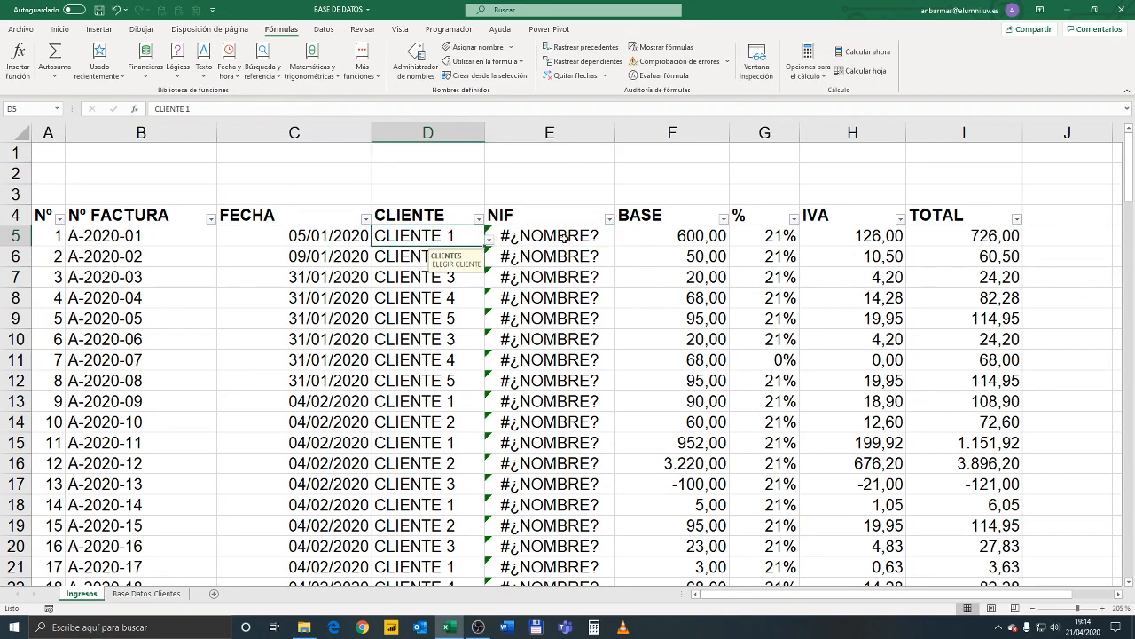
left_click(586, 238)
double_click(617, 245)
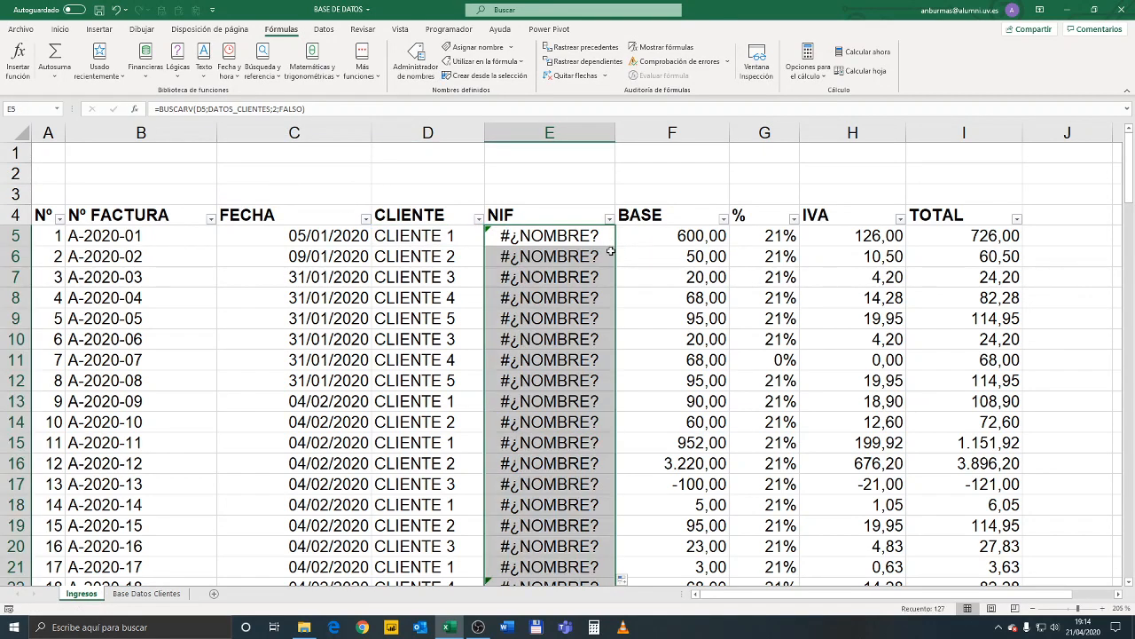
left_click(238, 109)
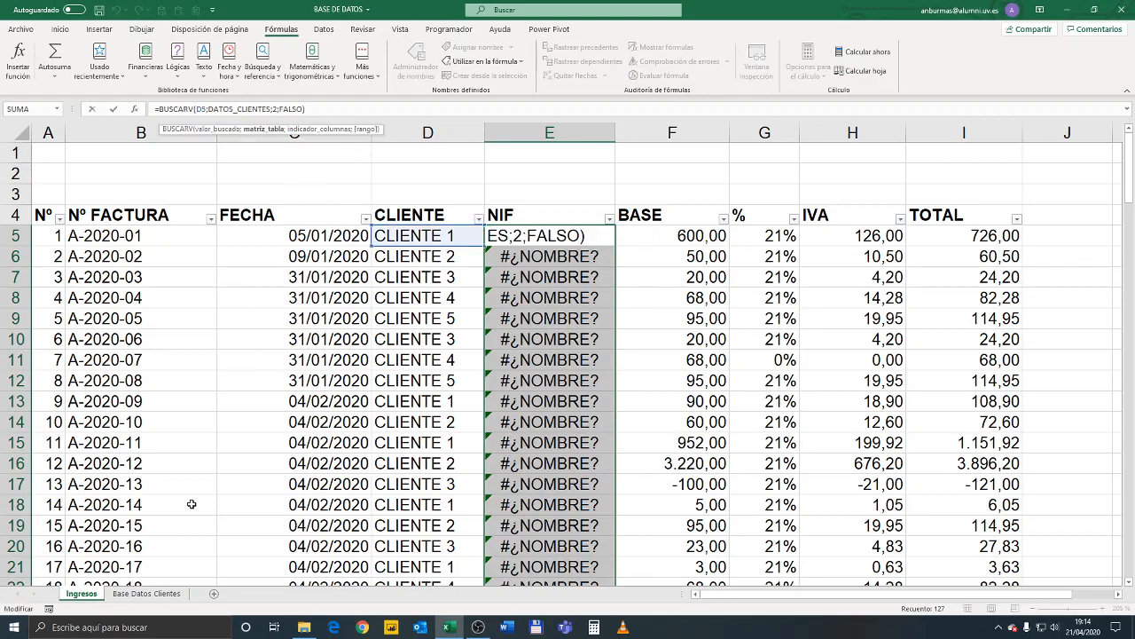
key("Escape")
Restore cell E9 of the client table on the Base Datos Clientes sheet to CLIENTE 1
left_click(146, 593)
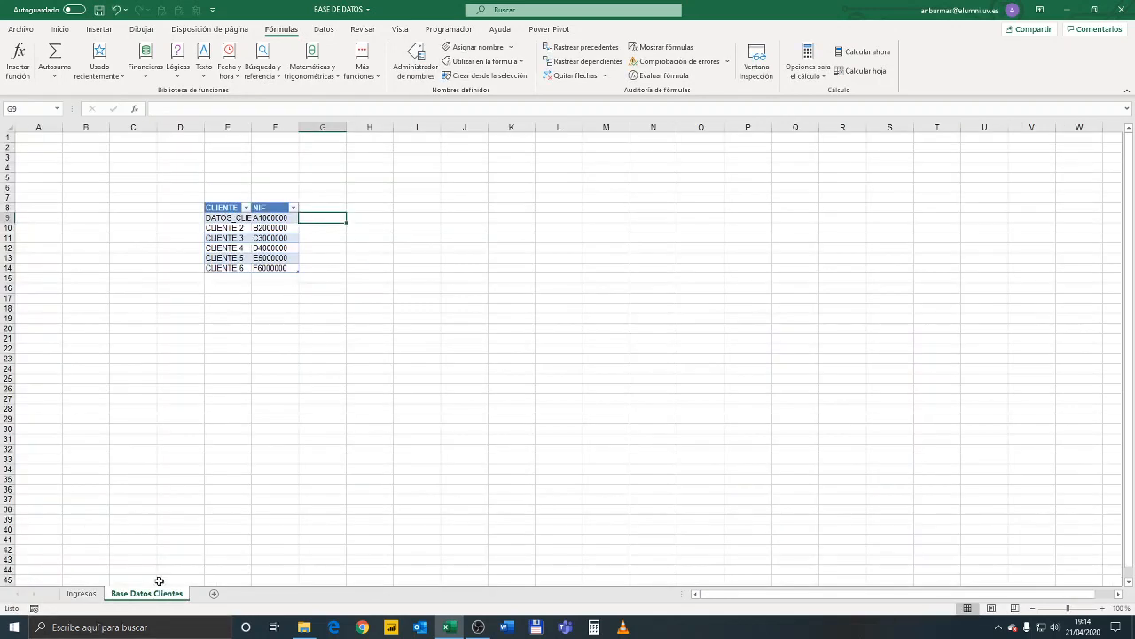
left_click(229, 218)
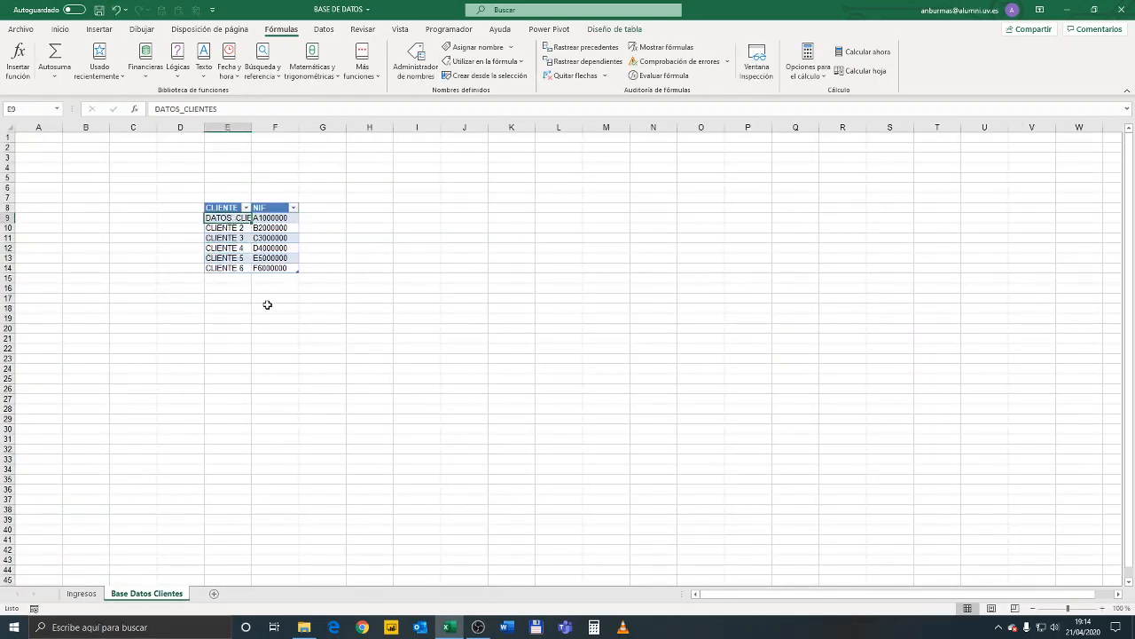
type("CLIENTE")
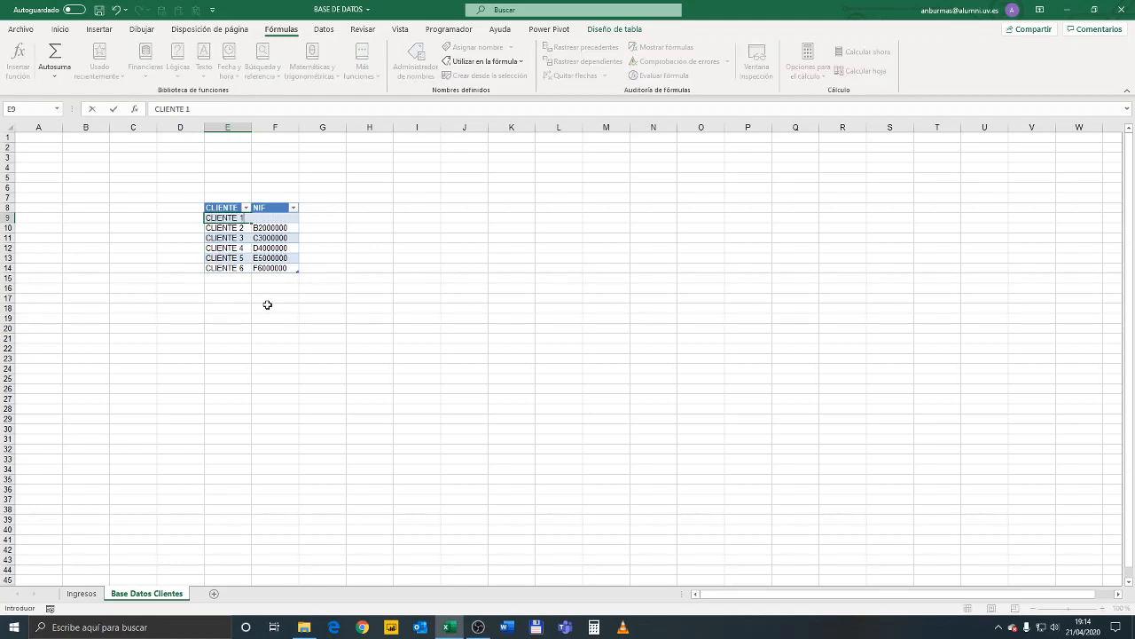
left_click(266, 318)
Define the name DATOS_CLIENTES for the client table data in E9:F14
left_click_drag(229, 217, 277, 269)
left_click(43, 106)
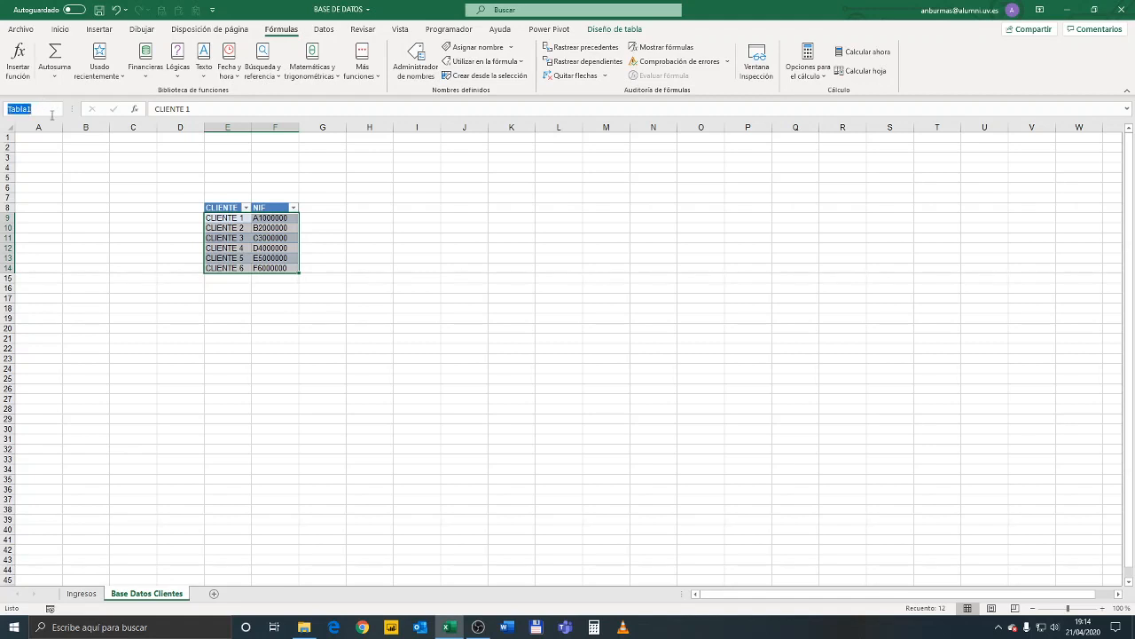
type("DA")
type("TOS_CLIENTES")
key("Return")
Review the NIF column on the Ingresos sheet and choose CLIENTE 6 as the client in D132
left_click(81, 594)
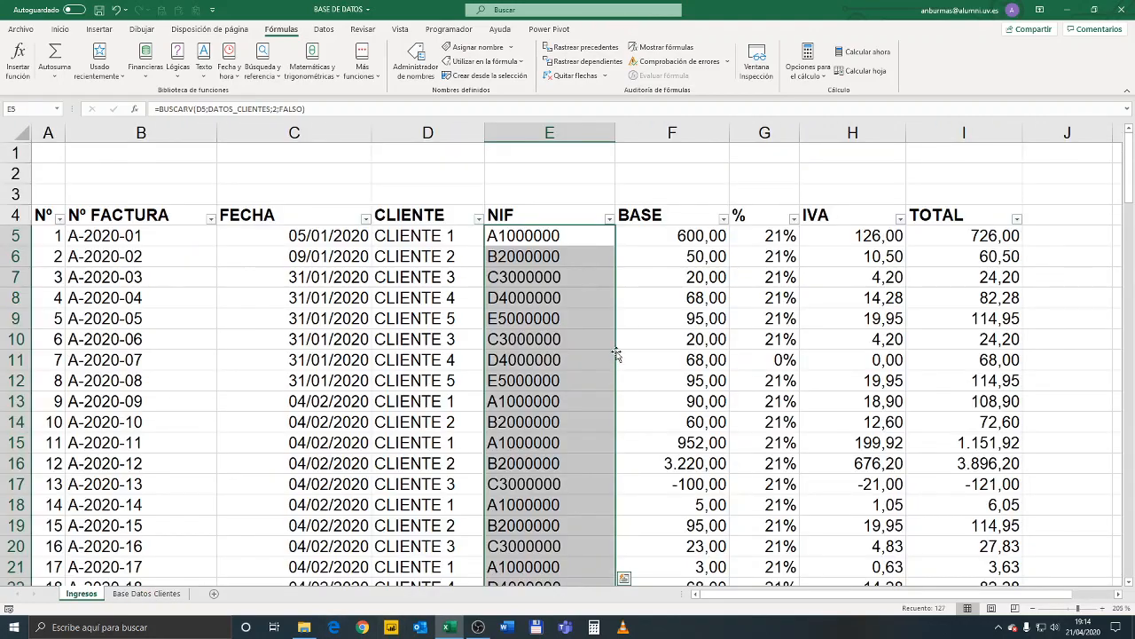
left_click(568, 379)
scroll(559, 386, "down", 20)
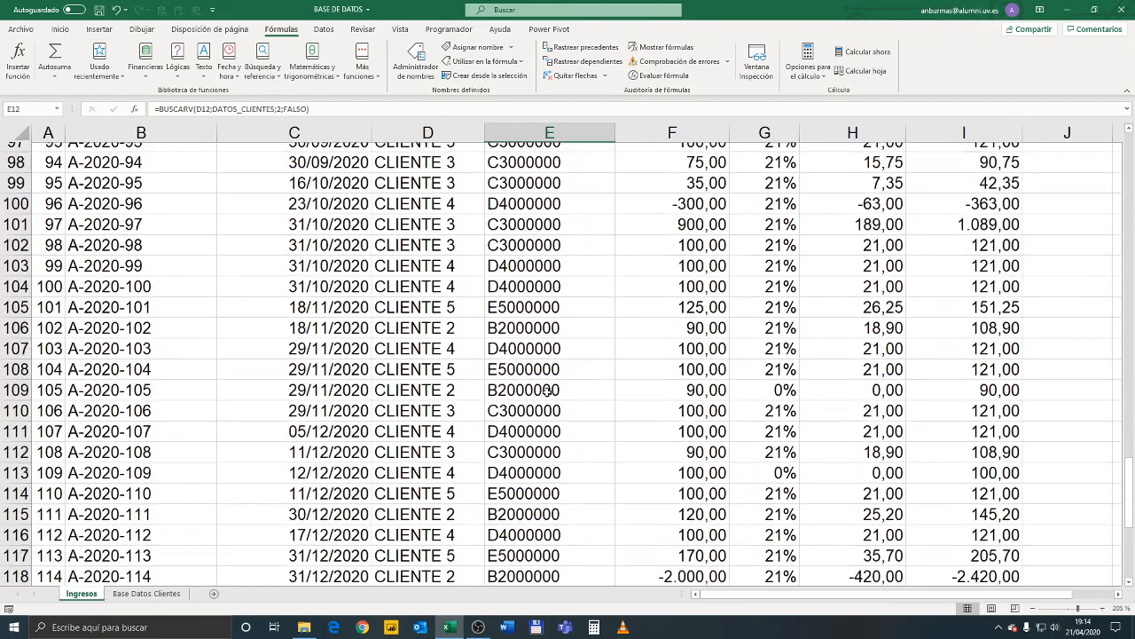
scroll(547, 391, "down", 14)
scroll(532, 435, "up", 7)
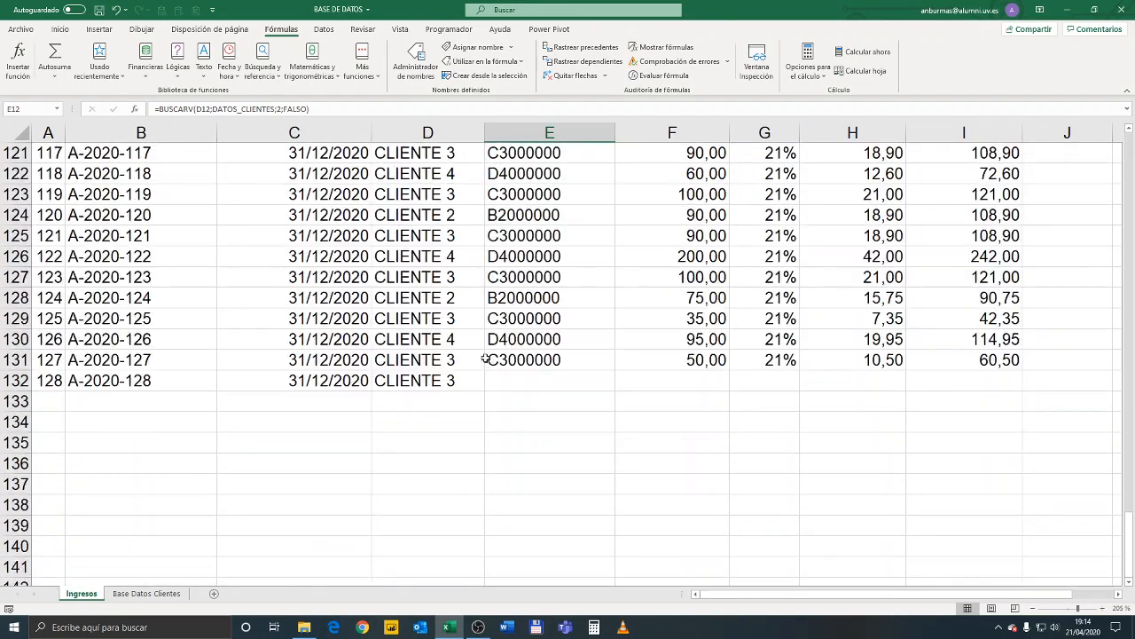
left_click(444, 387)
left_click(489, 385)
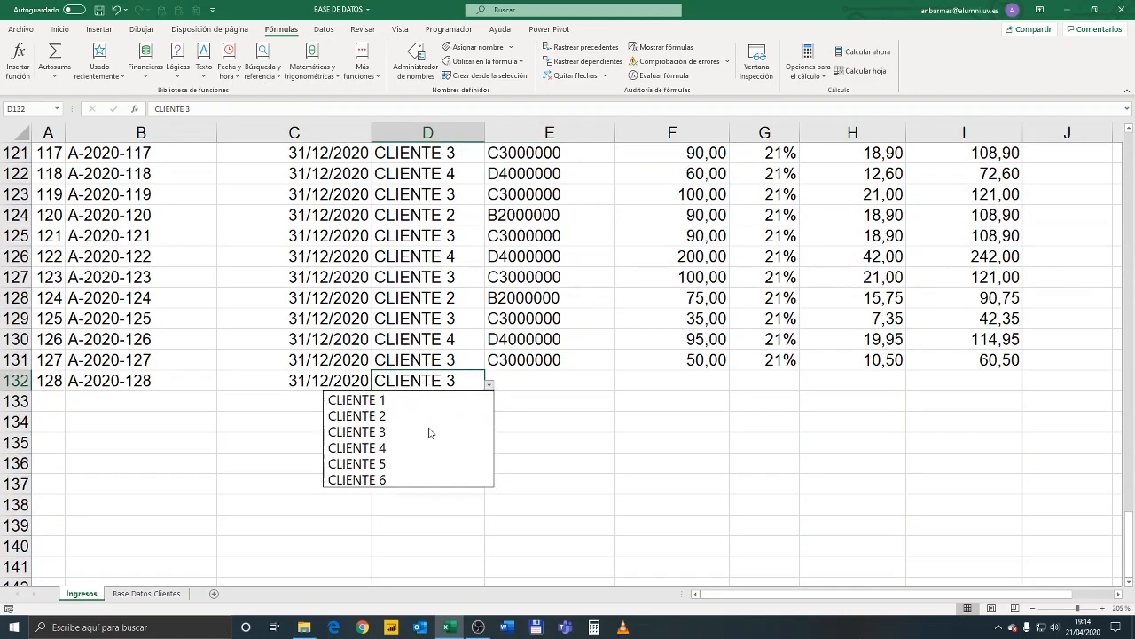
left_click(420, 480)
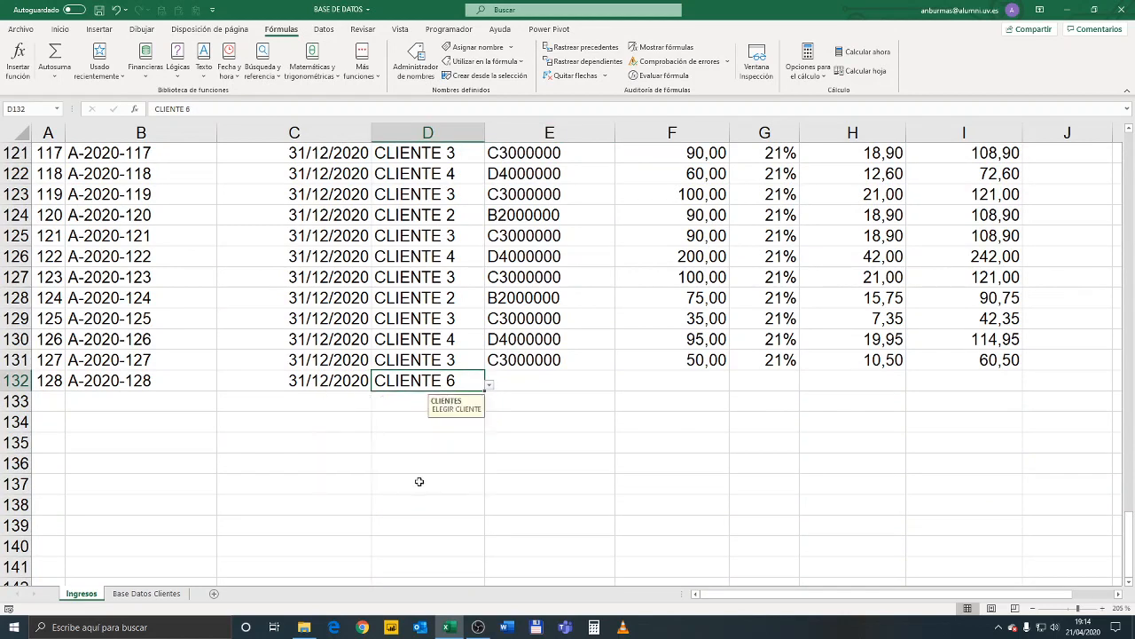
Copy the NIF, base, percentage, IVA and total cells E131:I131 into row 132
left_click(577, 358)
left_click_drag(578, 358, 943, 358)
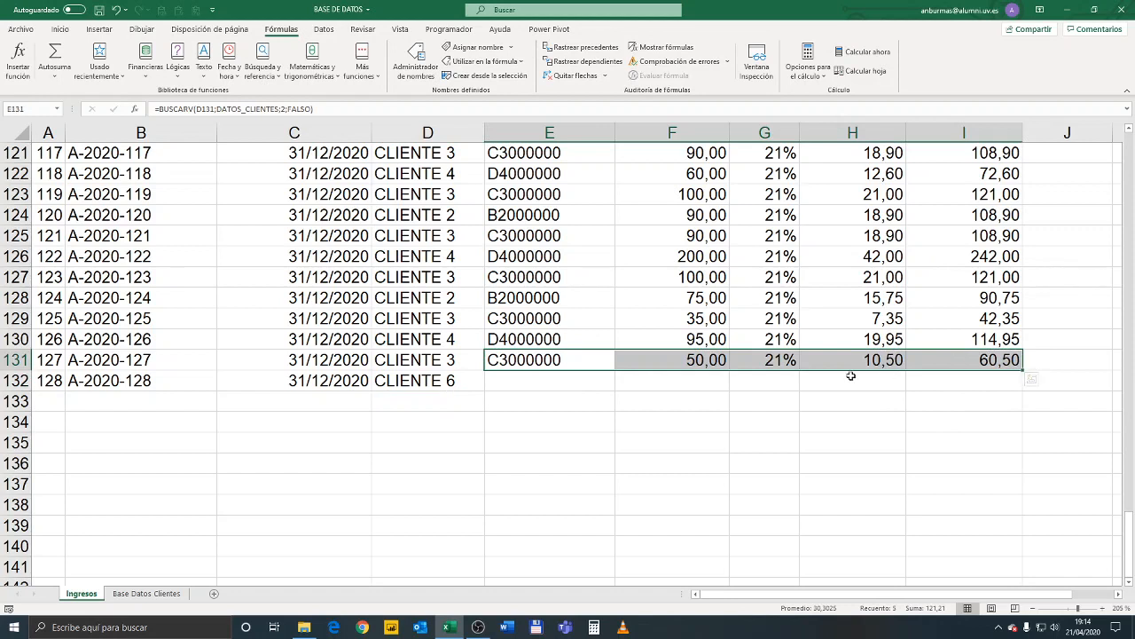
key("ctrl+c")
left_click(525, 385)
key("ctrl+v")
key("Escape")
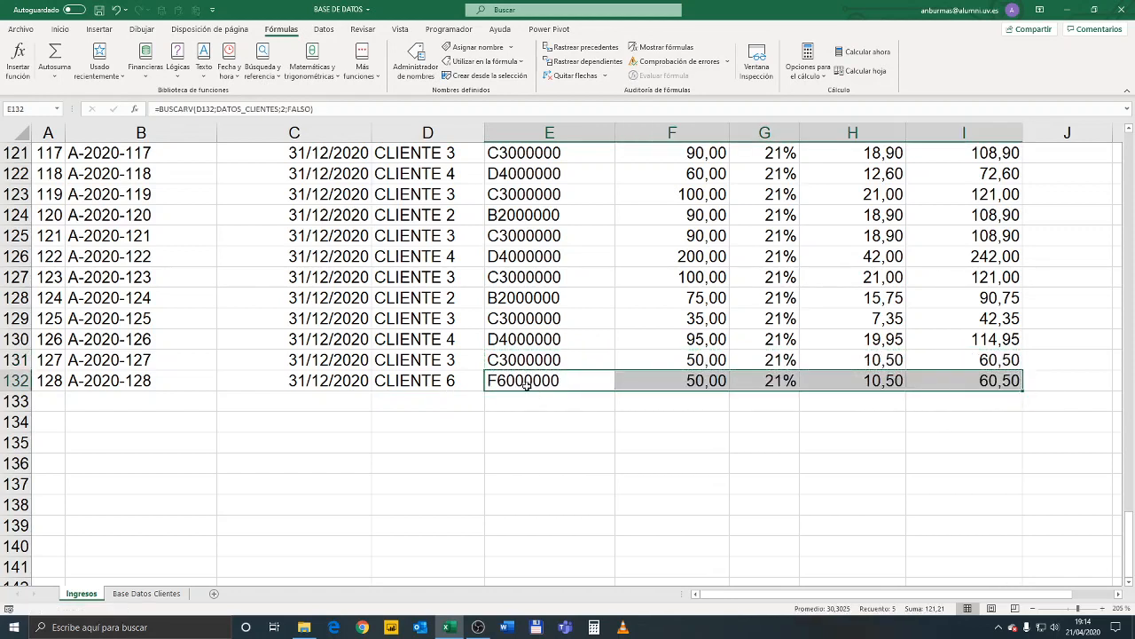
left_click(547, 385)
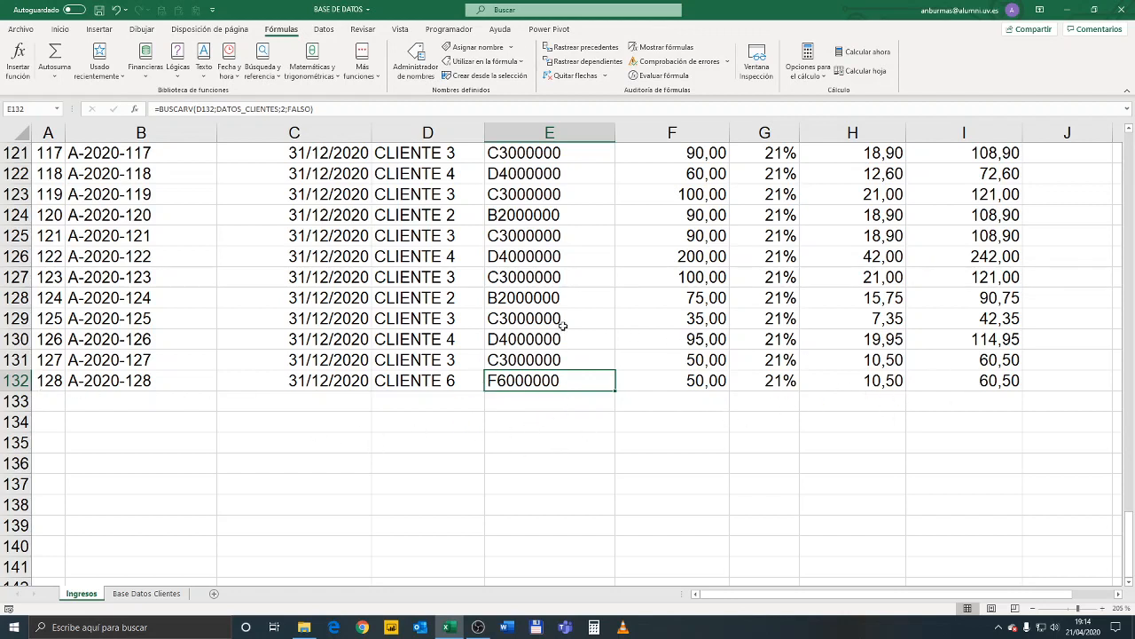
Convert the whole Ingresos invoice range, including its header row, into a table
left_click(522, 321)
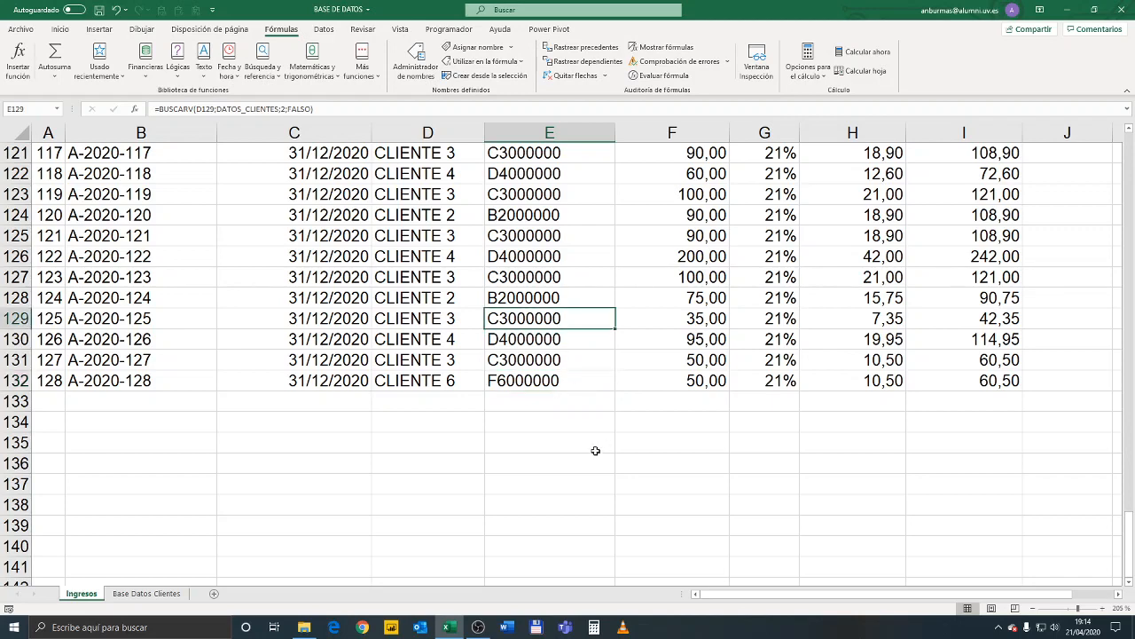
key("ctrl+a")
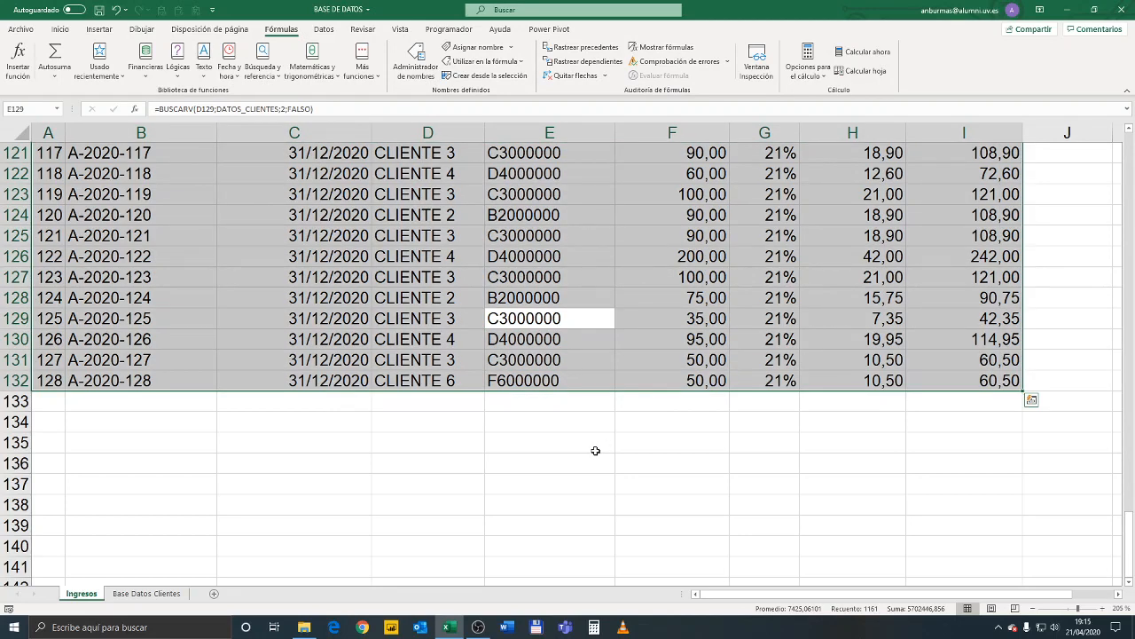
key("ctrl+t")
key("Return")
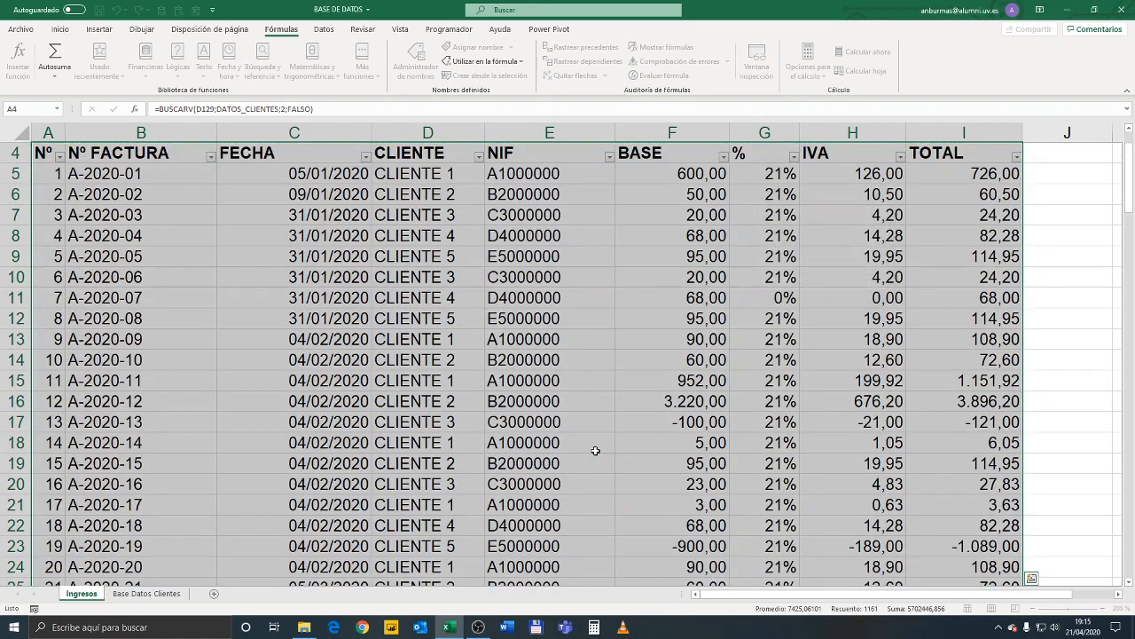
scroll(543, 461, "down", 20)
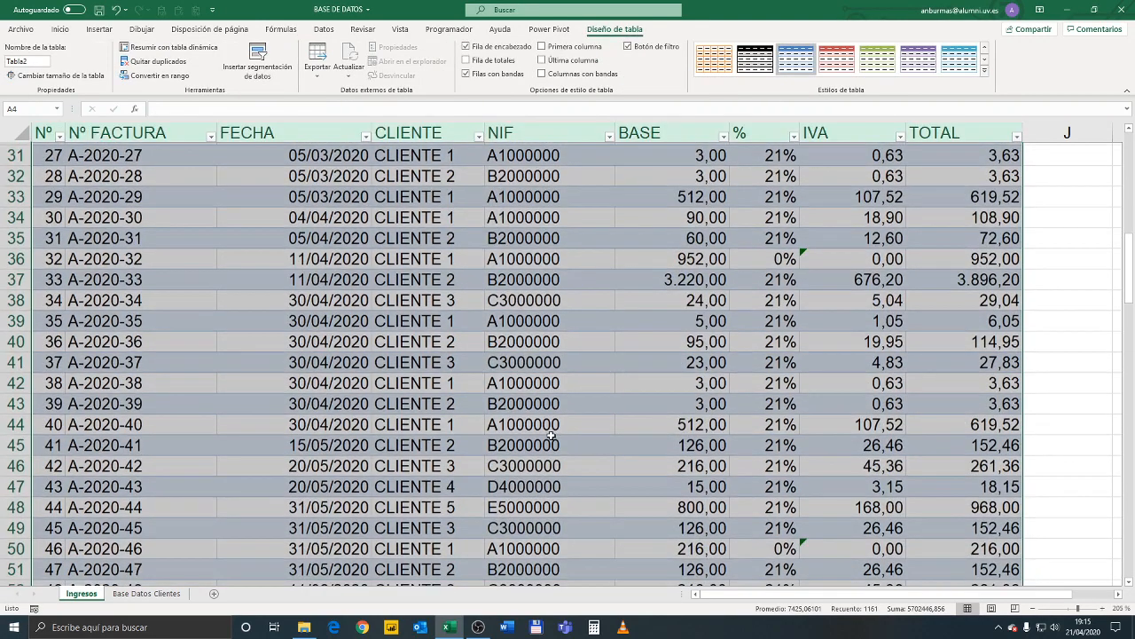
scroll(543, 462, "down", 17)
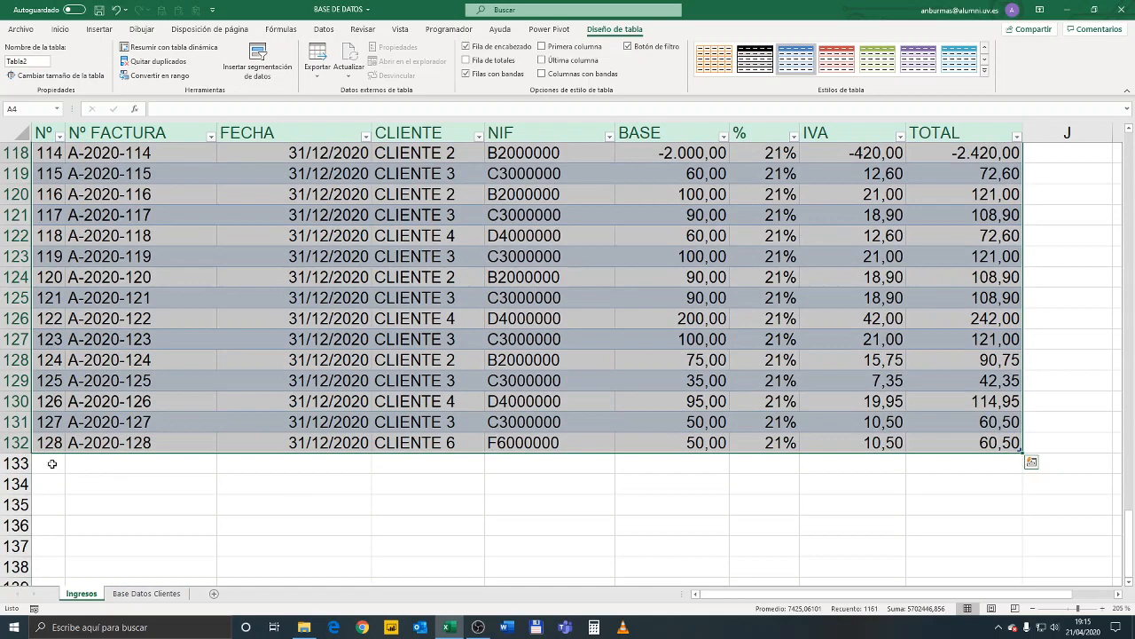
Extend the invoice table with row 133 by filling down the number, invoice number and date from row 132
left_click(52, 464)
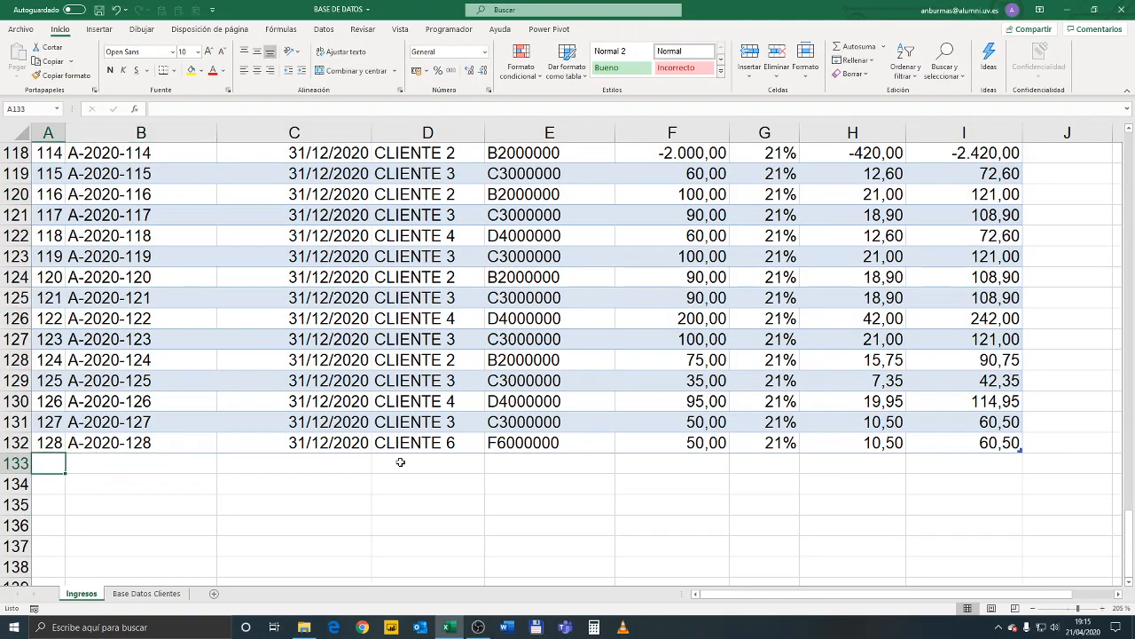
left_click(64, 449)
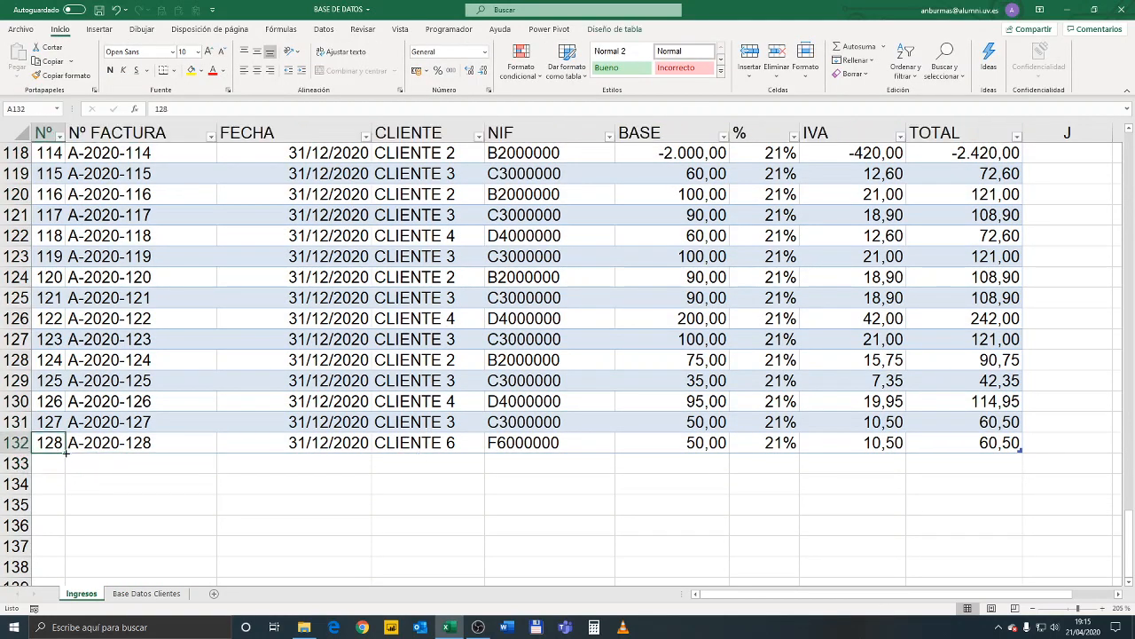
left_click_drag(65, 452, 66, 470)
left_click(171, 446)
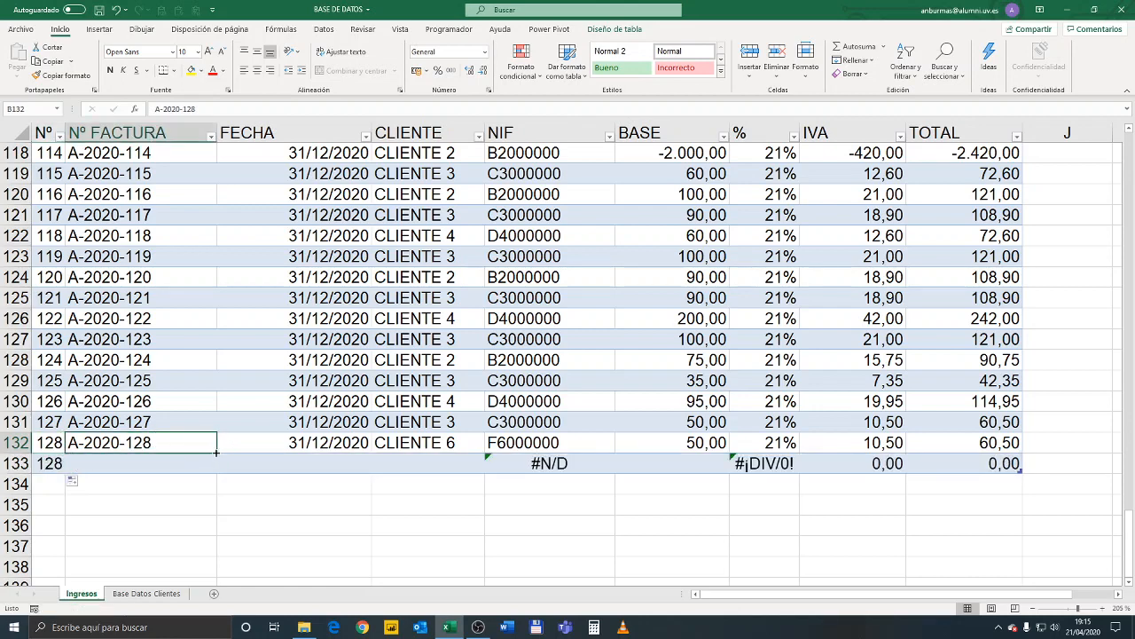
left_click_drag(215, 453, 219, 474)
left_click(342, 450)
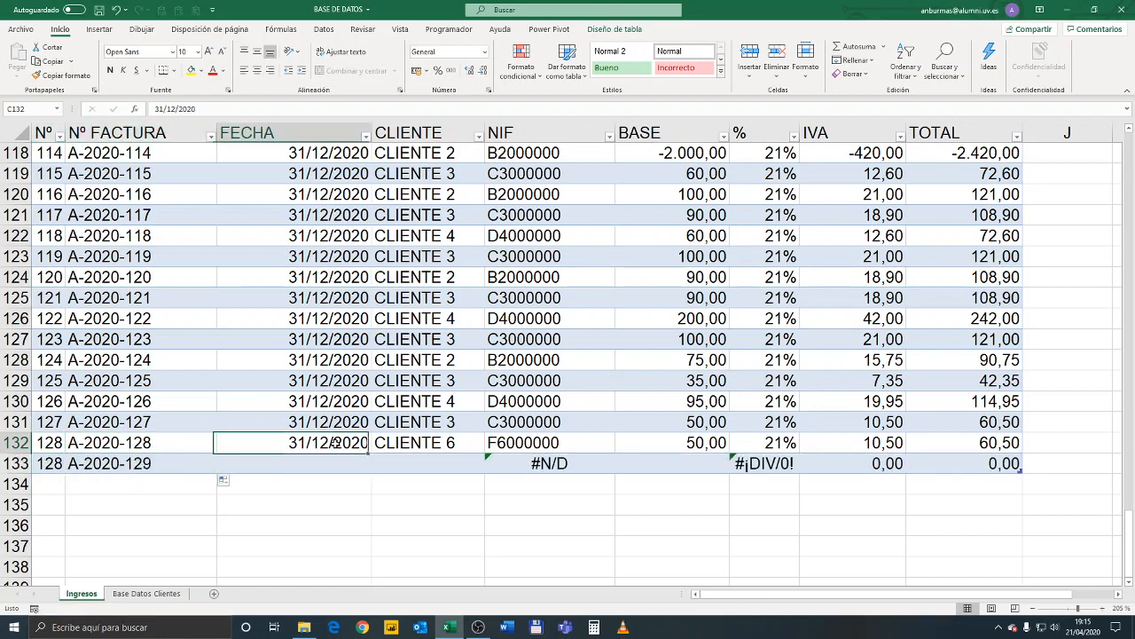
left_click_drag(373, 452, 375, 472)
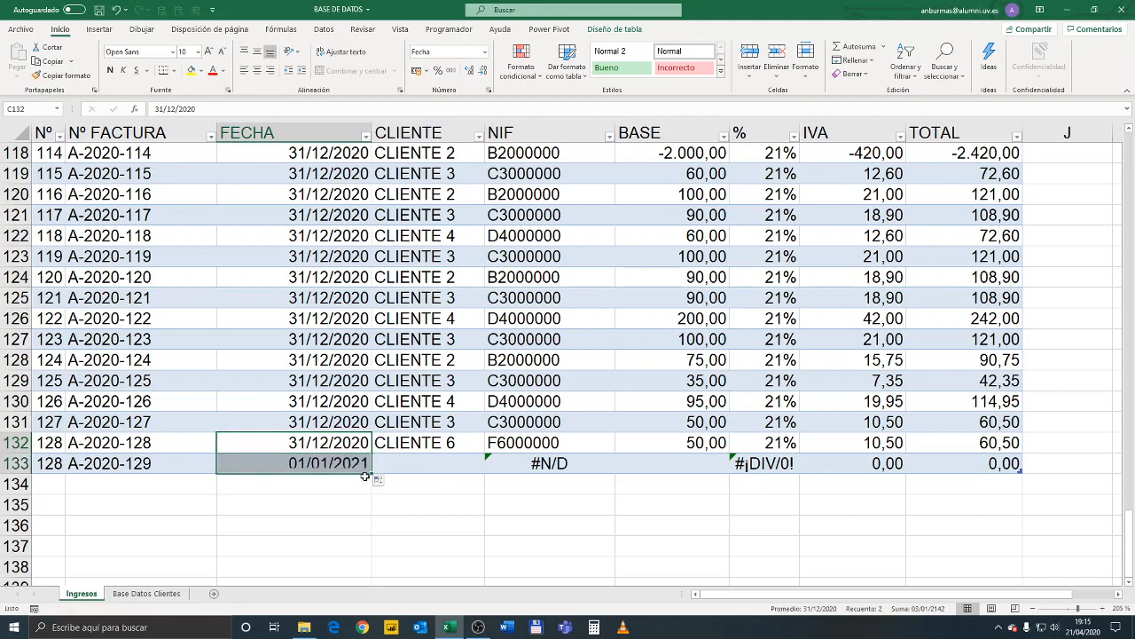
Choose CLIENTE 5 as the client of the new invoice in D133
left_click(440, 465)
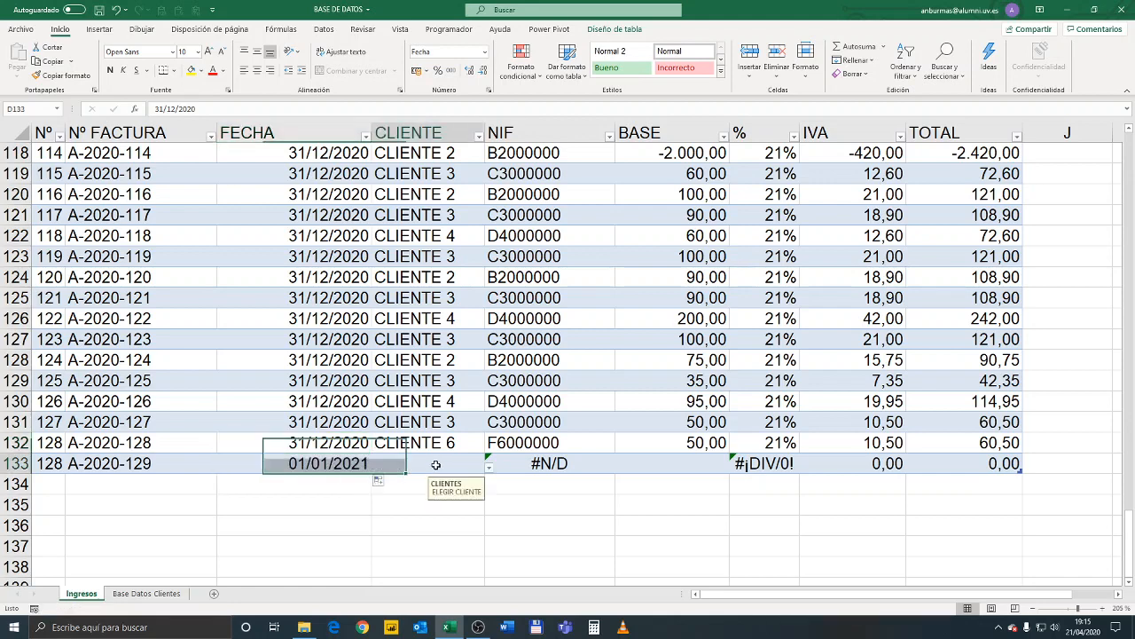
left_click(487, 469)
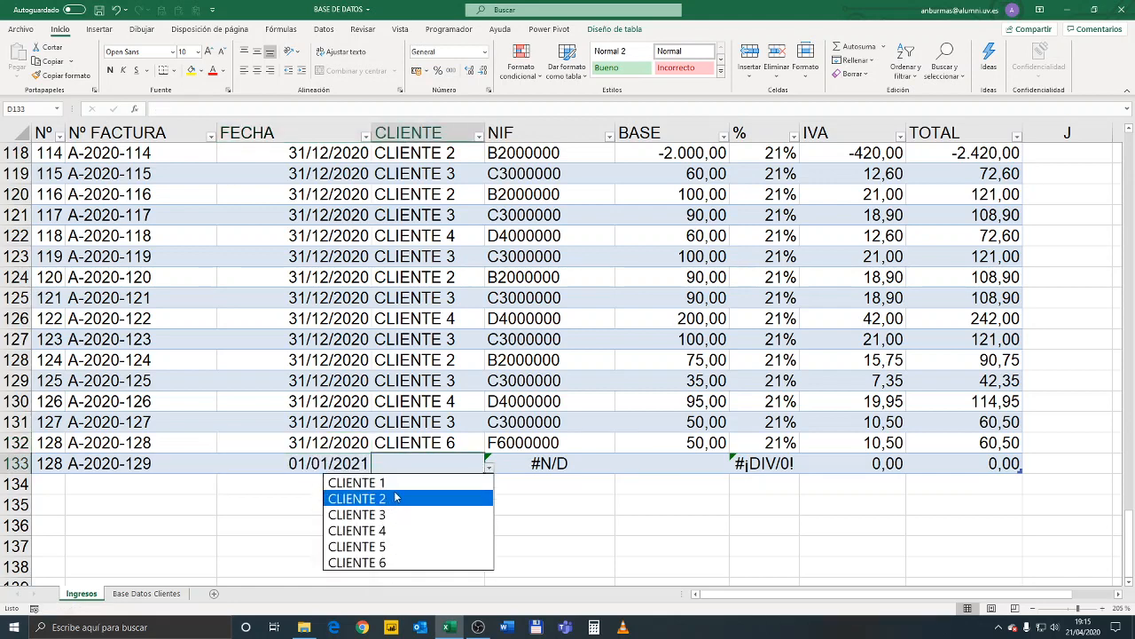
left_click(395, 545)
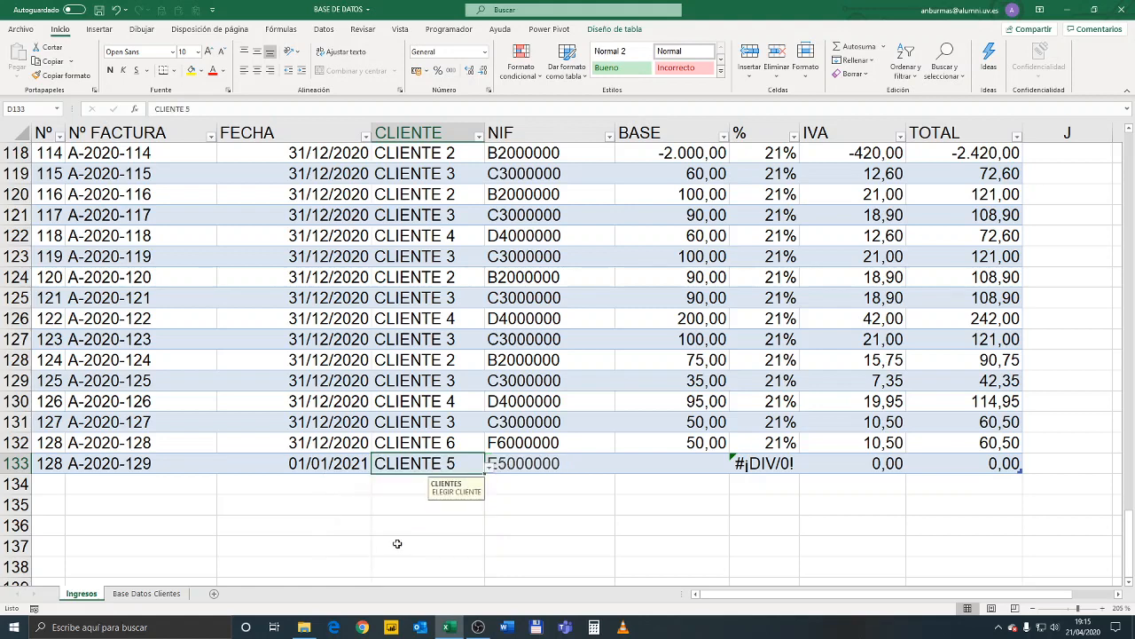
Enter 600 as the base in F133 and check the percentage, IVA and total cells of that row
left_click(576, 464)
left_click(717, 462)
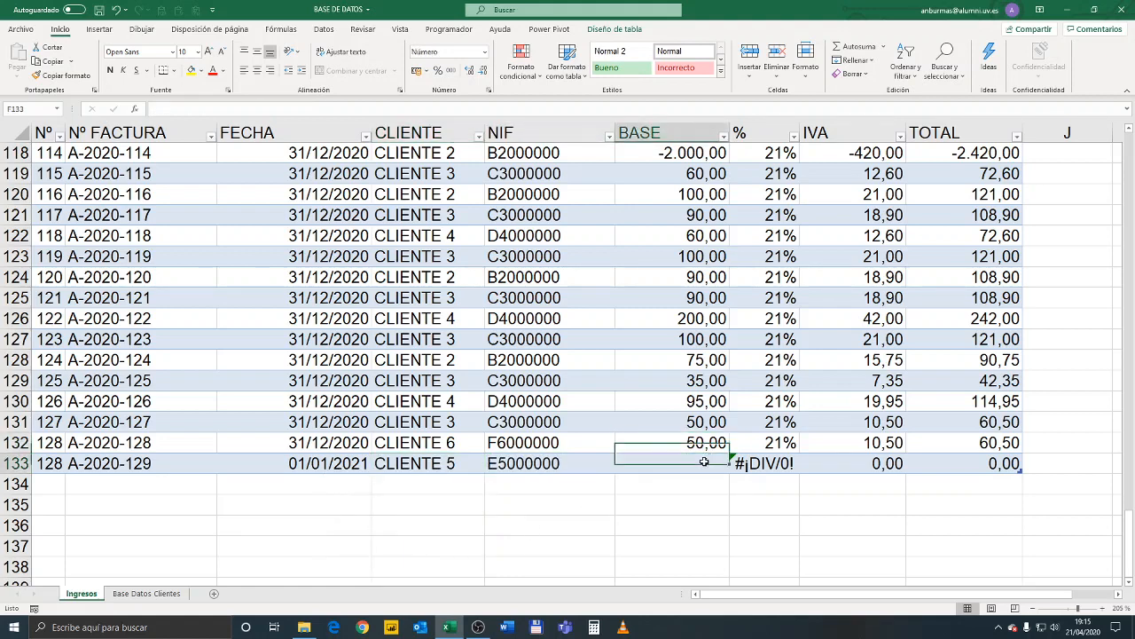
type("600")
key("Tab")
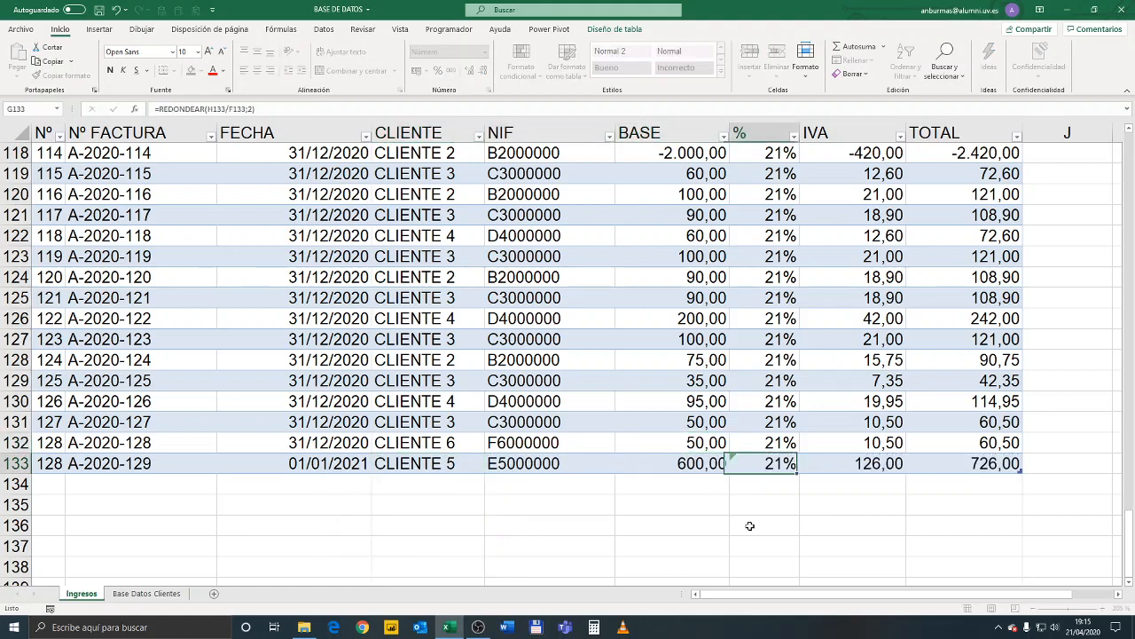
key("Tab")
key("Tab")
key("Left")
key("Left")
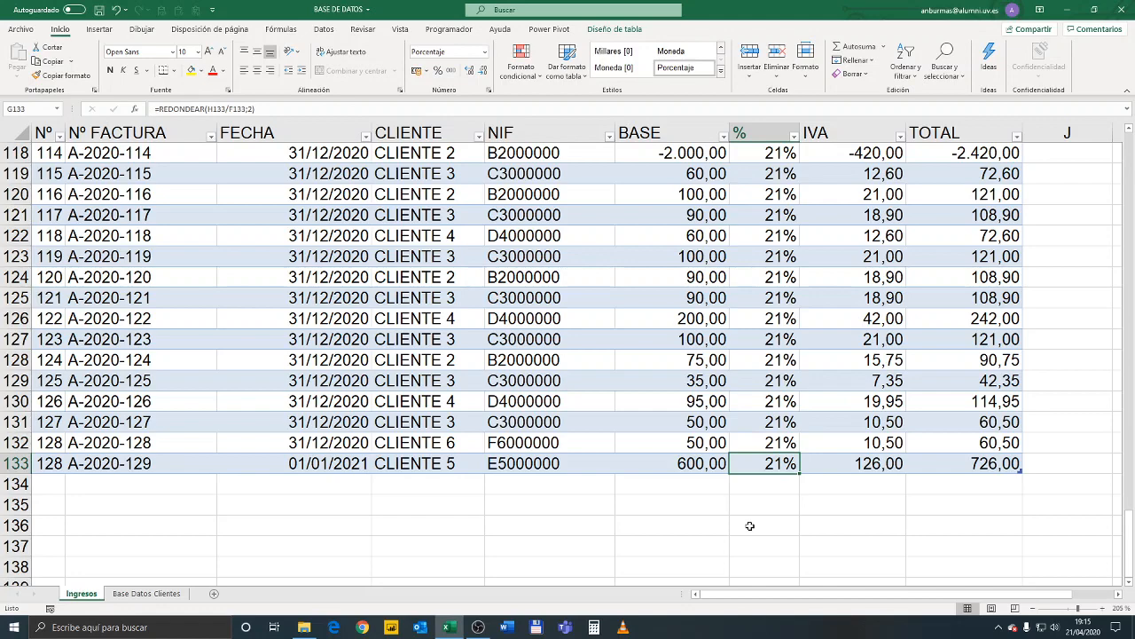
Examine the formulas behind the percentage, IVA and total in row 5, and the base and IVA entries in row 11
key("ctrl+Home")
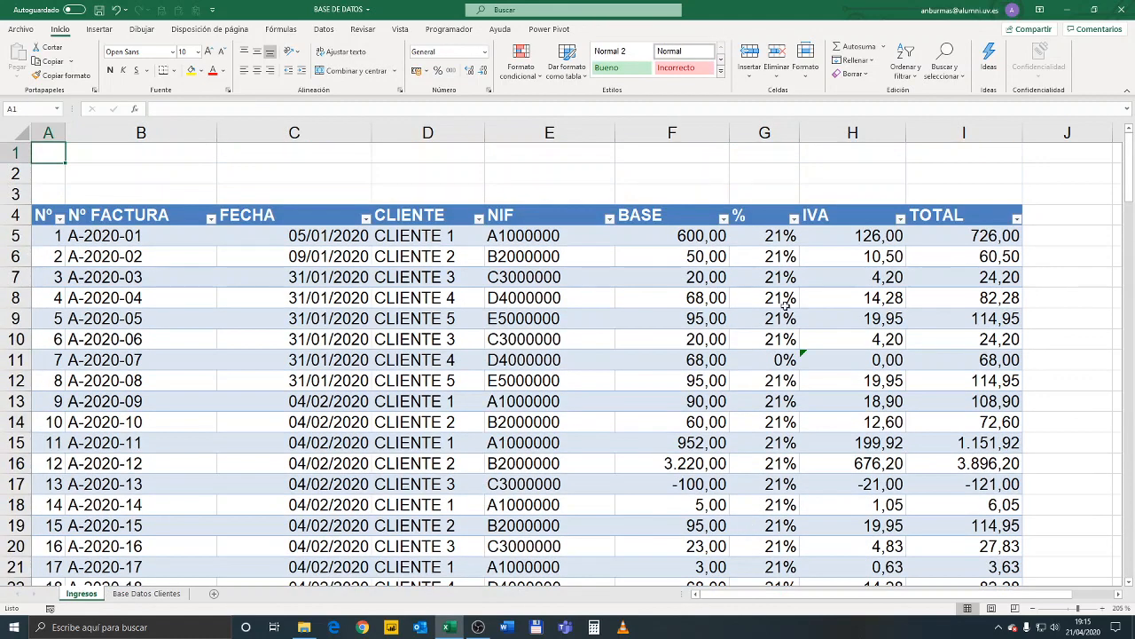
left_click(850, 274)
left_click(773, 237)
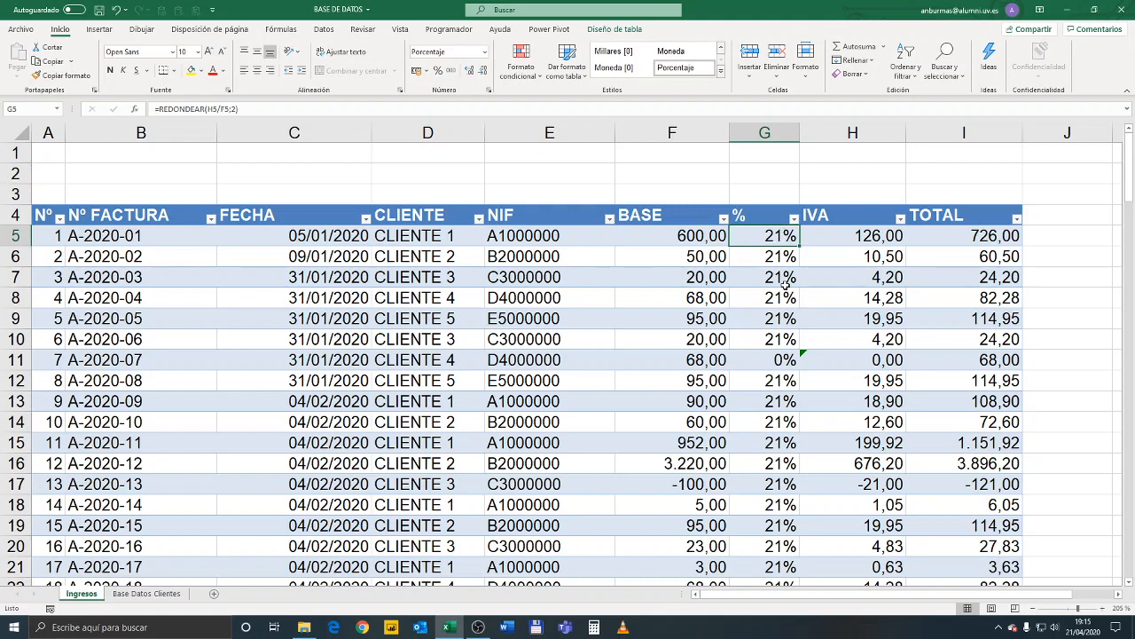
left_click(210, 108)
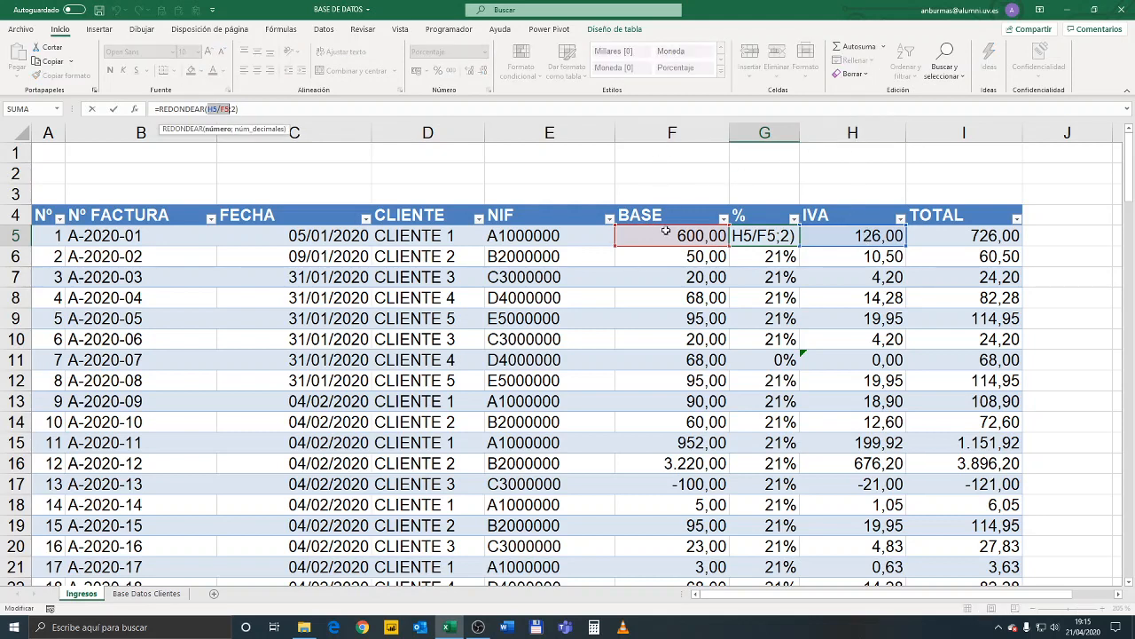
left_click(232, 111)
key("ctrl+Return")
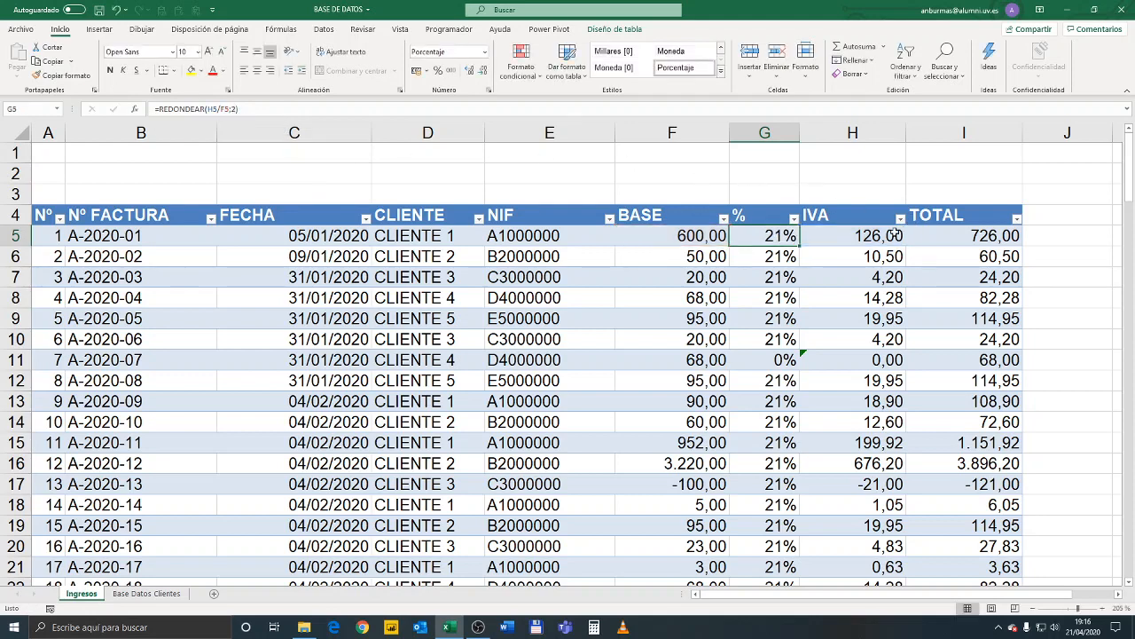
left_click(866, 235)
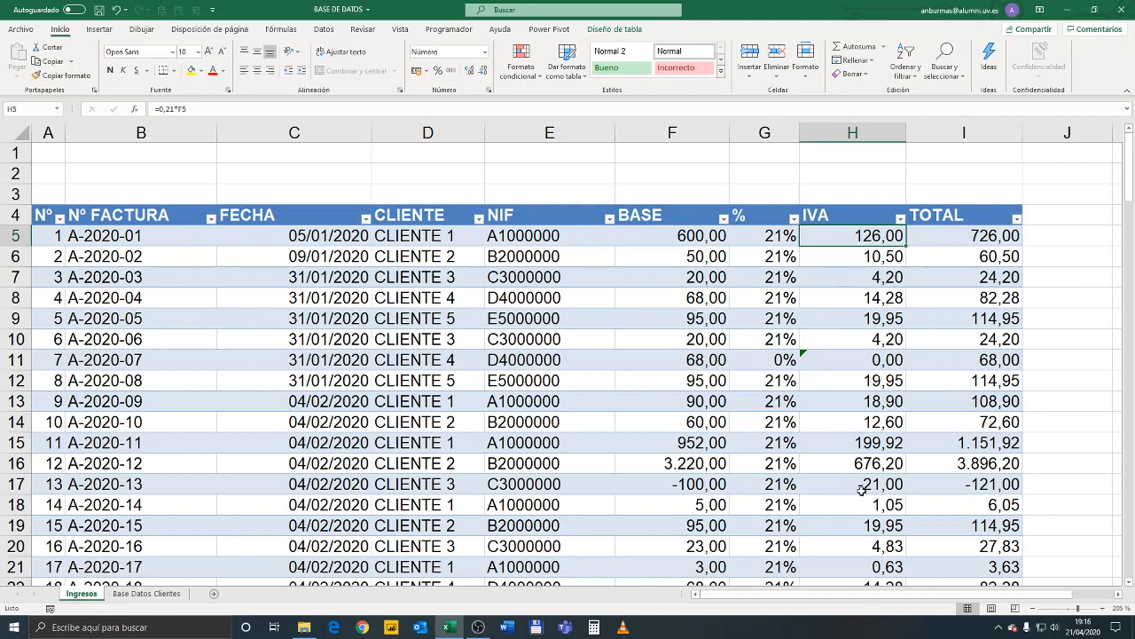
left_click(871, 365)
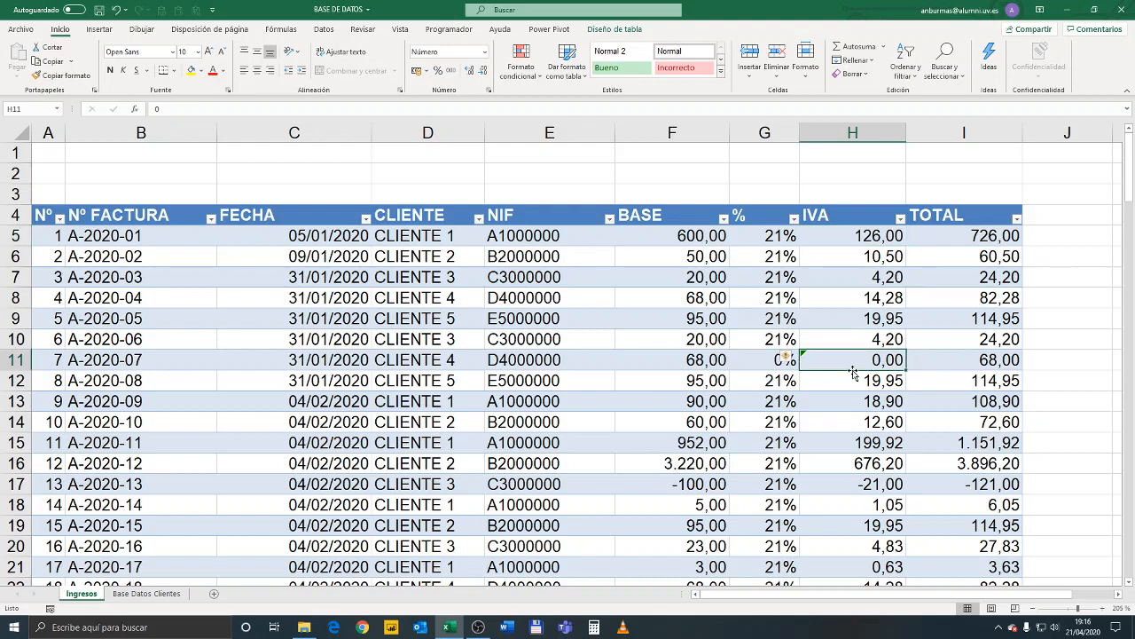
left_click(982, 236)
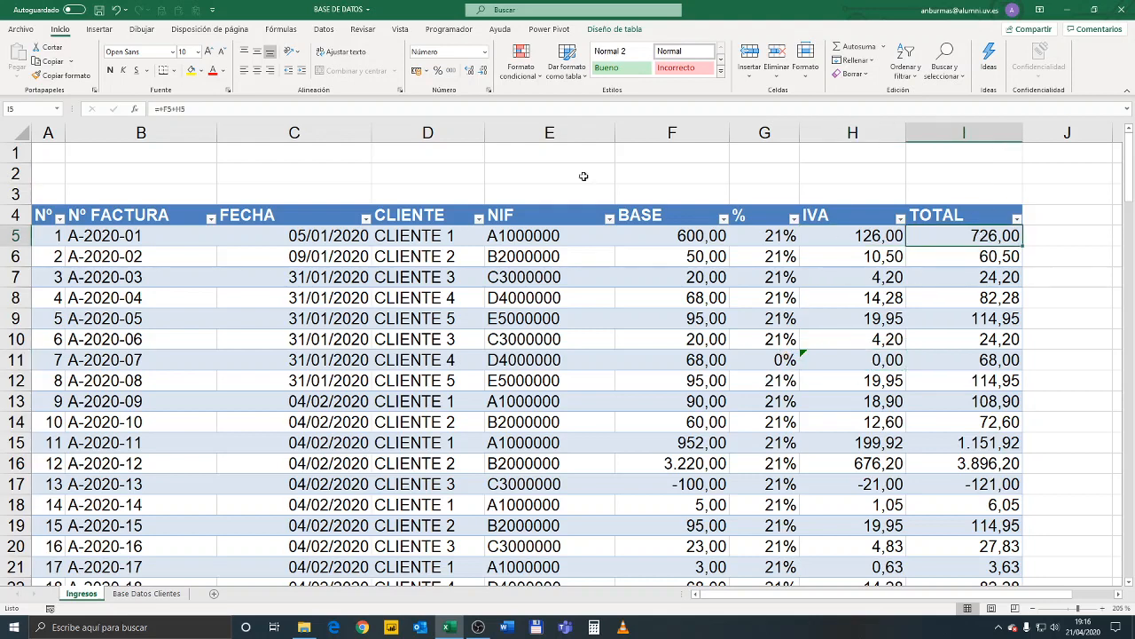
left_click(263, 106)
key("Escape")
left_click(699, 360)
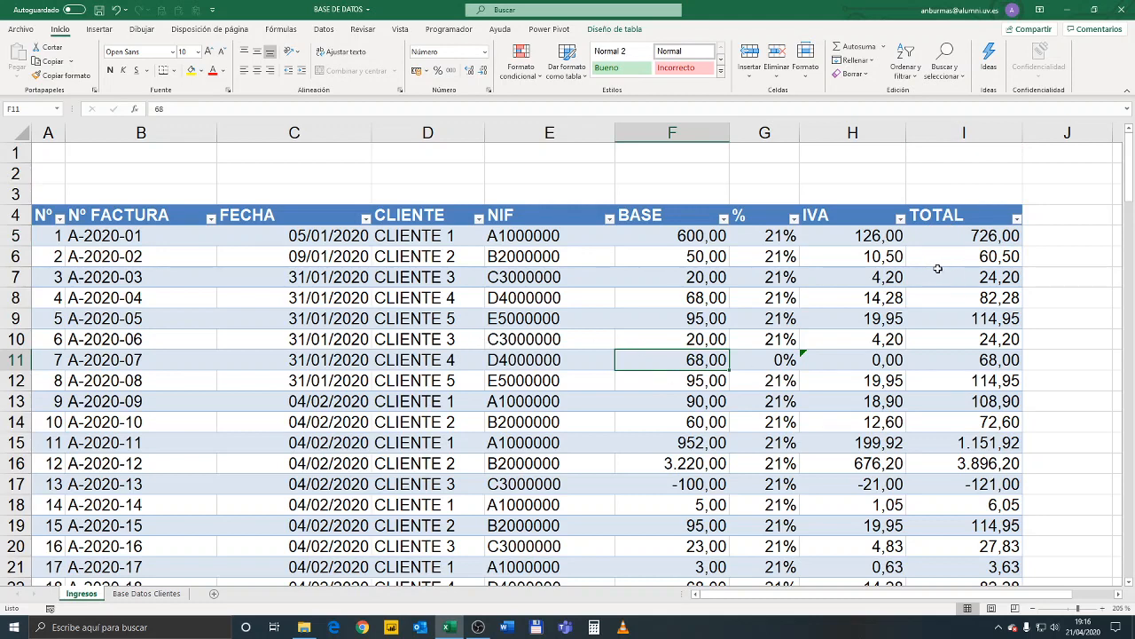
left_click(771, 236)
left_click(879, 242)
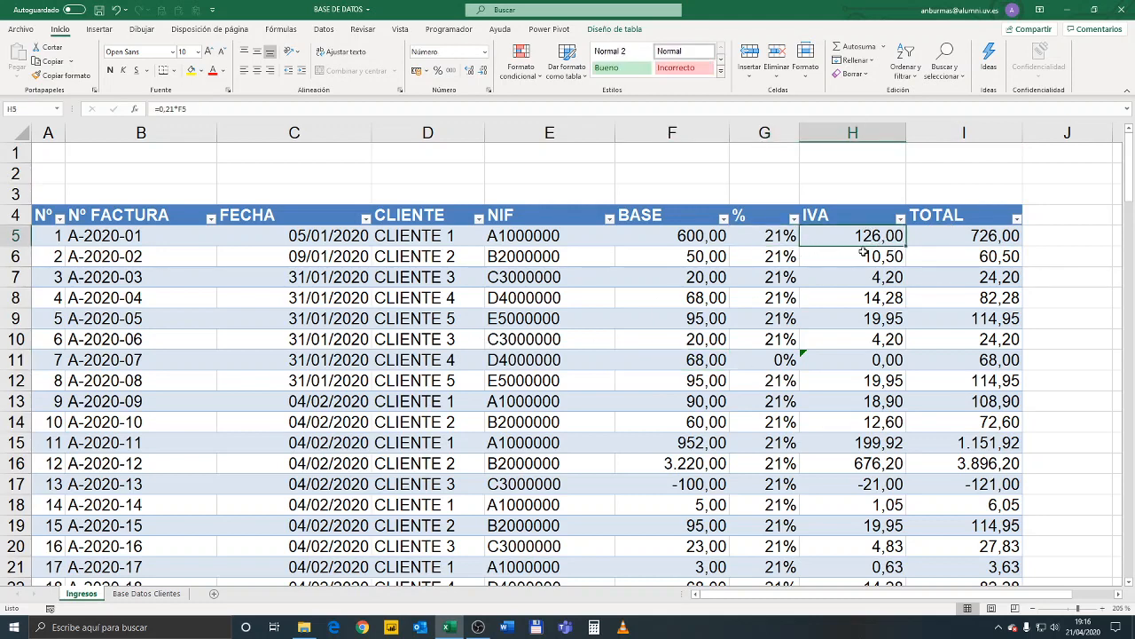
left_click(838, 133)
left_click(750, 54)
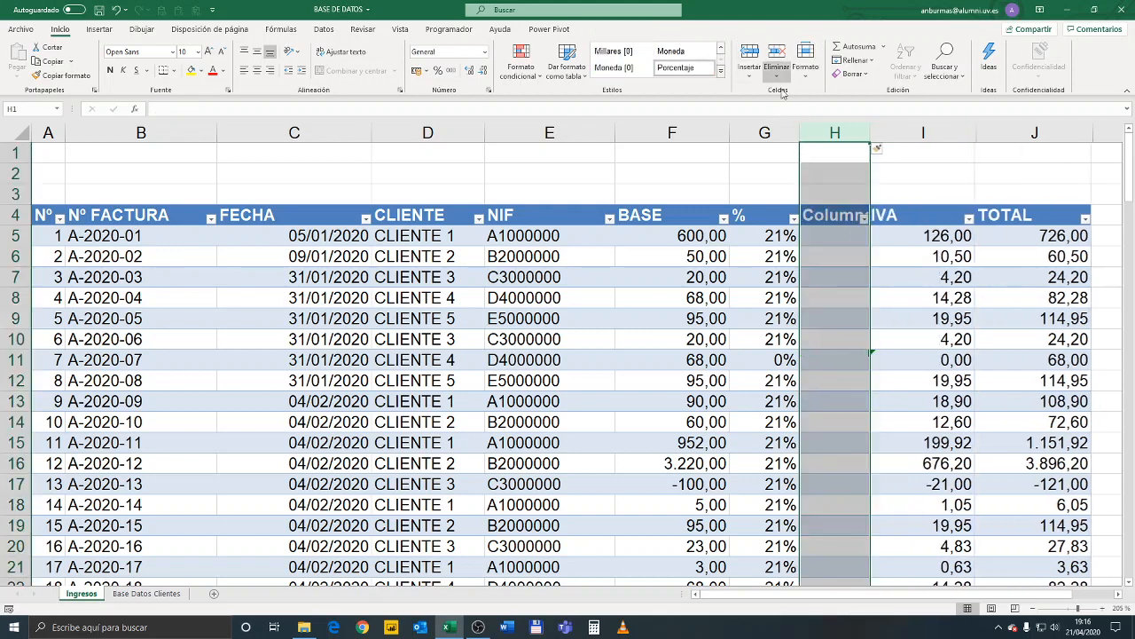
left_click(843, 217)
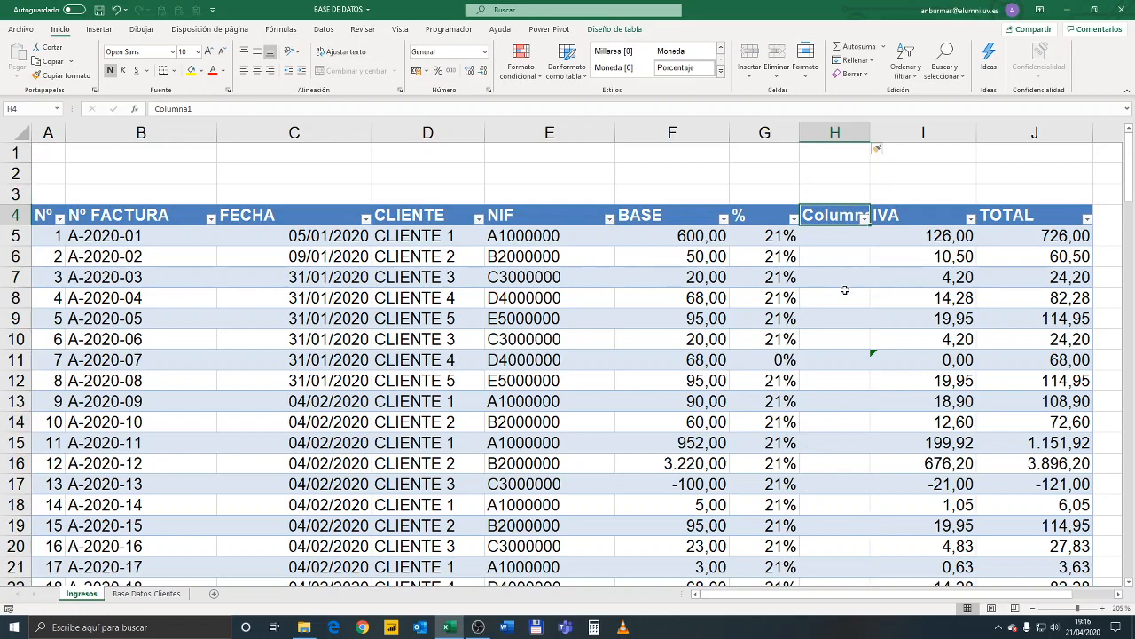
type("TIPO")
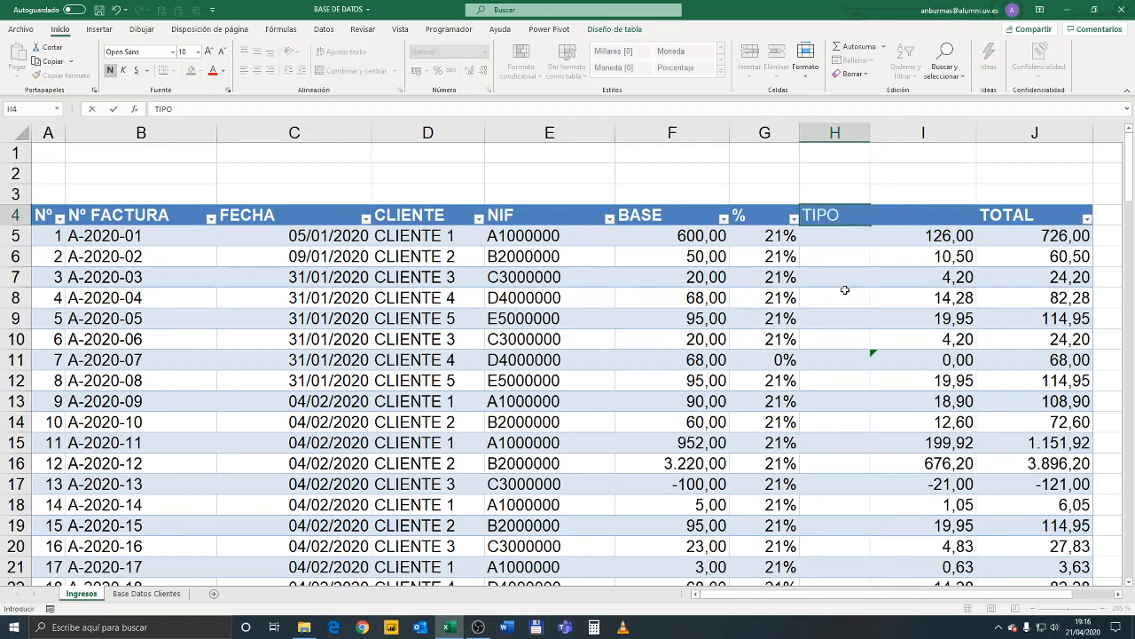
key("Escape")
left_click(832, 133)
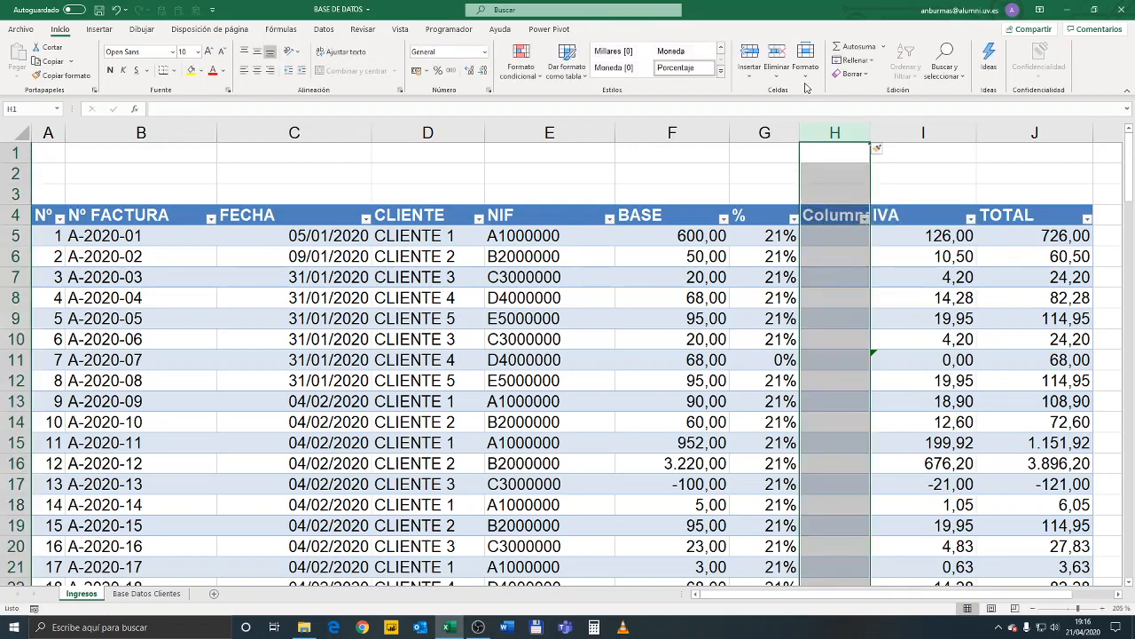
left_click(778, 75)
left_click(806, 87)
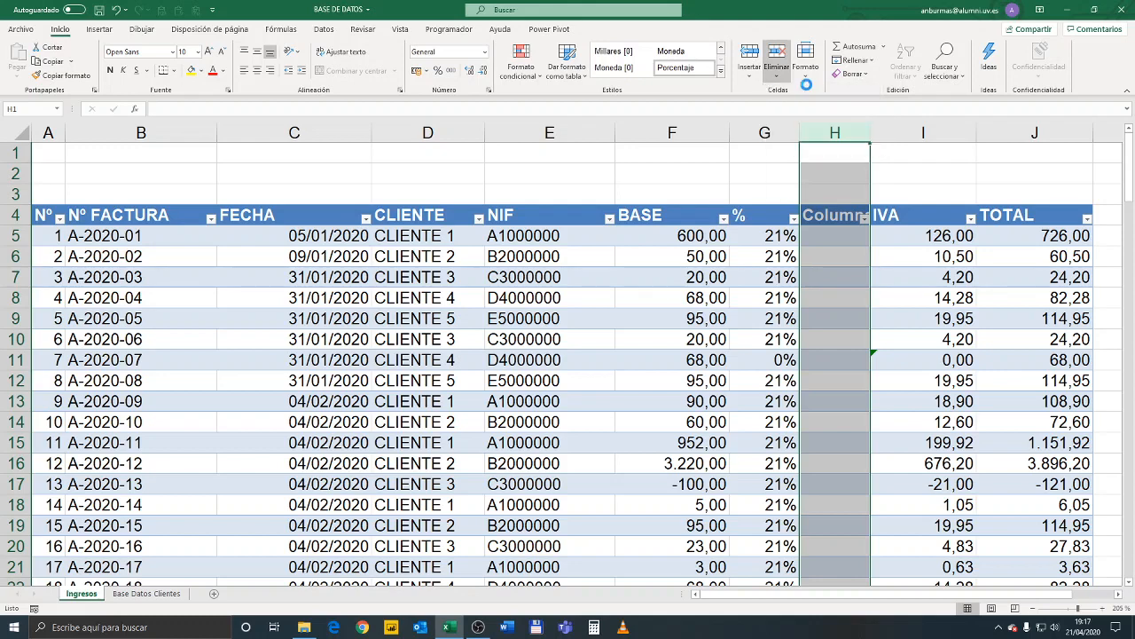
Start a rate list beside the invoice table with the heading IVA in K4, 0 in K5 and 10 in K6
left_click(777, 237)
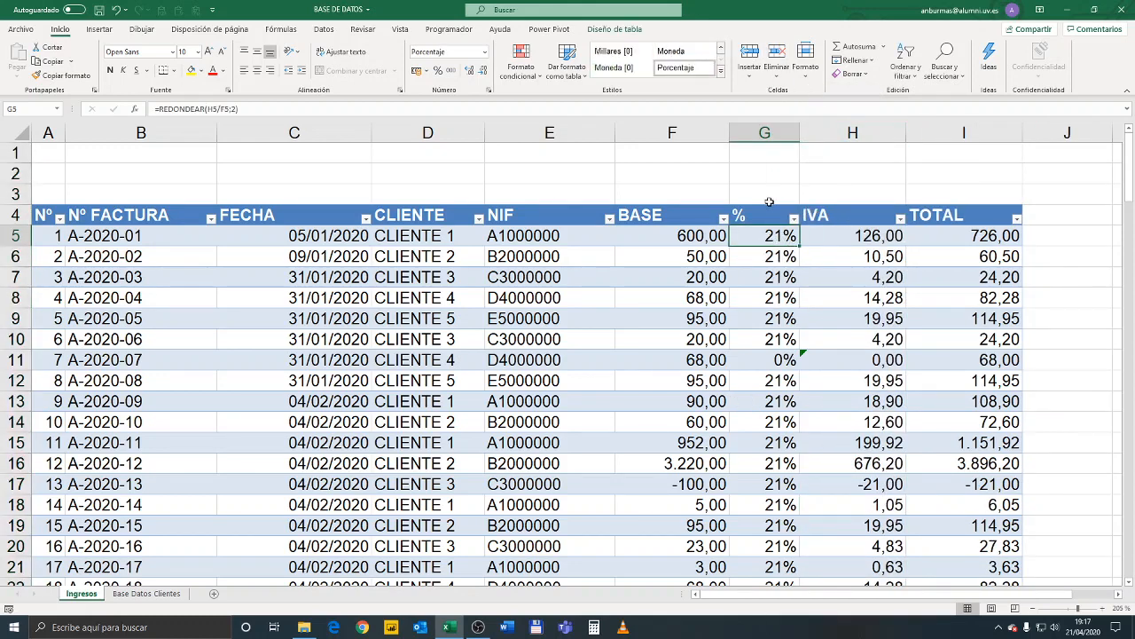
left_click(825, 244)
left_click(790, 238)
left_click_drag(1067, 592, 1133, 590)
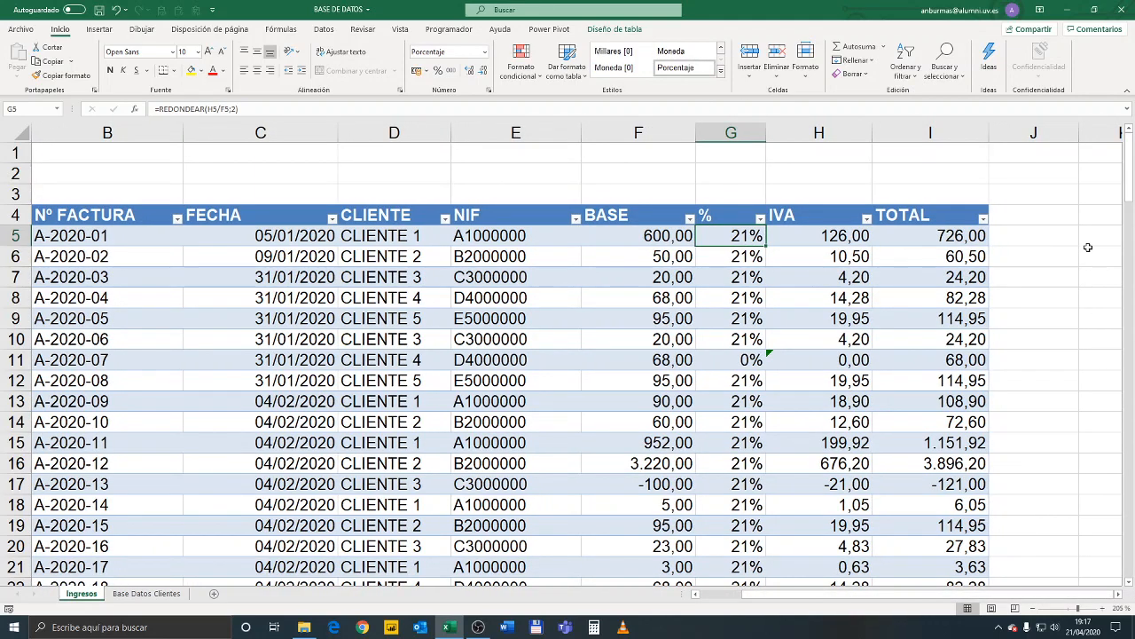
left_click(1087, 220)
type("IVA")
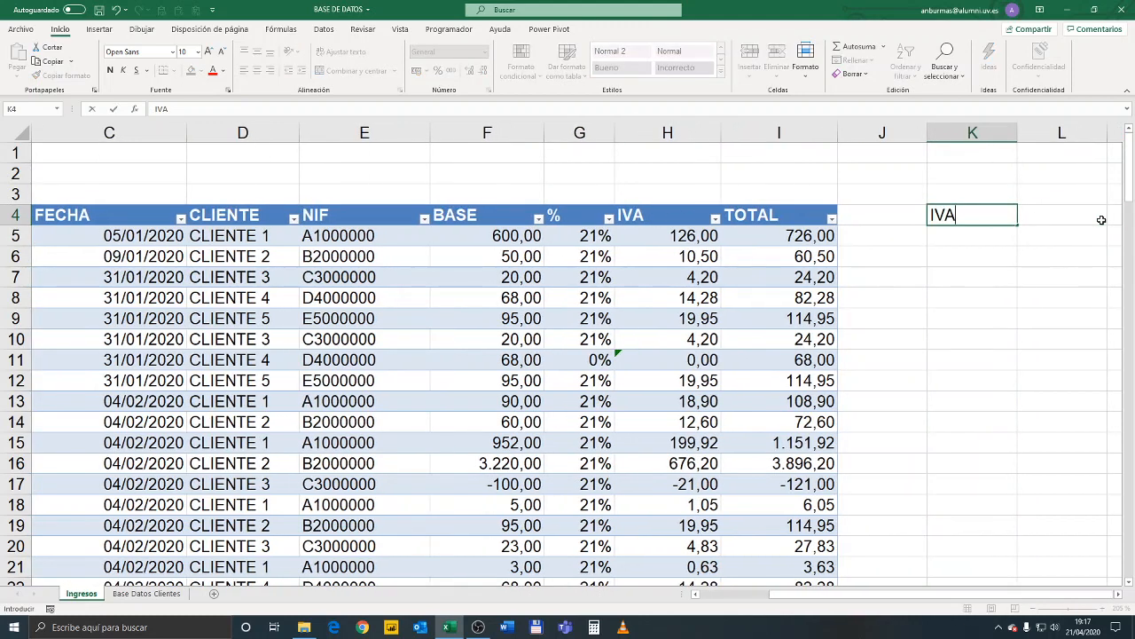
key("Return")
type("0")
key("Return")
type("1")
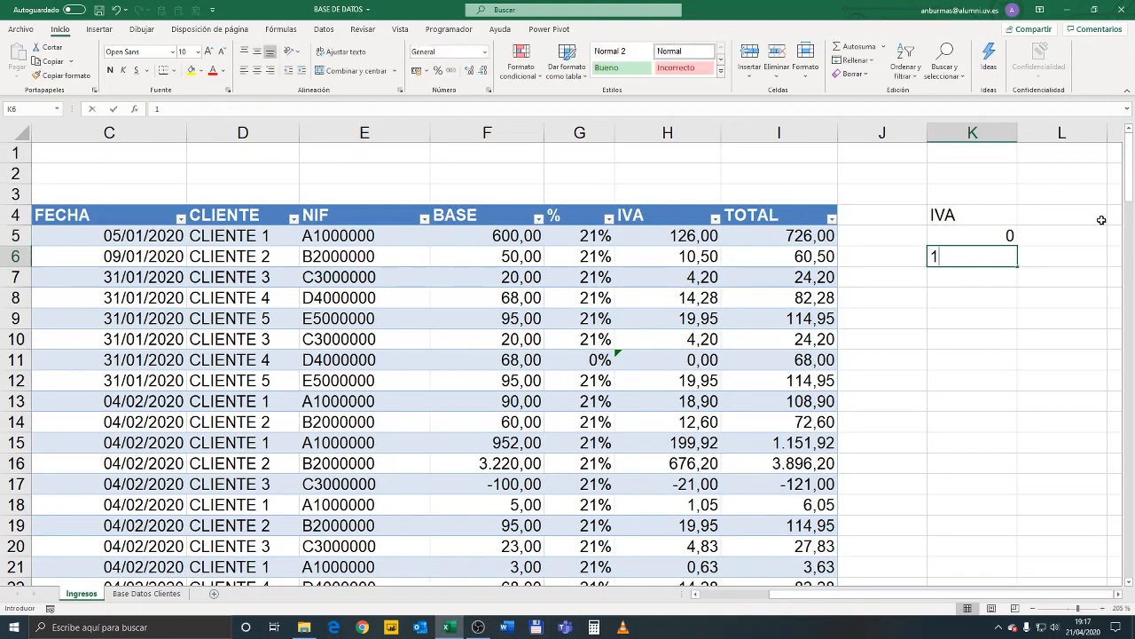
key("Return")
Complete the IVA rate list so that K6:K8 hold 4, 10 and 21
type("21")
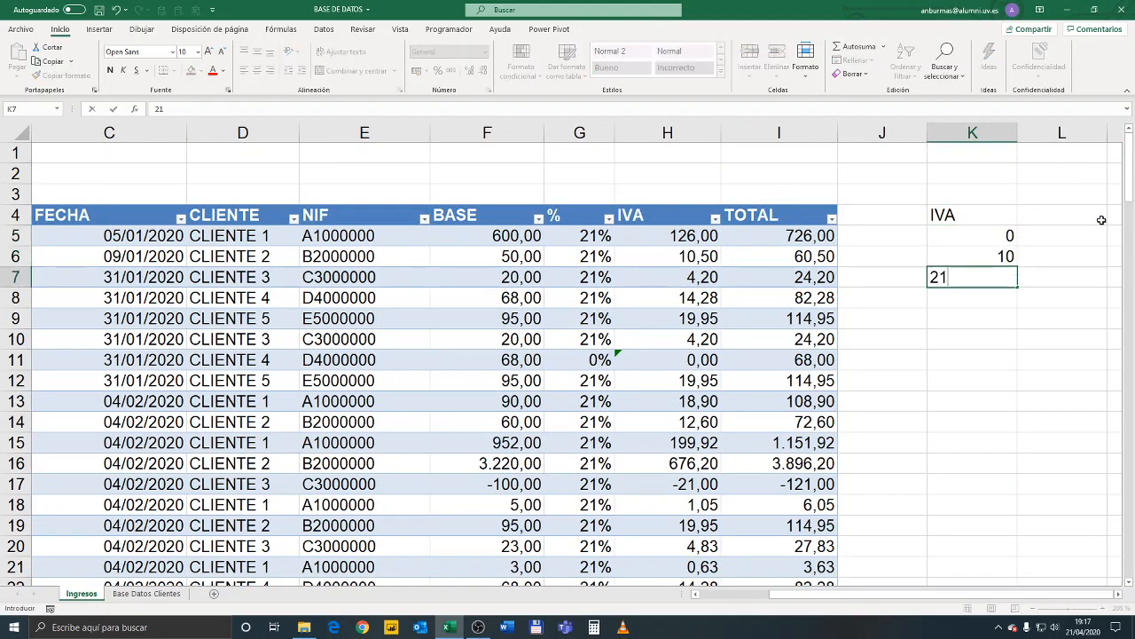
key("Return")
key("Up")
key("Up")
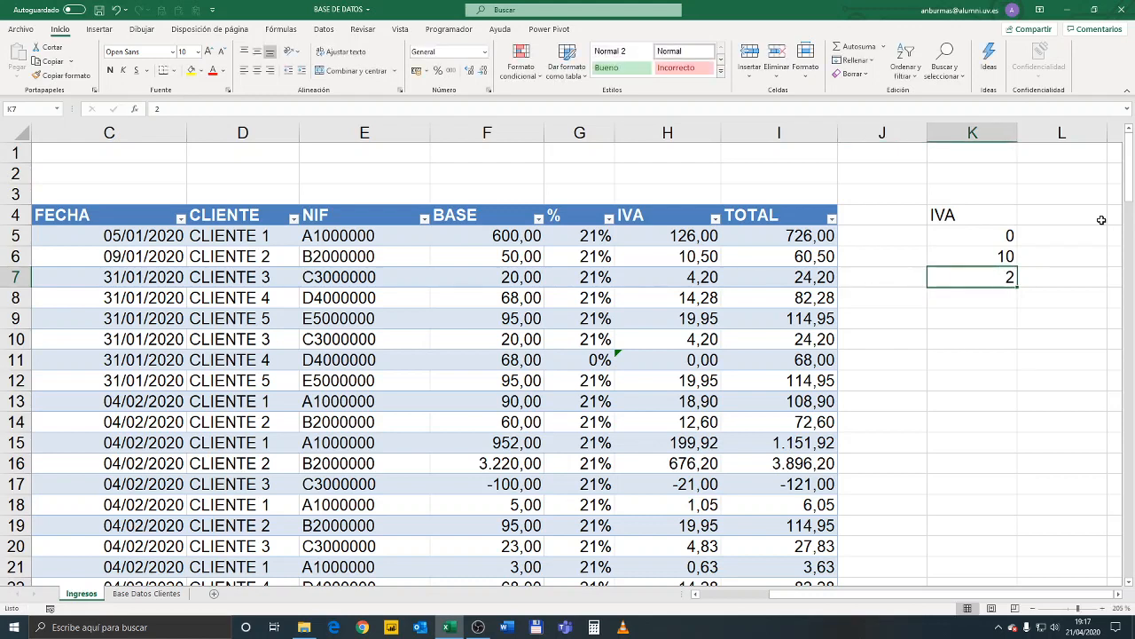
type("4")
key("Return")
type("10")
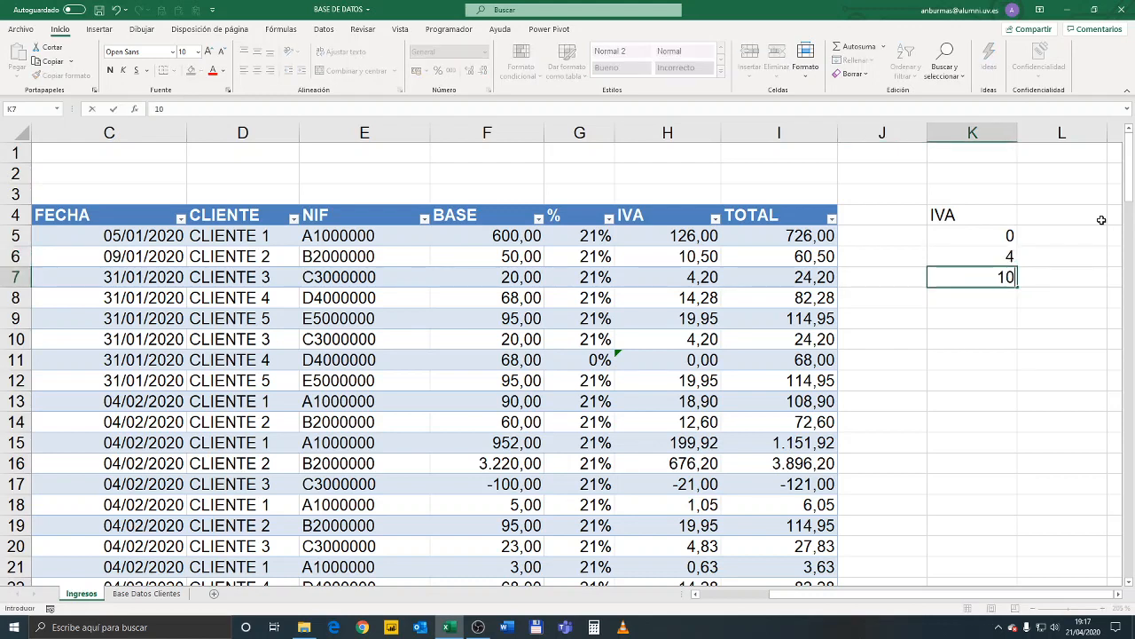
key("Return")
type("21")
key("Right")
key("Left")
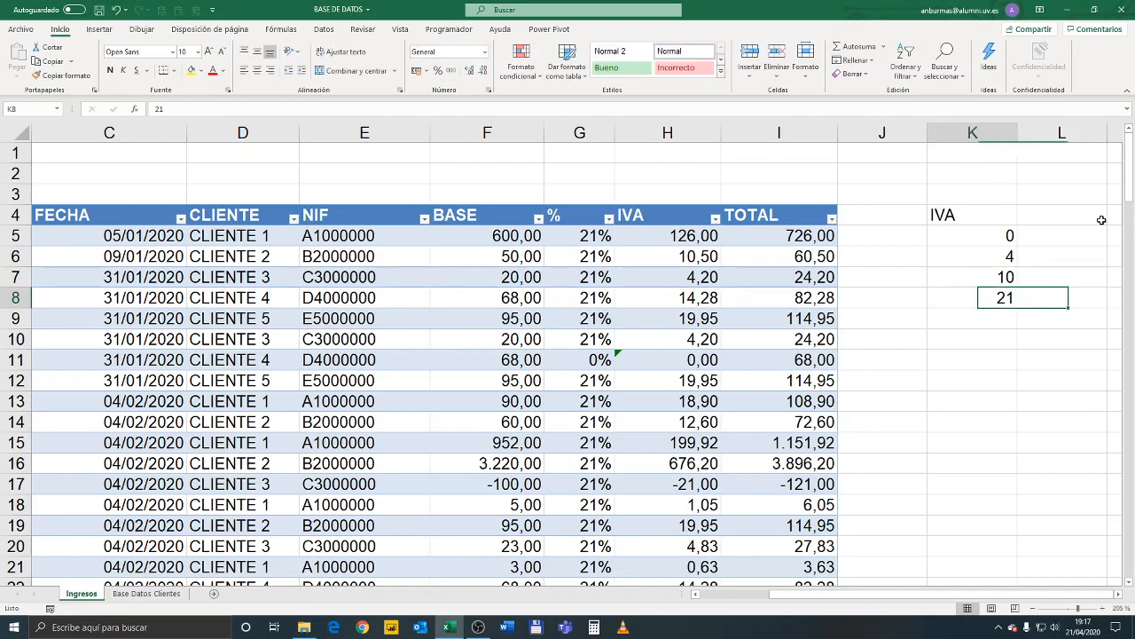
Clear the formulas from the whole % column, from G5 to the table's last row
left_click(603, 239)
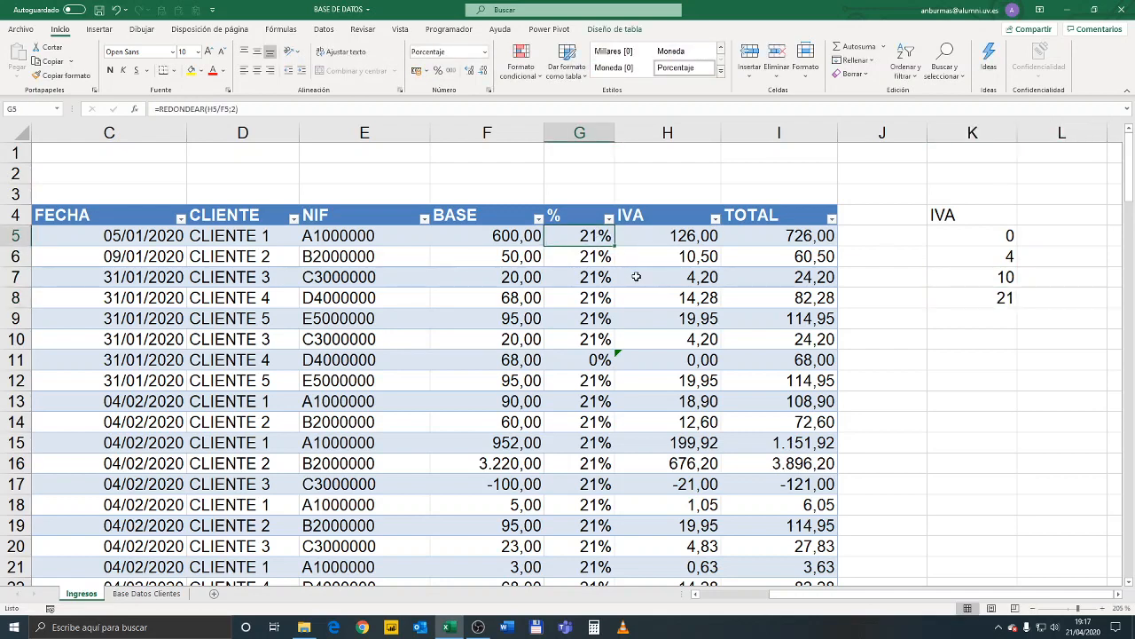
key("ctrl+shift+Down")
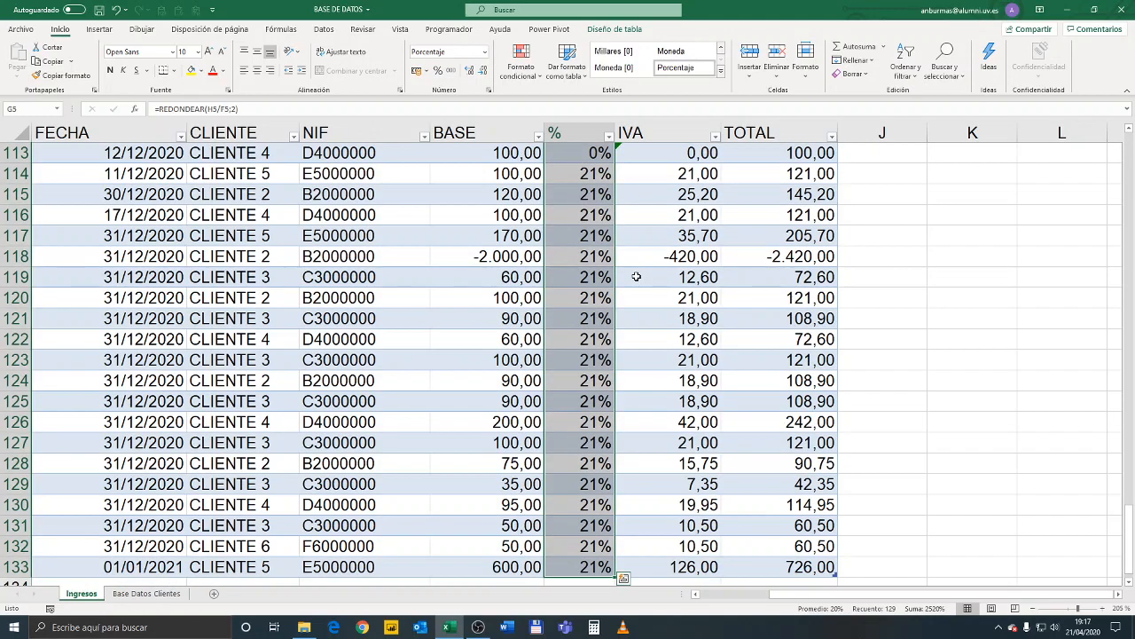
key("Delete")
scroll(636, 277, "up", 20)
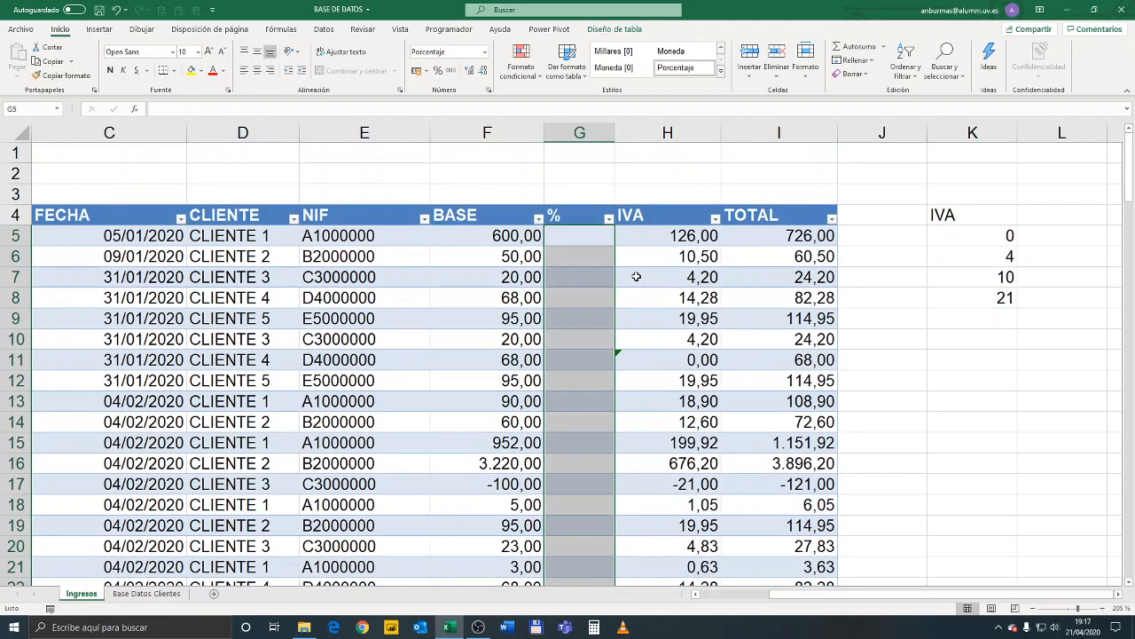
left_click(587, 281)
Clear the contents of the whole IVA column, from H5 to the table's last row
left_click(686, 233)
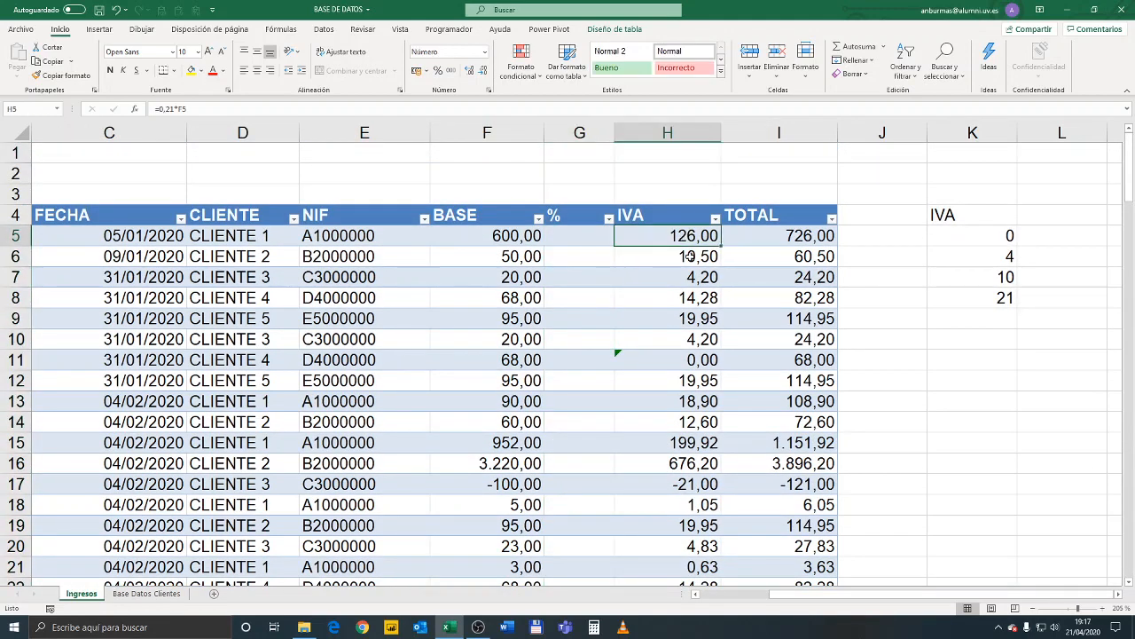
left_click(579, 235)
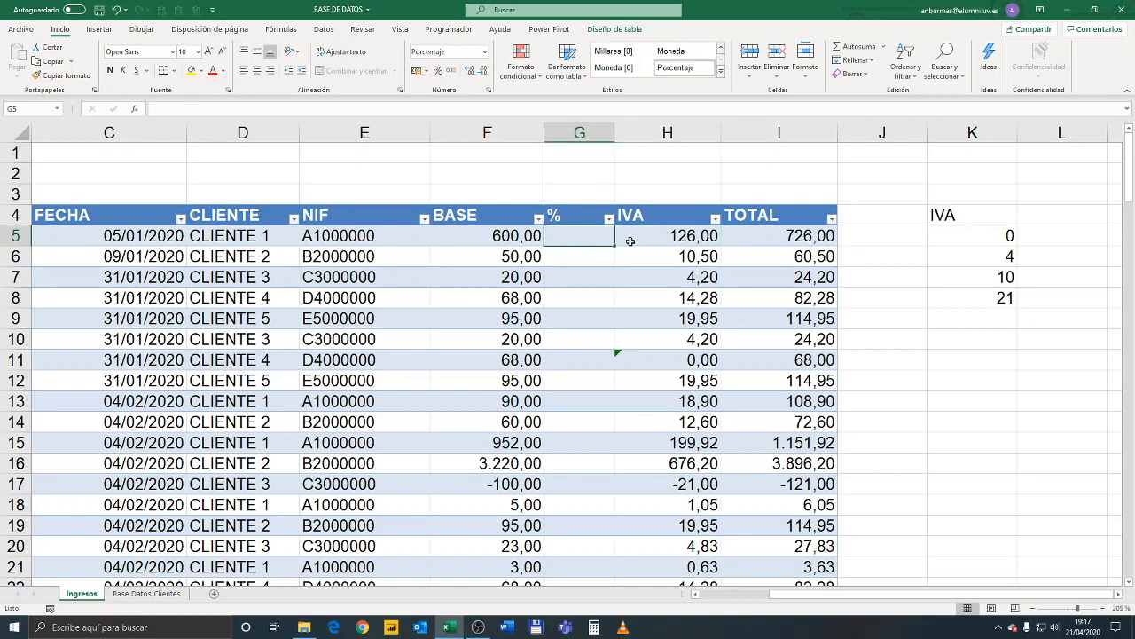
left_click(684, 236)
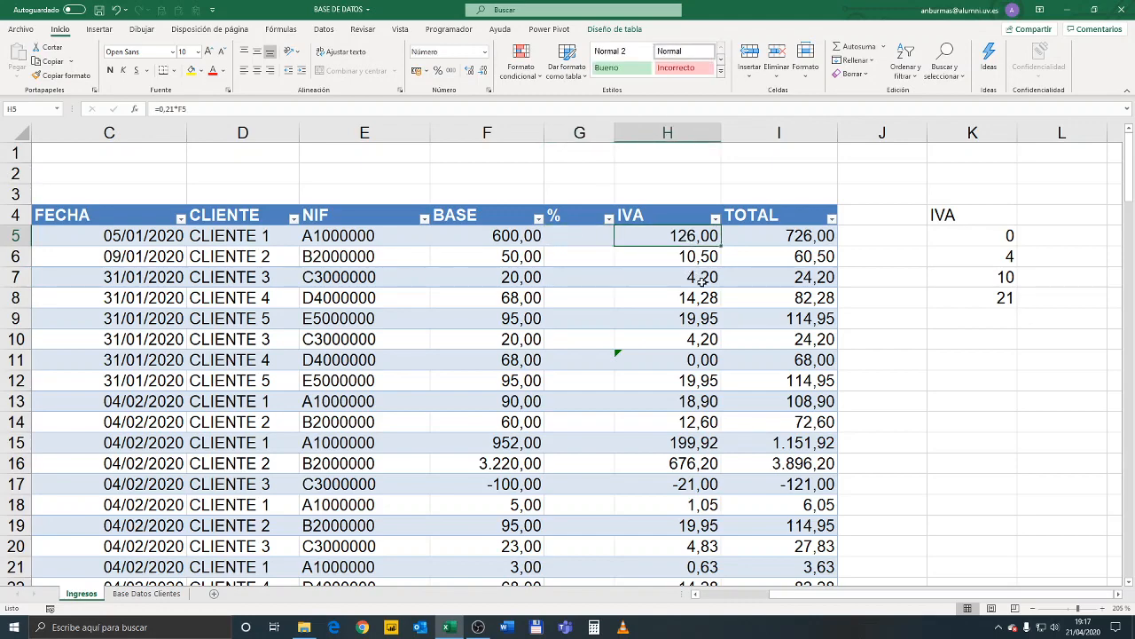
key("ctrl+shift+Down")
key("ctrl+BackSpace")
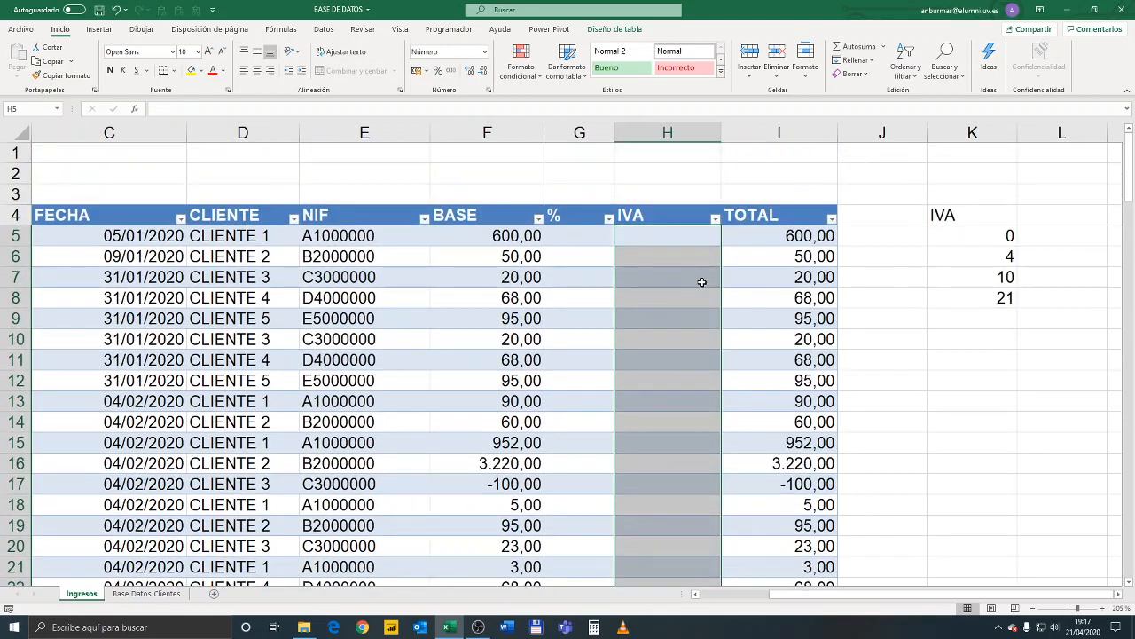
left_click(592, 281)
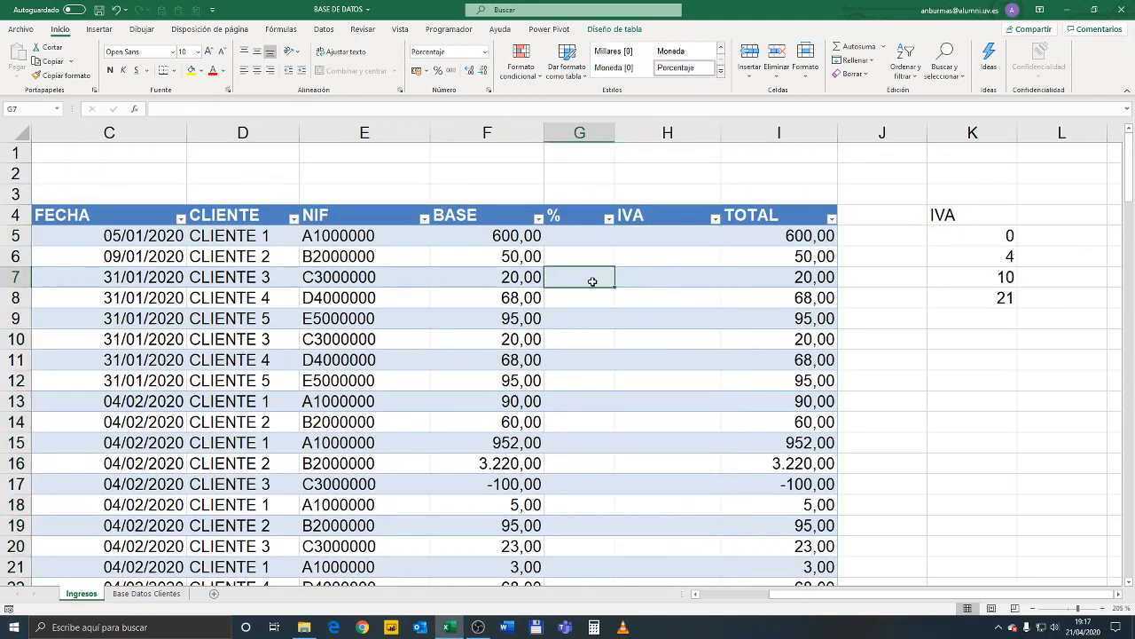
Add list-type data validation to G5 with the rates in K5:K8 as its source
left_click(583, 234)
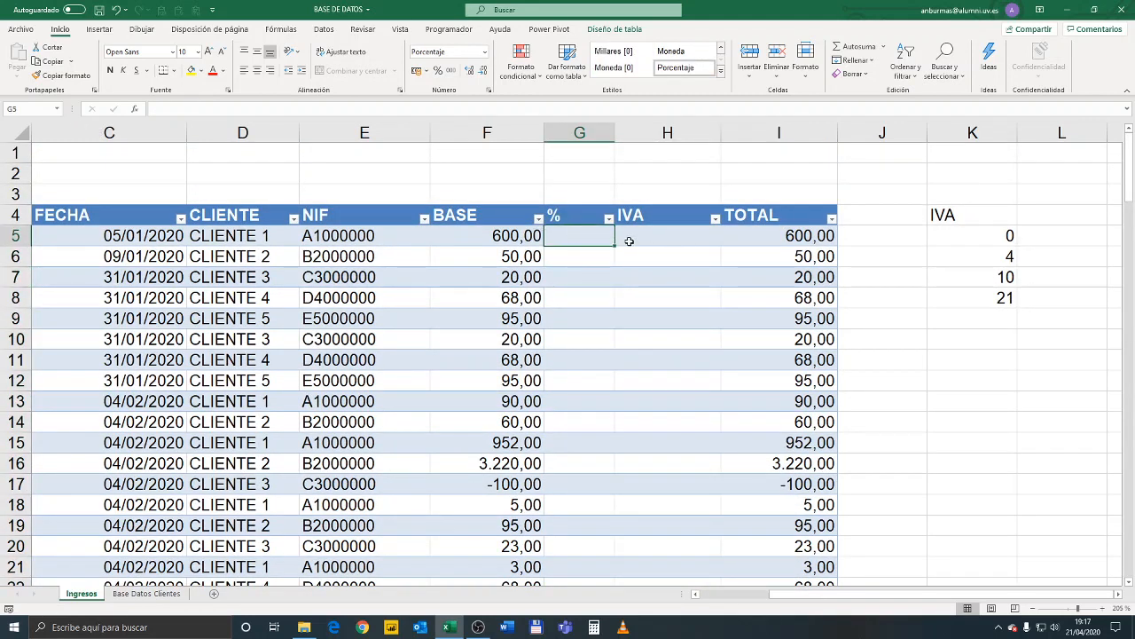
left_click(326, 32)
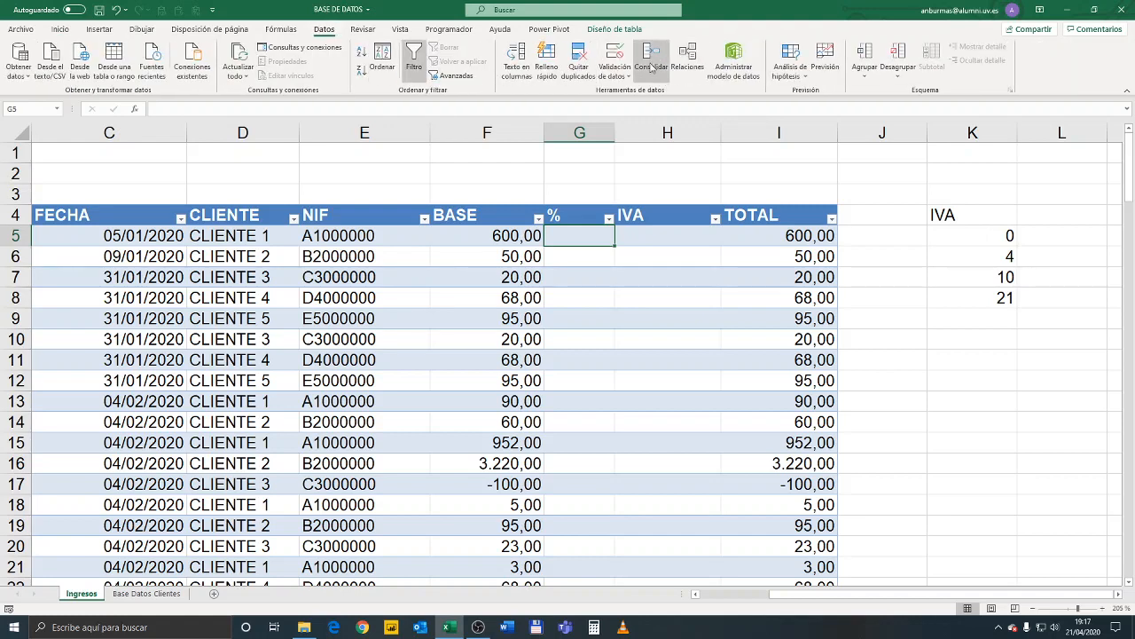
left_click(613, 55)
left_click(784, 223)
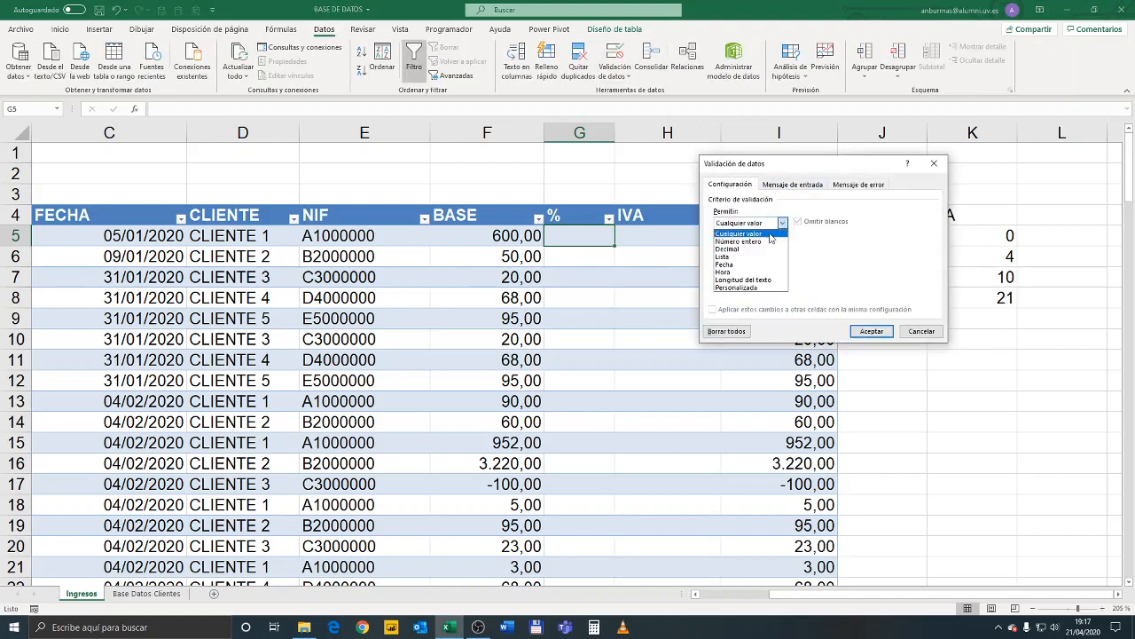
left_click(777, 258)
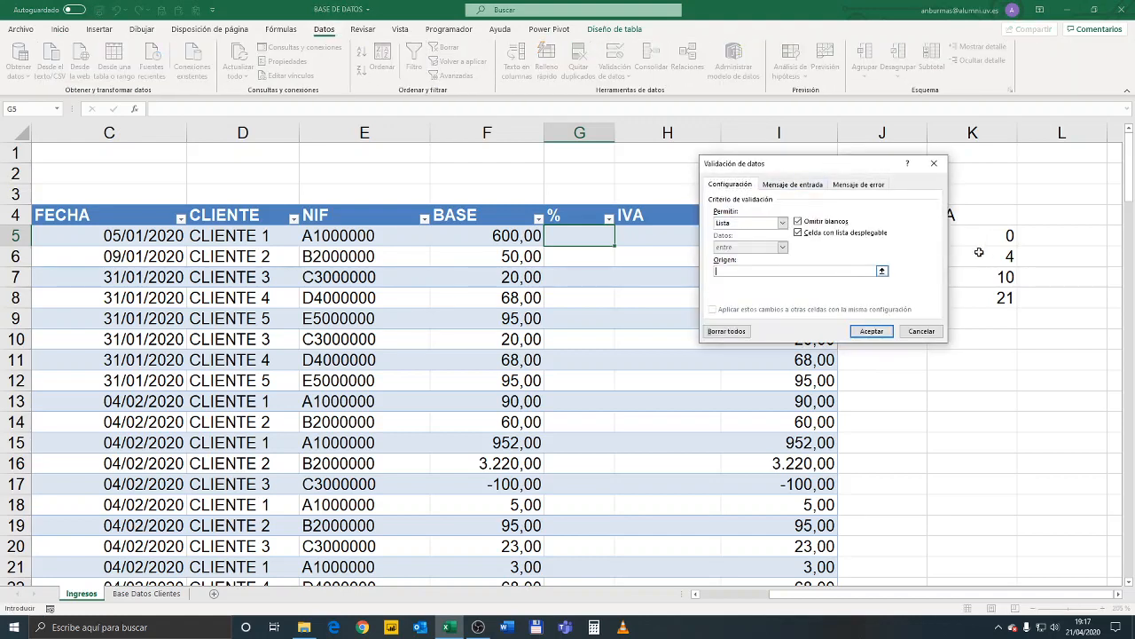
left_click_drag(997, 234, 997, 299)
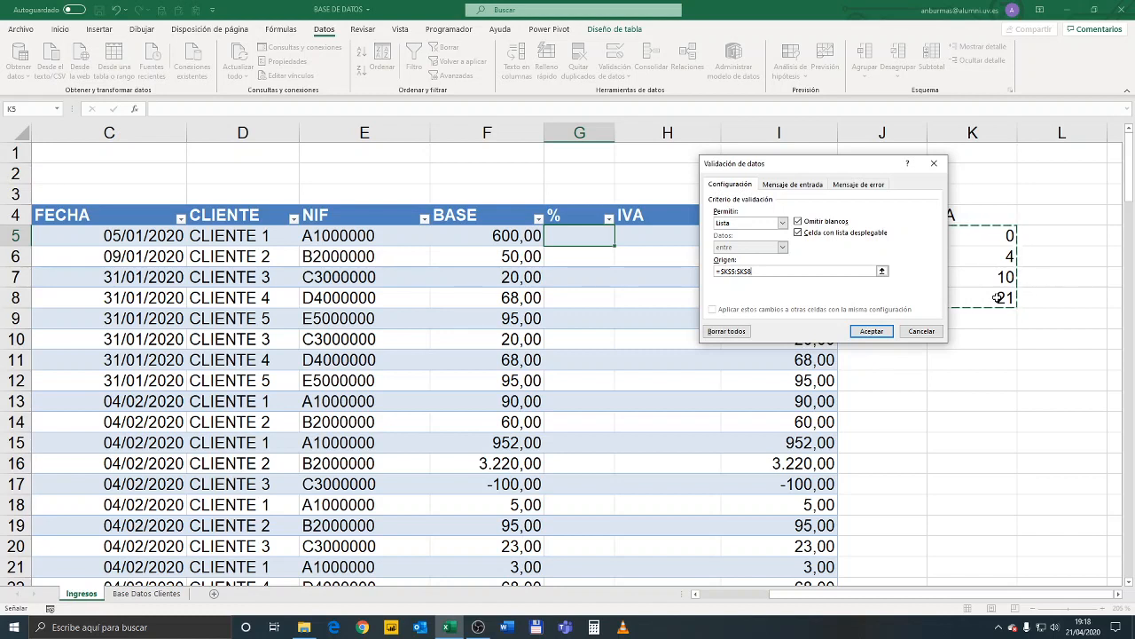
left_click(885, 333)
Test the rate list in G5 by choosing 10, switching to 0, and choosing 10 again
left_click(620, 240)
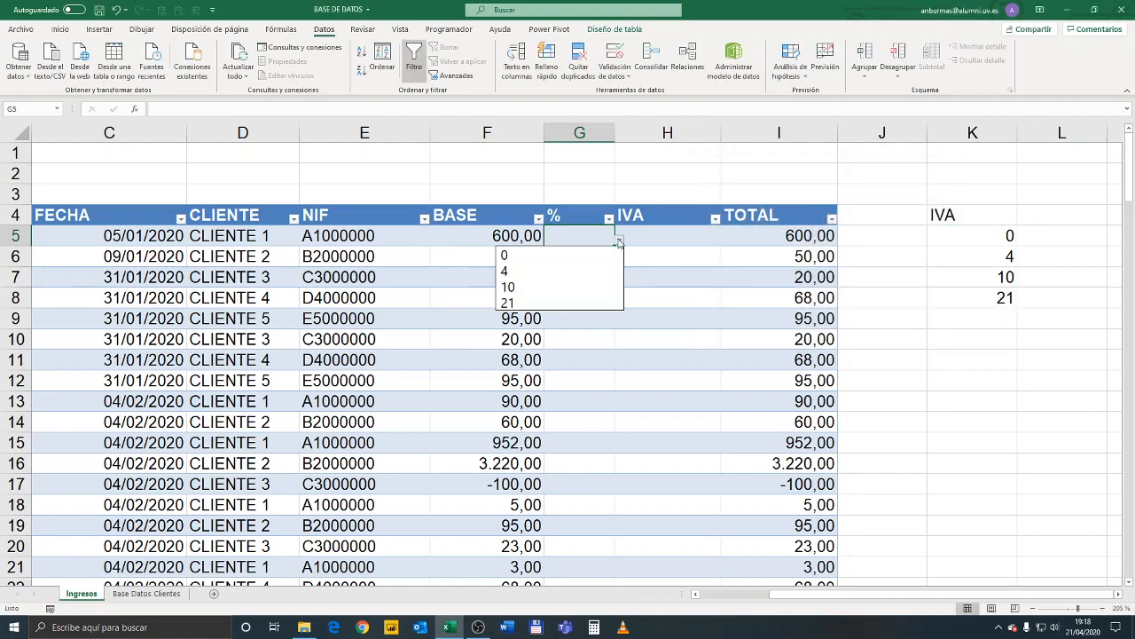
left_click(566, 287)
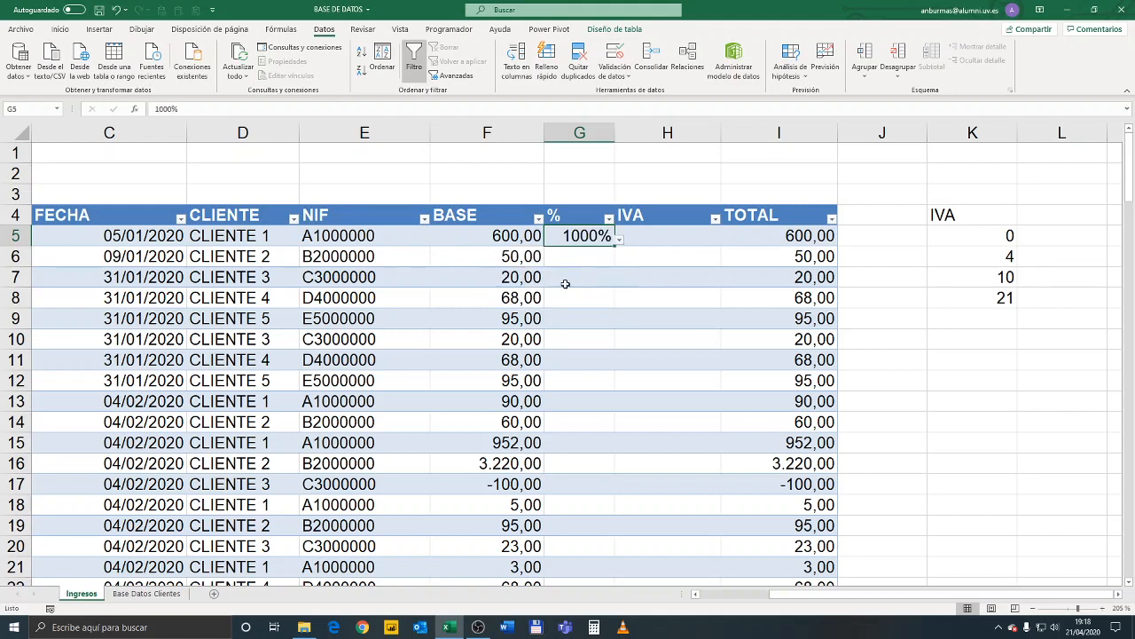
left_click(620, 240)
left_click(567, 254)
left_click(585, 256)
left_click(586, 241)
left_click(589, 255)
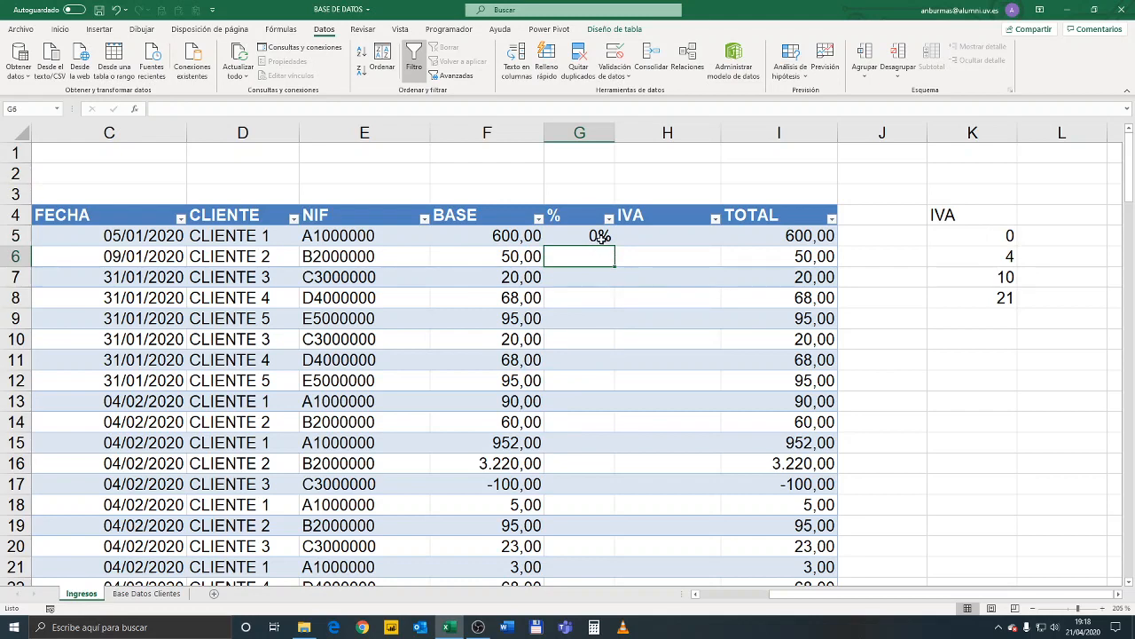
left_click(603, 240)
left_click(619, 240)
left_click(578, 288)
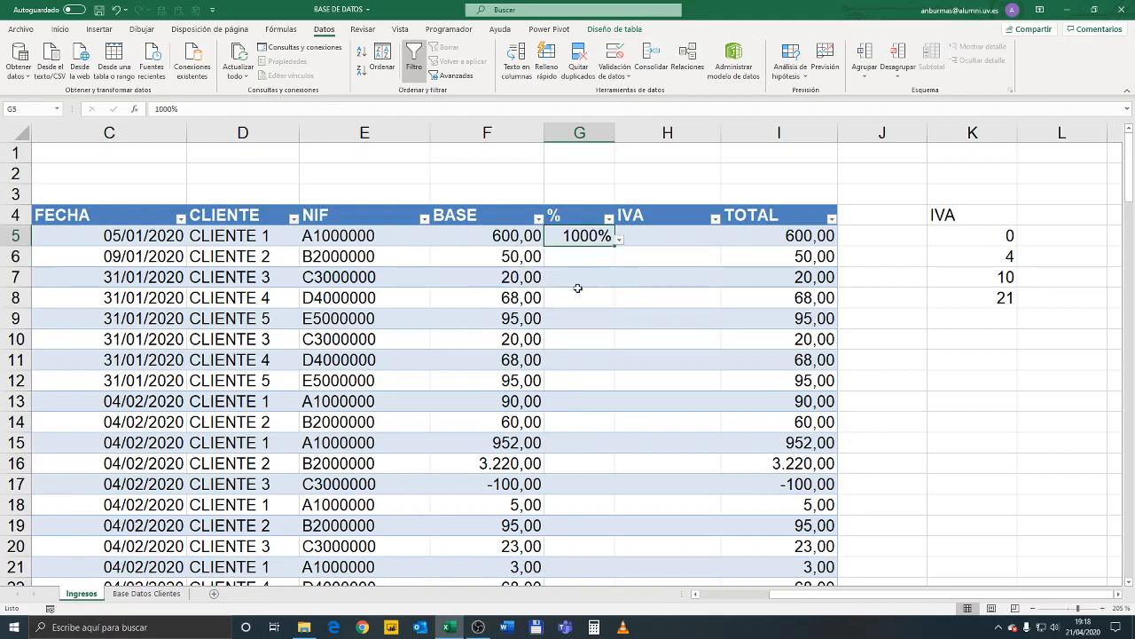
Apply the General number format to the whole % column, from G5 to the table's last row
left_click(588, 255)
left_click(591, 242)
key("ctrl+shift+Down")
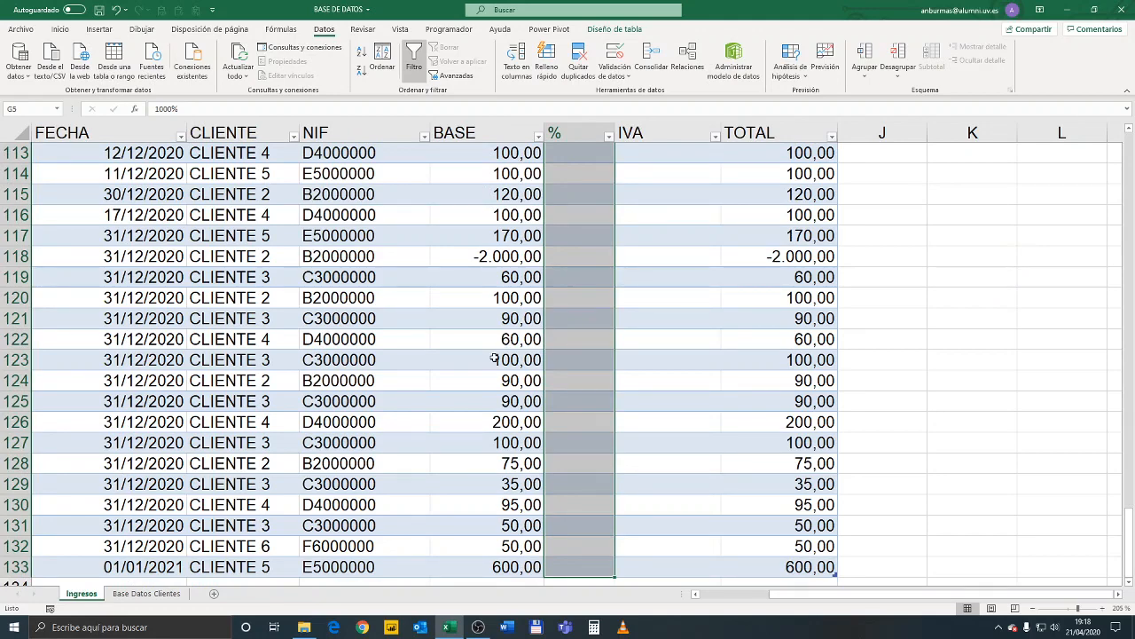
scroll(508, 340, "up", 20)
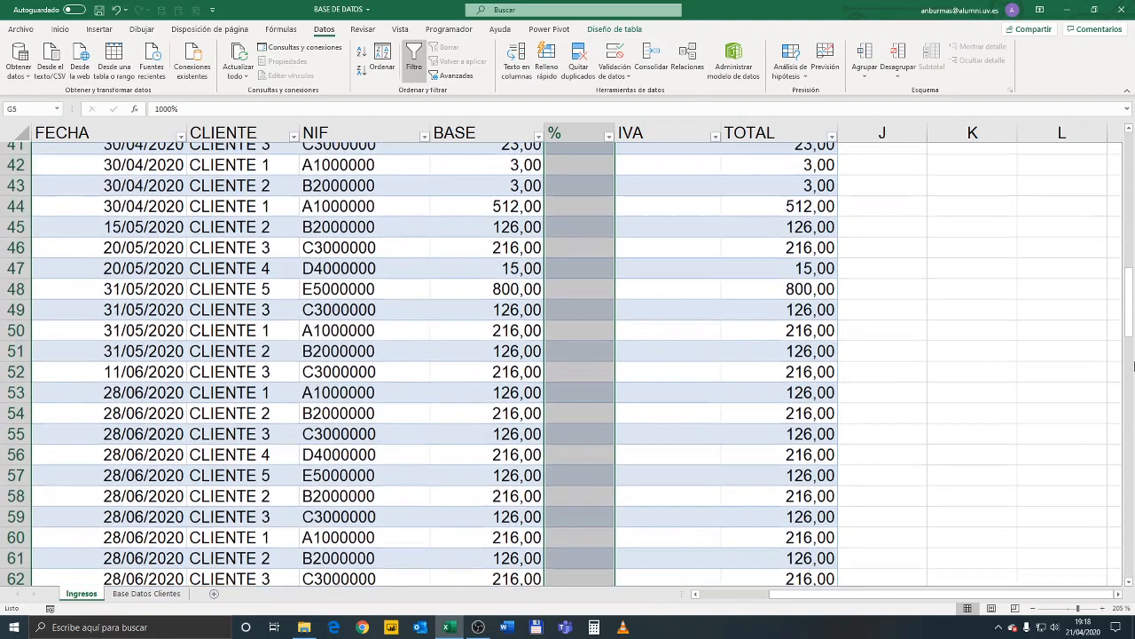
left_click_drag(1131, 313, 1131, 157)
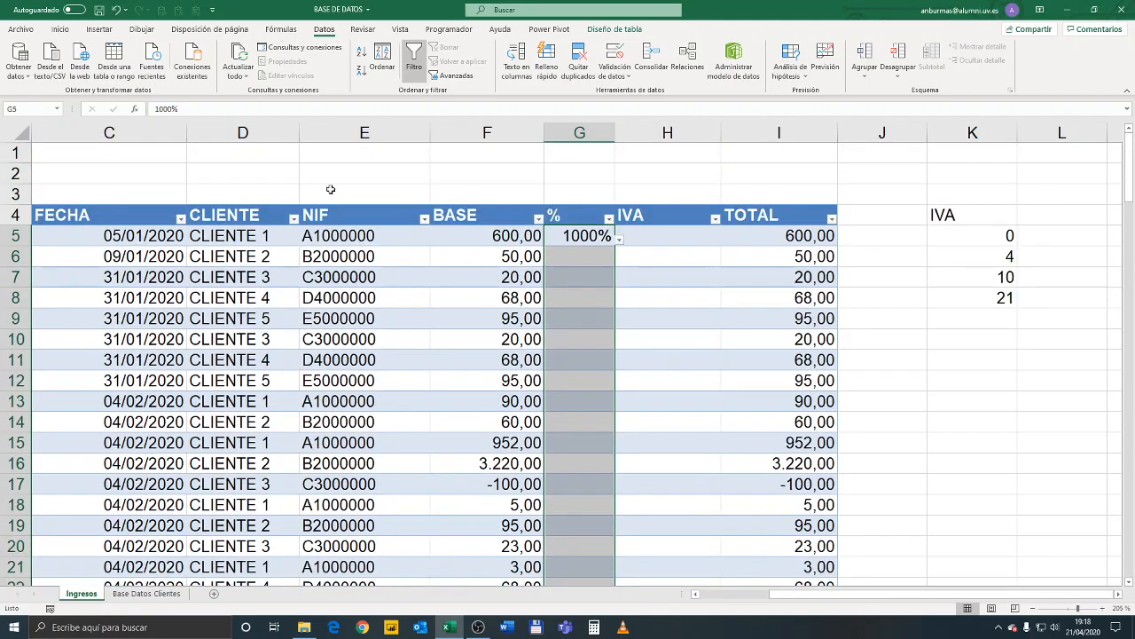
left_click(59, 29)
left_click(487, 54)
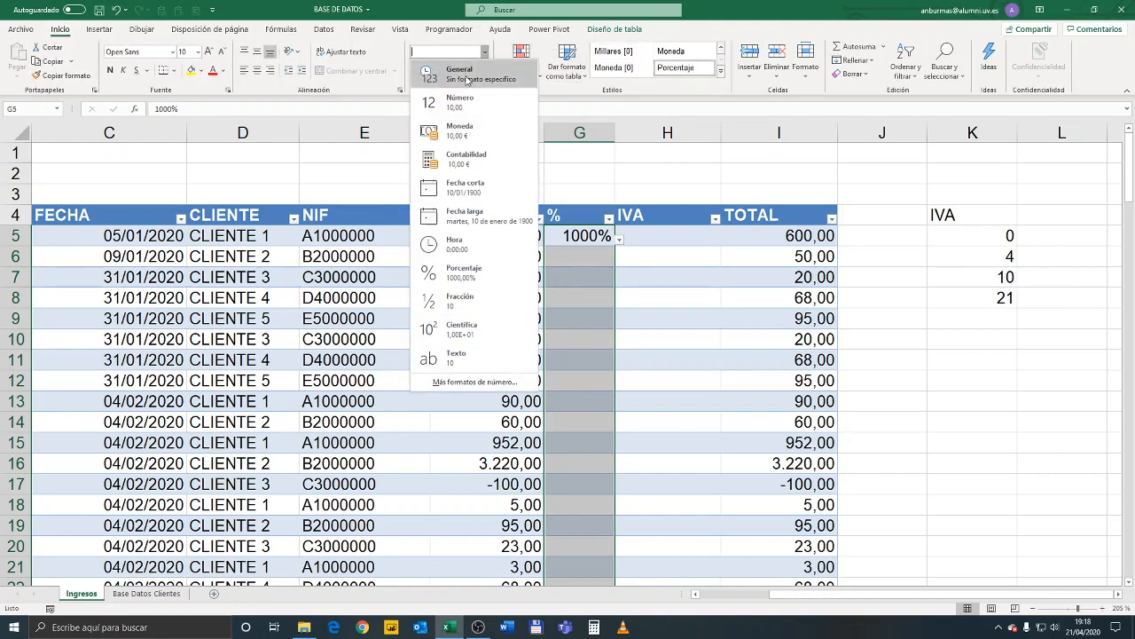
left_click(471, 82)
left_click(677, 235)
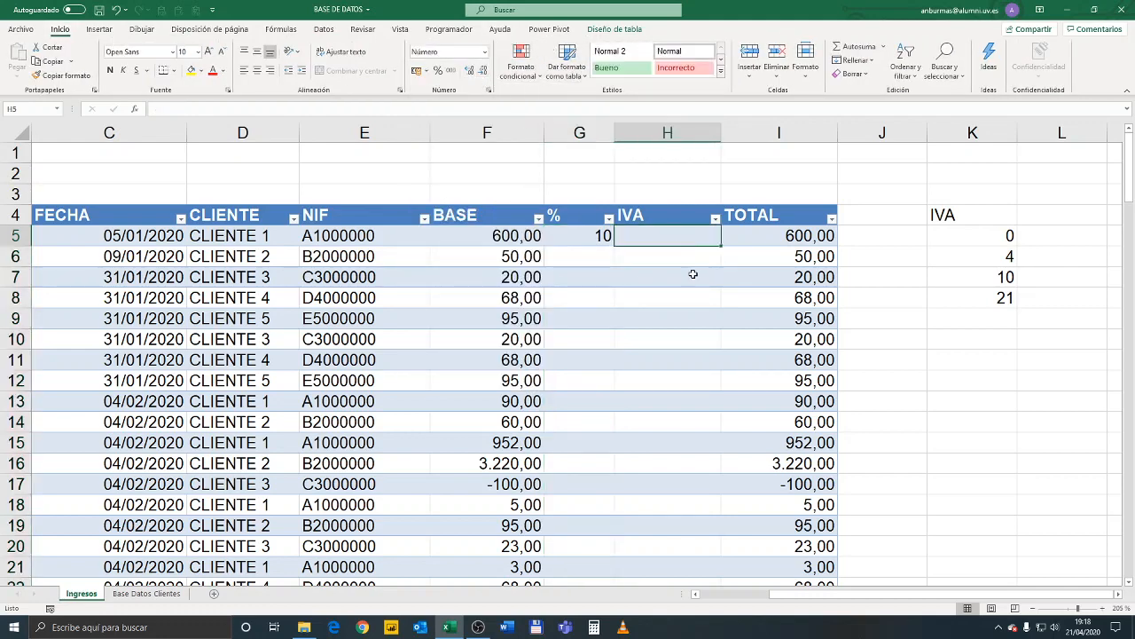
type("+")
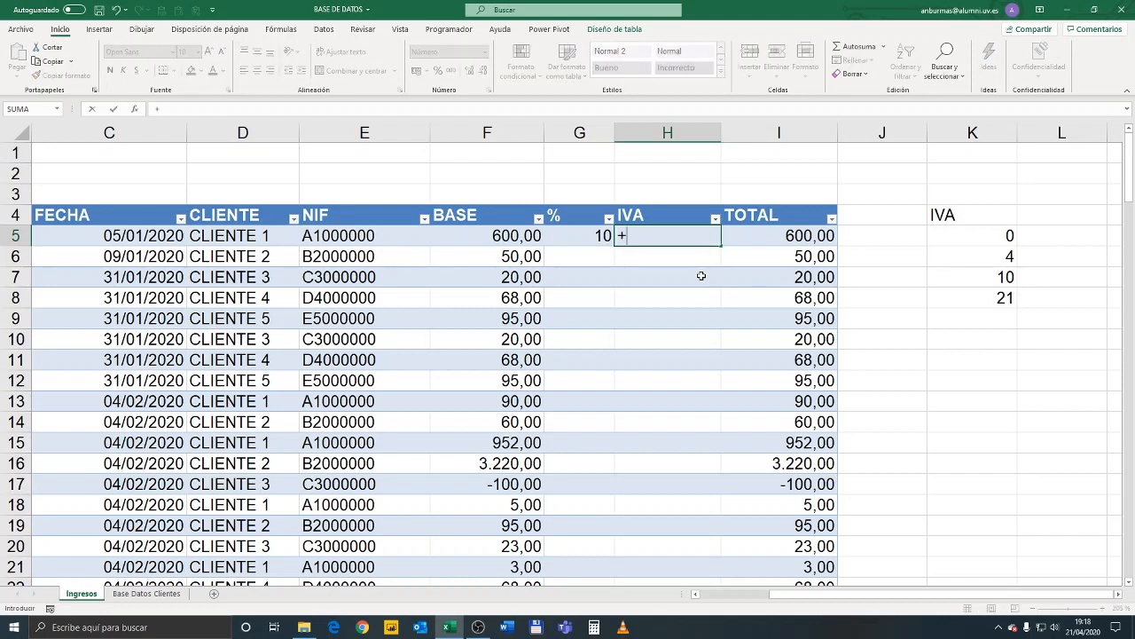
key("Left")
key("Left")
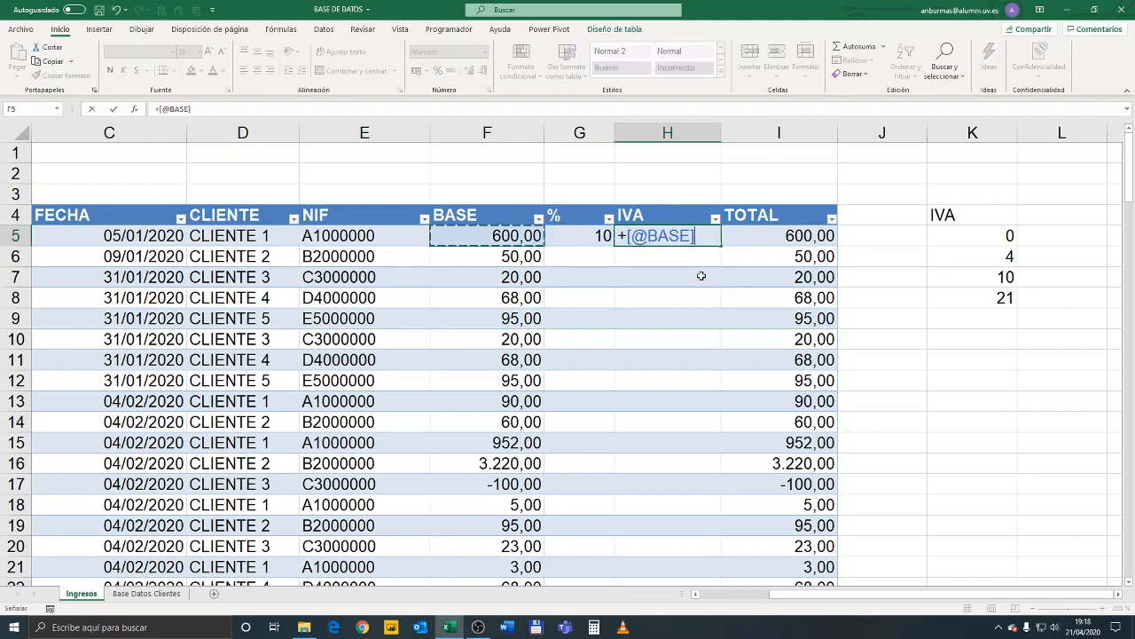
type("*")
key("Left")
key("Left")
key("Right")
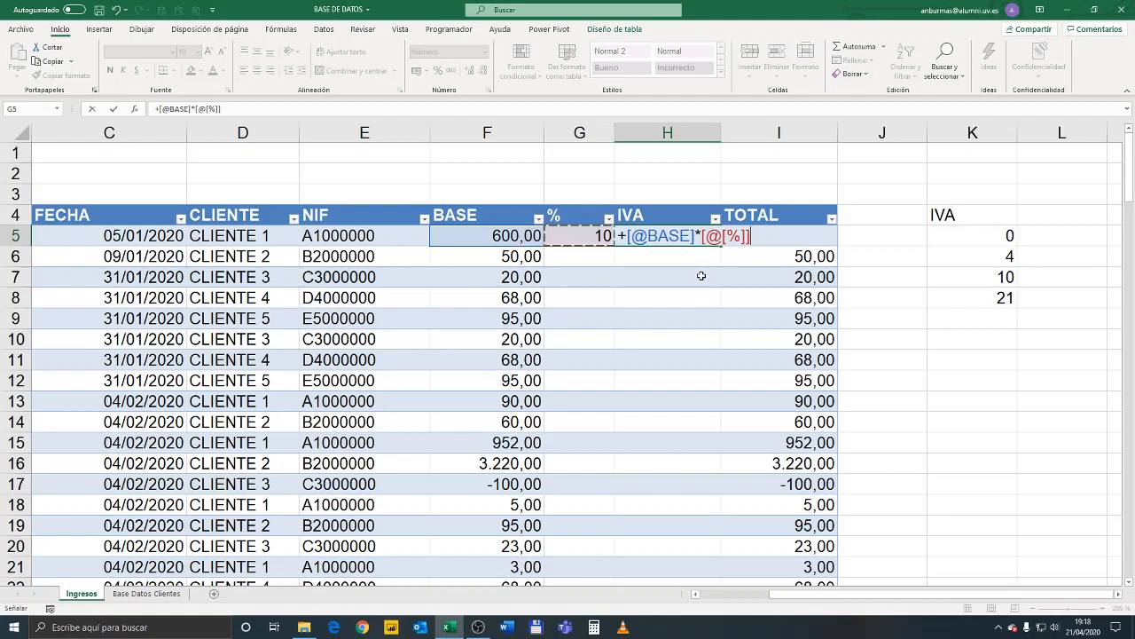
type("/100")
key("Return")
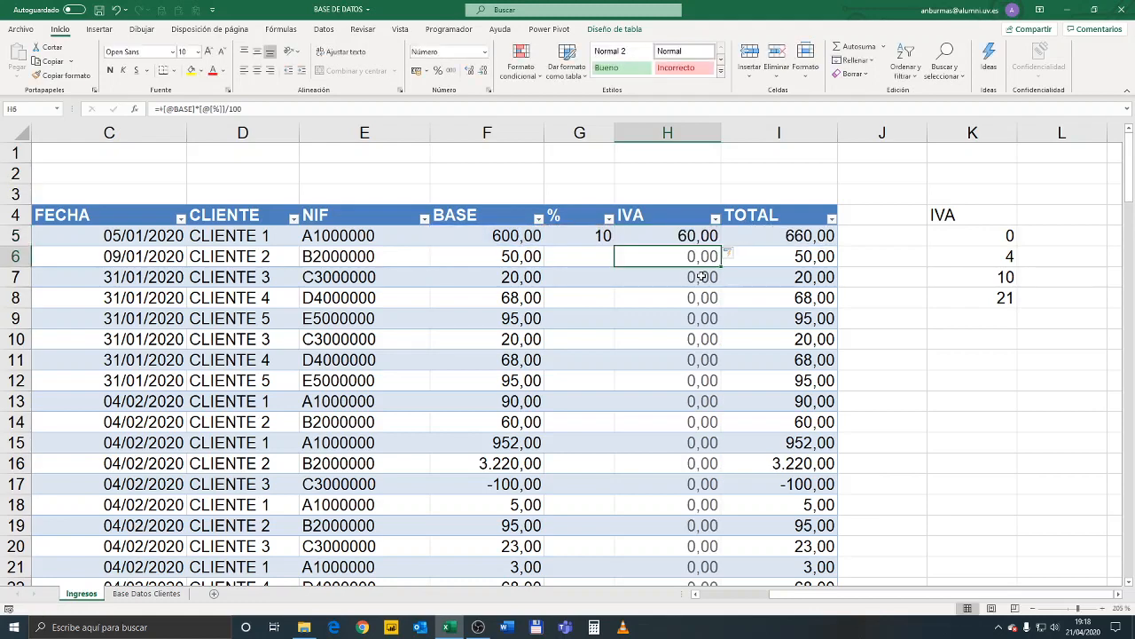
key("Up")
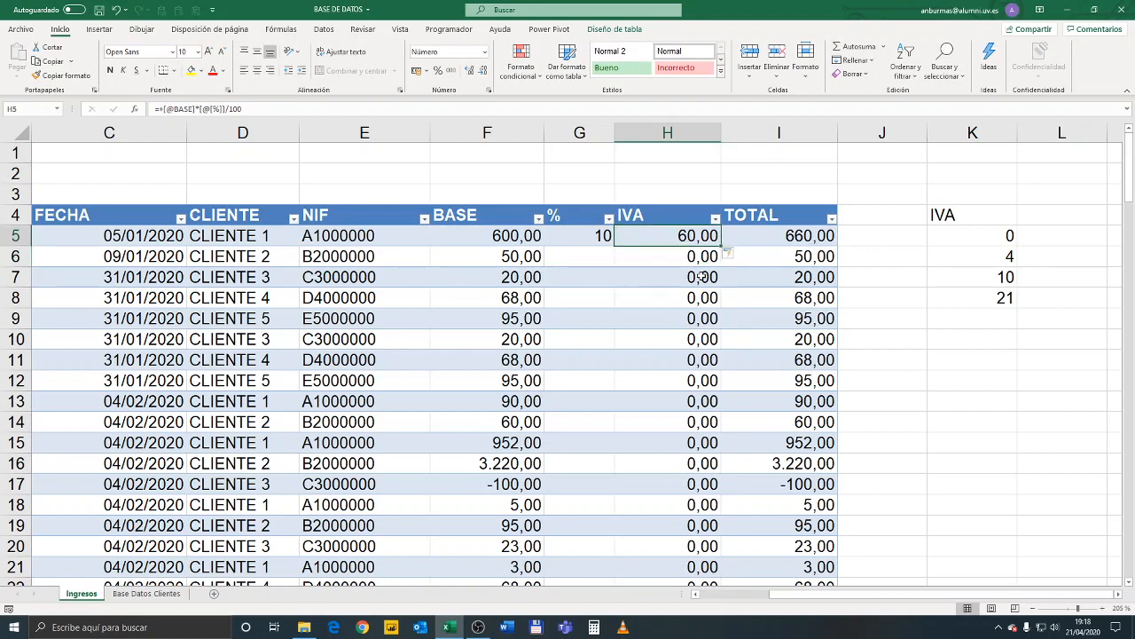
Copy the rate 10 with its list validation from G5 to G6:G133
left_click(596, 258)
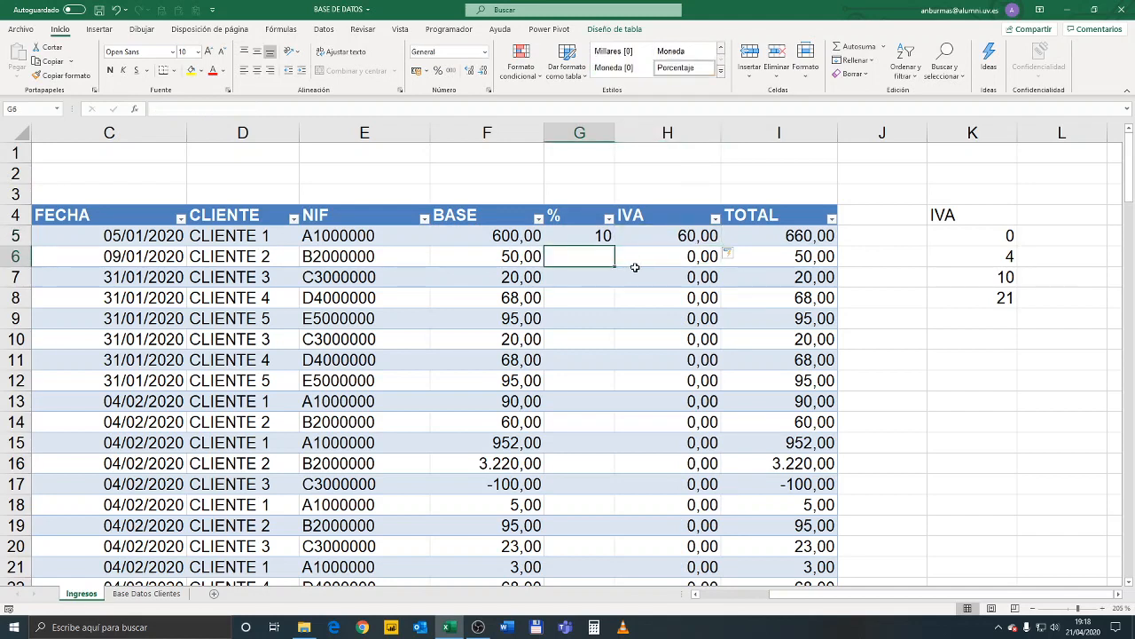
left_click(603, 236)
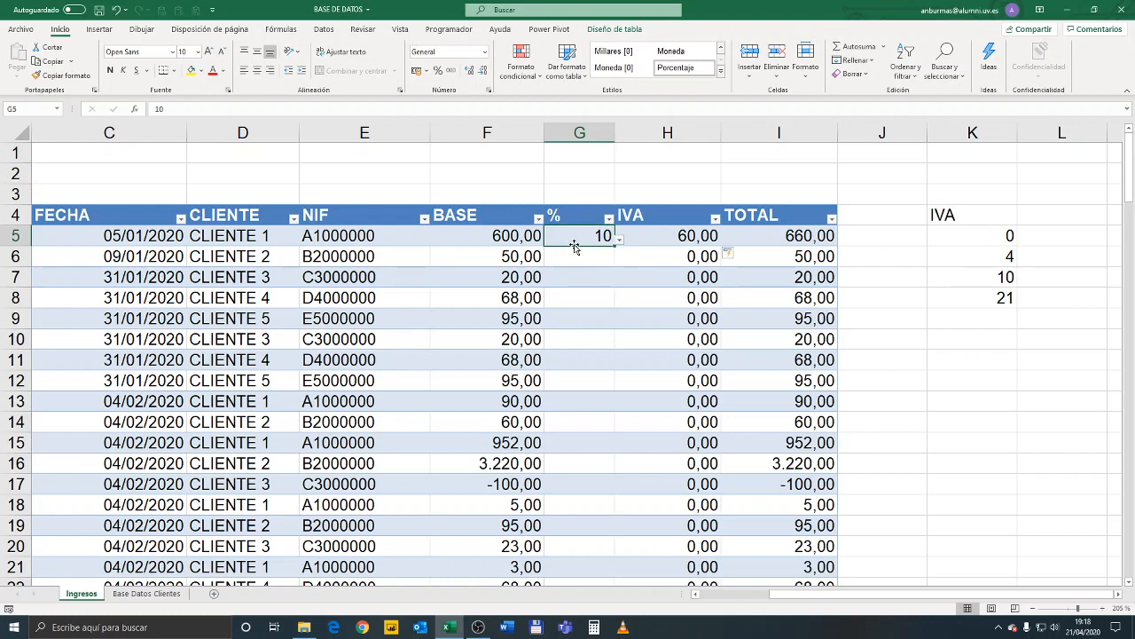
key("ctrl+c")
left_click_drag(586, 256, 569, 529)
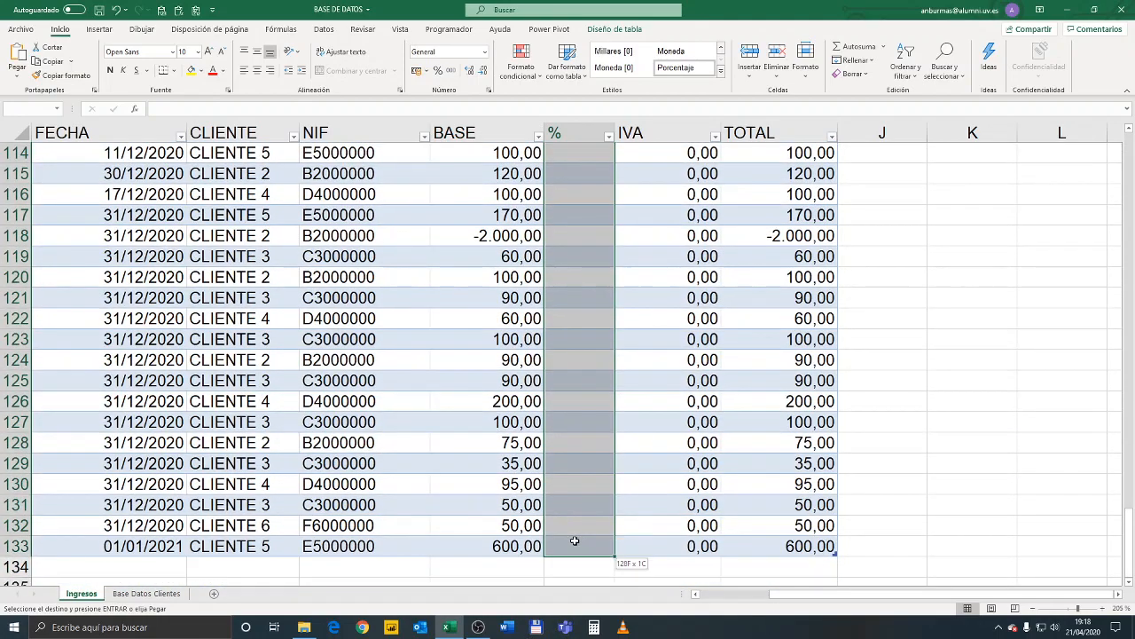
key("ctrl+v")
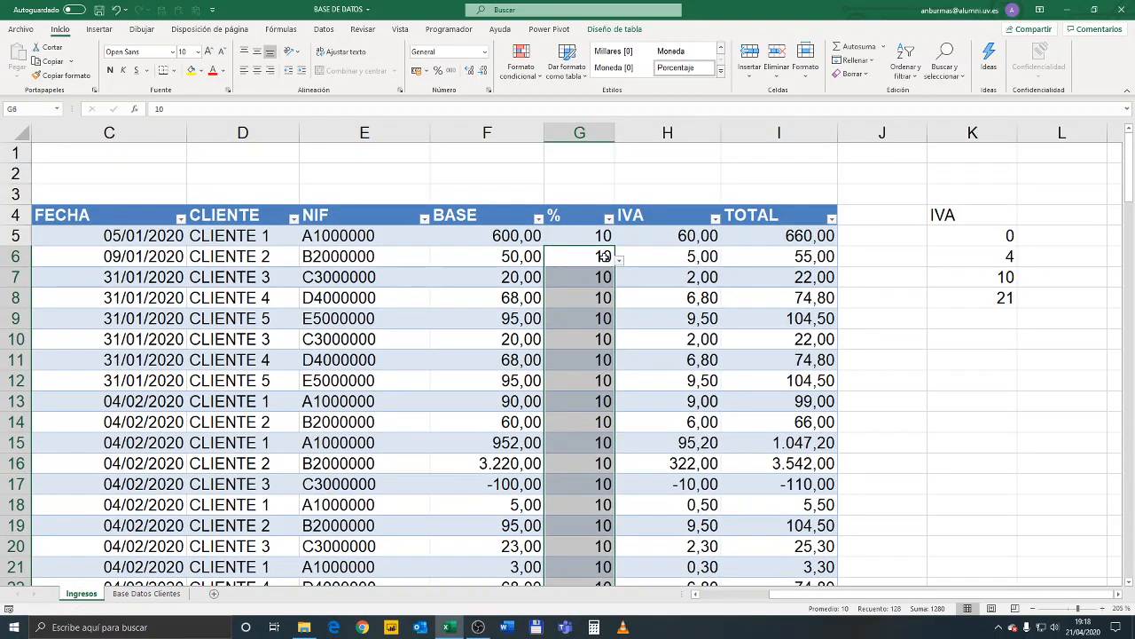
Choose a rate of 4 in G6 and 21 in G7 from their lists
left_click(608, 255)
left_click(618, 259)
left_click(592, 294)
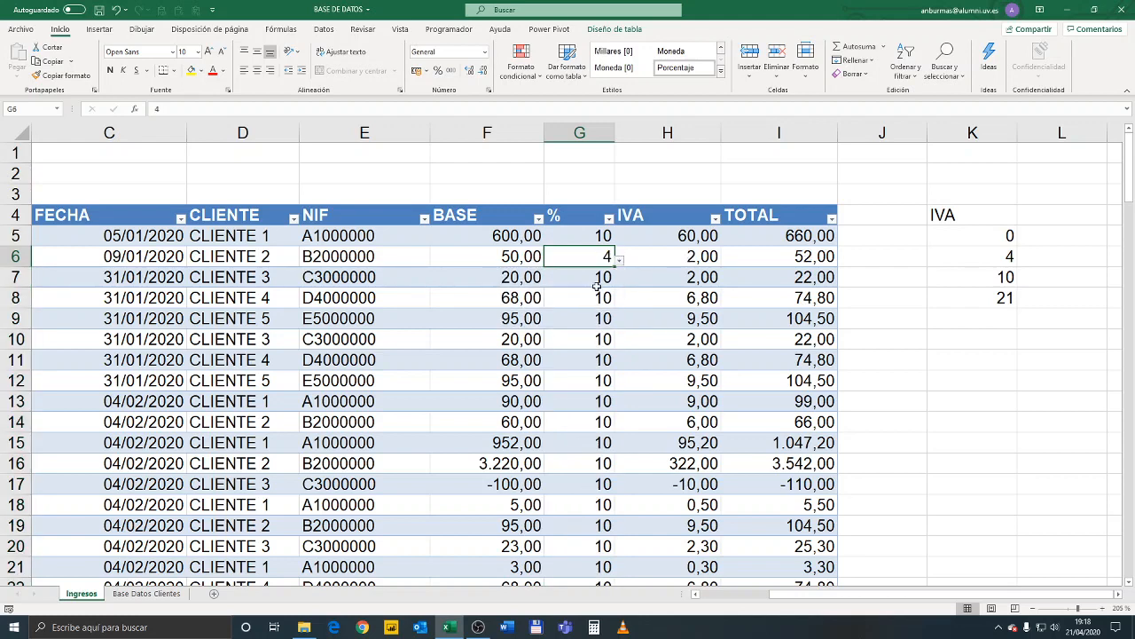
left_click(599, 277)
left_click(619, 280)
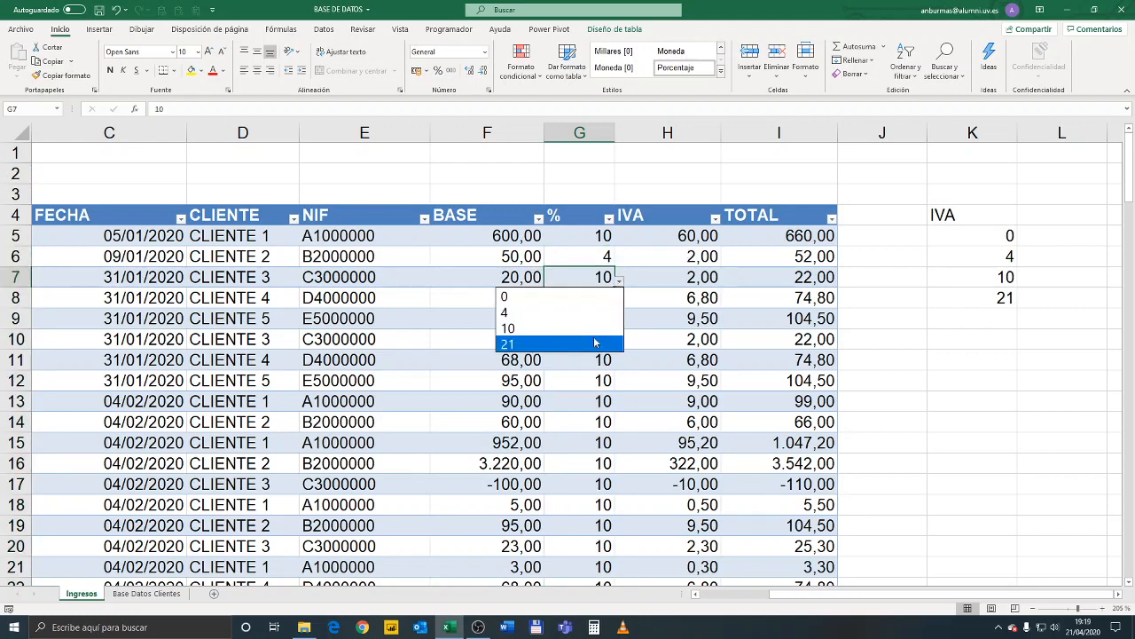
left_click(596, 343)
left_click(599, 326)
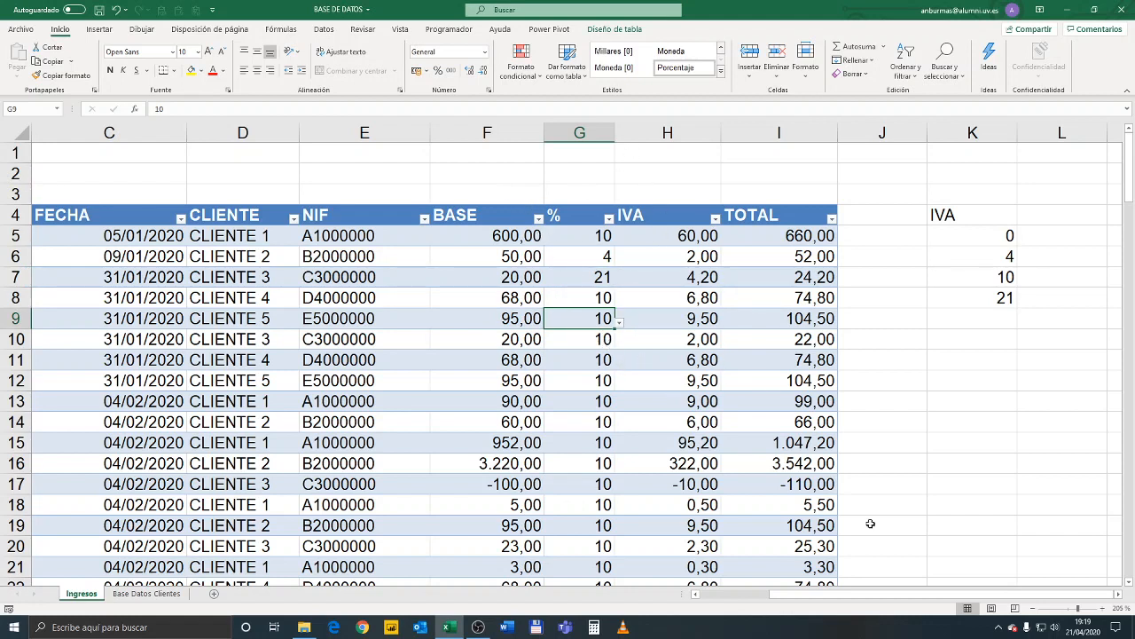
Review the Nº and Nº FACTURA entries of the first invoice row
left_click_drag(776, 595, 727, 595)
left_click(58, 234)
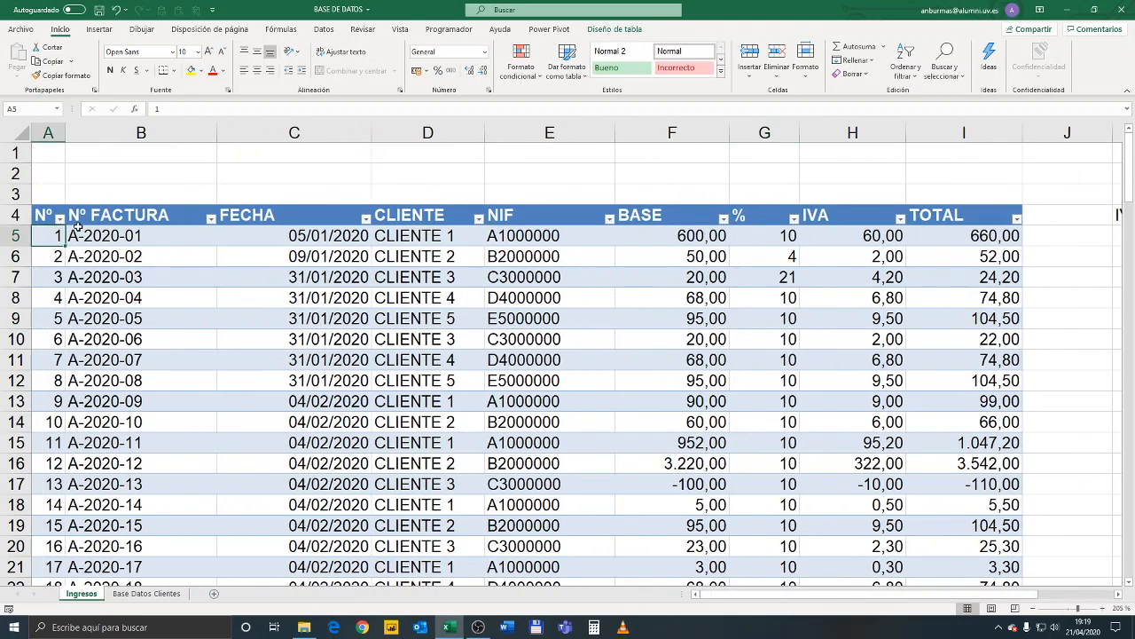
left_click(134, 236)
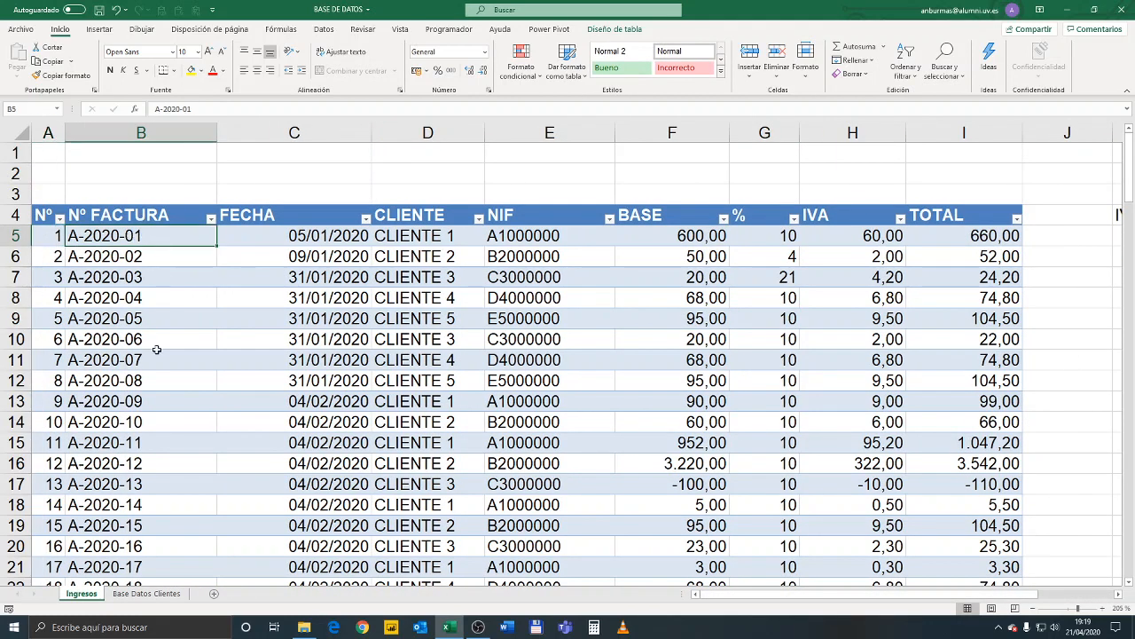
Review the first invoice row's FECHA, CLIENTE, NIF, BASE, % rate list, IVA and TOTAL cells, including their formulas
left_click(306, 238)
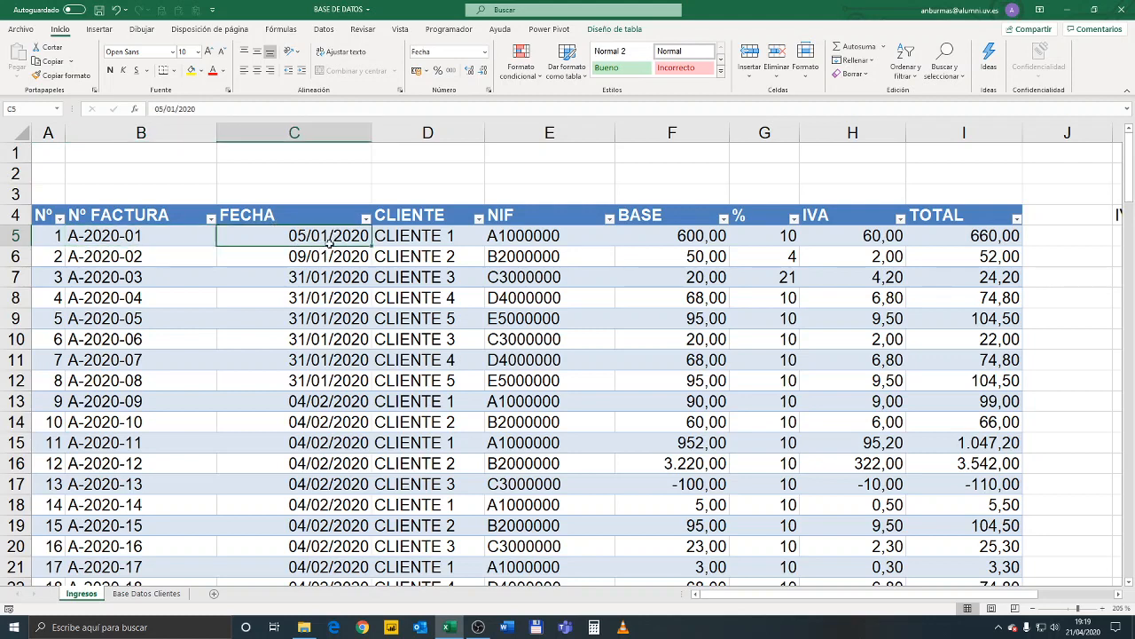
left_click(434, 242)
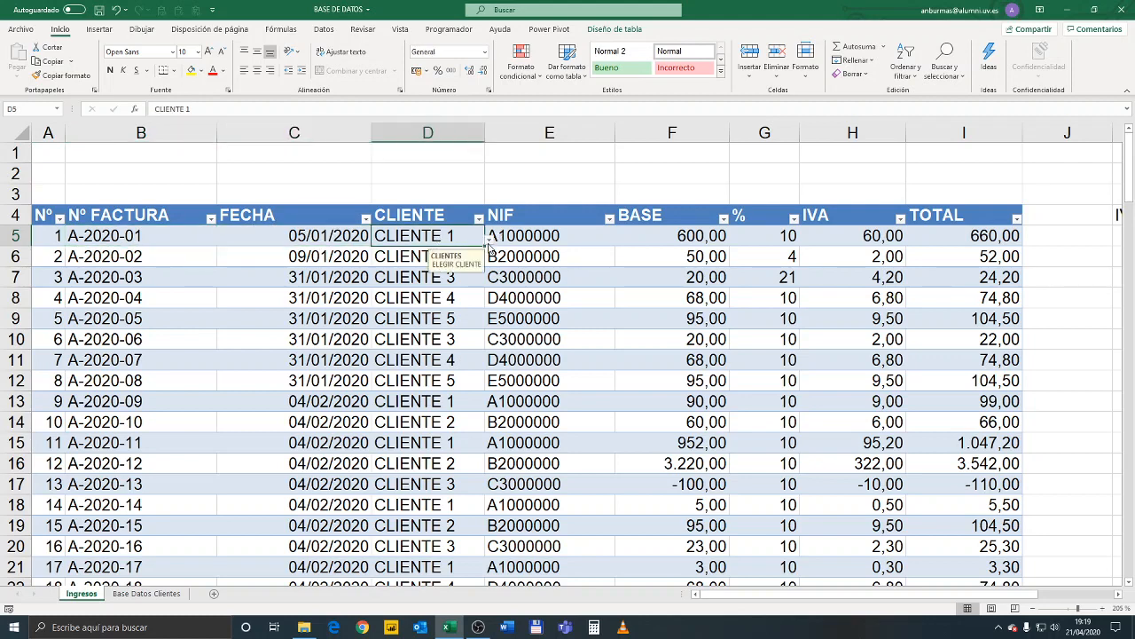
left_click(489, 243)
left_click(551, 236)
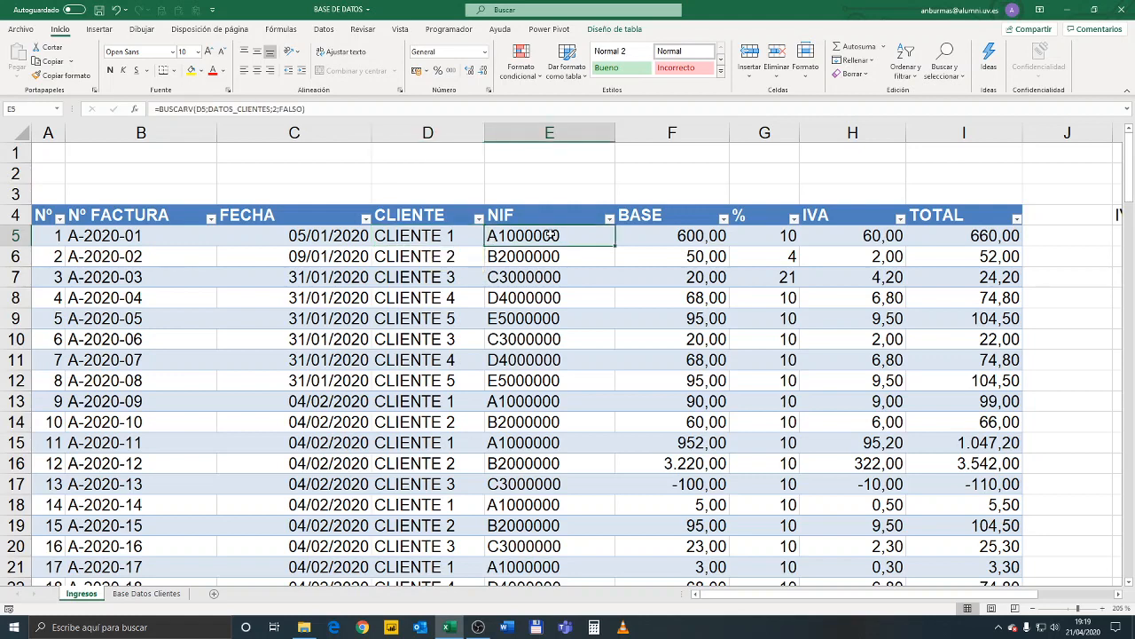
left_click(672, 241)
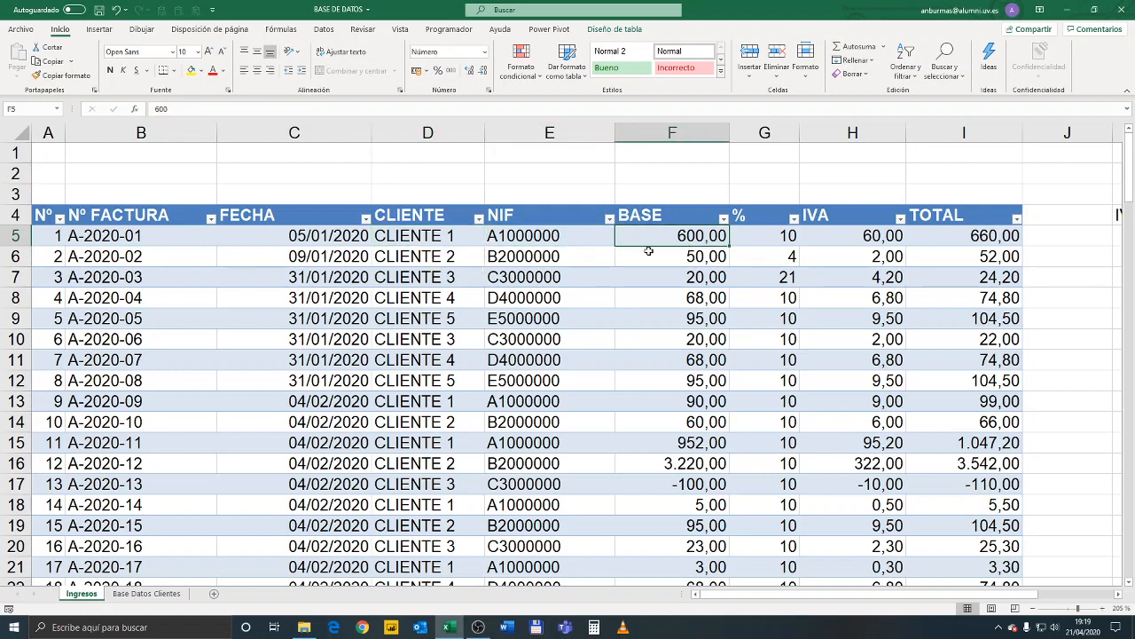
left_click(775, 241)
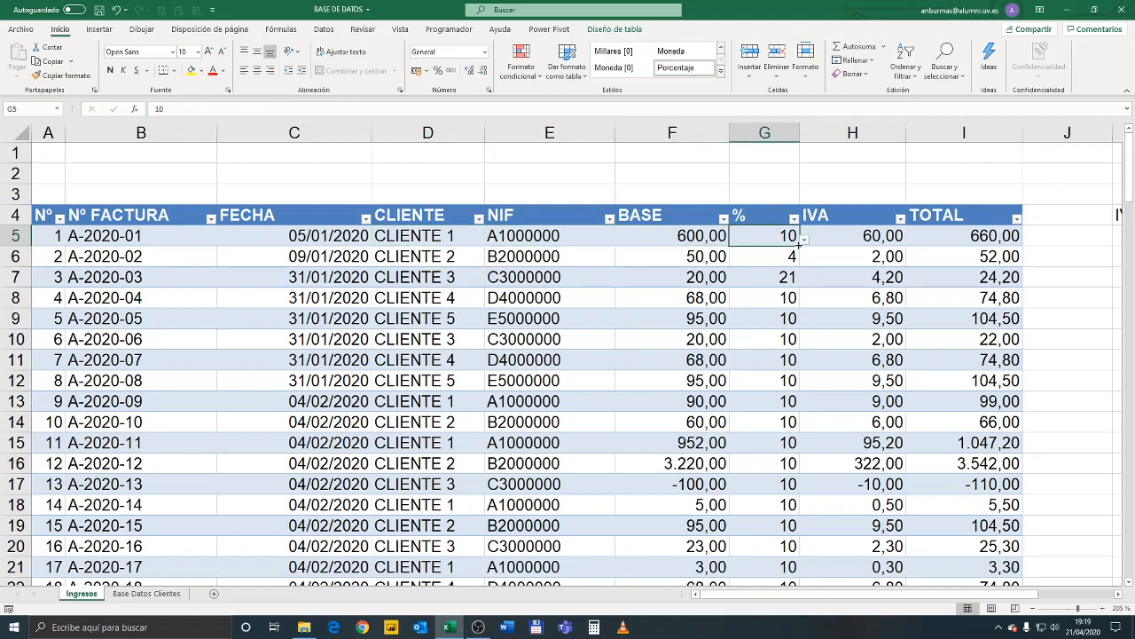
left_click(804, 239)
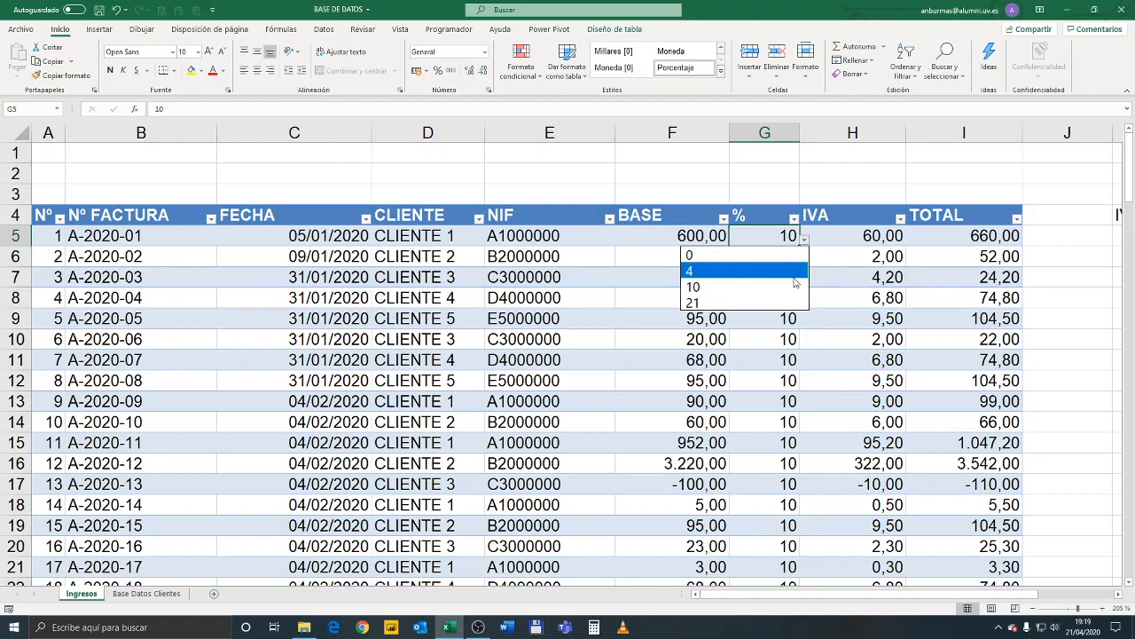
left_click(888, 229)
left_click(858, 233)
left_click(965, 237)
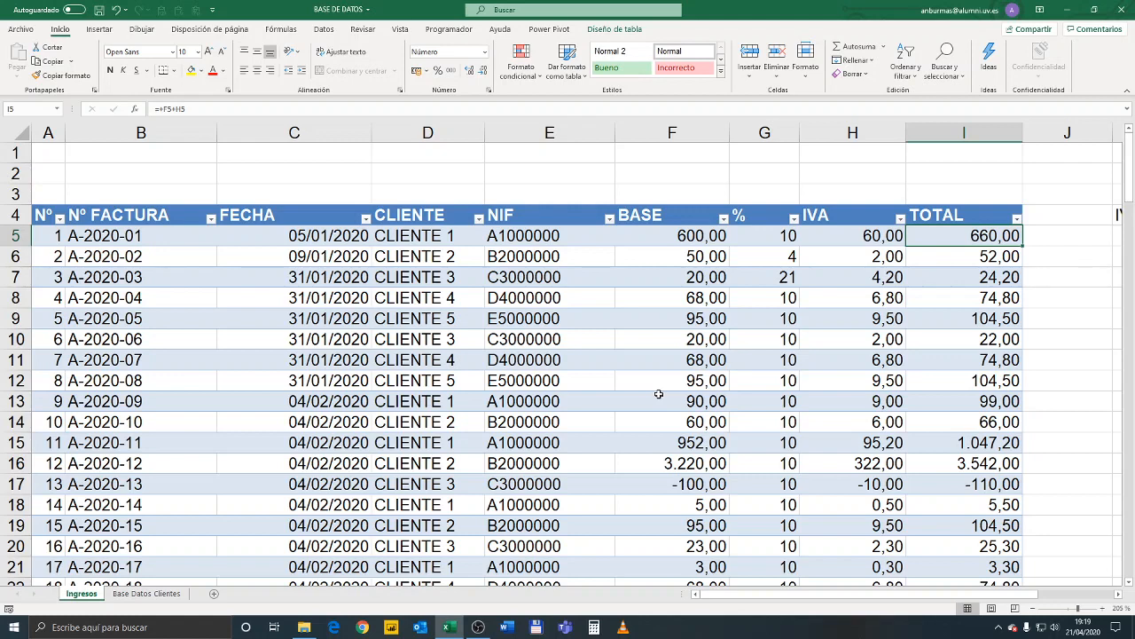
Create a pivot table from the invoice table Tabla2 on a new worksheet
left_click(298, 342)
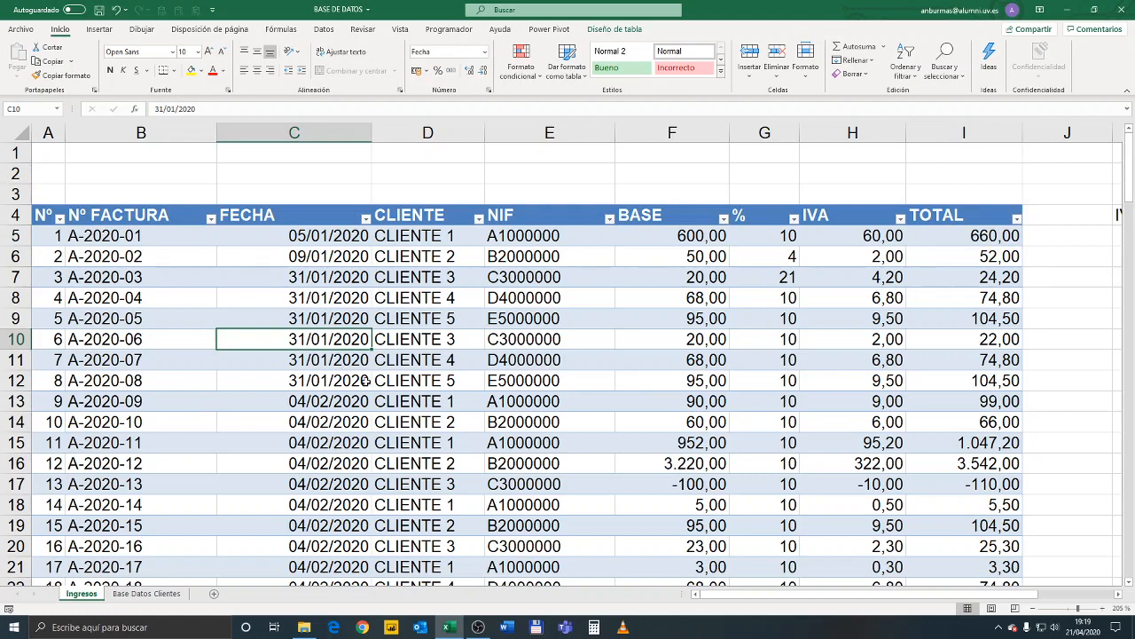
left_click(373, 322)
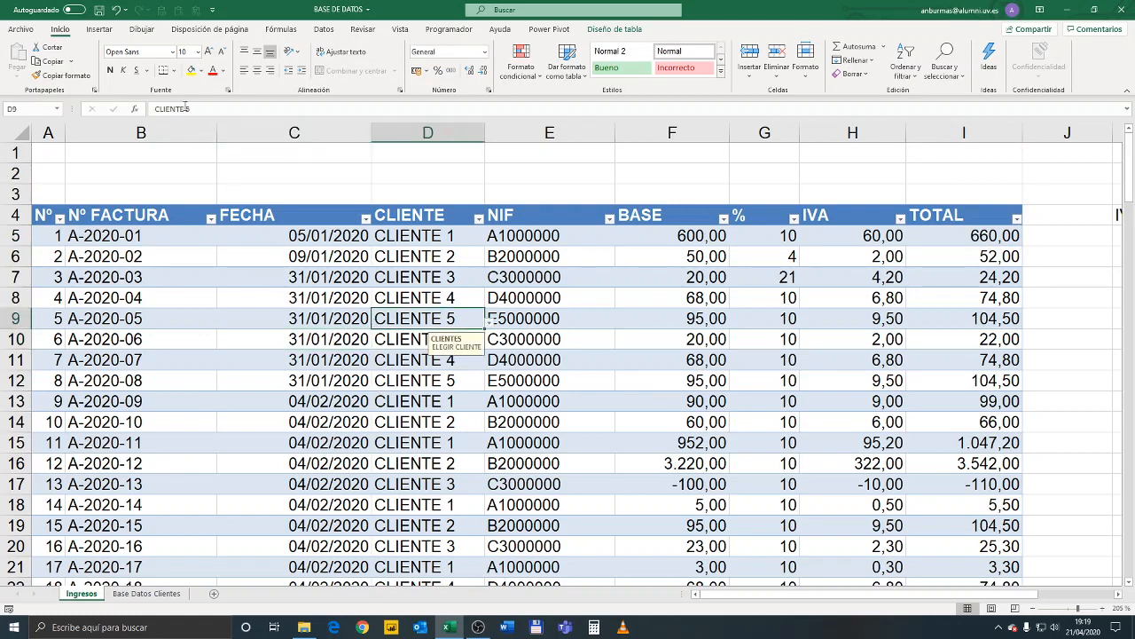
left_click(99, 29)
left_click(20, 58)
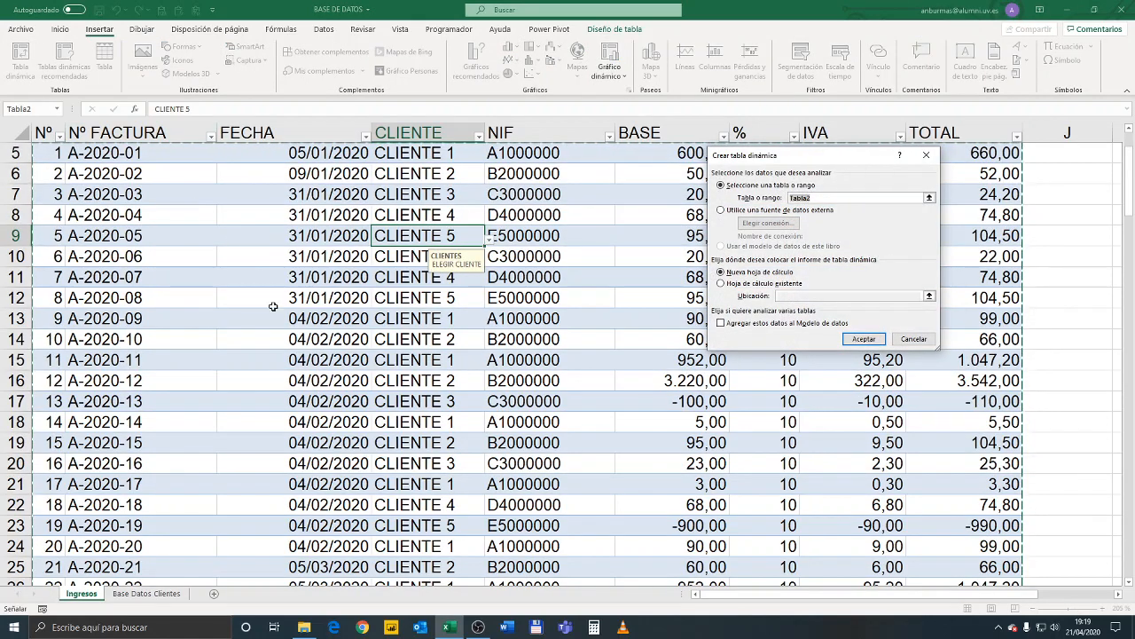
scroll(353, 310, "up", 2)
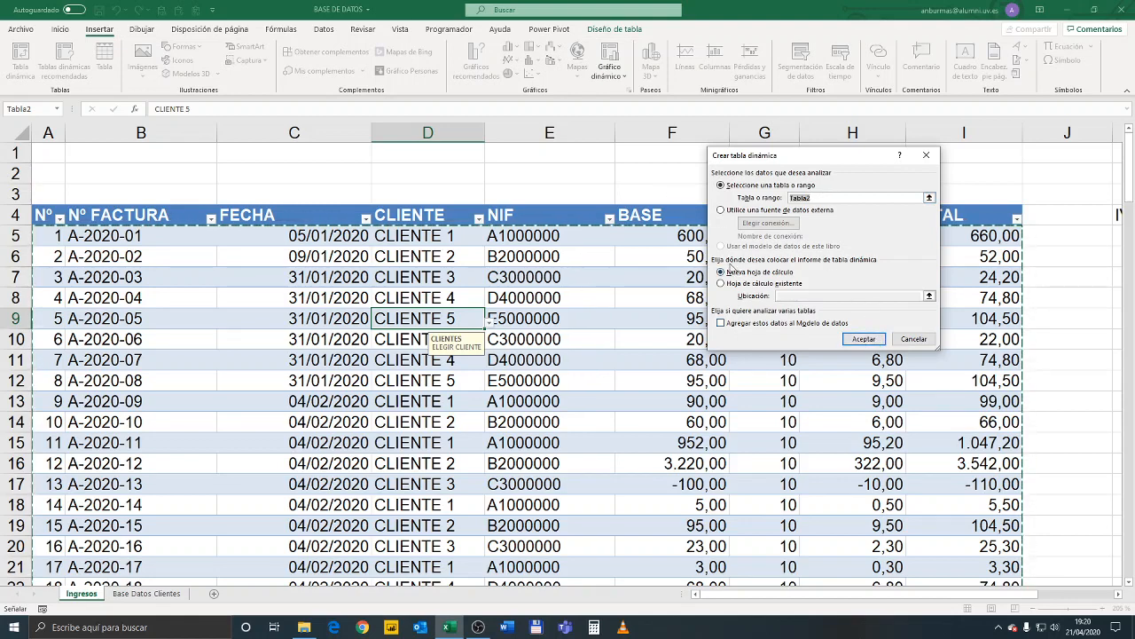
left_click(854, 339)
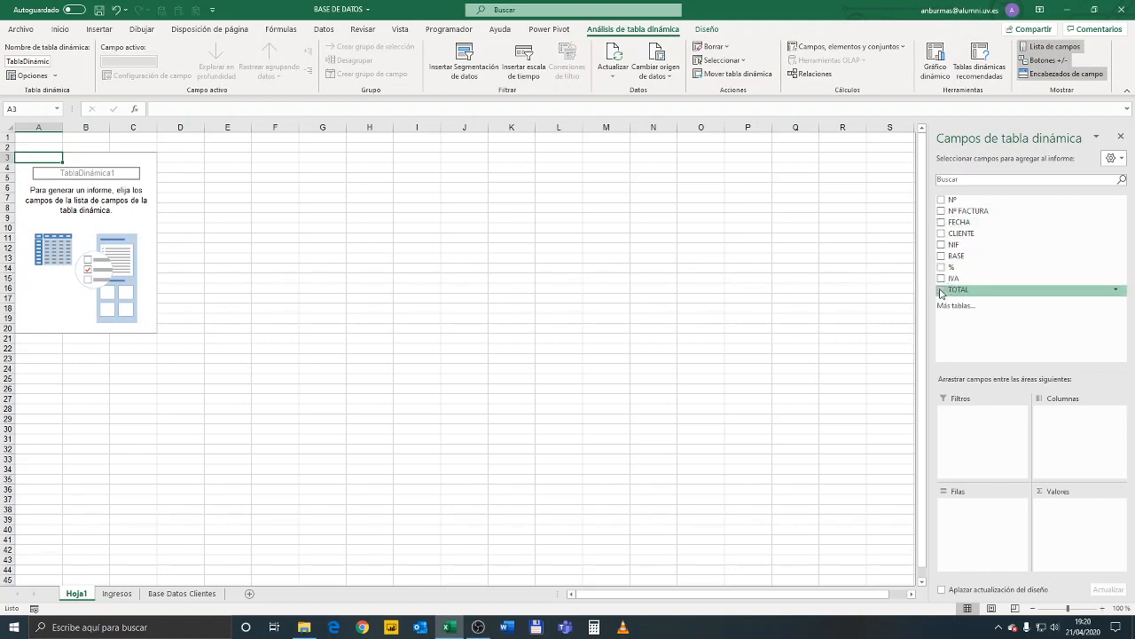
Sum TOTAL by CLIENTE rows in the pivot table and format the sums with thousands separators and two decimals
left_click_drag(942, 293, 1078, 531)
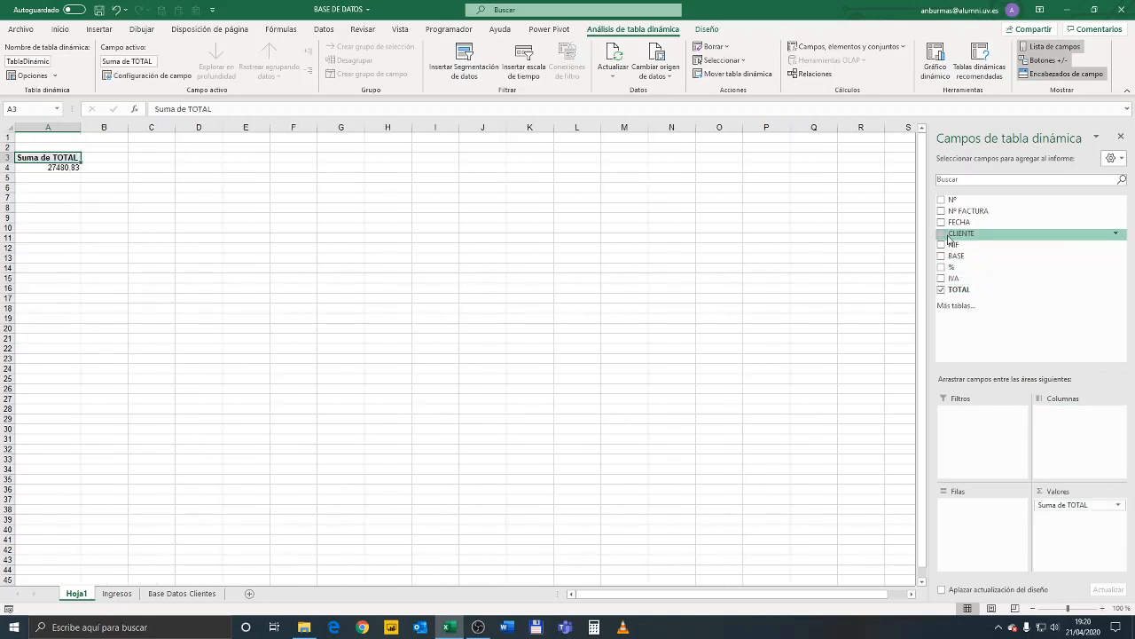
left_click_drag(942, 235, 985, 530)
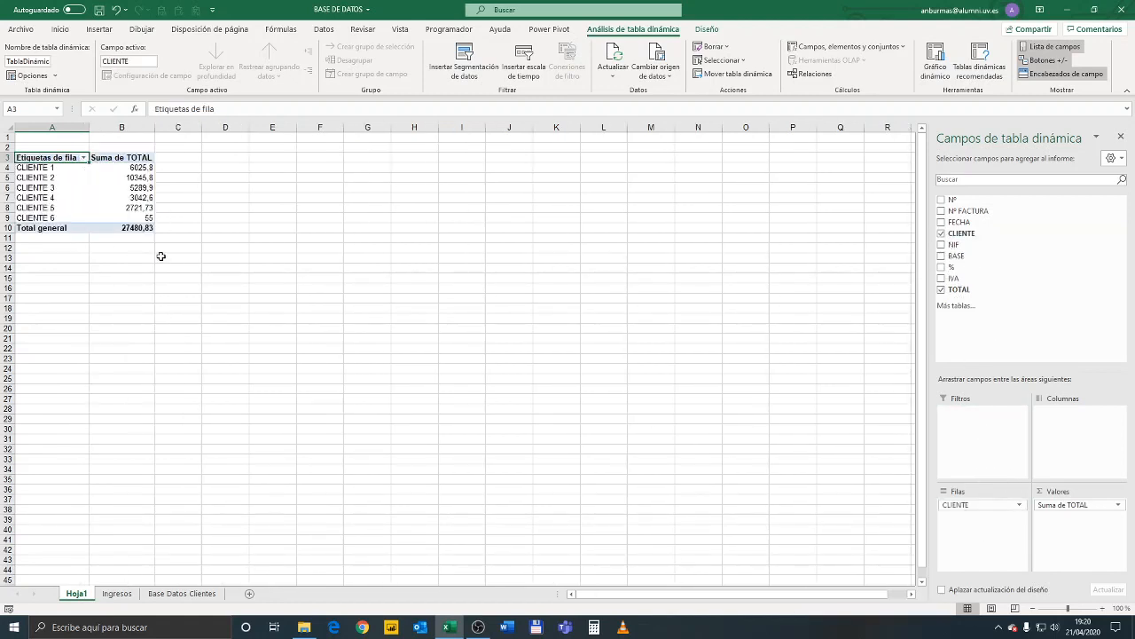
left_click_drag(144, 227, 131, 171)
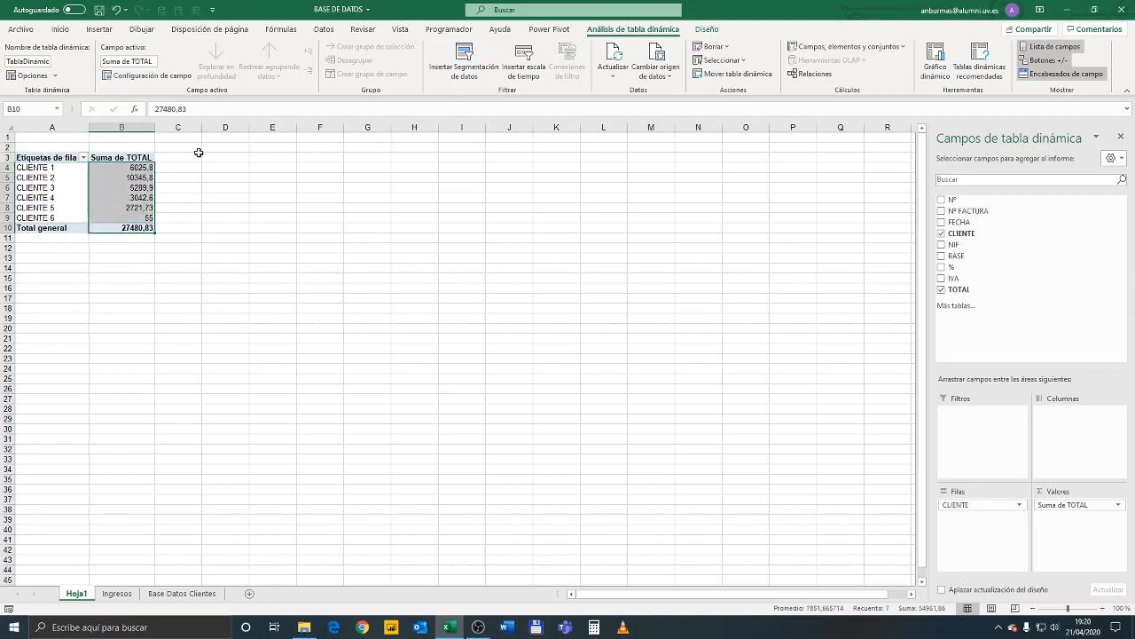
key("ctrl+shift+1")
left_click(217, 223)
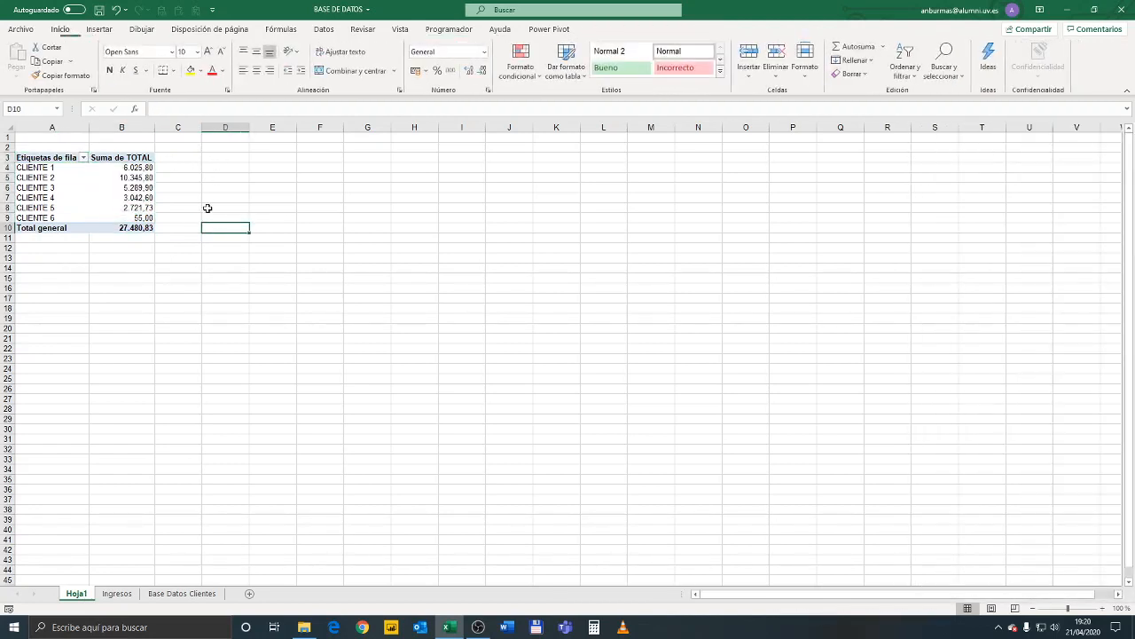
left_click(142, 225)
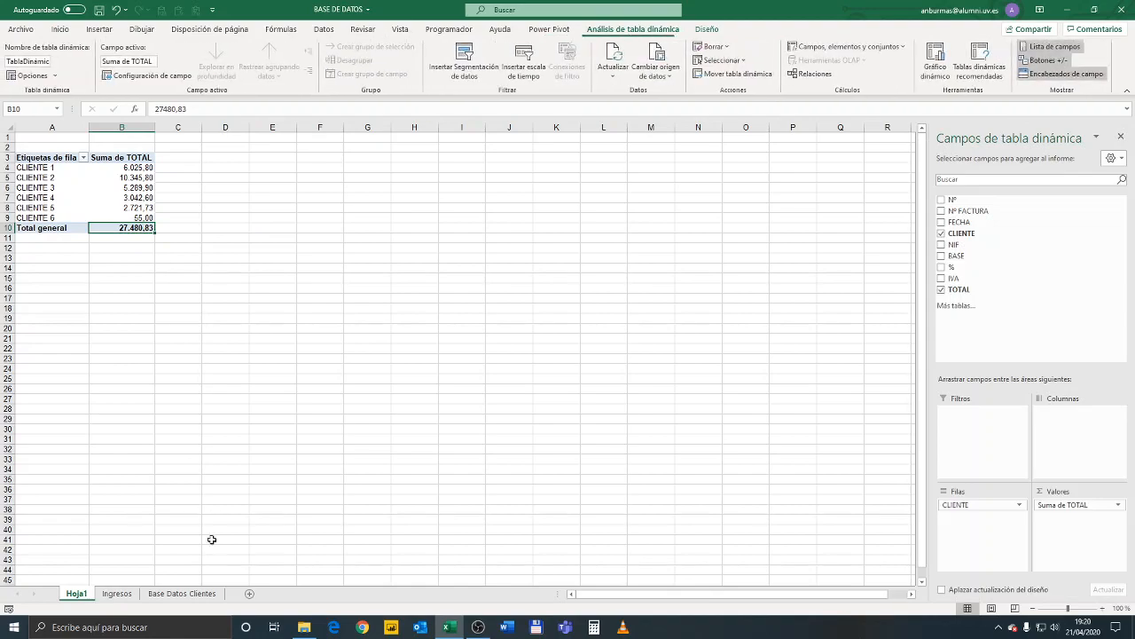
Add a sum of the TOTAL column in I134, below the last invoice row of the Ingresos sheet
left_click(116, 594)
left_click(973, 238)
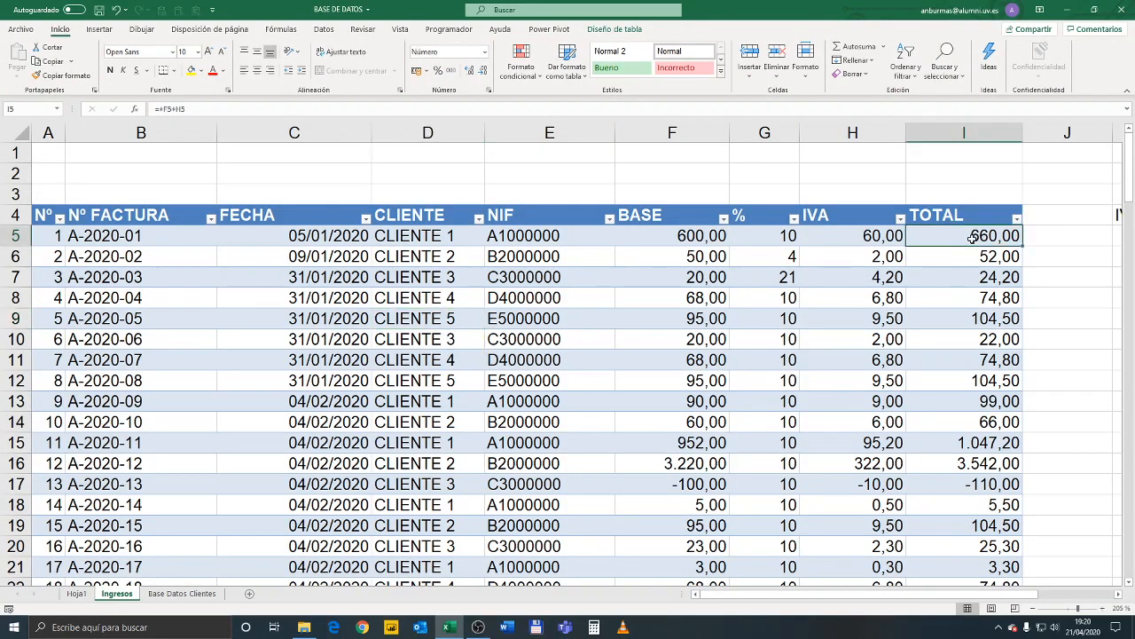
key("ctrl+Down")
key("Down")
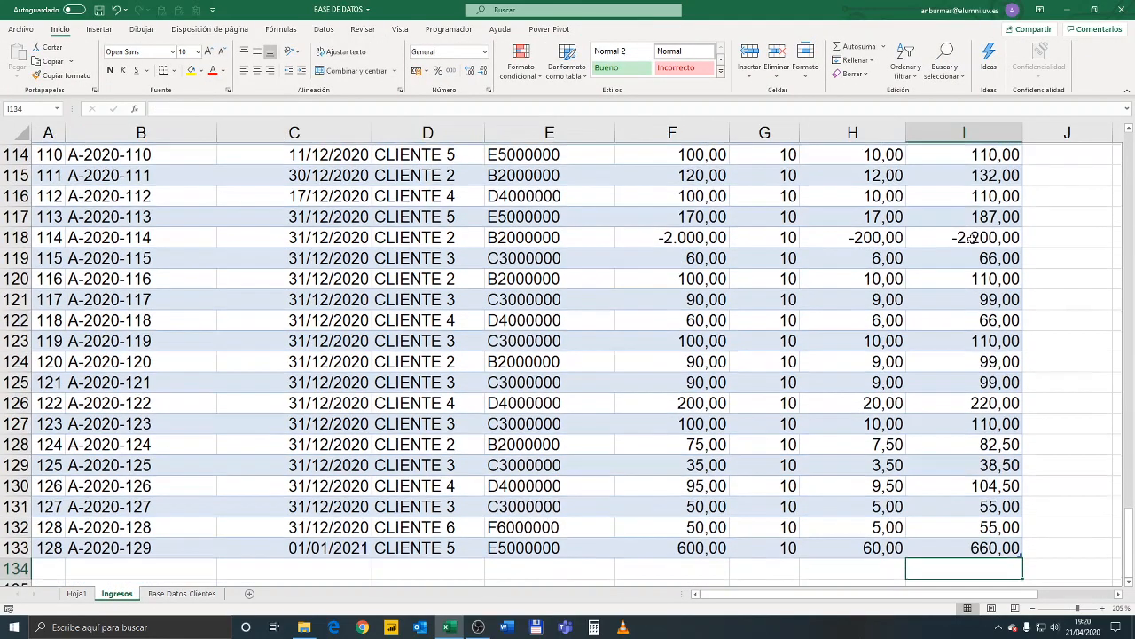
key("Up")
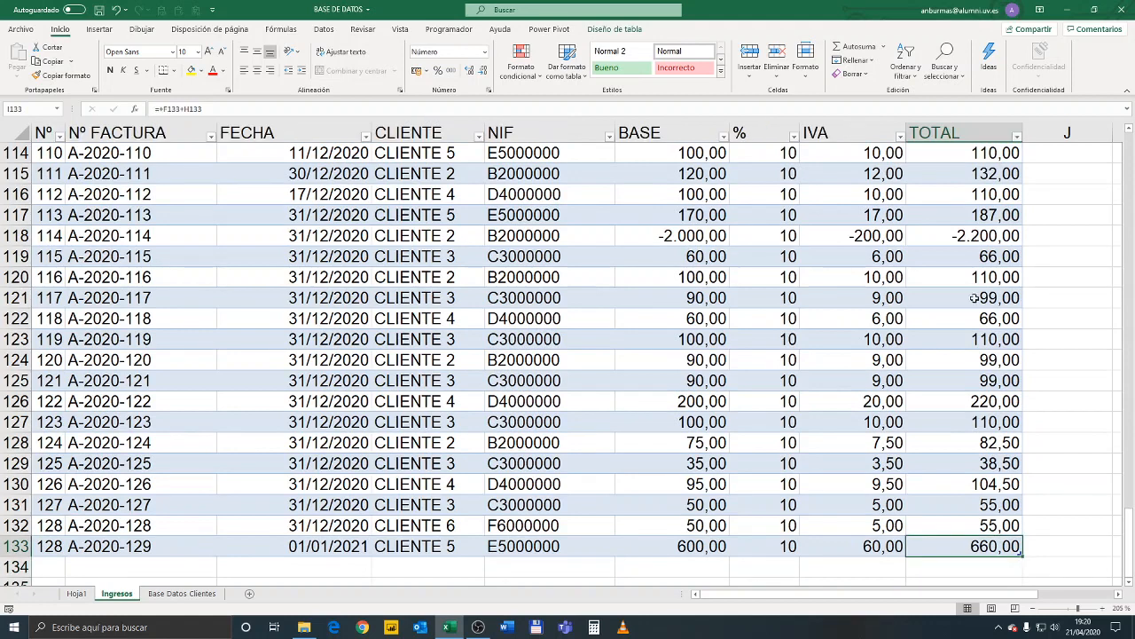
right_click(975, 441)
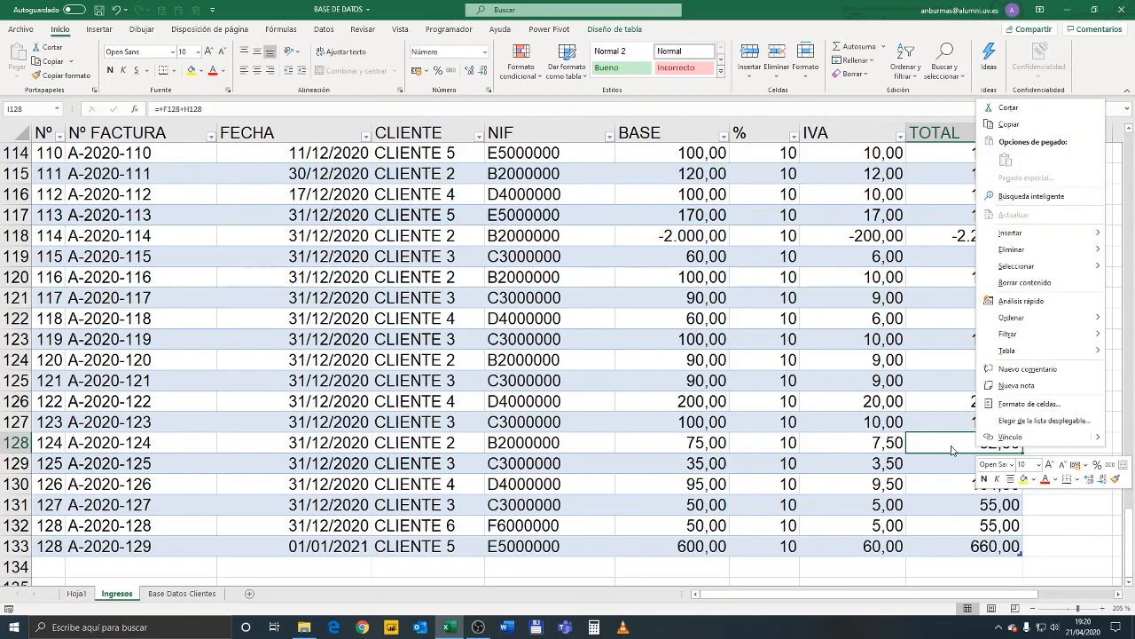
left_click(952, 449)
left_click(991, 568)
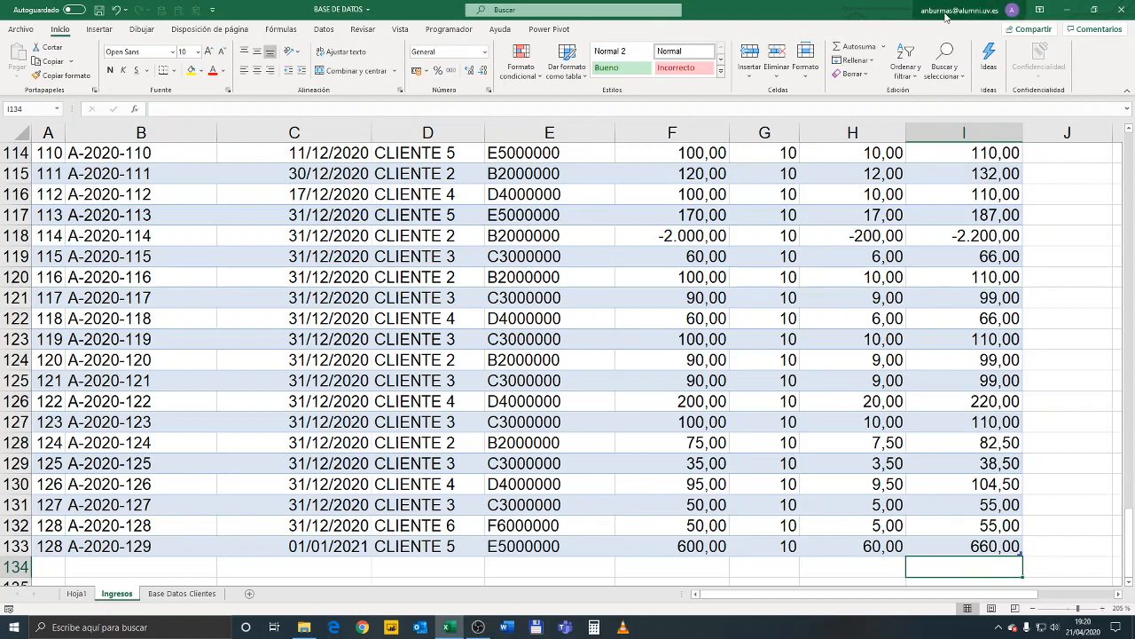
left_click(868, 53)
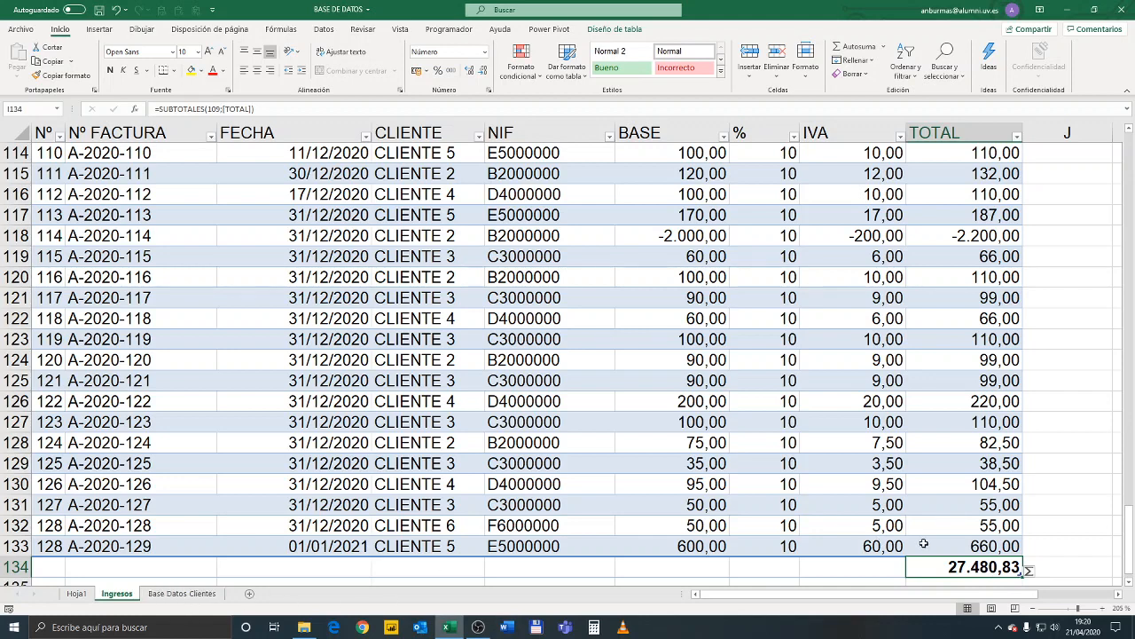
Compare the pivot table's grand total on Hoja1 with the TOTAL sum on the Ingresos sheet
left_click(87, 593)
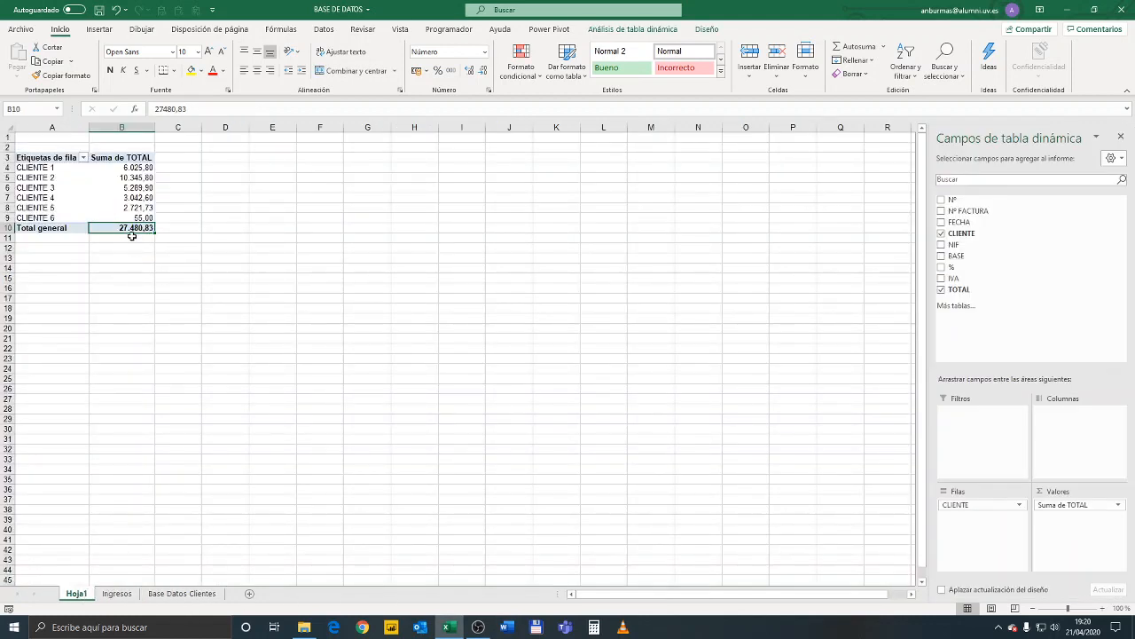
left_click(117, 594)
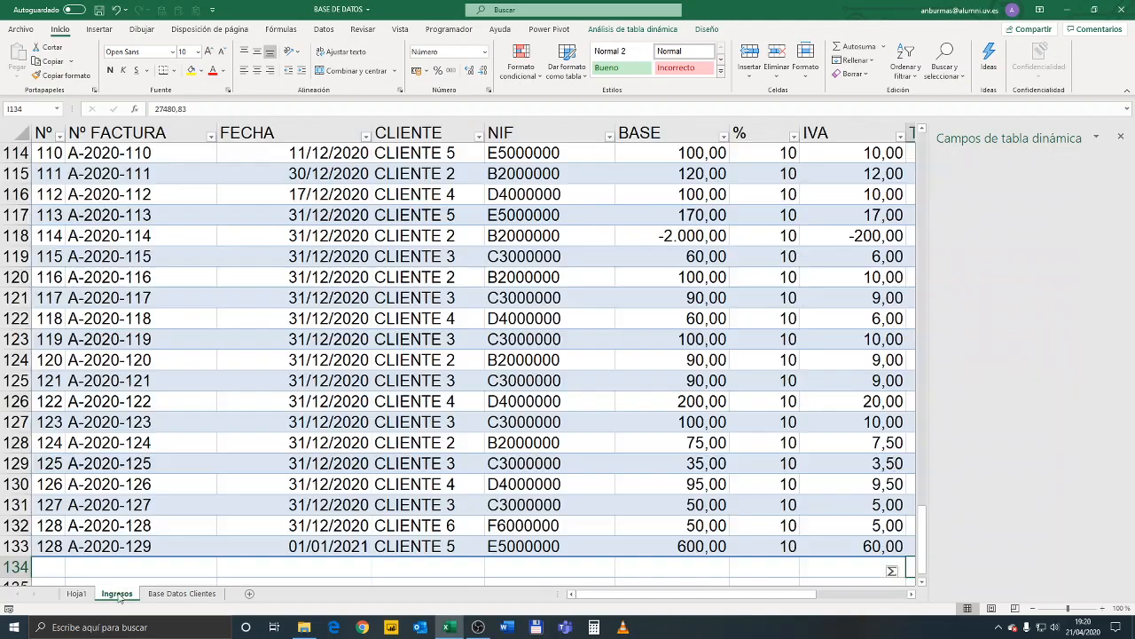
left_click(76, 594)
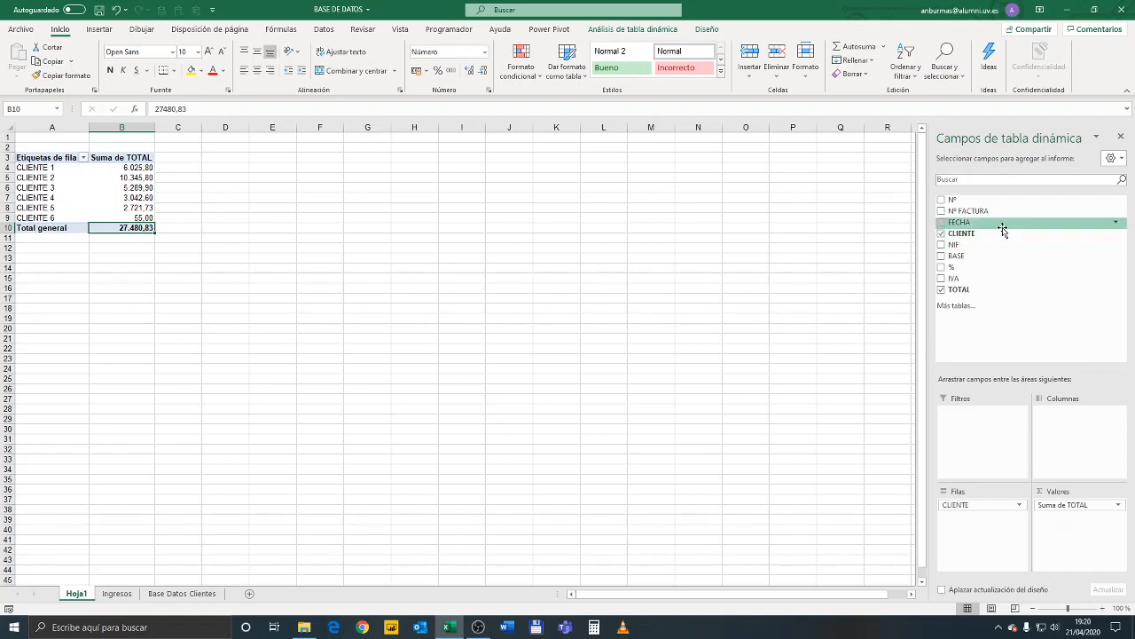
Group the pivot table by date, keeping only Trimestres under CLIENTE in the rows, without FECHA and Años
left_click_drag(952, 222, 974, 541)
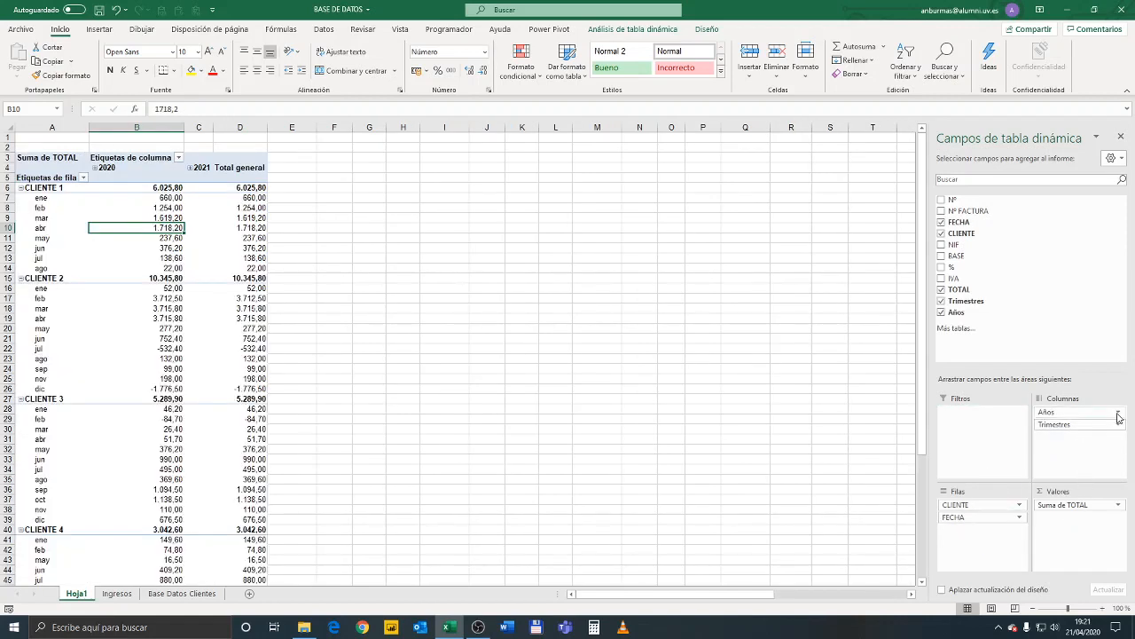
left_click_drag(1118, 417, 807, 420)
left_click_drag(1065, 424, 889, 528)
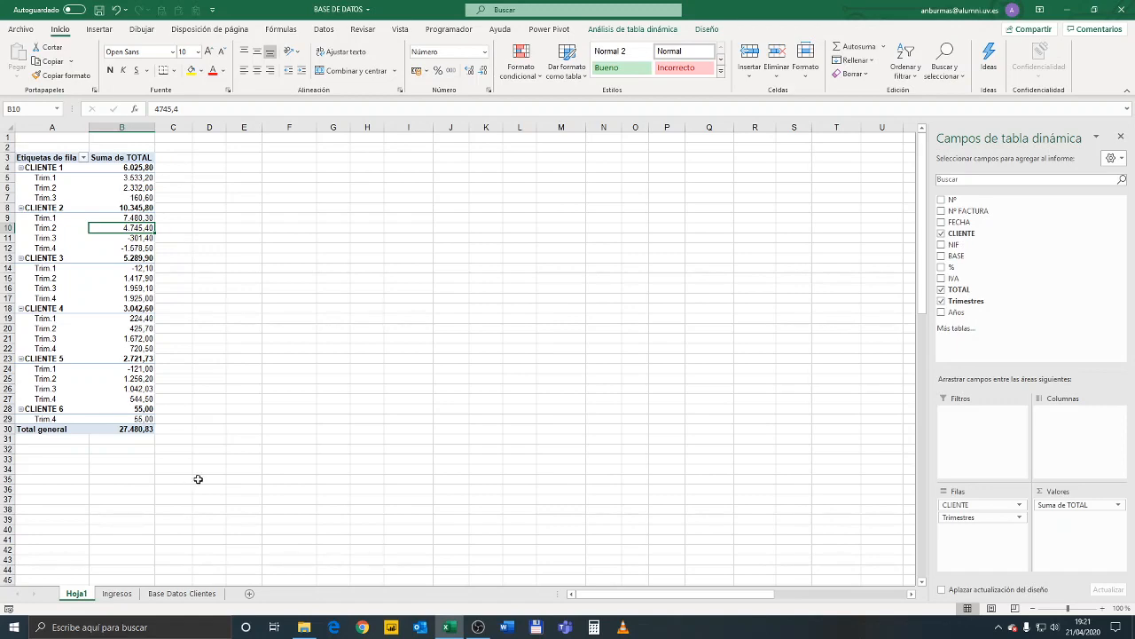
Filter the CLIENTE column of the Ingresos table to show only CLIENTE 1
left_click(116, 592)
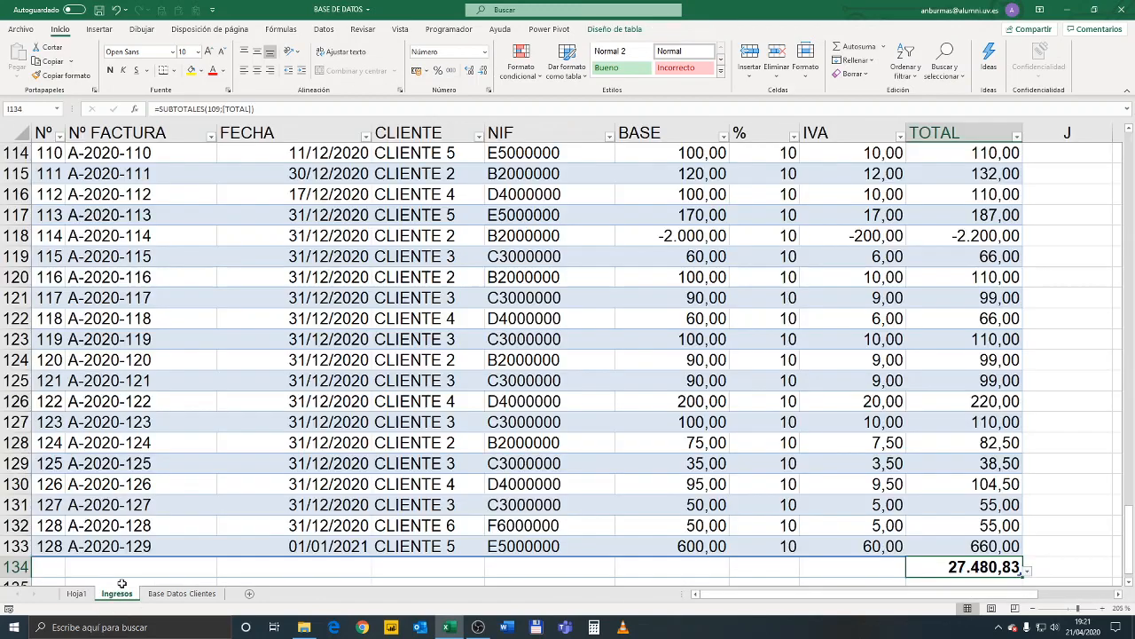
scroll(291, 352, "up", 20)
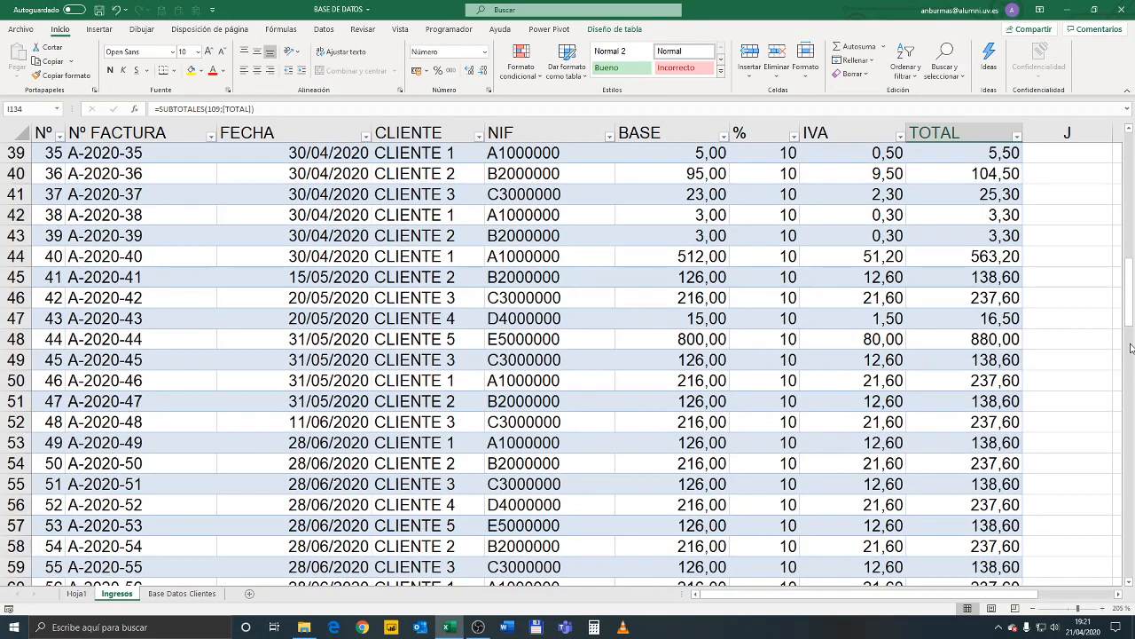
scroll(1131, 346, "up", 13)
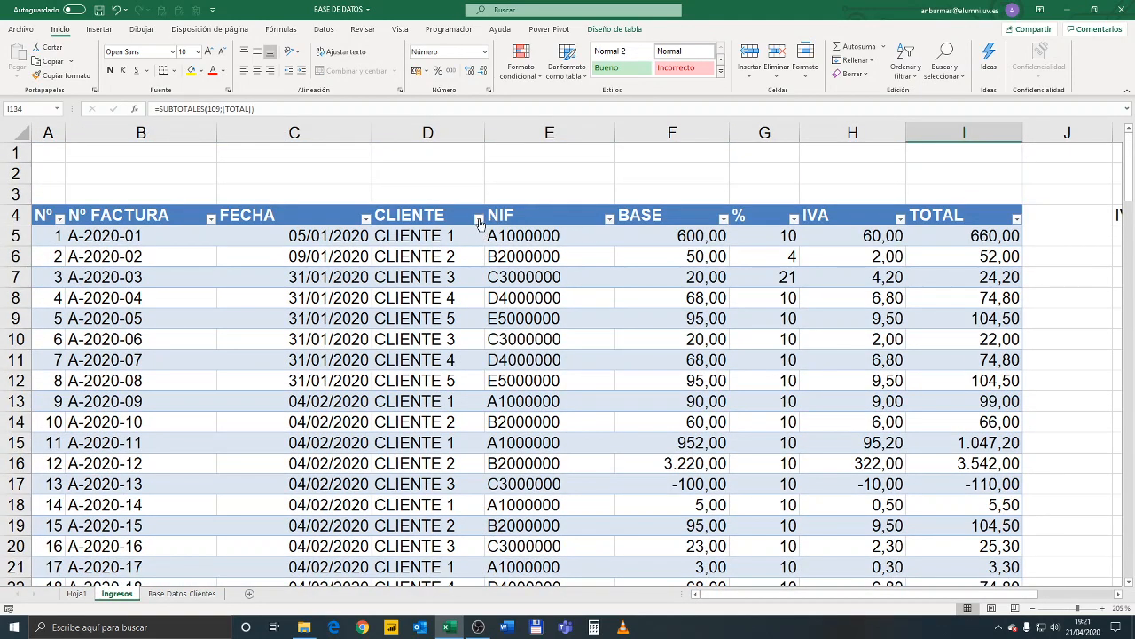
left_click(479, 219)
left_click(360, 343)
left_click(360, 353)
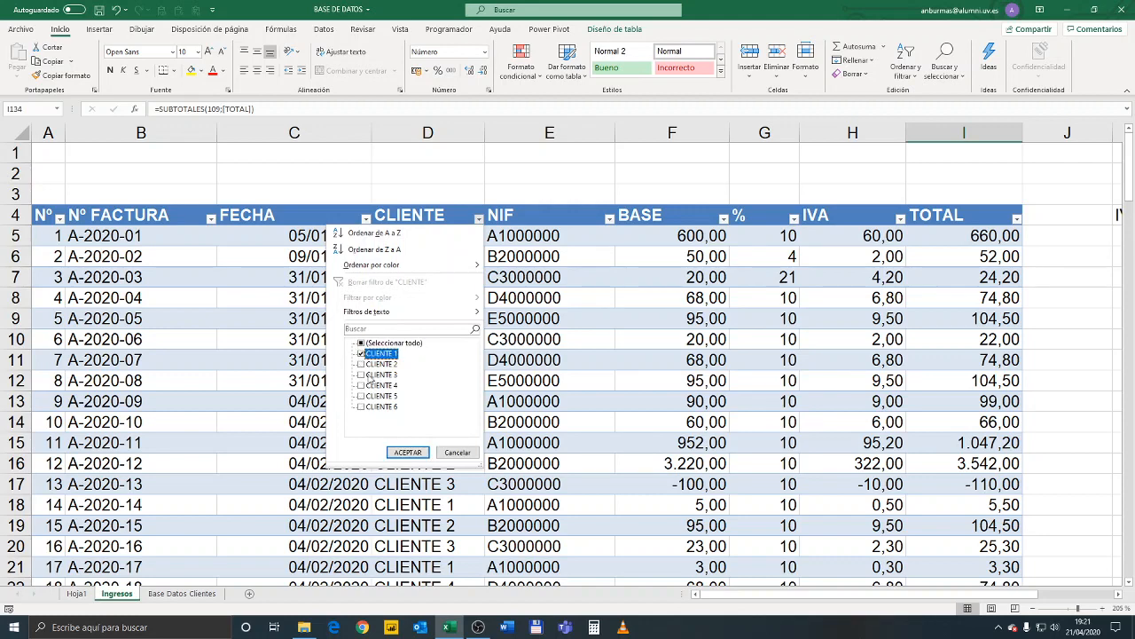
left_click(408, 452)
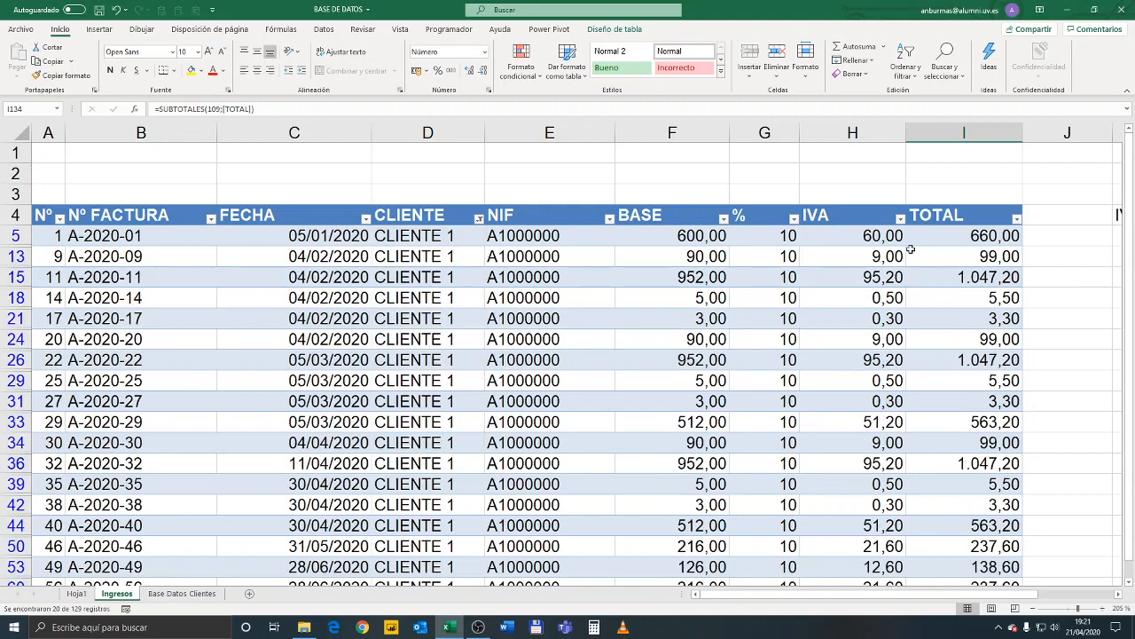
Move Trimestres from the rows to the columns of the pivot table on Hoja1
left_click(182, 594)
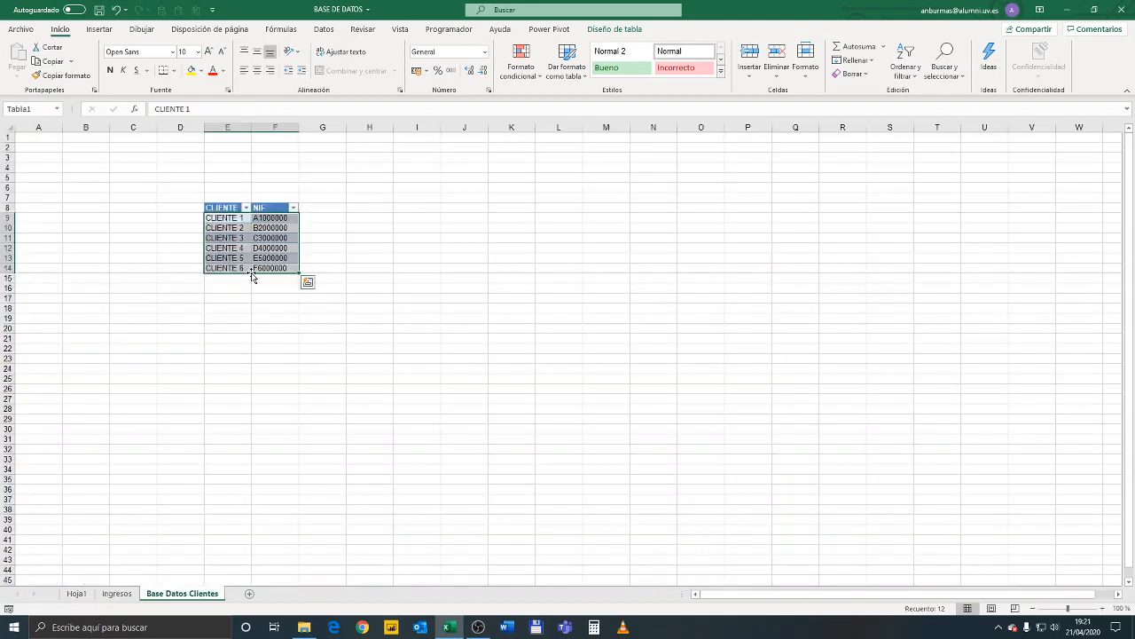
left_click(76, 594)
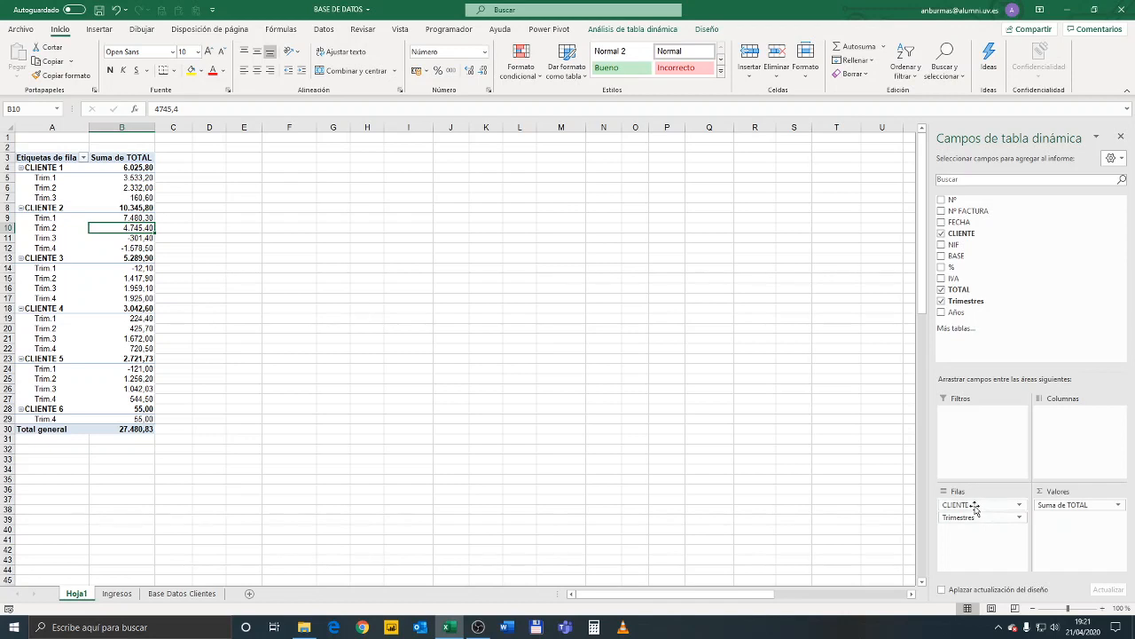
left_click_drag(971, 517, 1063, 453)
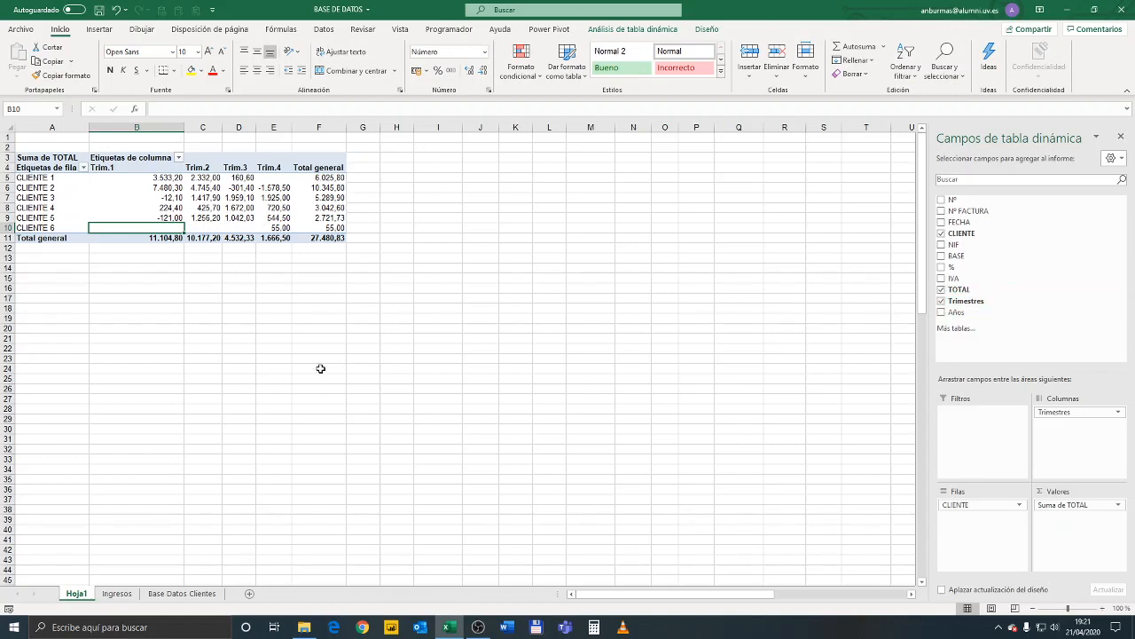
left_click(296, 196)
right_click(297, 197)
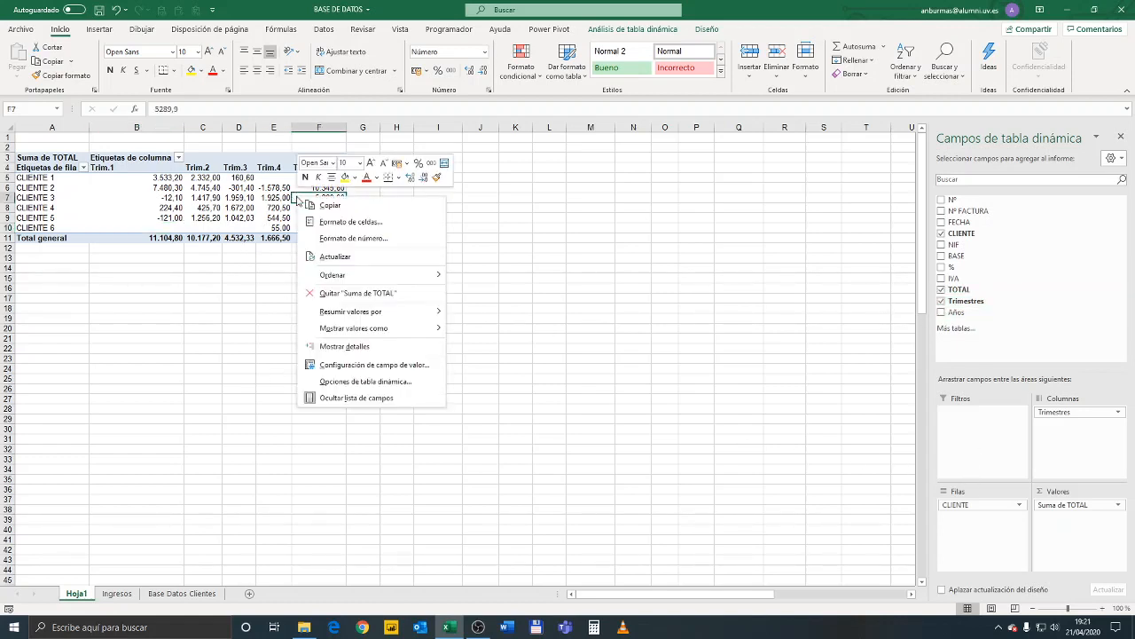
left_click(625, 184)
left_click(227, 186)
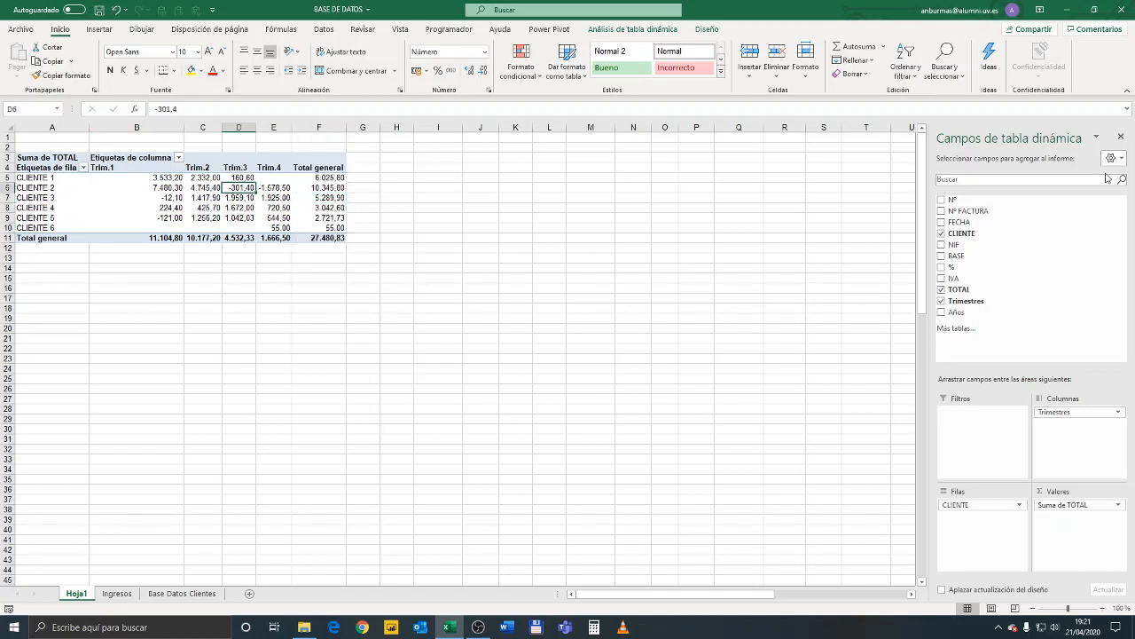
Close the pivot table's field list and dismiss the Ideas analysis after opening it
left_click(1122, 137)
left_click(990, 62)
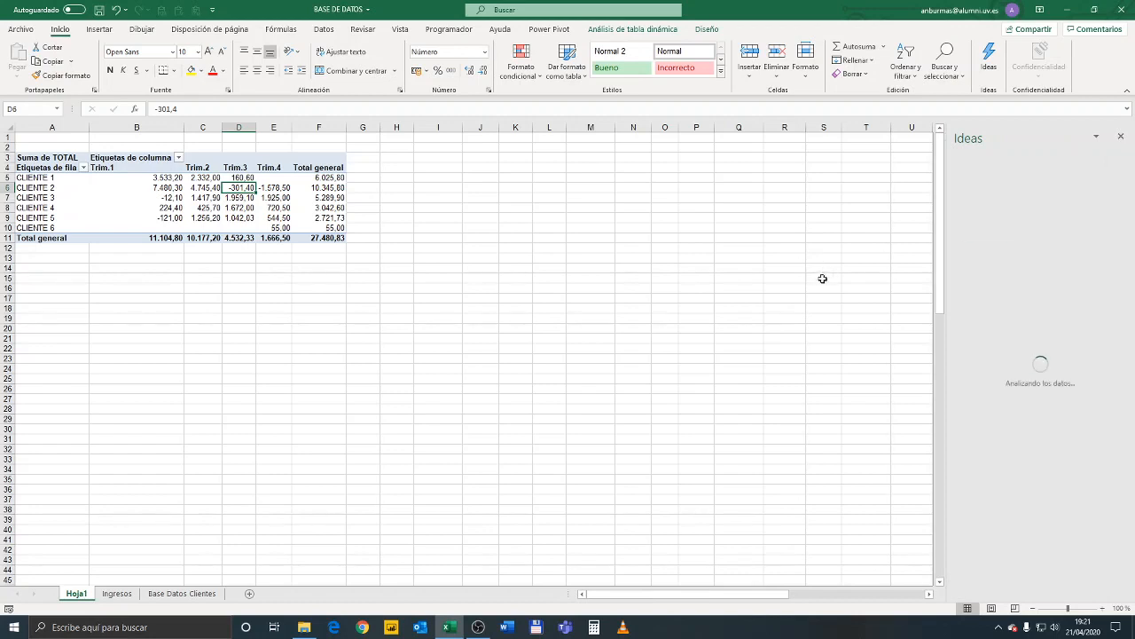
left_click(1120, 135)
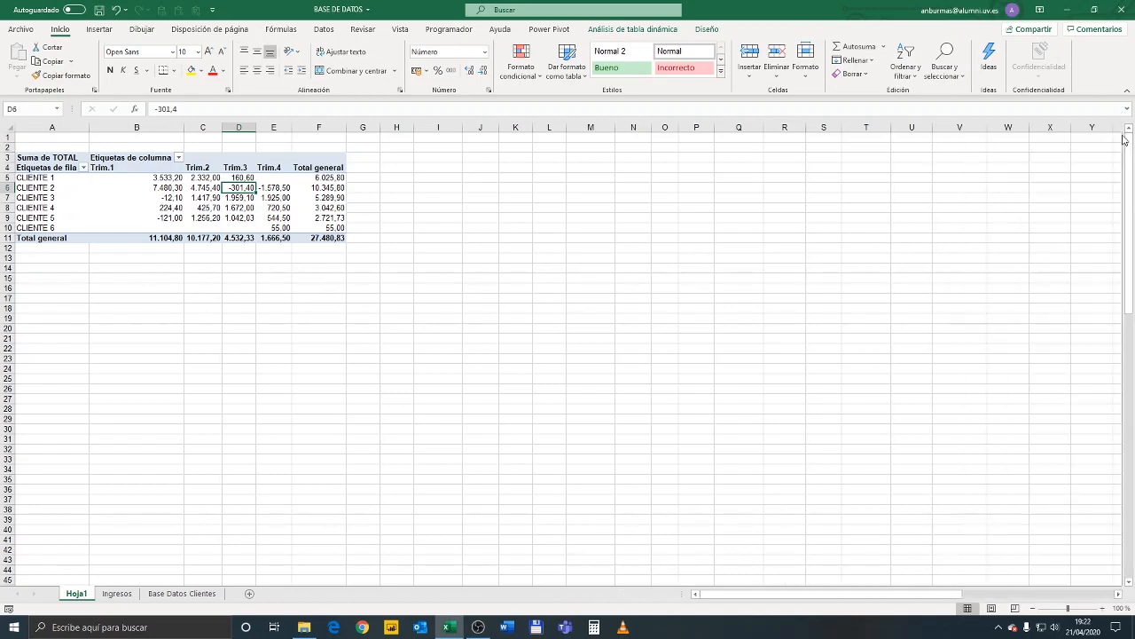
Select the pivot table's client rows with their quarterly amounts and totals (A5:F10), and open the recommended charts for them
left_click(210, 196)
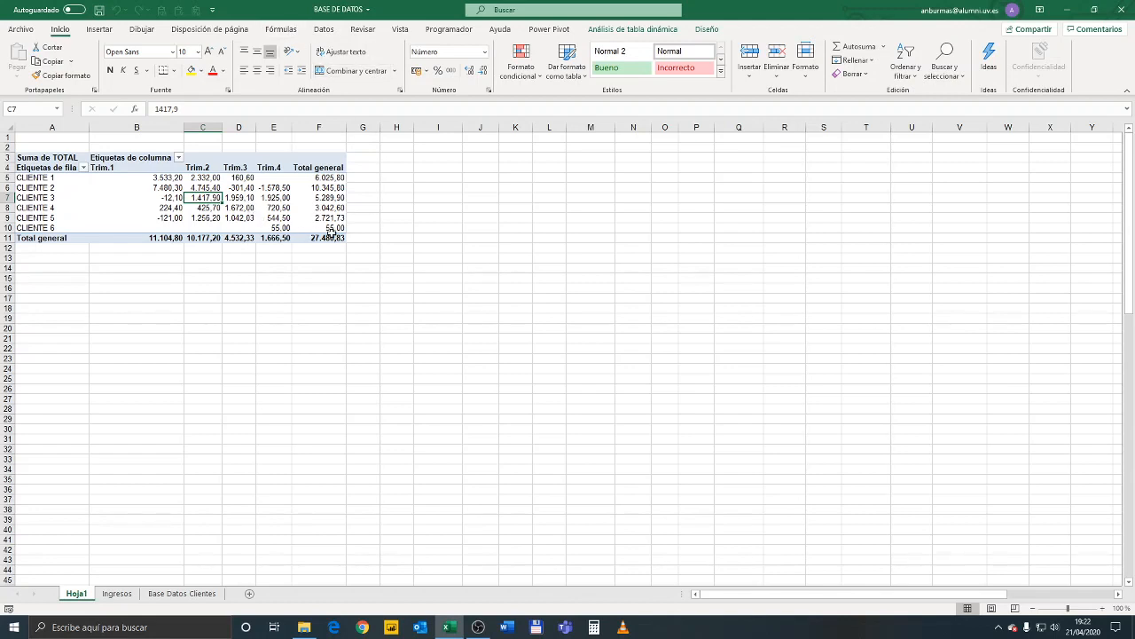
left_click_drag(336, 227, 52, 179)
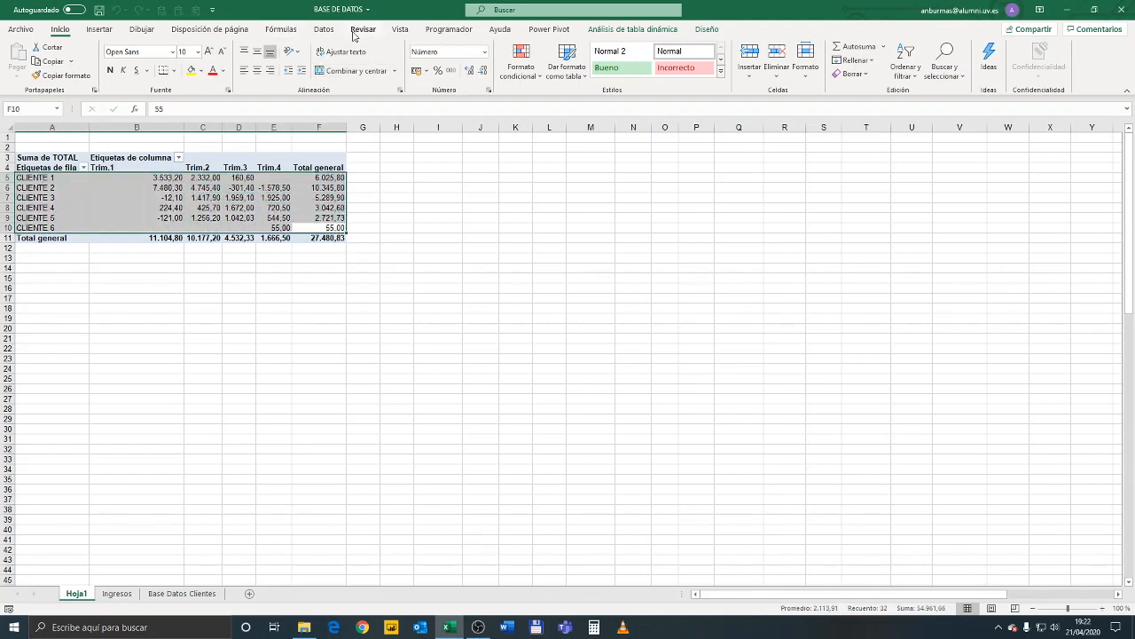
left_click(99, 29)
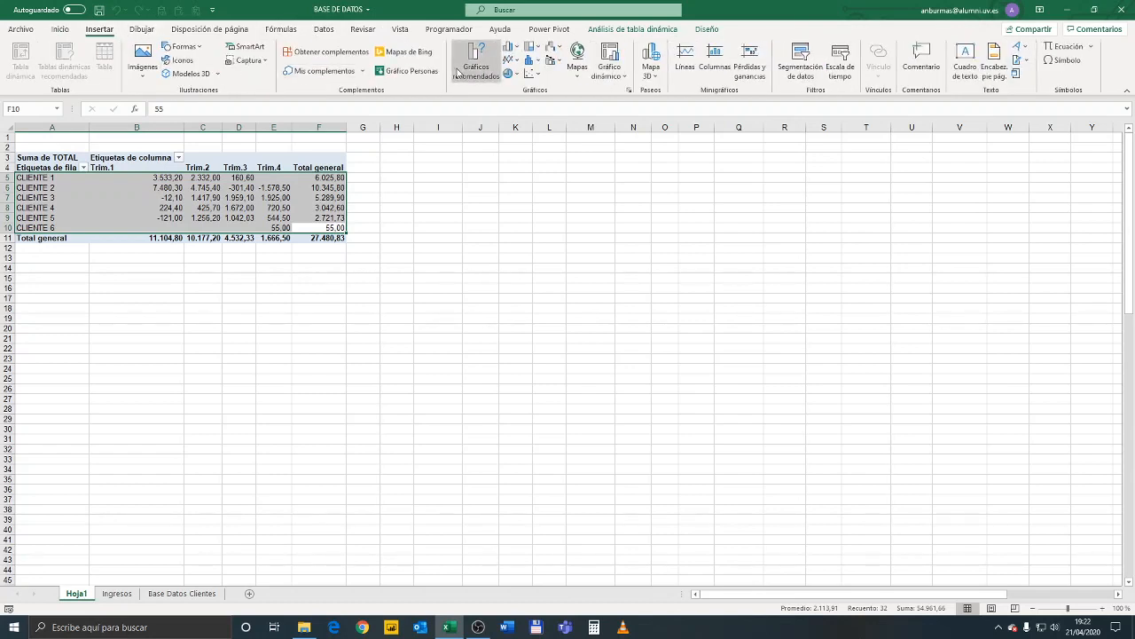
left_click(482, 65)
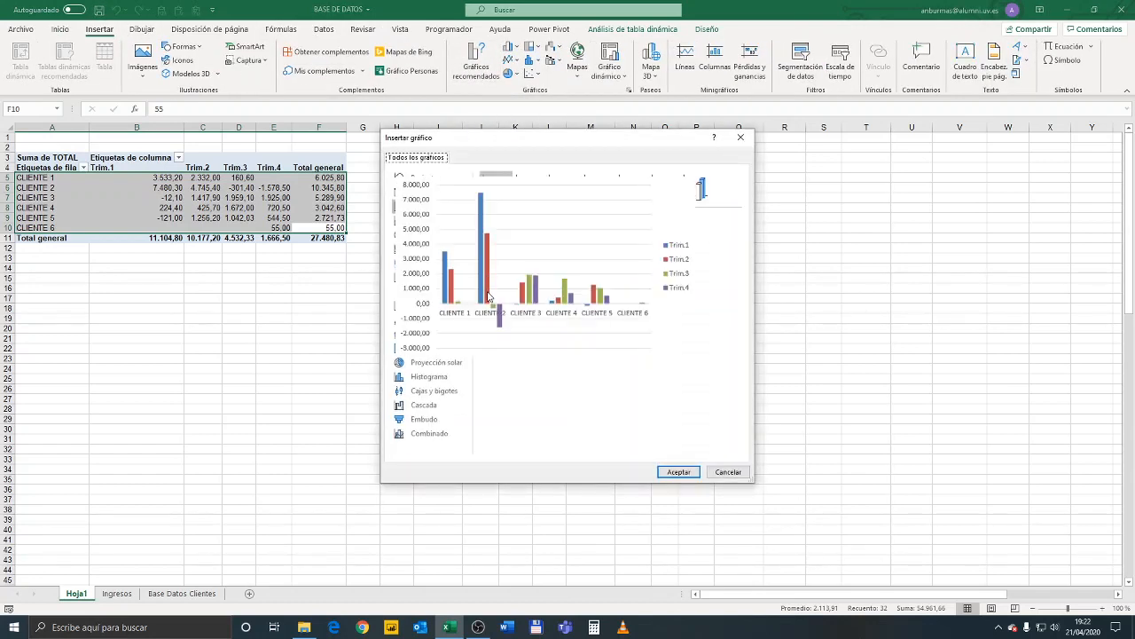
mouse_move(524, 277)
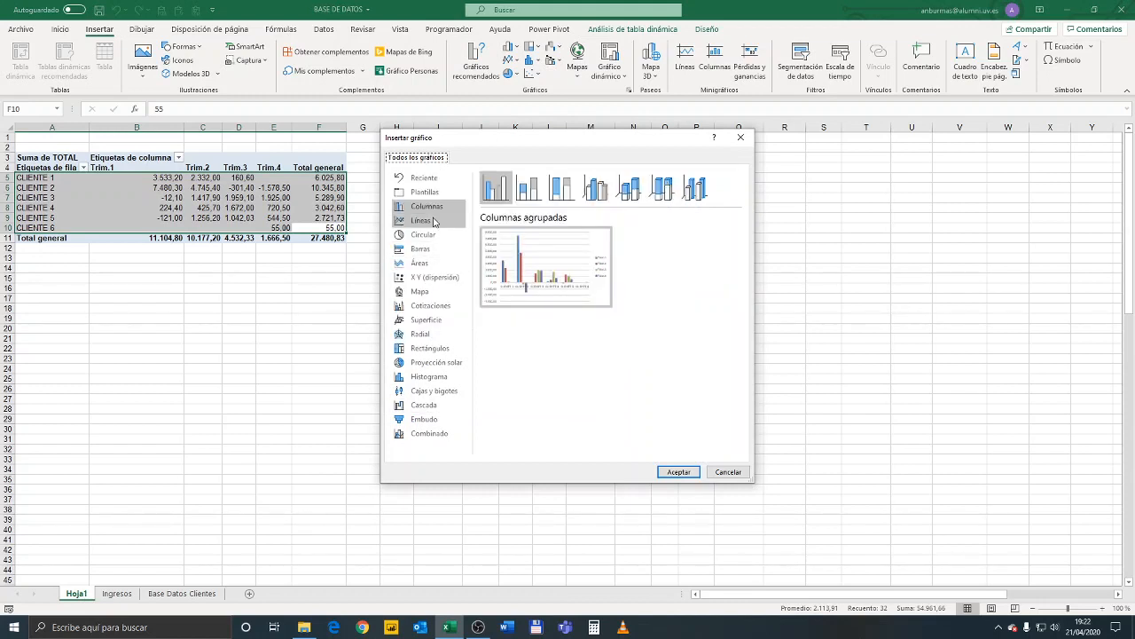
Examine which chart types the pivot data allows, including Líneas, Cotizaciones, Mapa, X Y (dispersión), Áreas, Cascada, Embudo and Circular
left_click(426, 221)
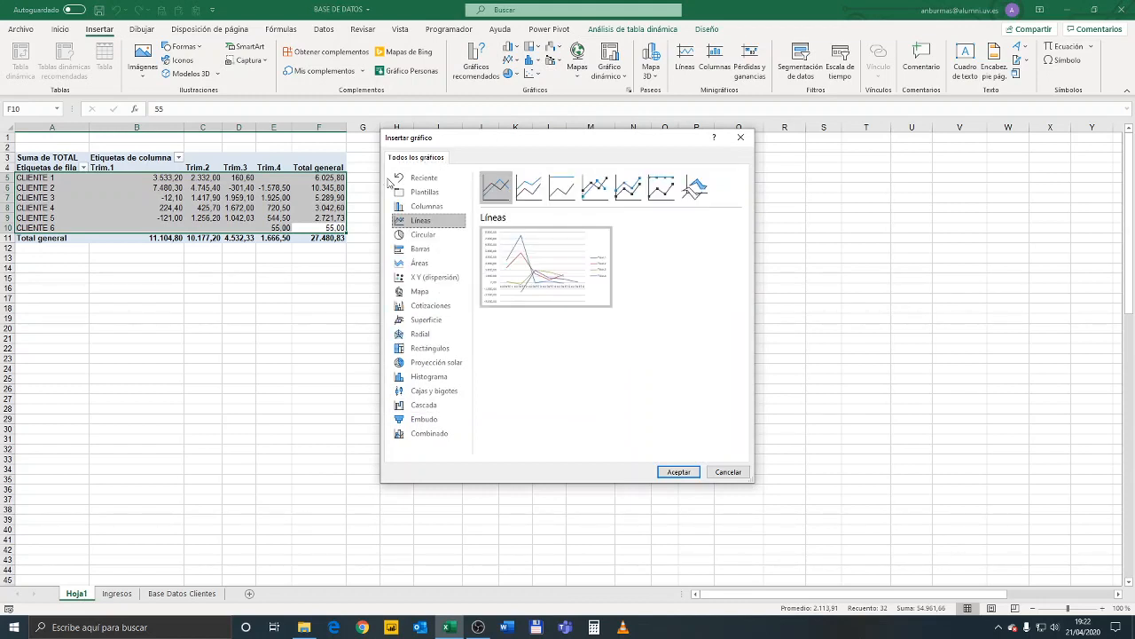
left_click(428, 307)
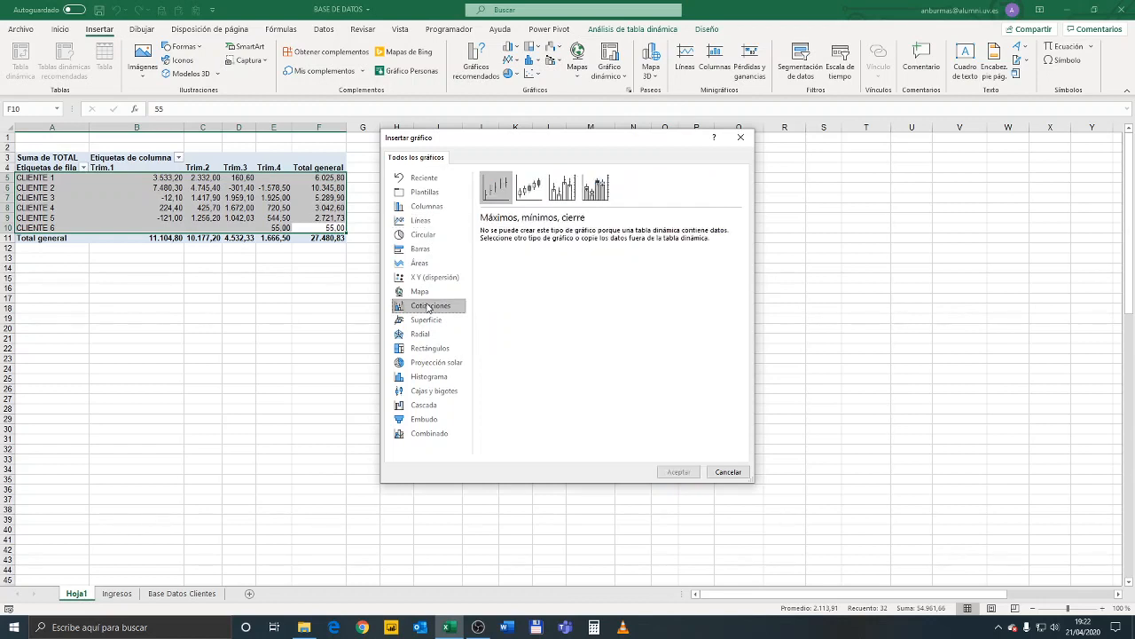
left_click(422, 293)
left_click(424, 277)
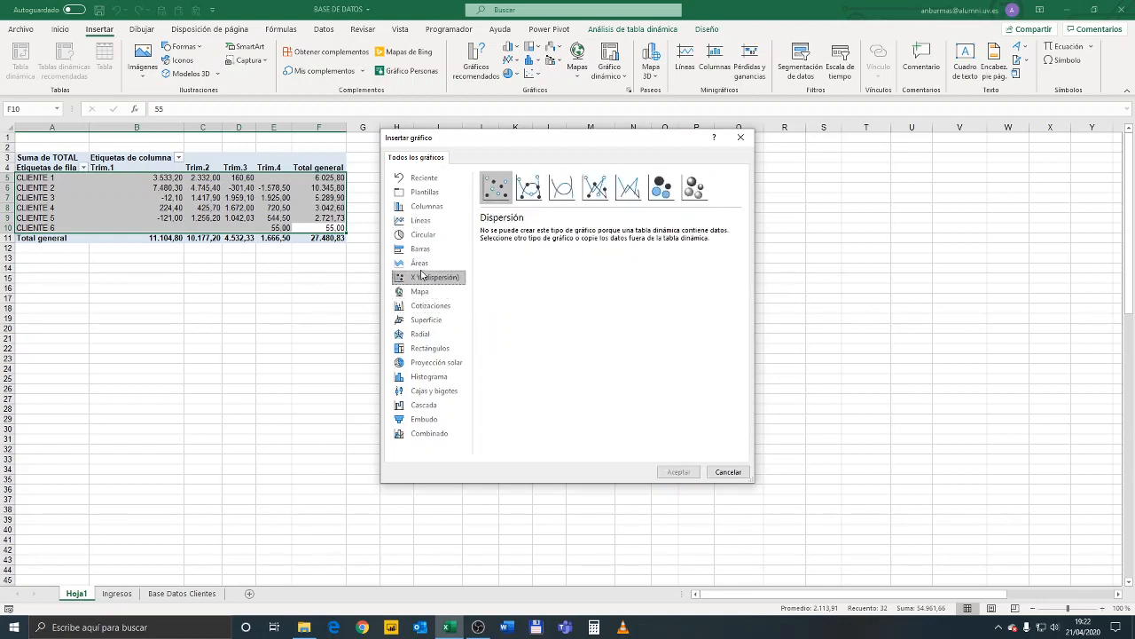
left_click(422, 264)
mouse_move(572, 272)
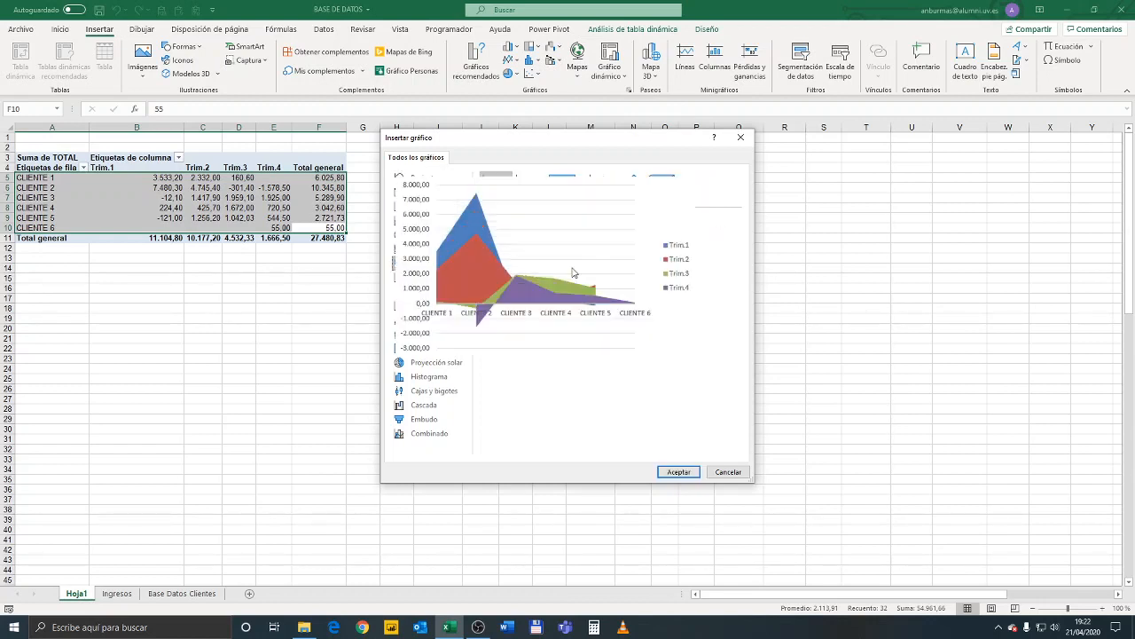
left_click(426, 404)
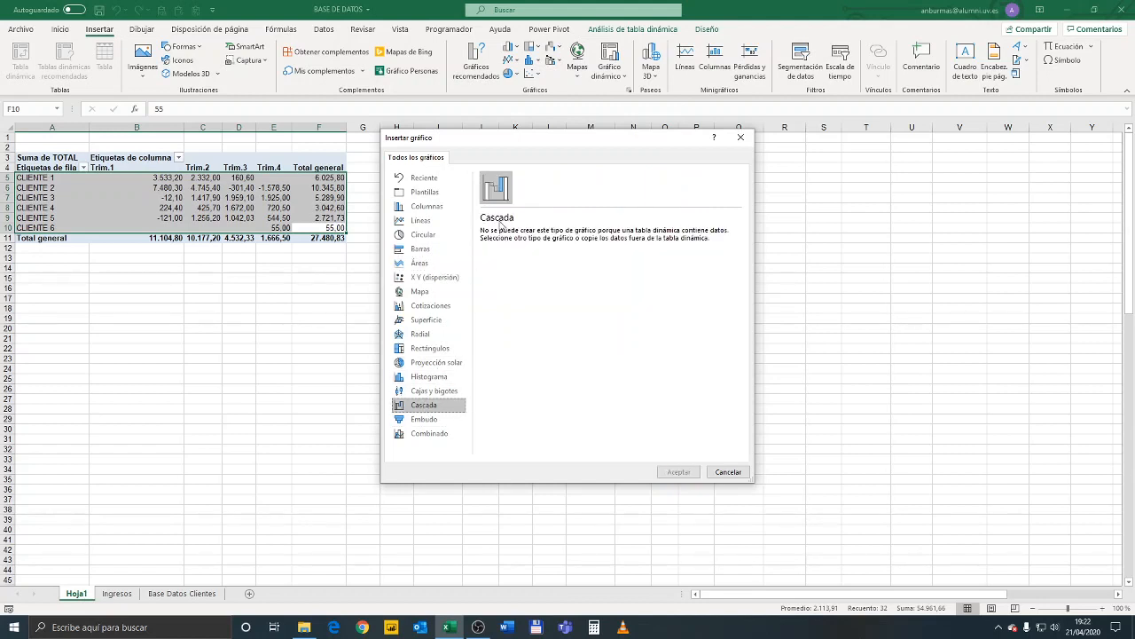
left_click(439, 418)
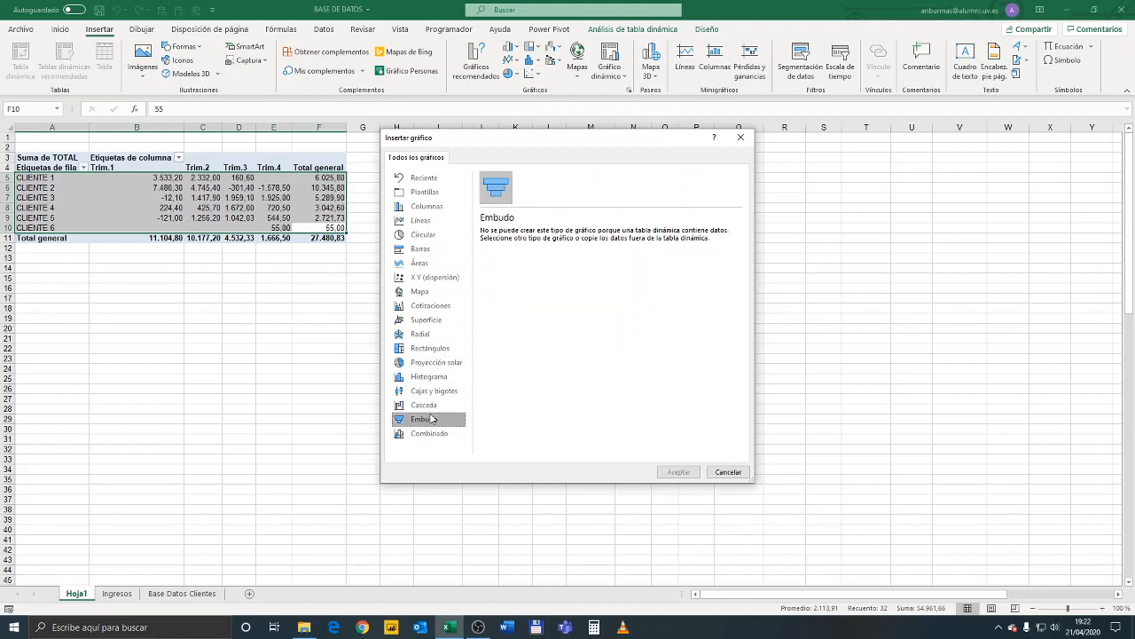
left_click(423, 235)
left_click(425, 220)
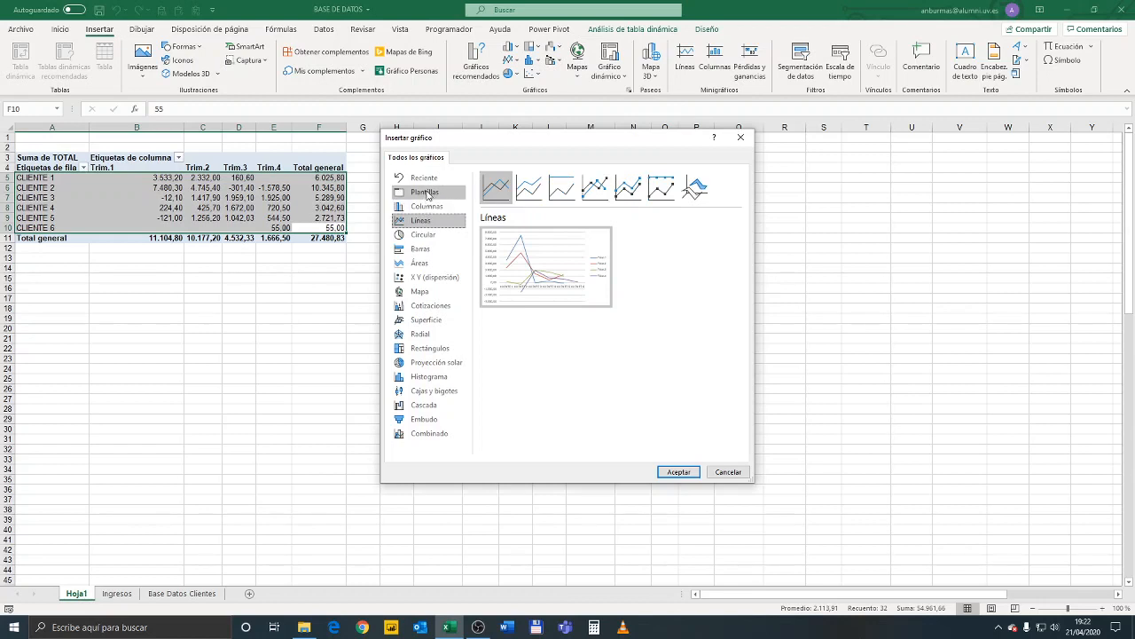
left_click(424, 191)
Insert a Columnas agrupadas chart of the pivot table's totals by client and quarter
left_click(426, 206)
mouse_move(566, 267)
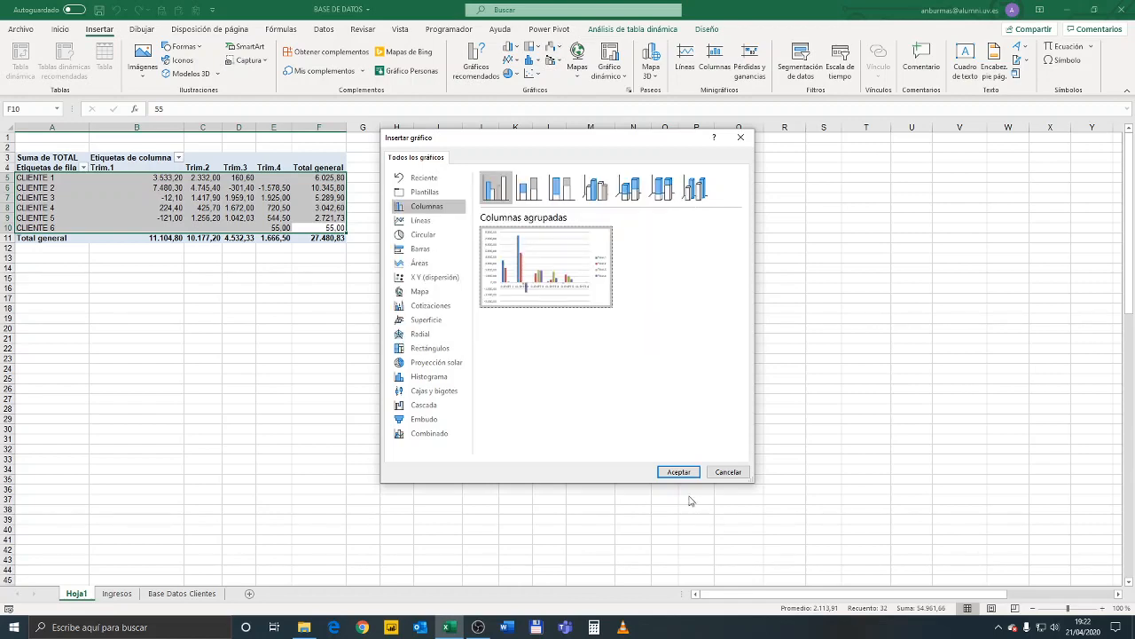
double_click(560, 286)
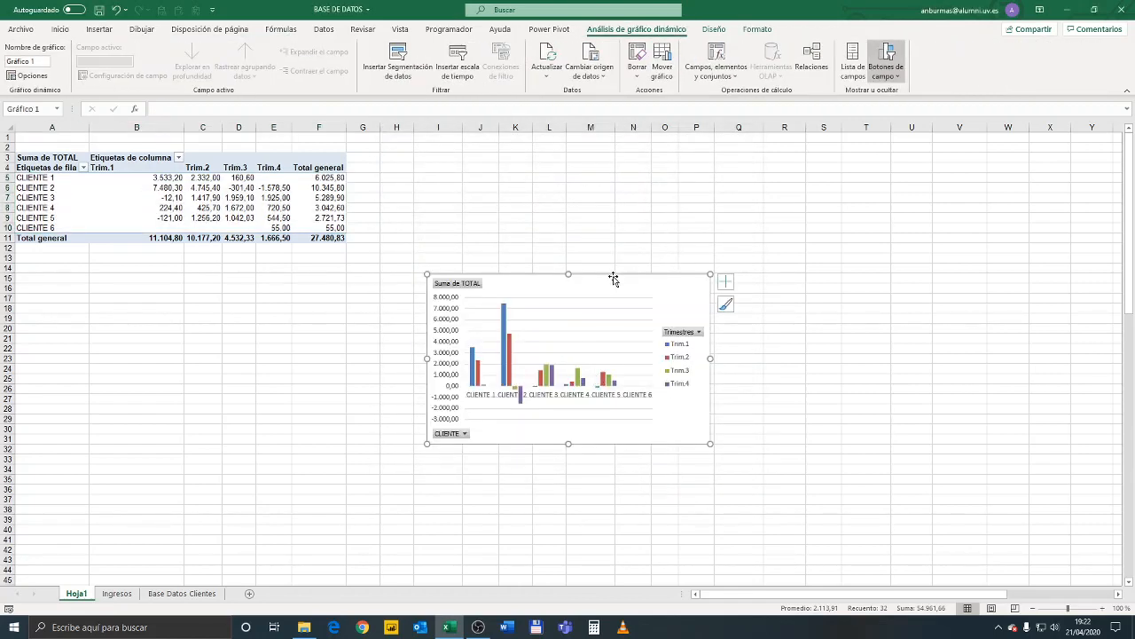
Move the pivot chart up beside the pivot table, hide all its field buttons and deselect it
left_click_drag(615, 278, 637, 175)
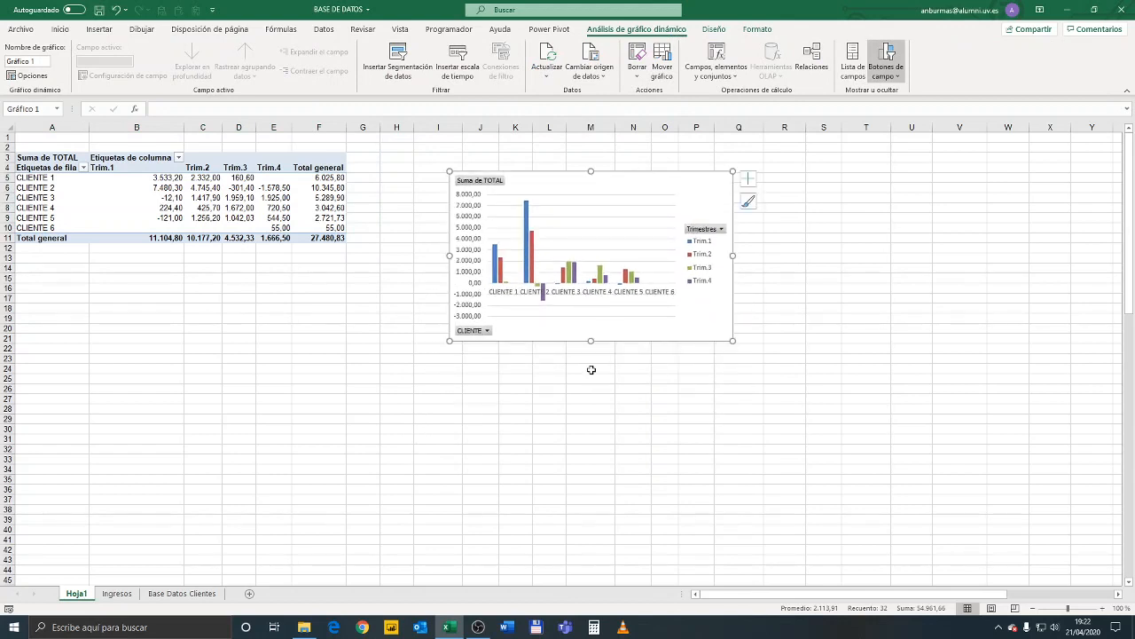
right_click(488, 333)
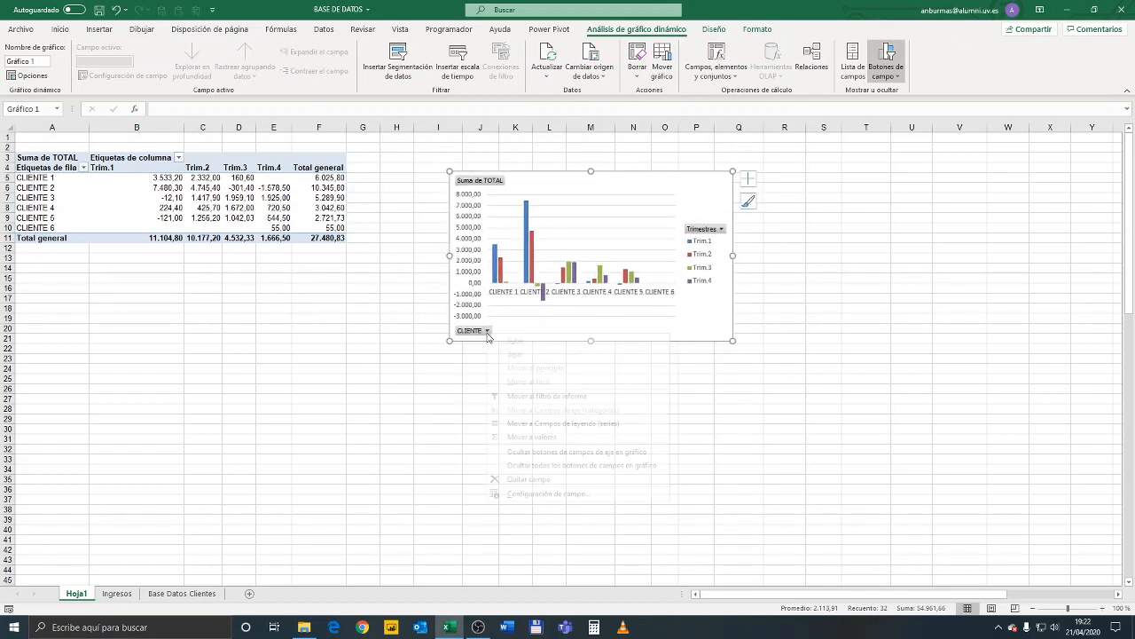
left_click(556, 467)
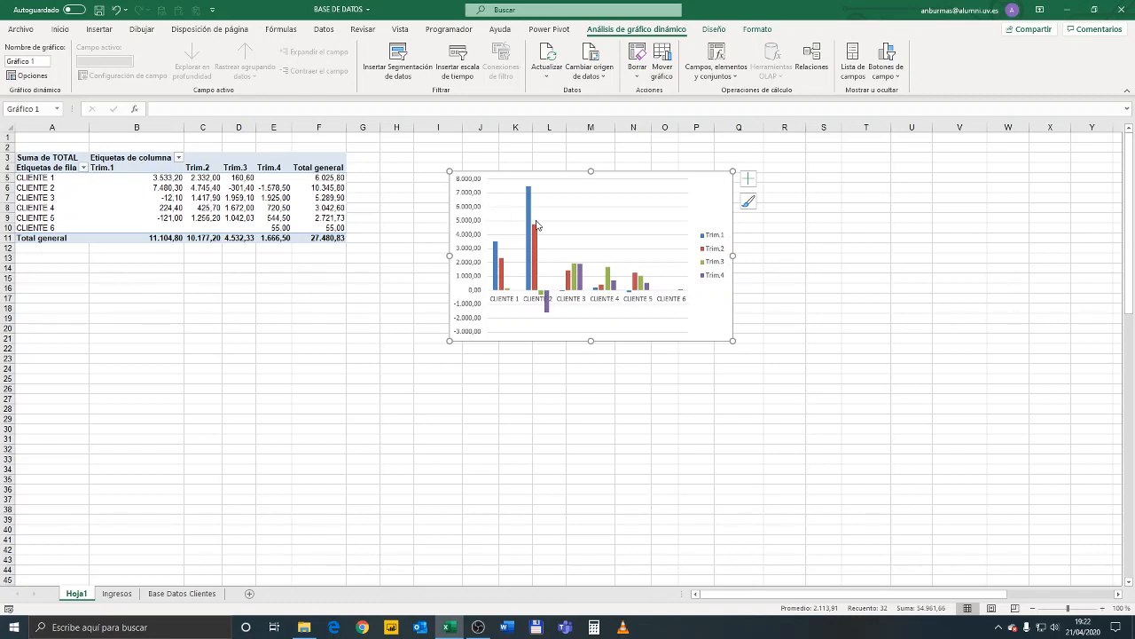
left_click(481, 418)
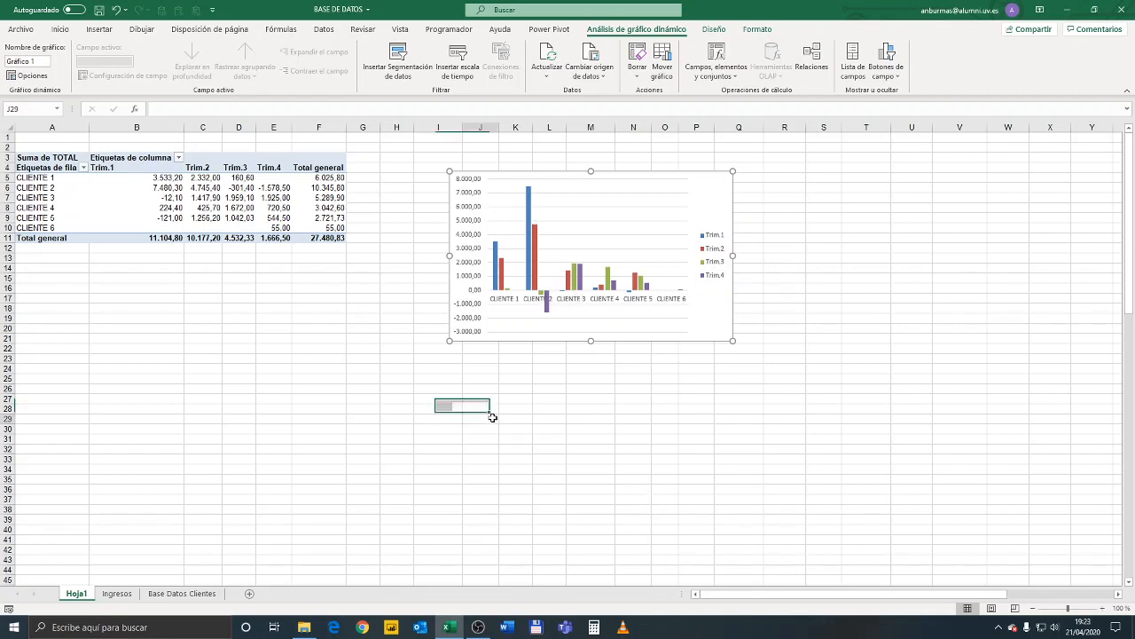
left_click(999, 628)
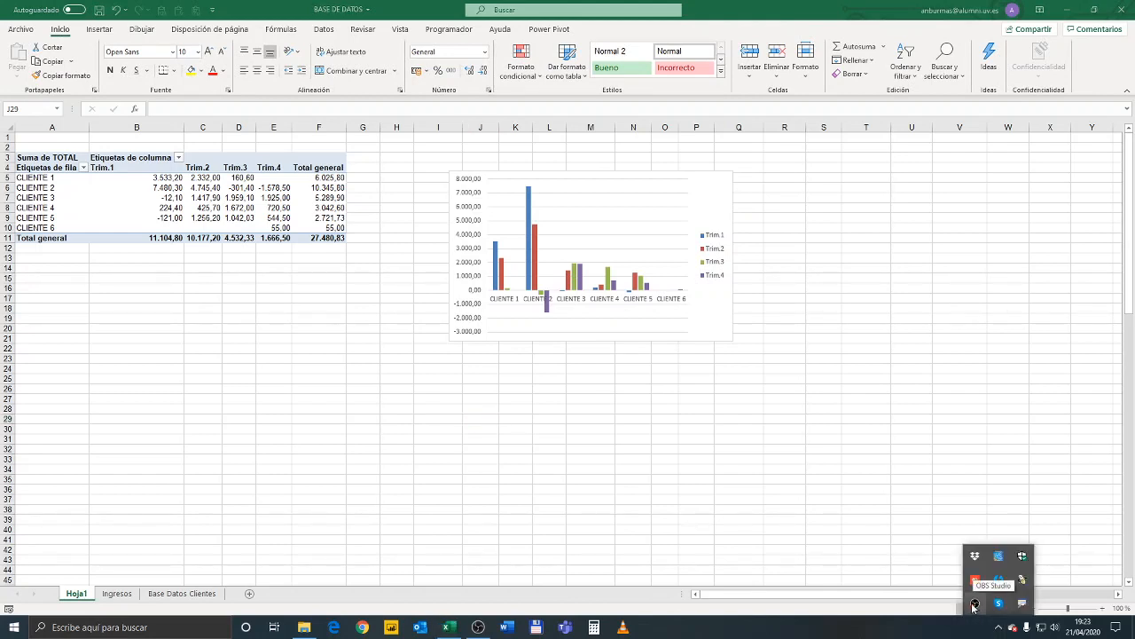
right_click(974, 607)
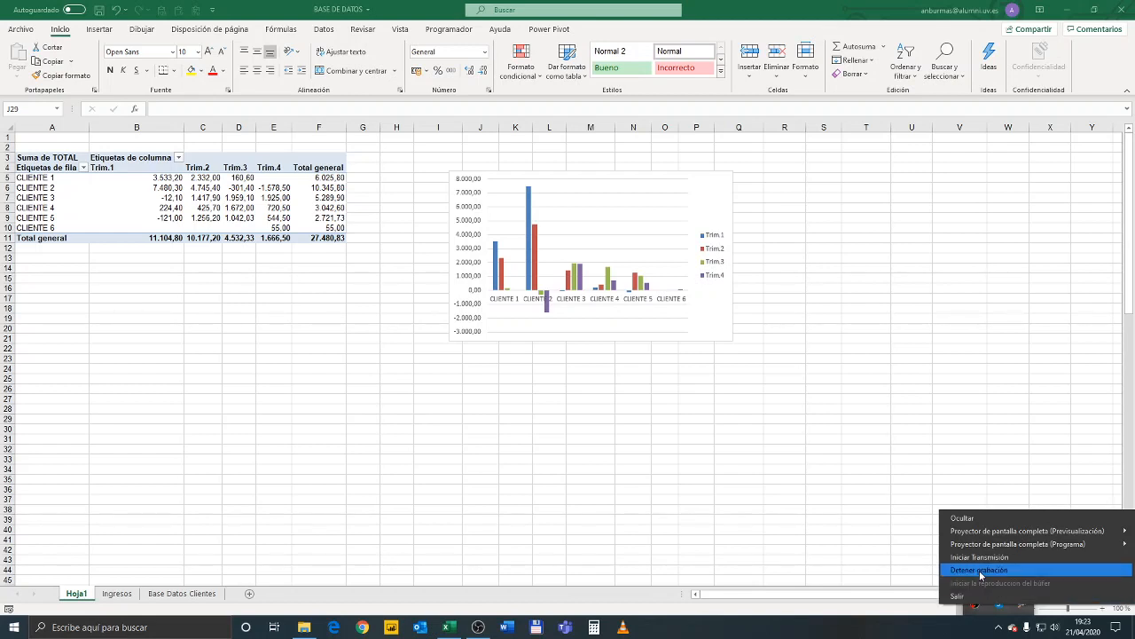
left_click(881, 537)
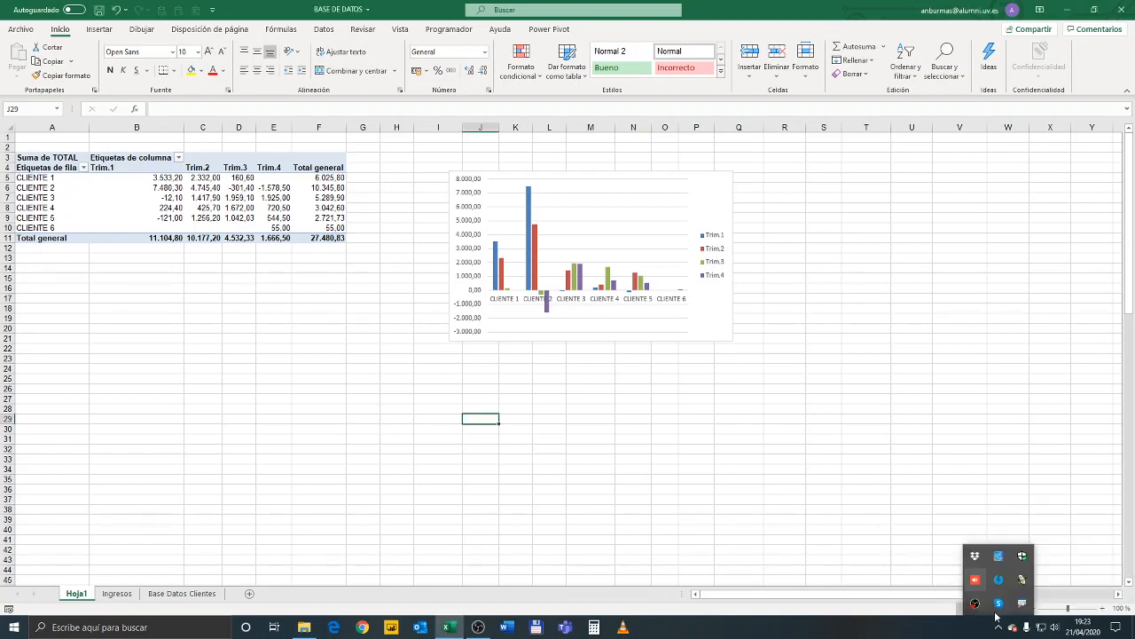